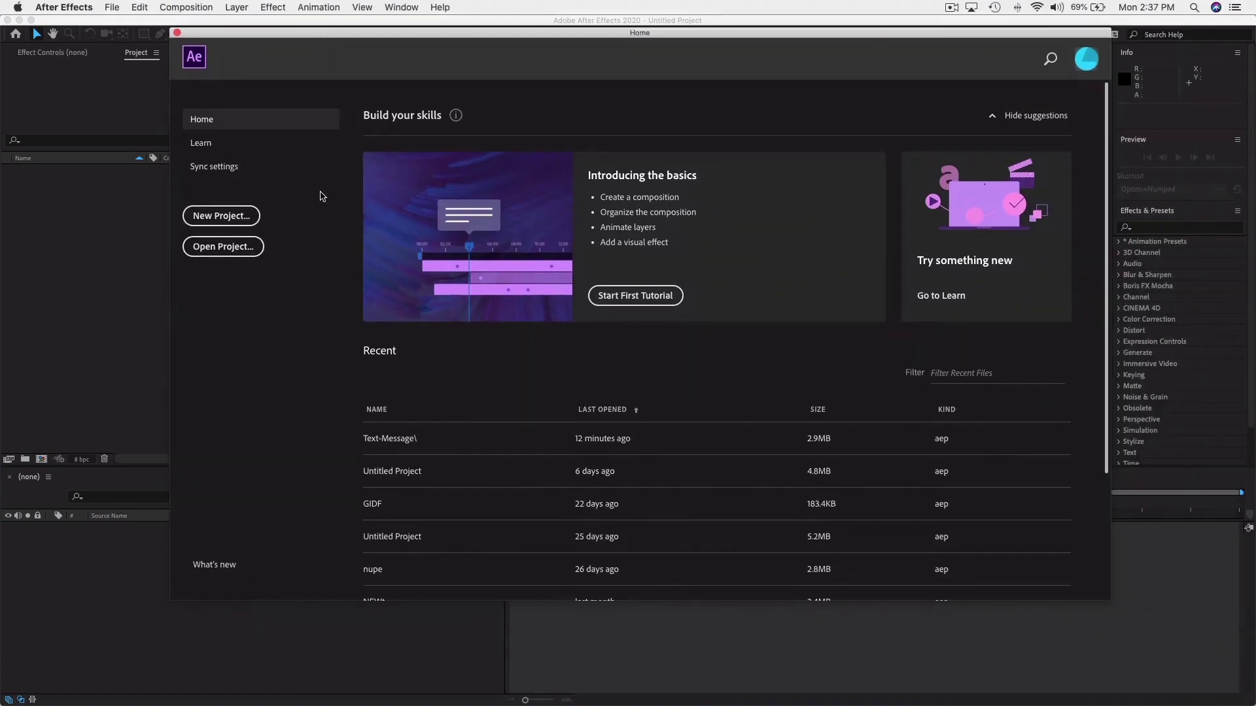
Start a new project and begin a new composition named Text-Me.
click(241, 215)
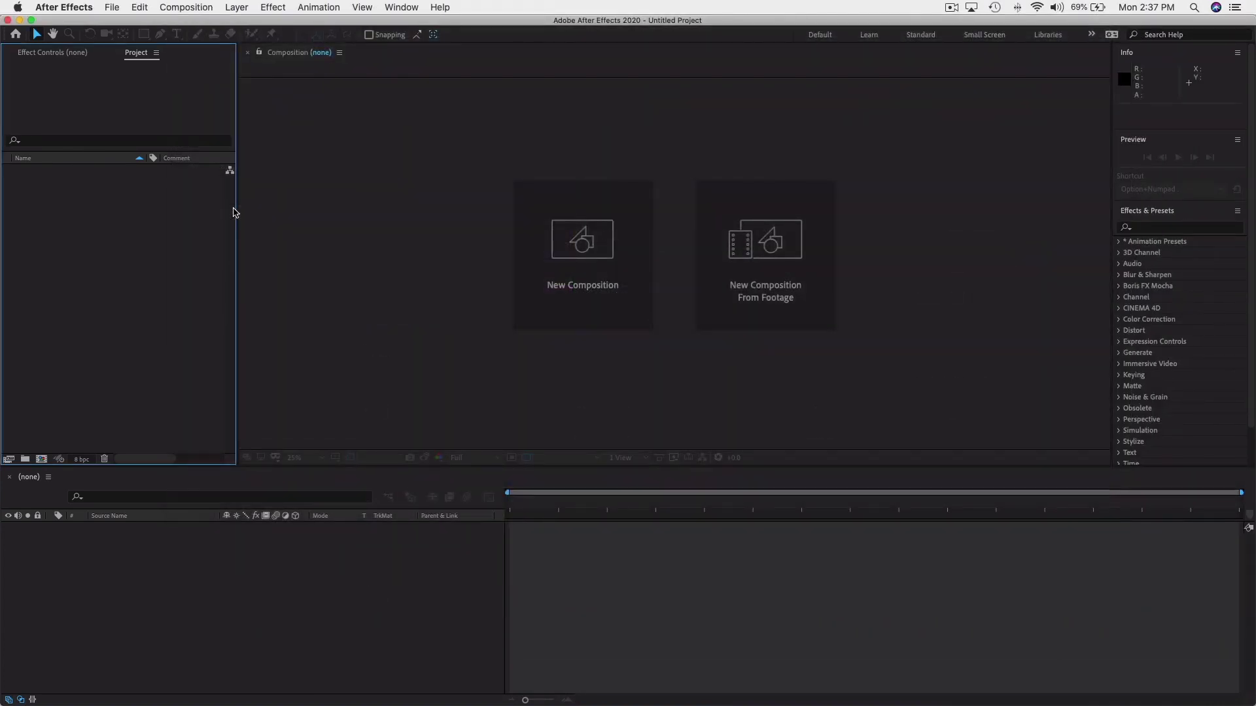
click(595, 270)
key(BackSpace)
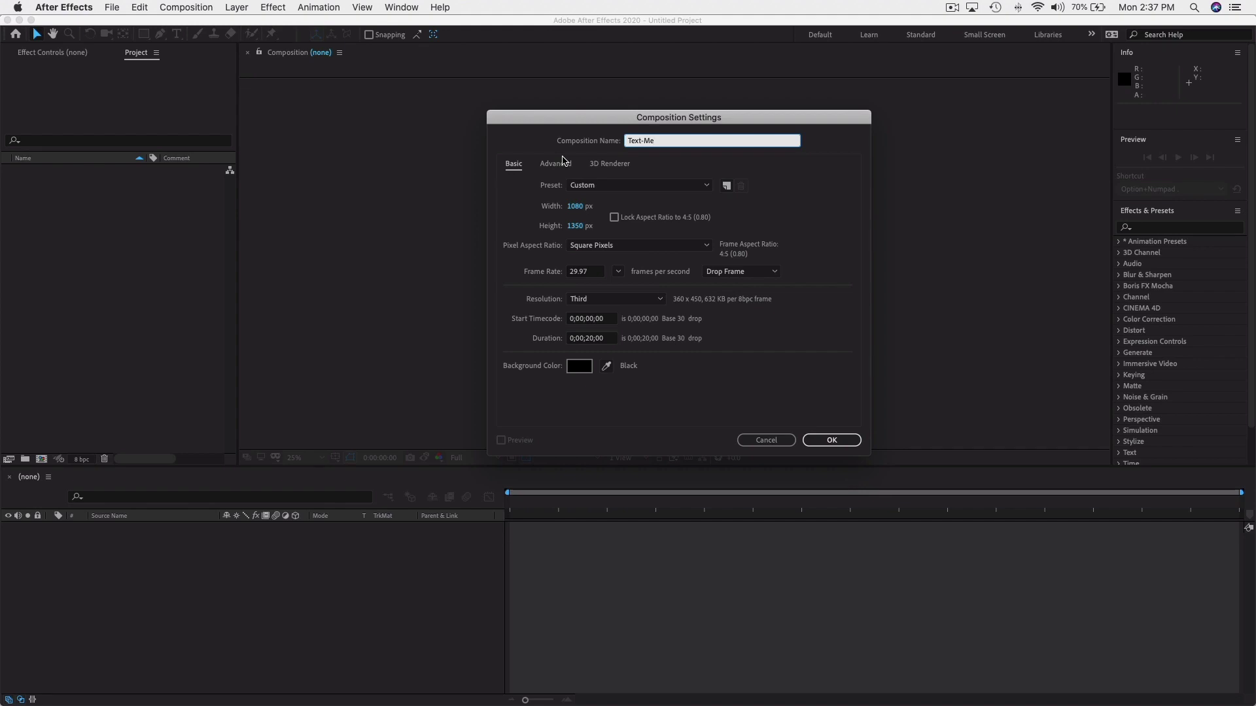
Try a square composition by setting its height to 1080 px.
click(575, 225)
text(1351)
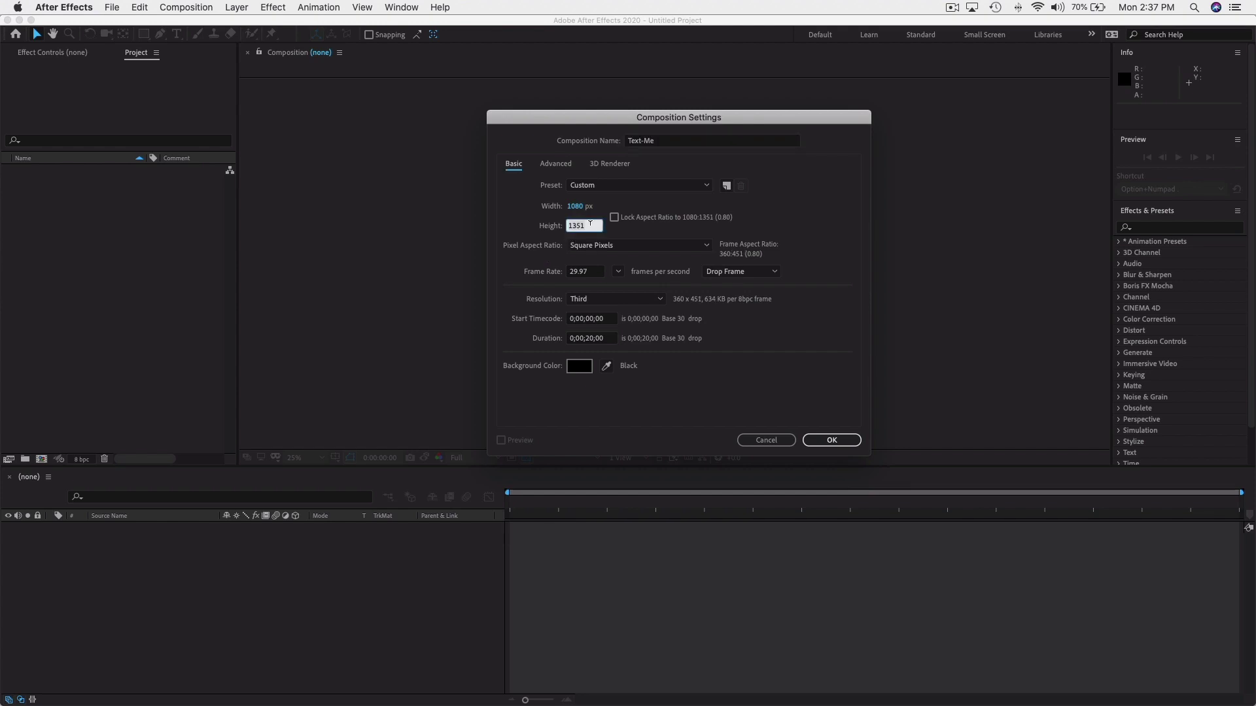
key(BackSpace)
key(BackSpace)
key(BackSpace)
key(BackSpace)
text(1080)
click(729, 223)
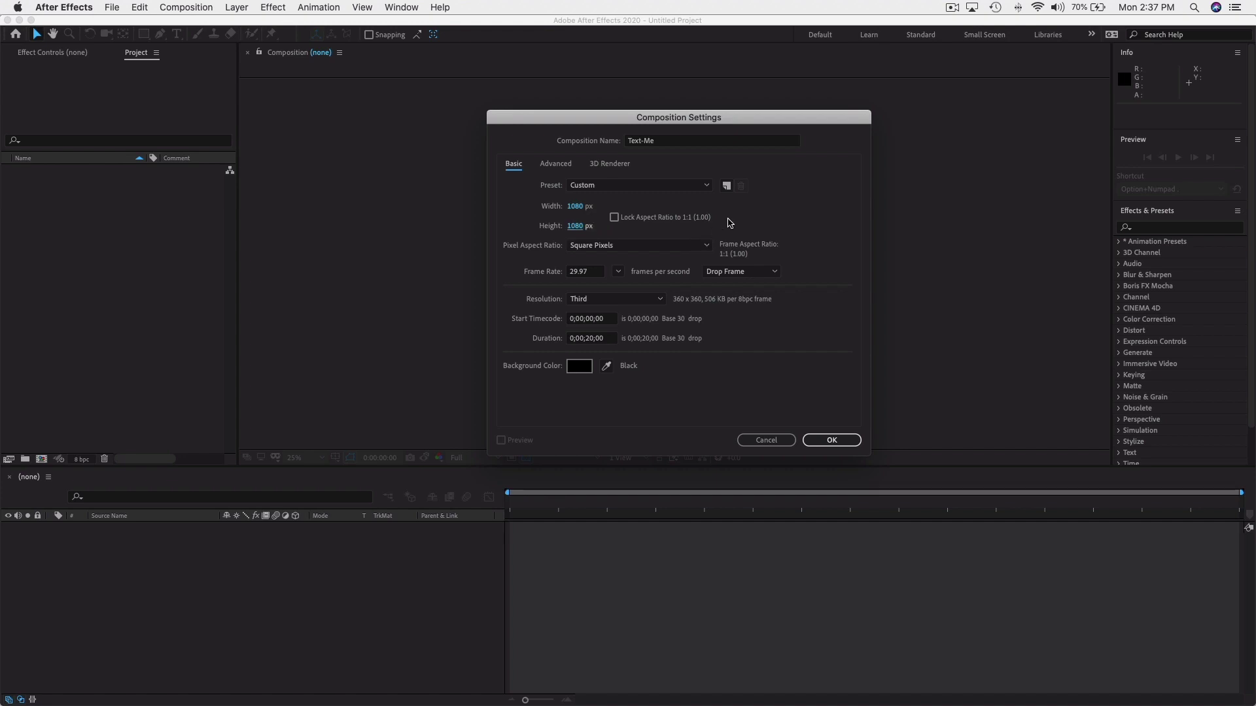
Try composition heights of 1350 px and 1920 px.
click(575, 226)
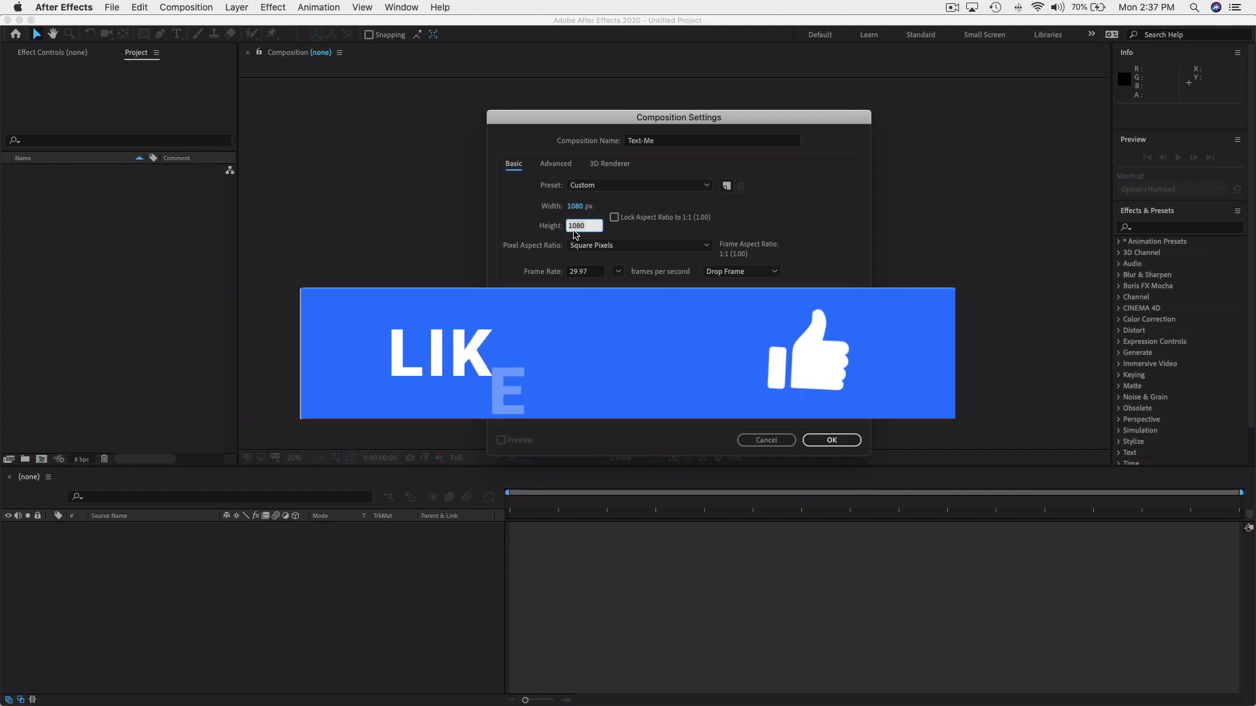
text(1350)
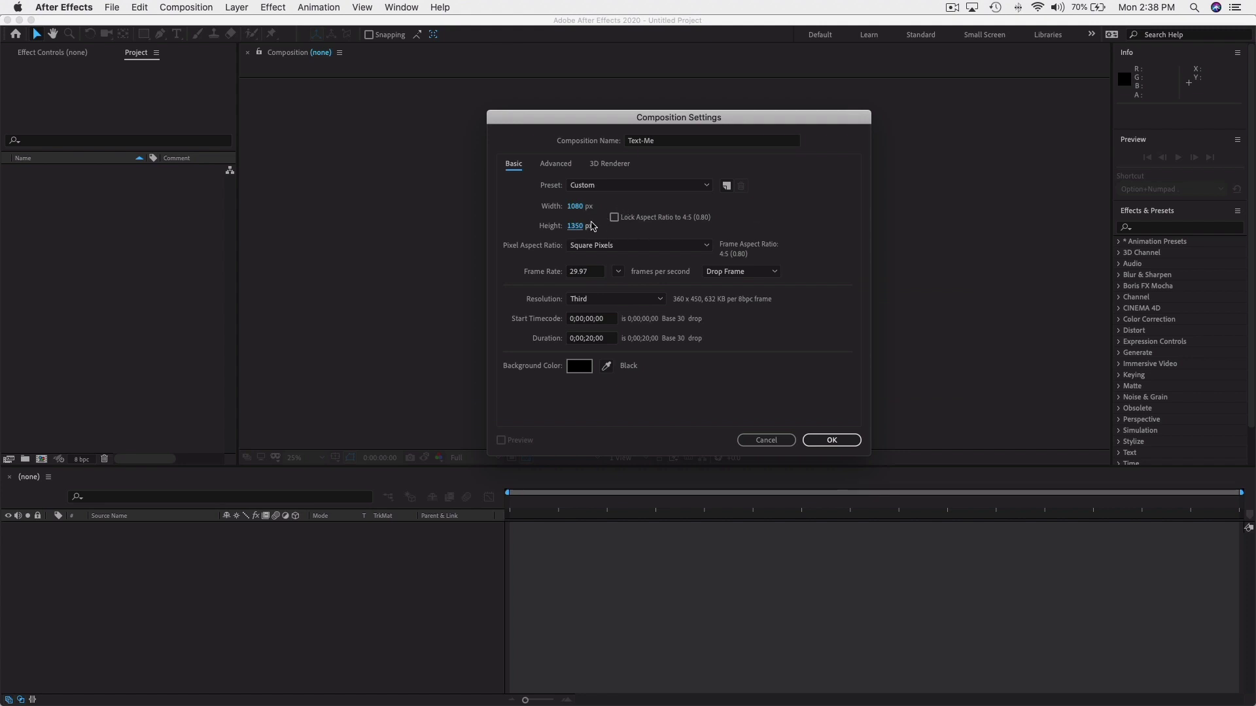
click(587, 227)
text(1920)
Set the composition height to 1350 px.
double_click(589, 222)
text(3)
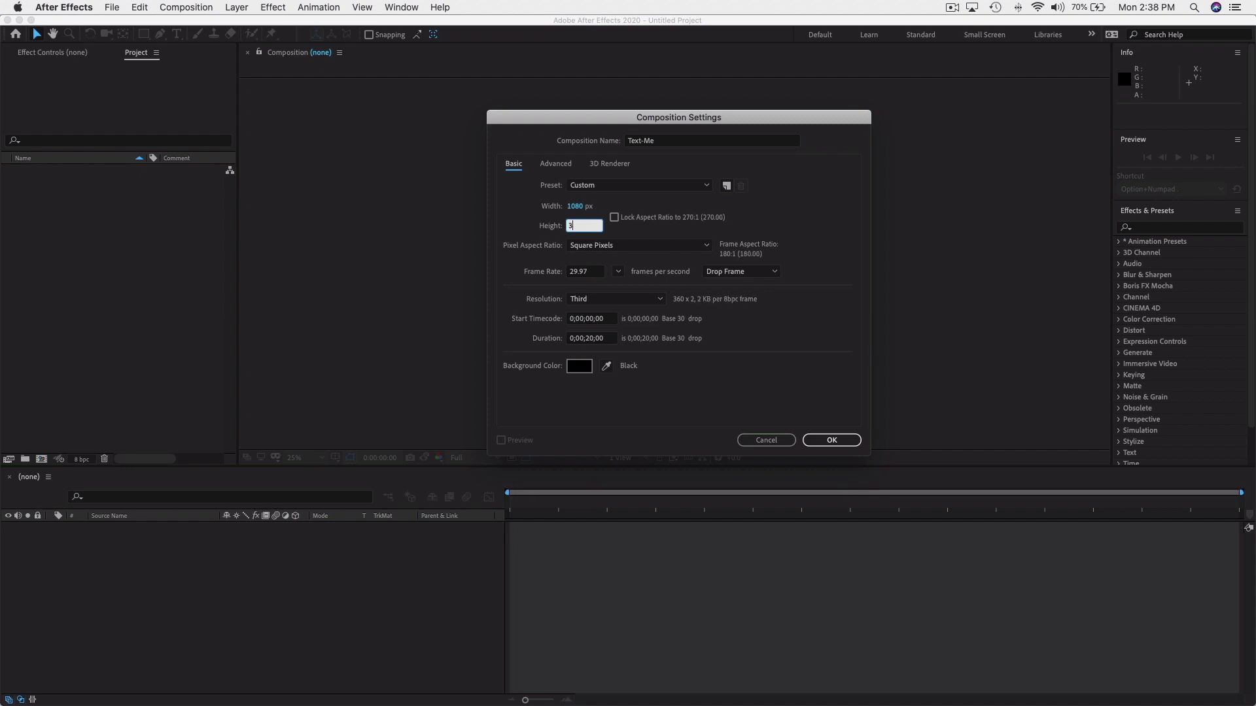
text(1350)
click(764, 212)
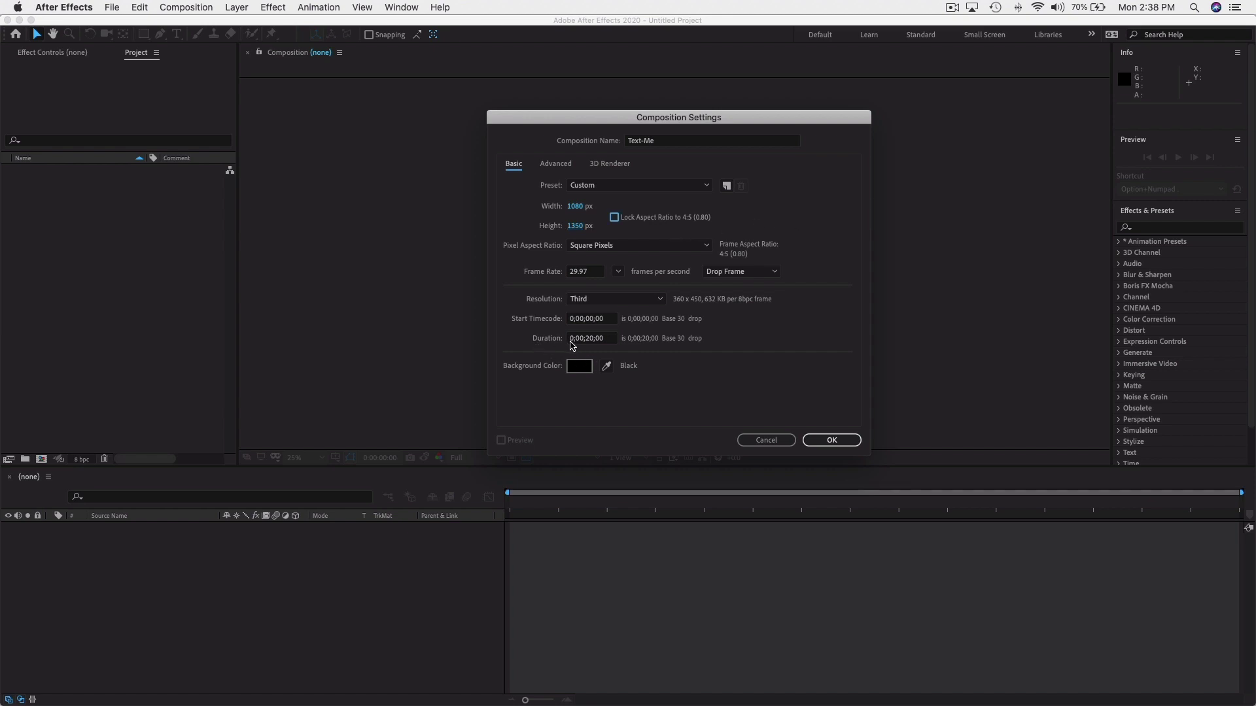
Set the composition duration to 0;00;10;00.
click(592, 340)
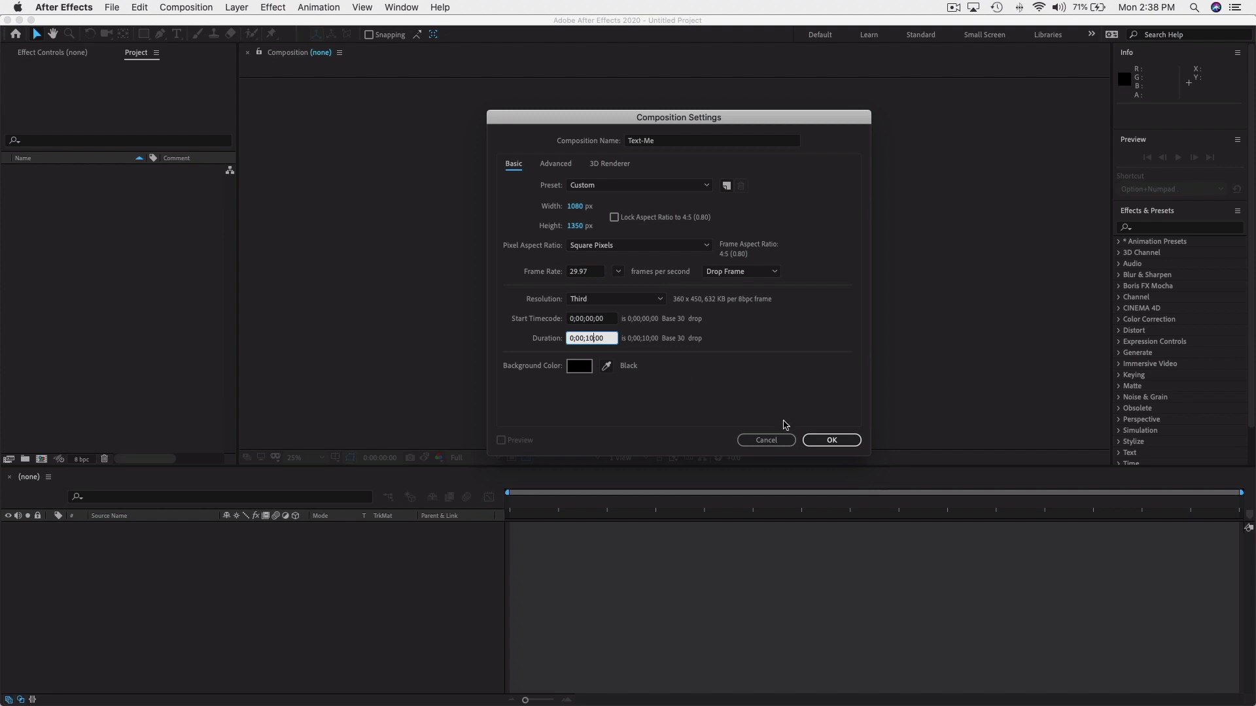
click(832, 442)
click(831, 443)
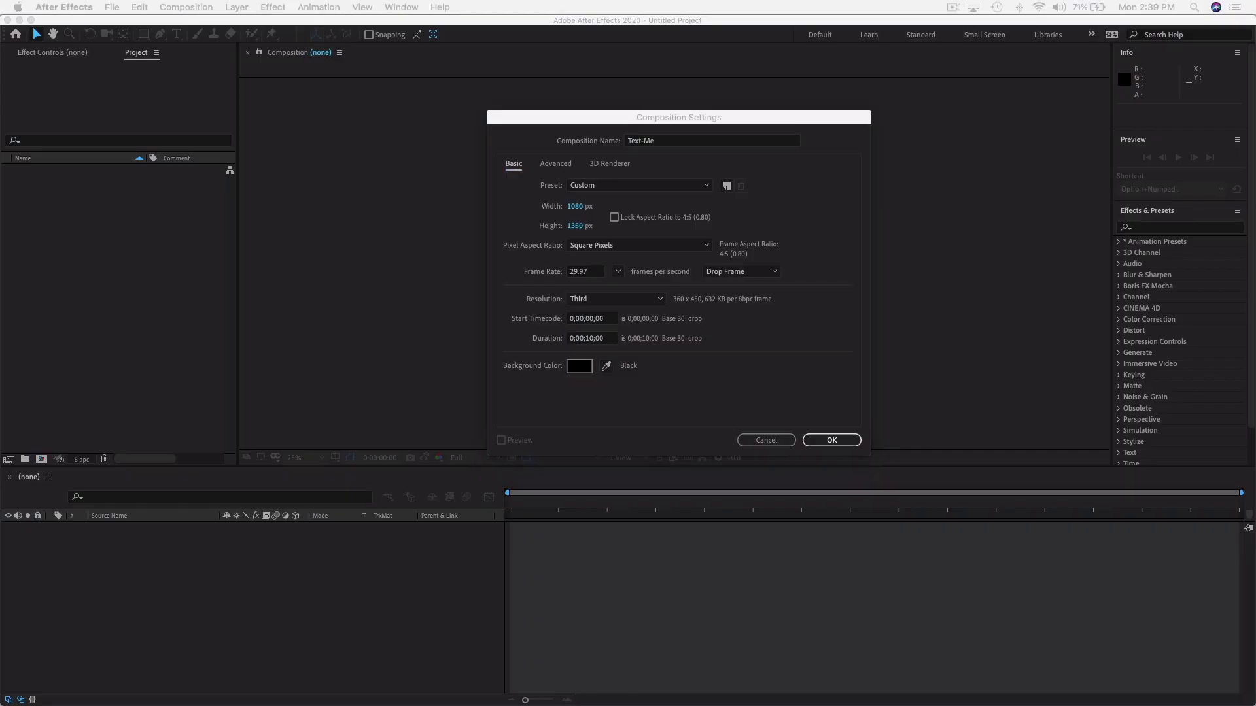
Set the composition's background color to royal blue and create the composition.
click(579, 365)
drag(785, 161, 308, 168)
click(351, 255)
click(298, 208)
click(461, 188)
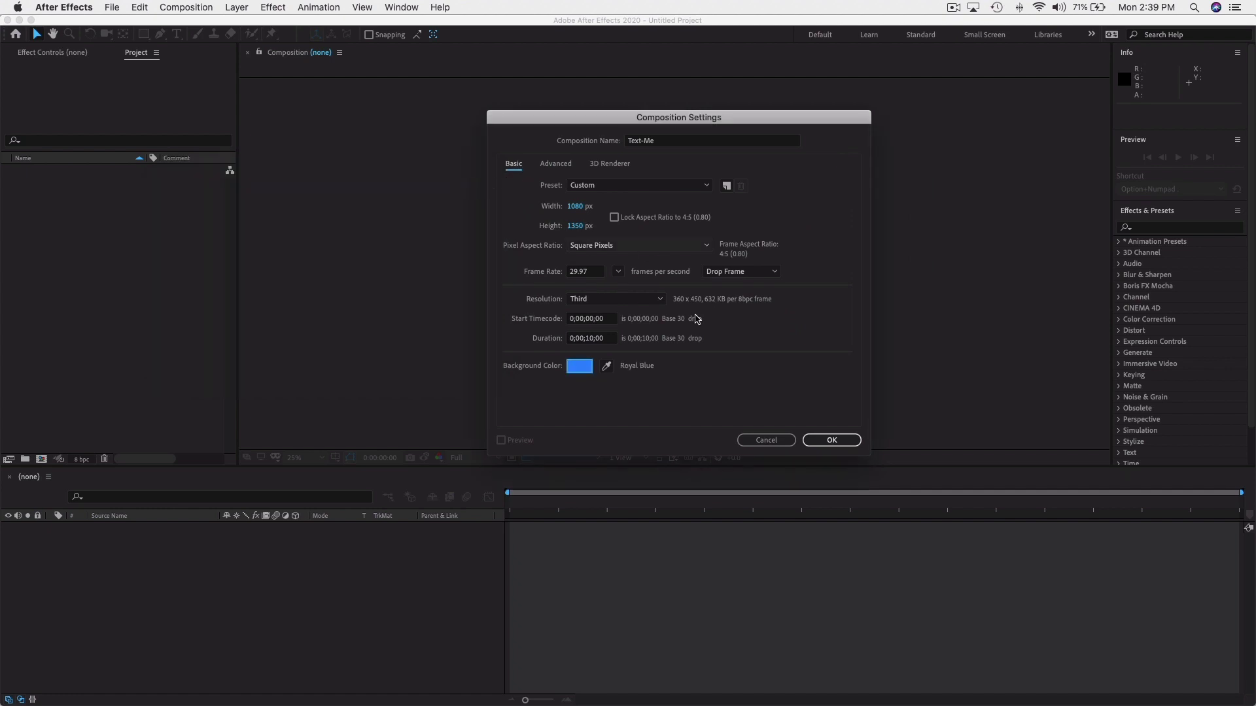
click(831, 440)
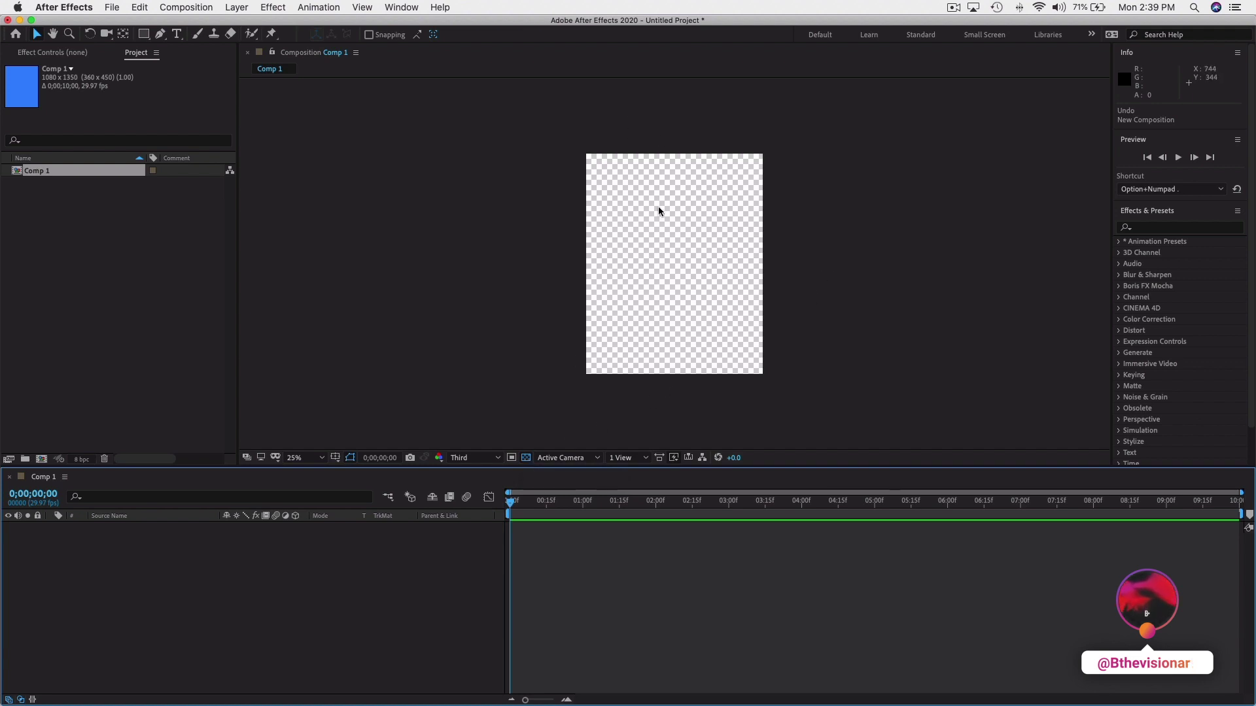
Toggle the transparency grid off and on to check the composition's background.
click(526, 458)
click(526, 459)
click(527, 459)
click(526, 459)
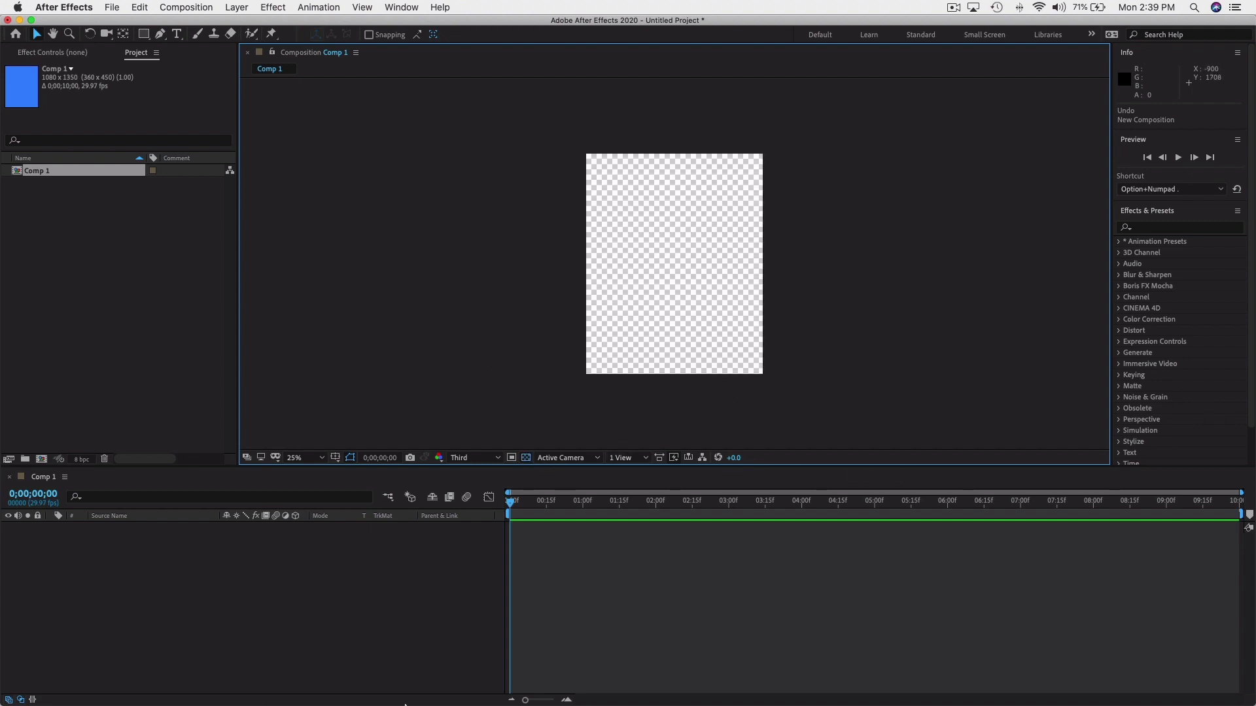
Switch to Finder and preview newtexts.png in the Video folder.
mouse_move(403, 703)
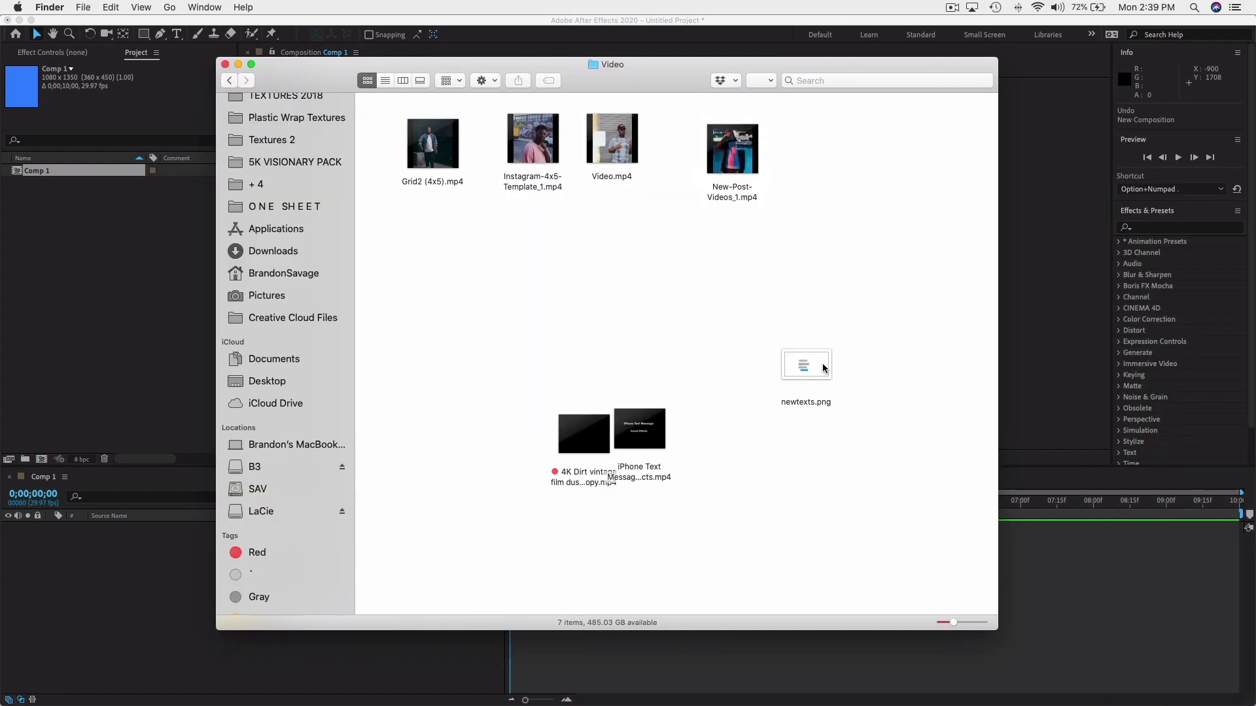
click(823, 368)
key(space)
key(space)
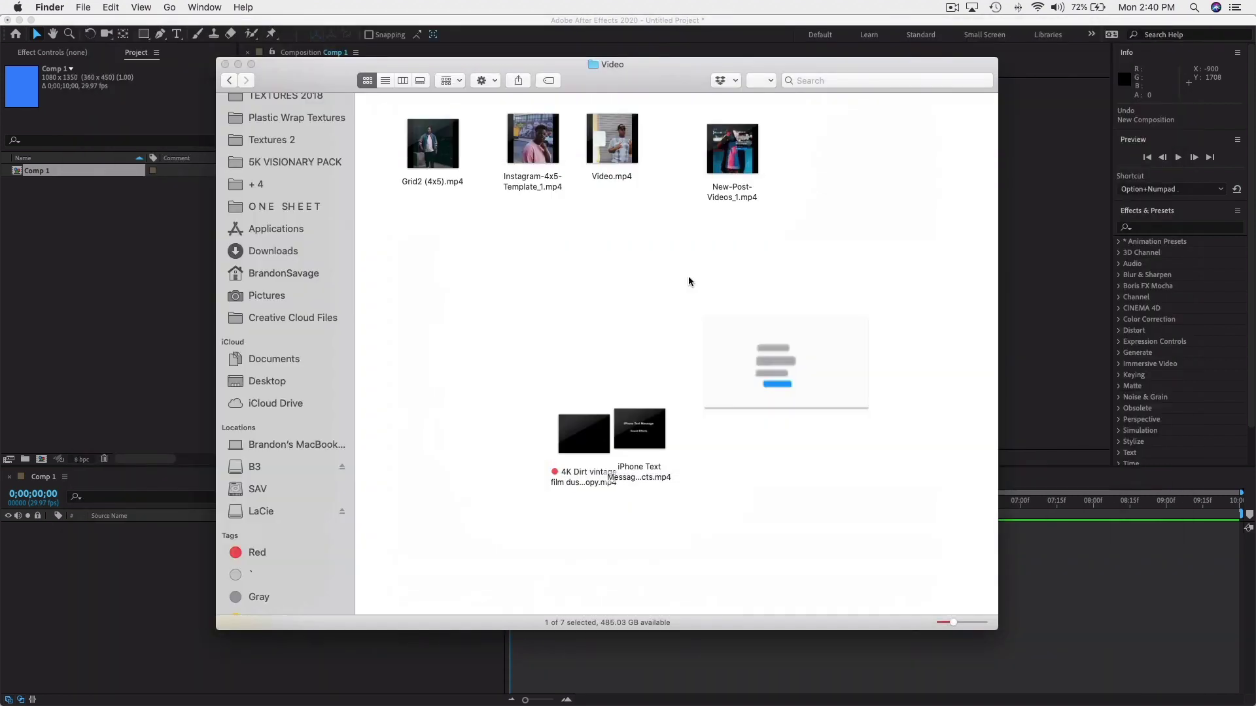
key(space)
key(space)
Preview the 4K Dirt vintage film dust overlay and the iPhone Text Message sound effects video.
drag(591, 435, 500, 425)
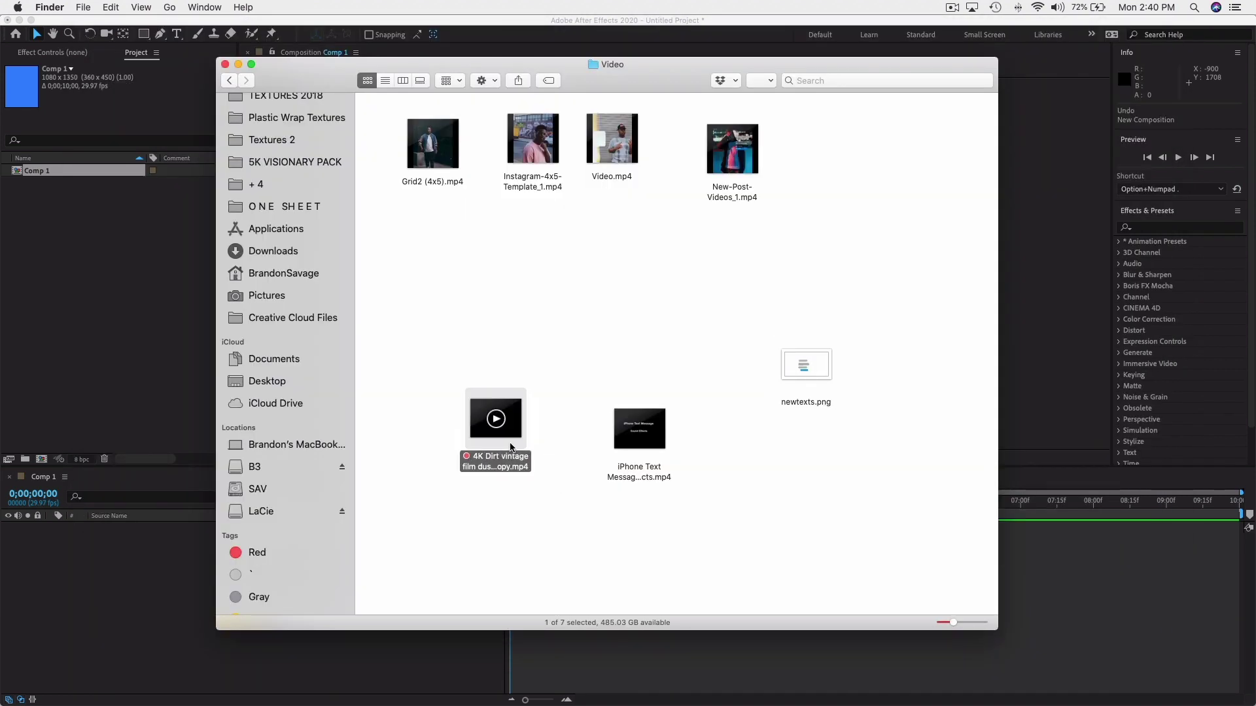
key(space)
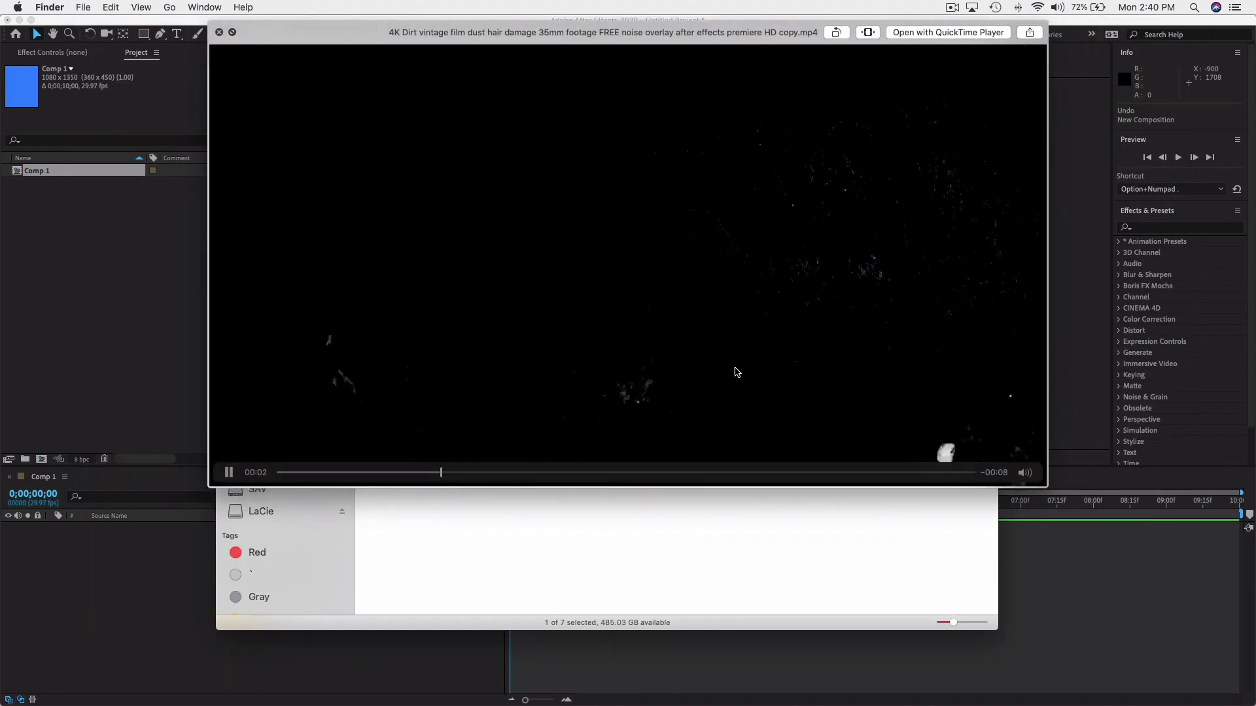
key(space)
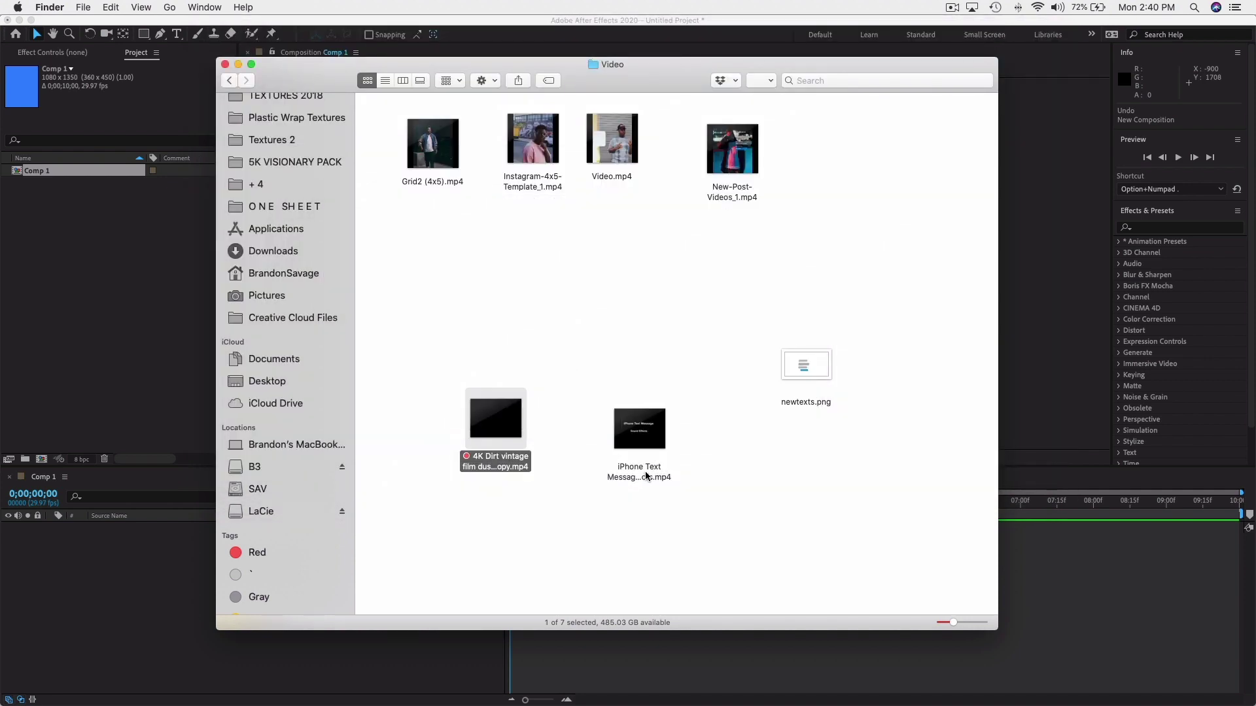
click(647, 474)
key(space)
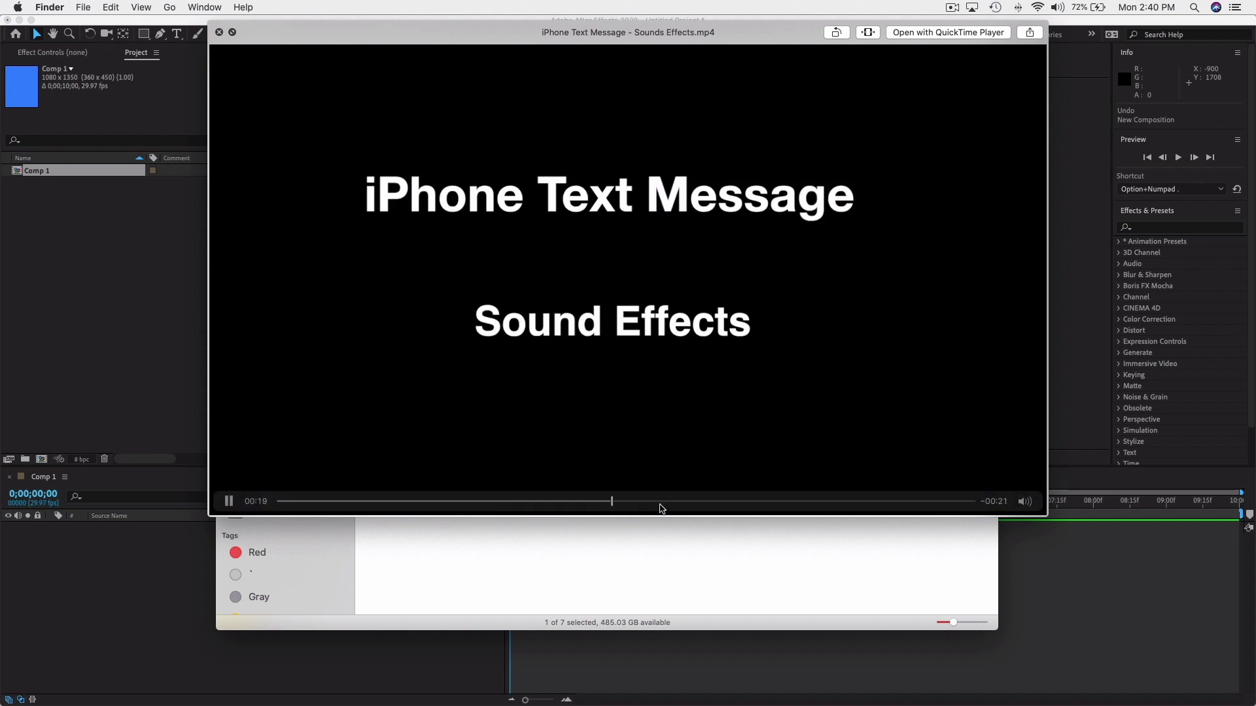
key(space)
click(605, 433)
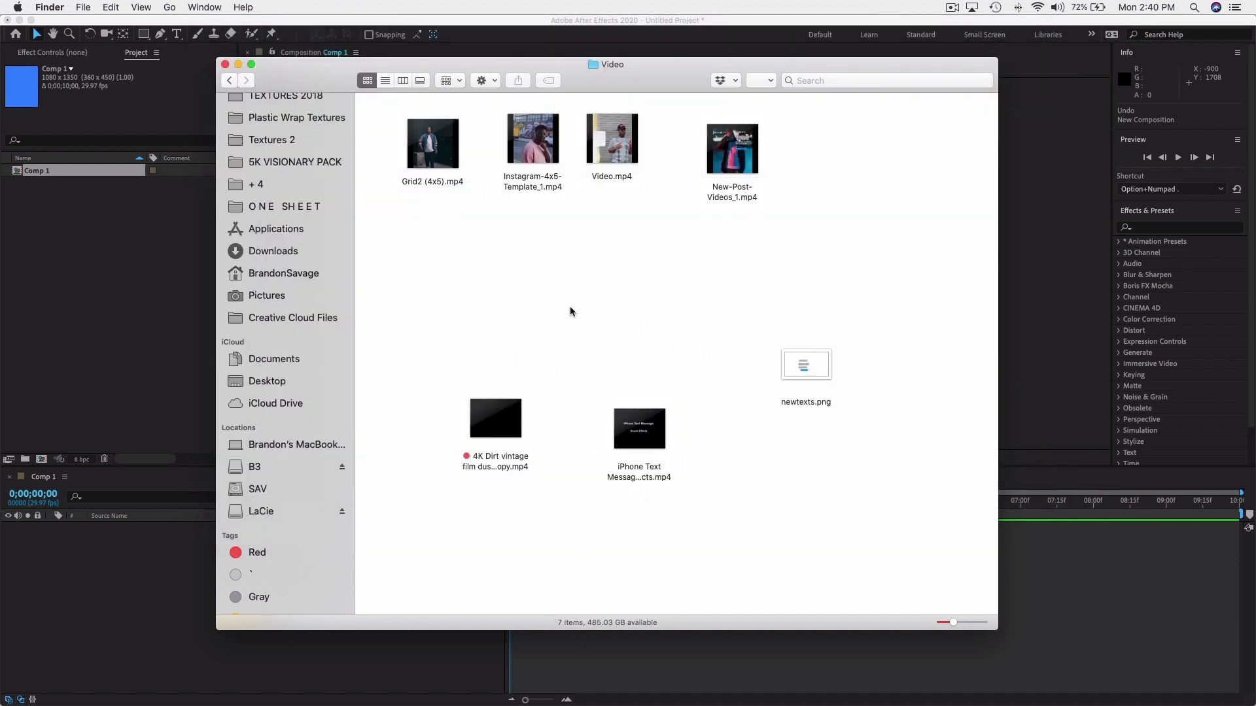
Import the film dust overlay, the iPhone Text Message sound effects video and newtexts.png into the After Effects project.
drag(859, 334, 339, 476)
drag(495, 419, 98, 295)
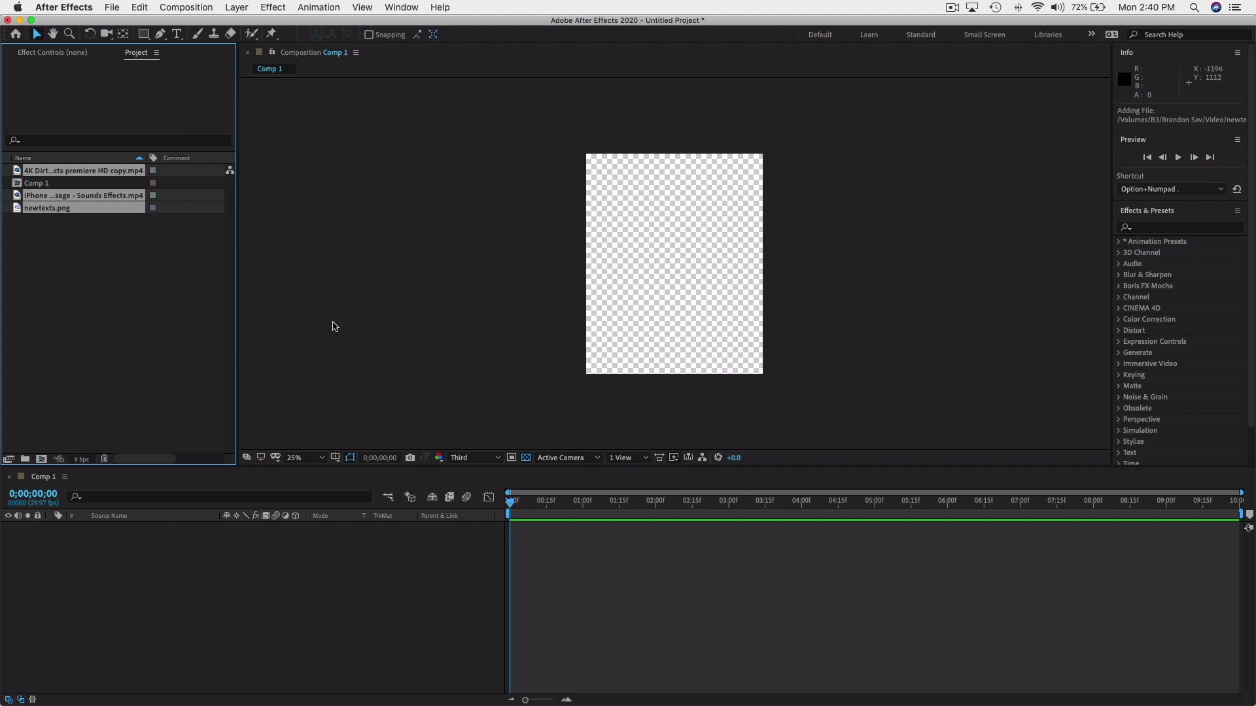
Switch to Photoshop to view newtexts.png and IMG_8325.jpg, return to Finder and close the Video folder window.
click(258, 680)
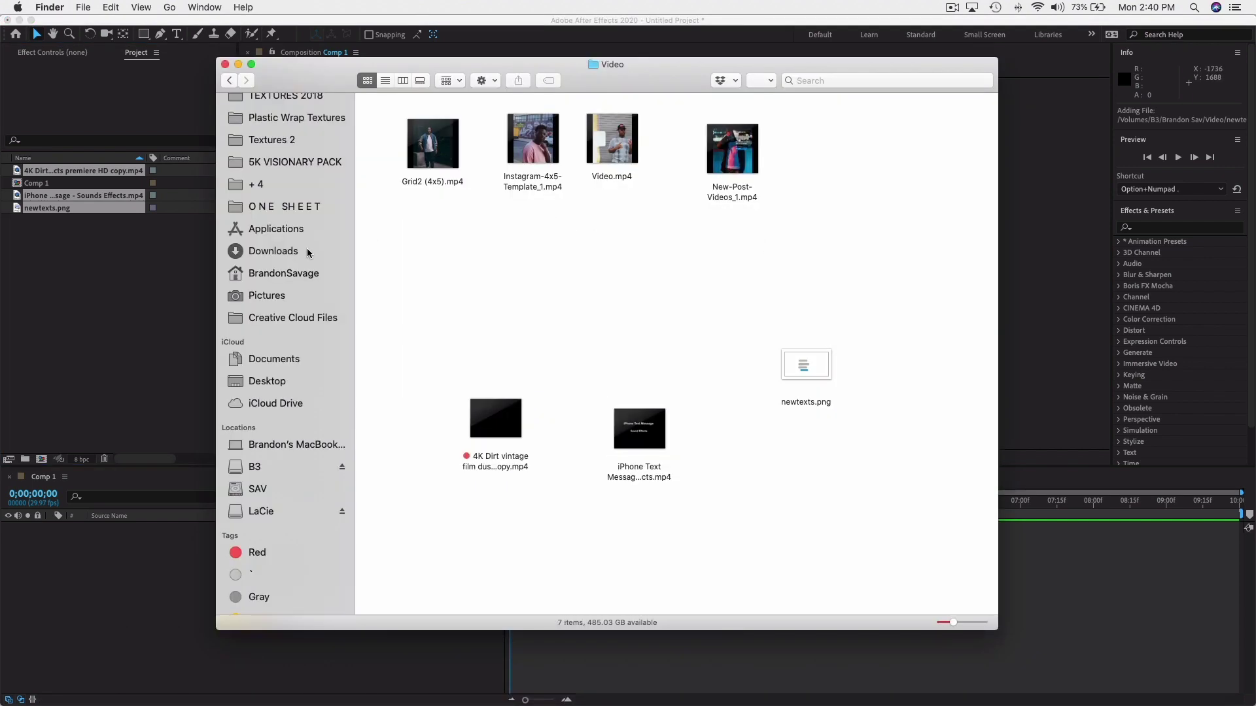
click(456, 668)
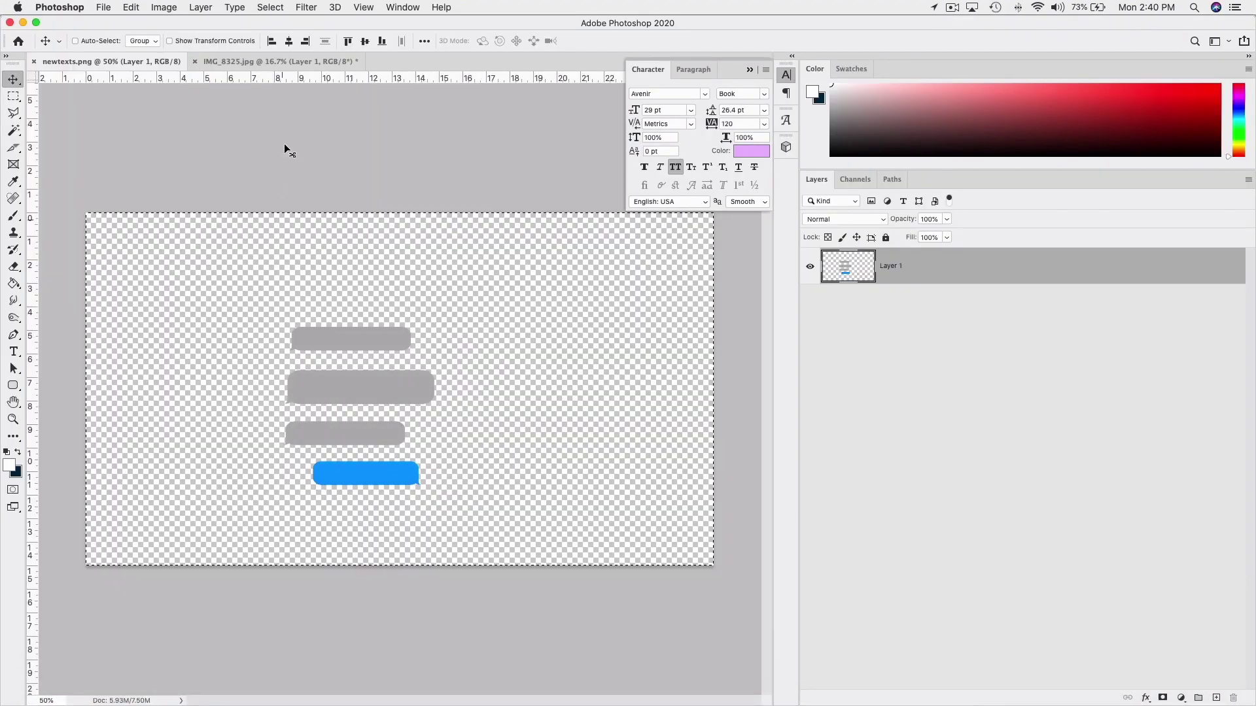
click(268, 61)
click(258, 680)
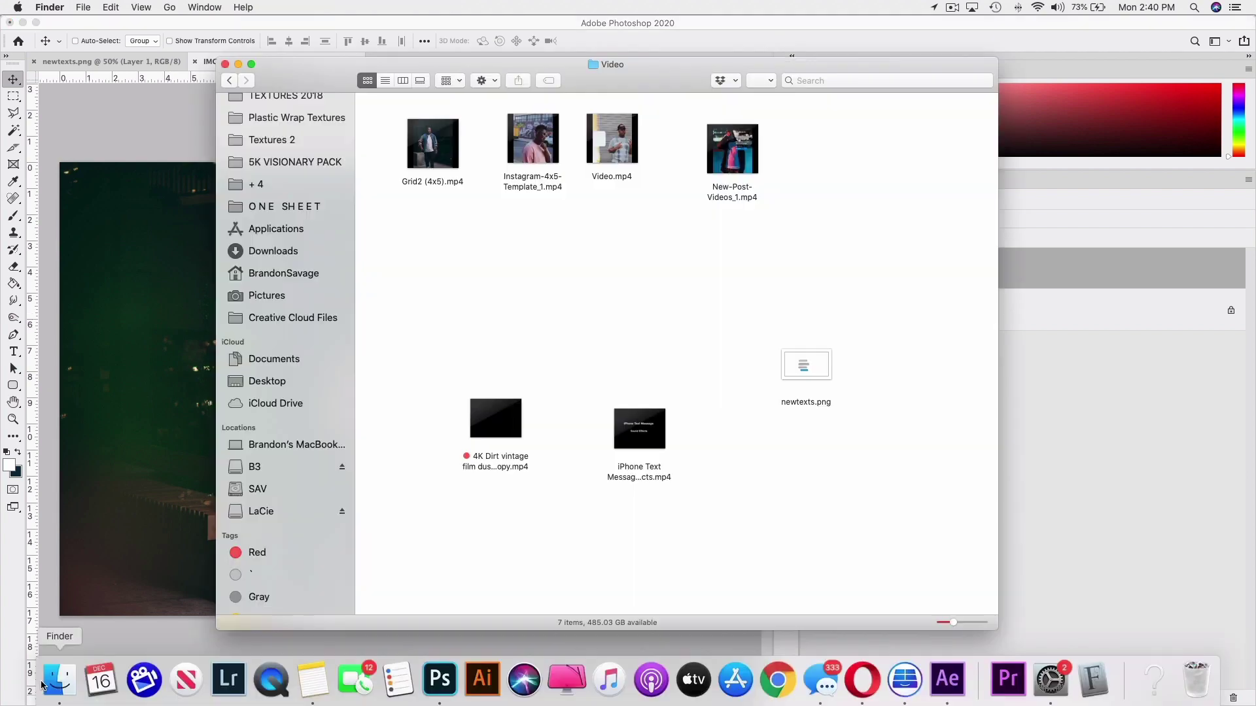
key(super+w)
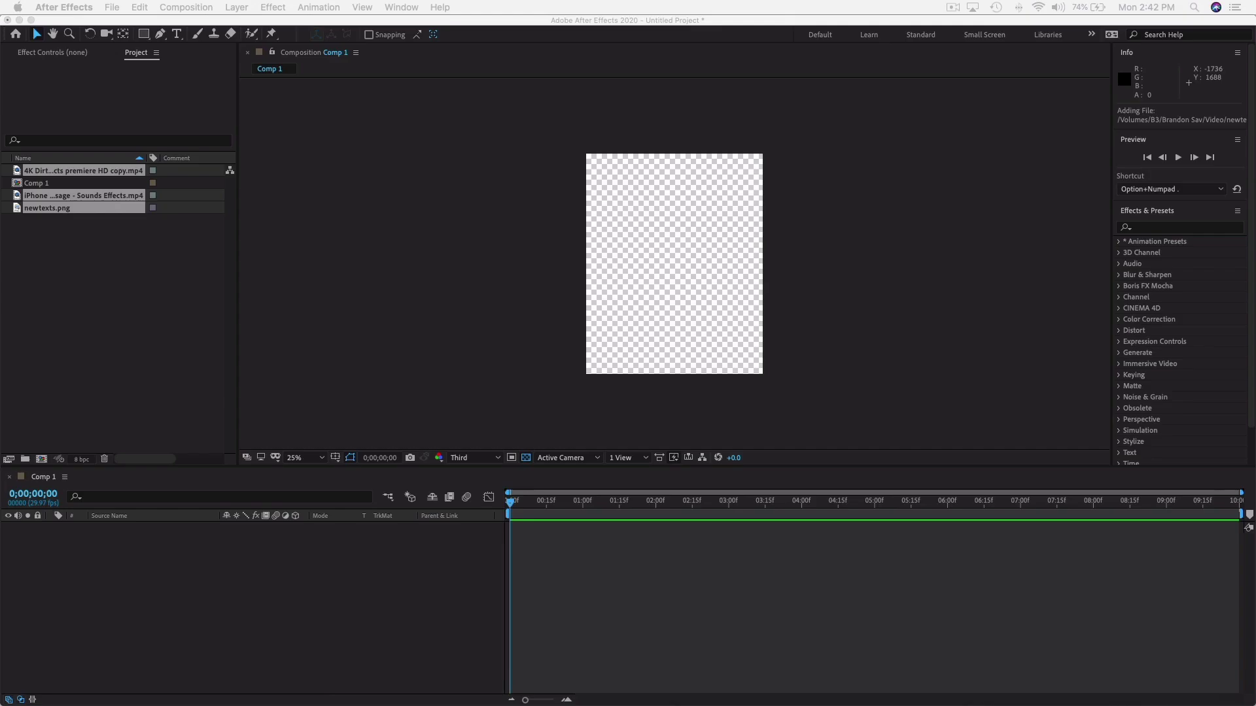
Import New-Post.mp4 into the project and add it to the Comp 1 timeline.
drag(794, 386, 56, 253)
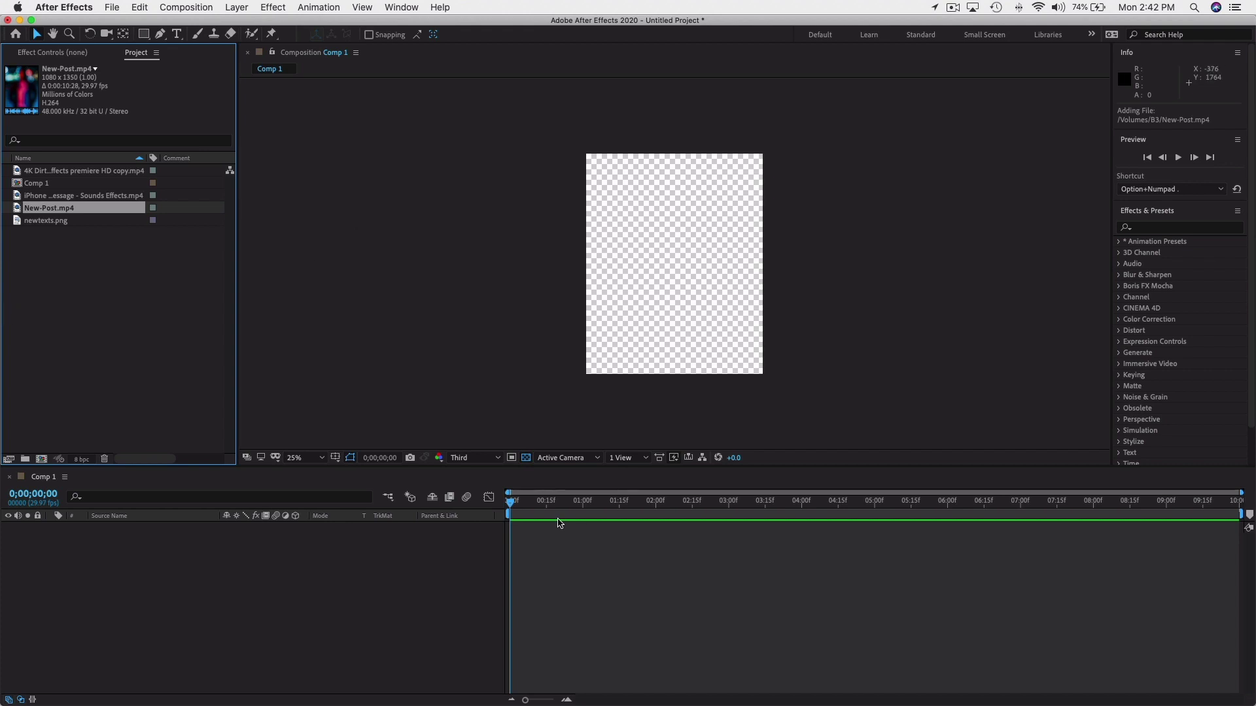
drag(511, 501, 176, 310)
drag(59, 212, 139, 548)
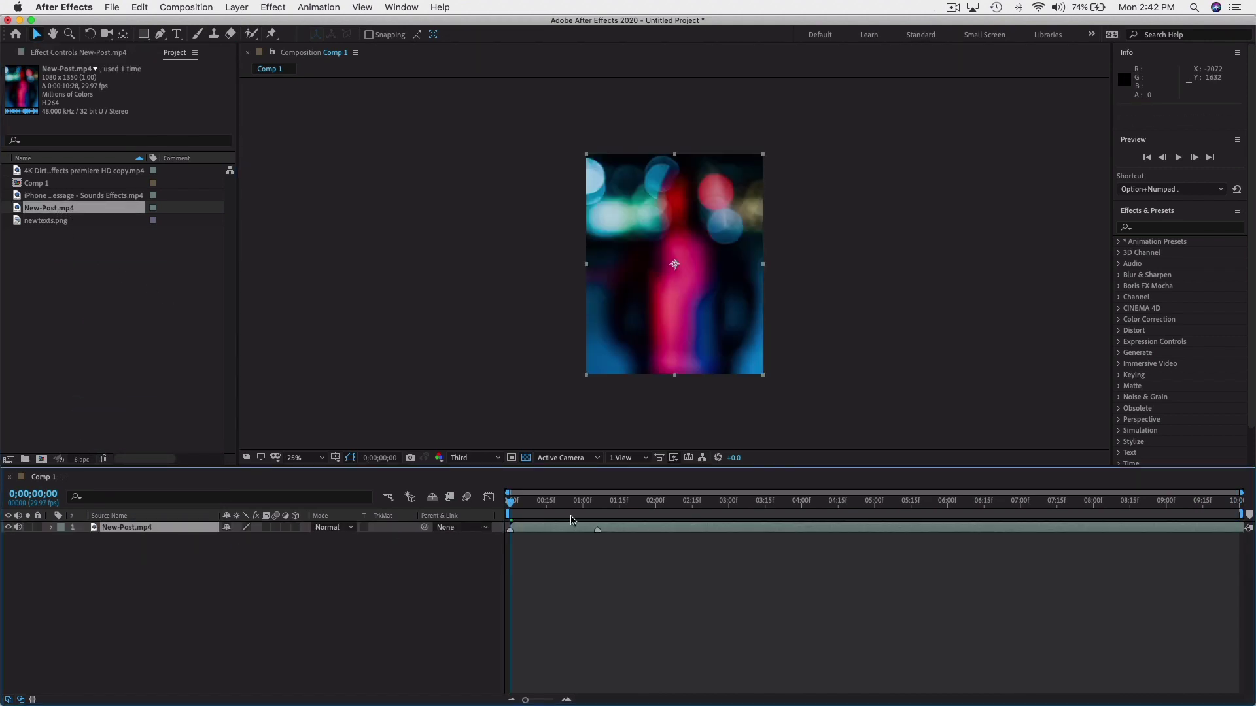
Play the New-Post.mp4 clip in Comp 1 and scrub through it to review the footage.
key(space)
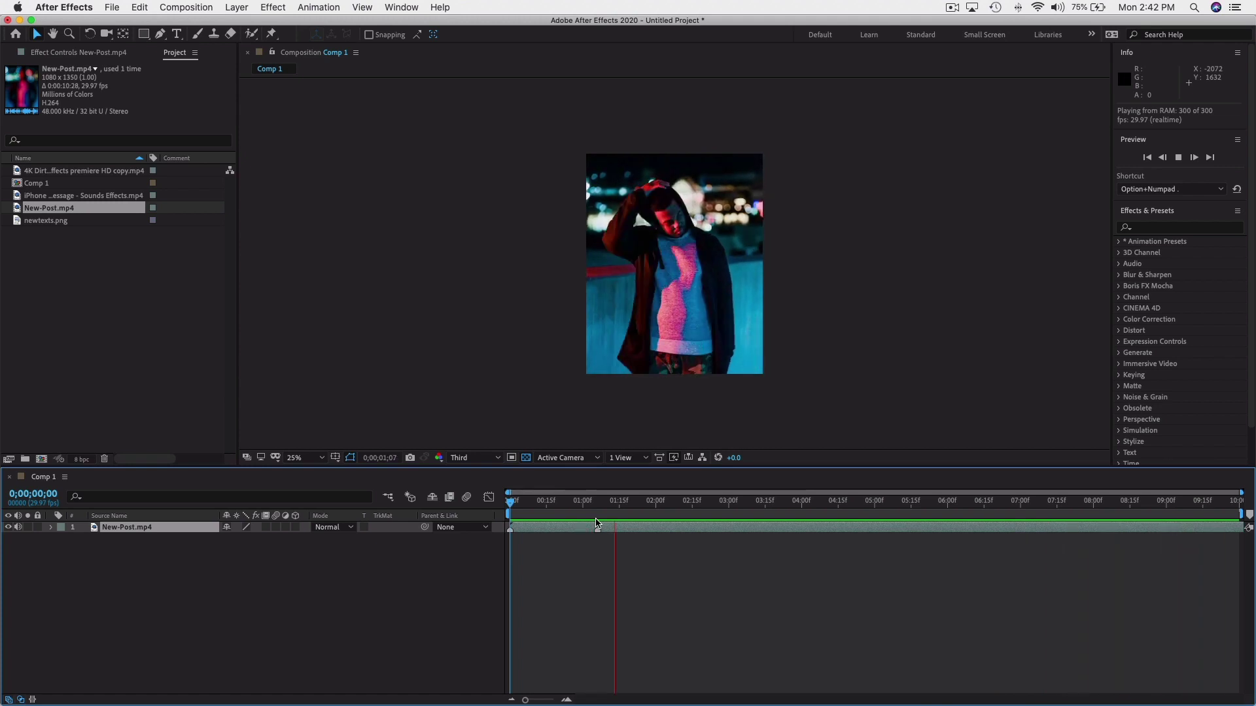
click(693, 522)
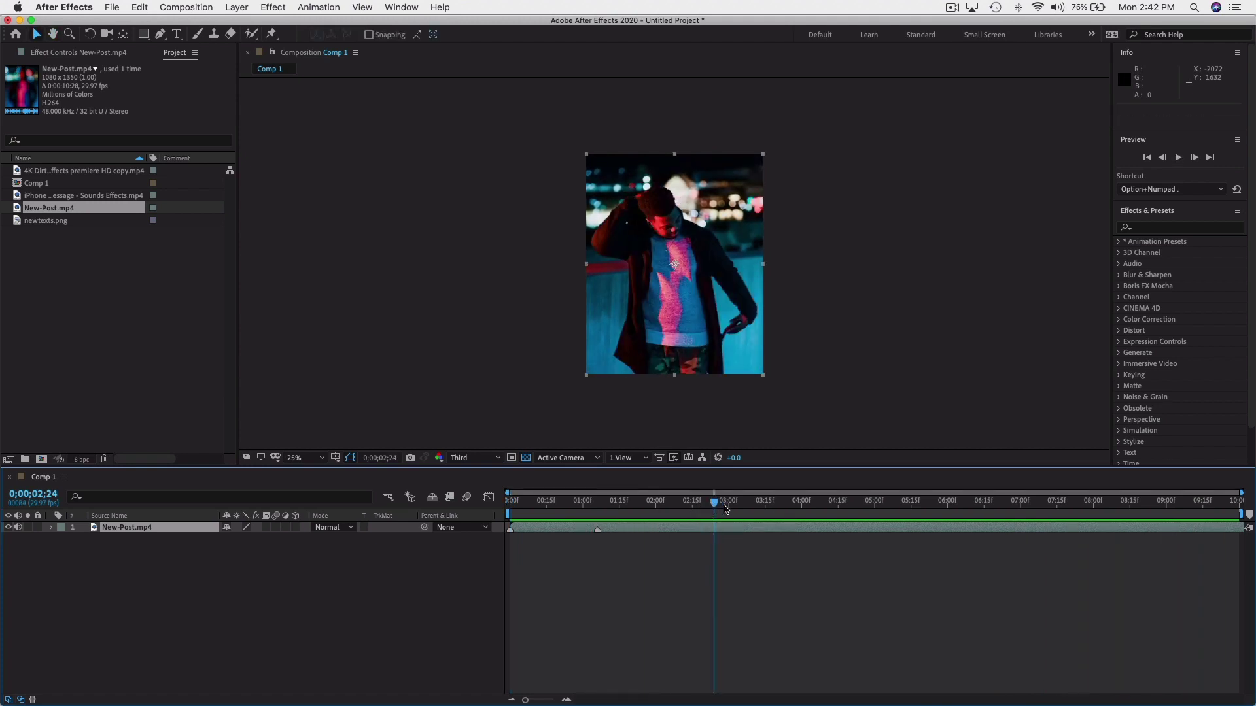
drag(641, 513, 1107, 515)
drag(539, 513, 482, 508)
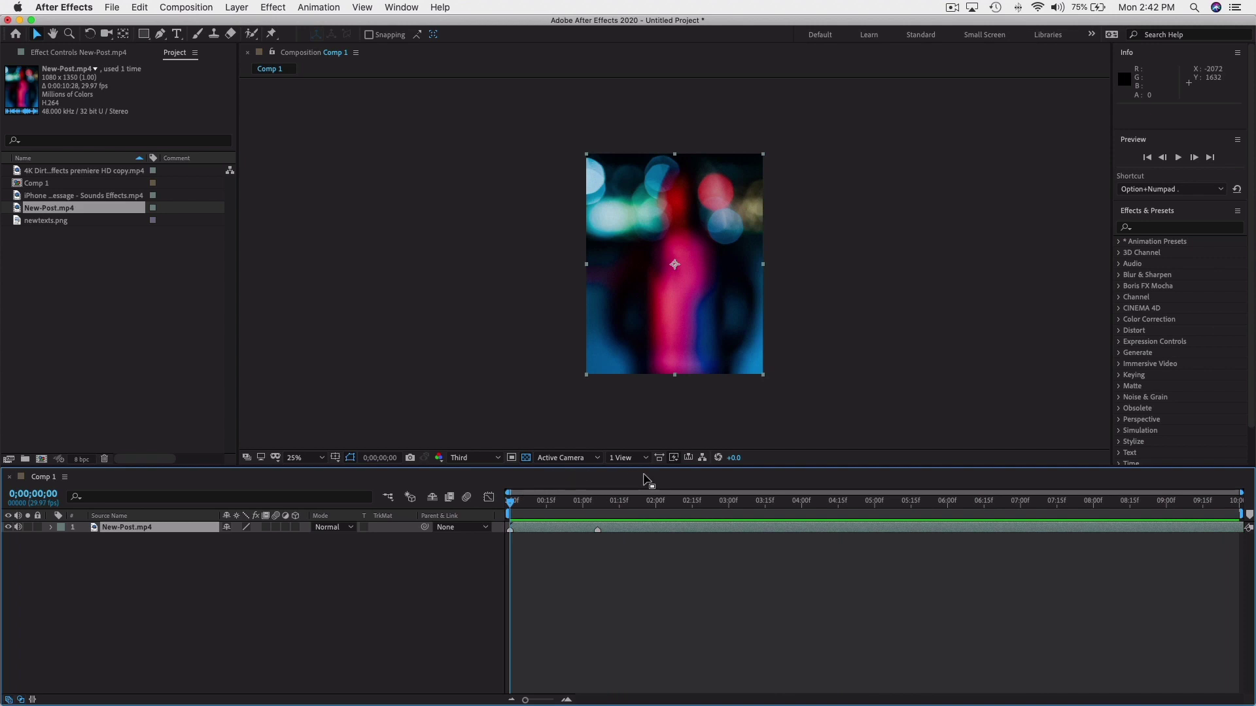
drag(555, 507, 806, 569)
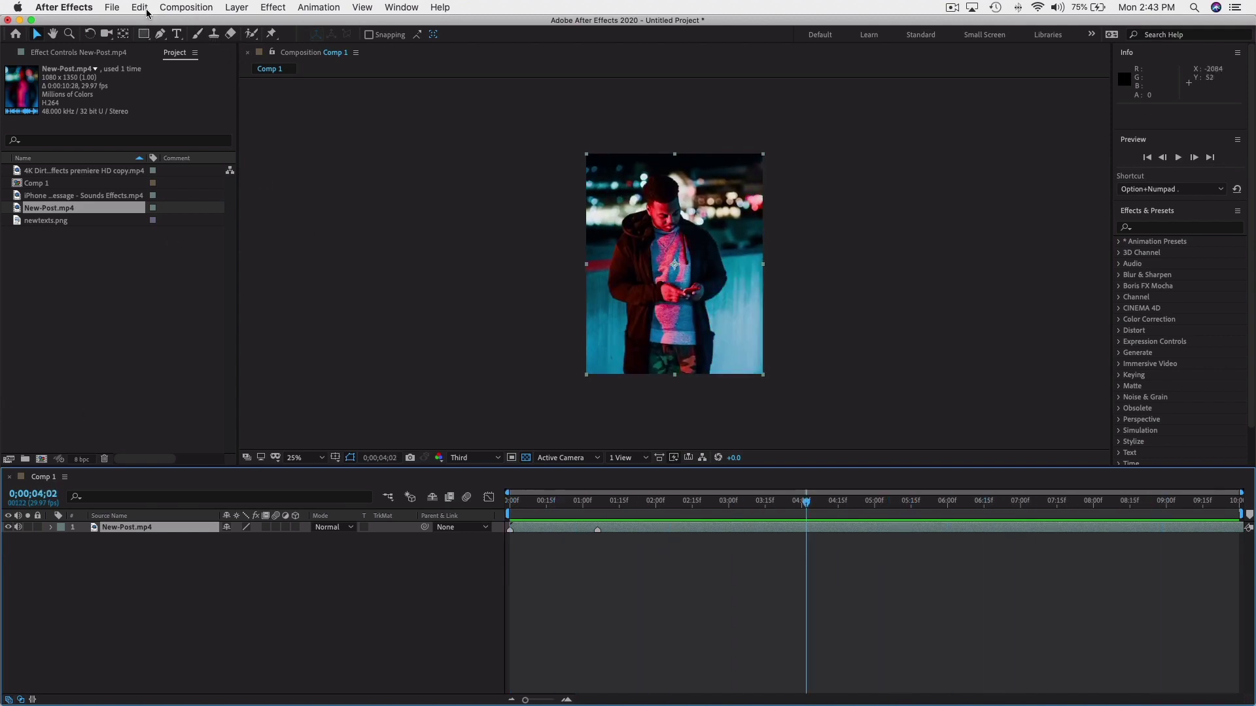
Extend the duration of Comp 1 in its composition settings.
click(164, 6)
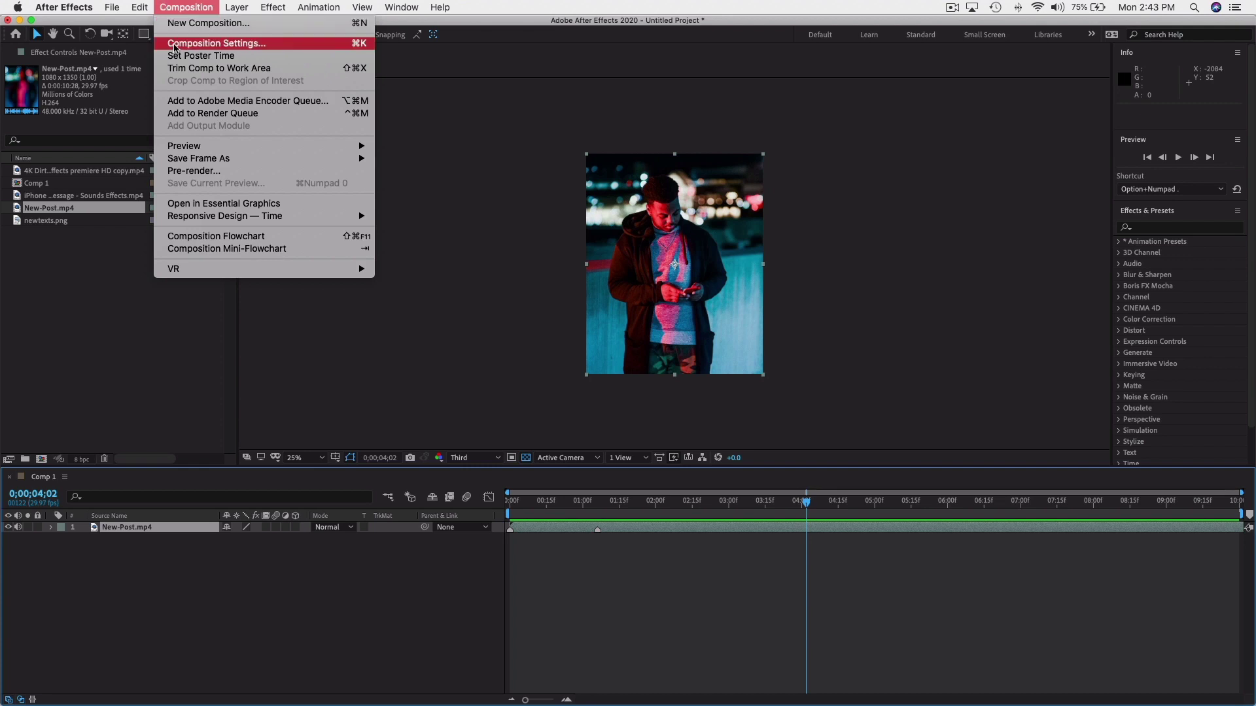
click(197, 43)
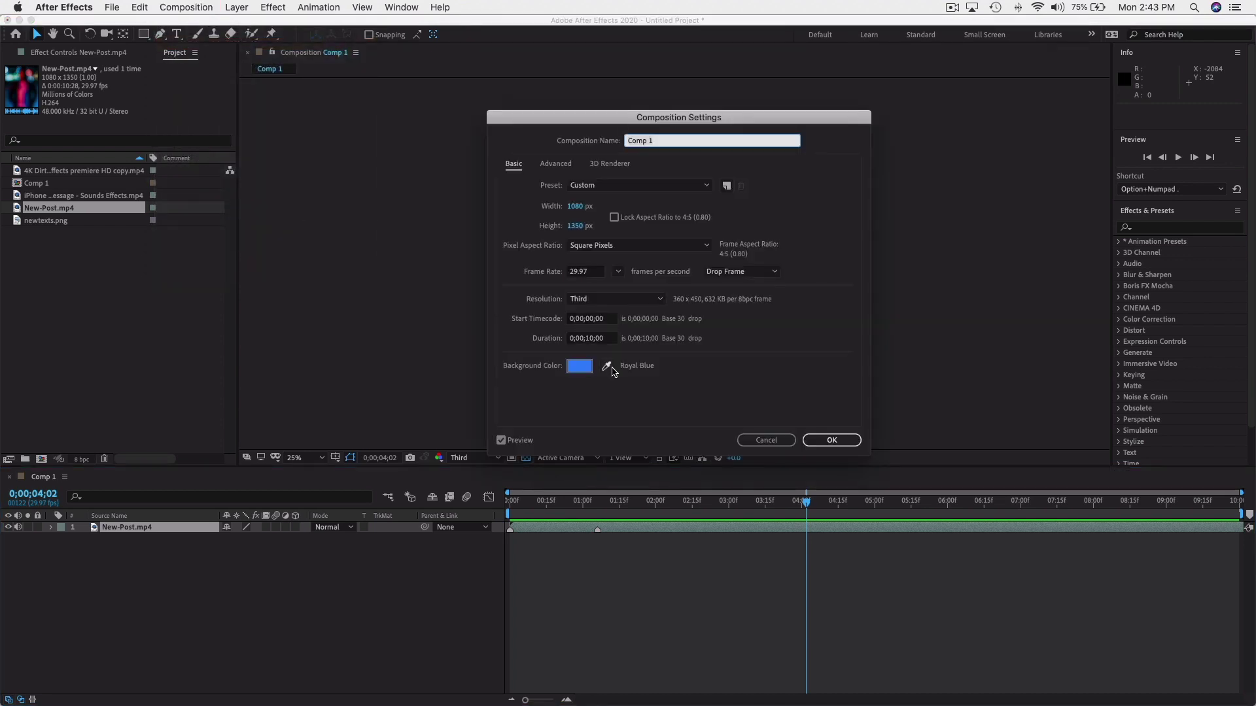
click(591, 338)
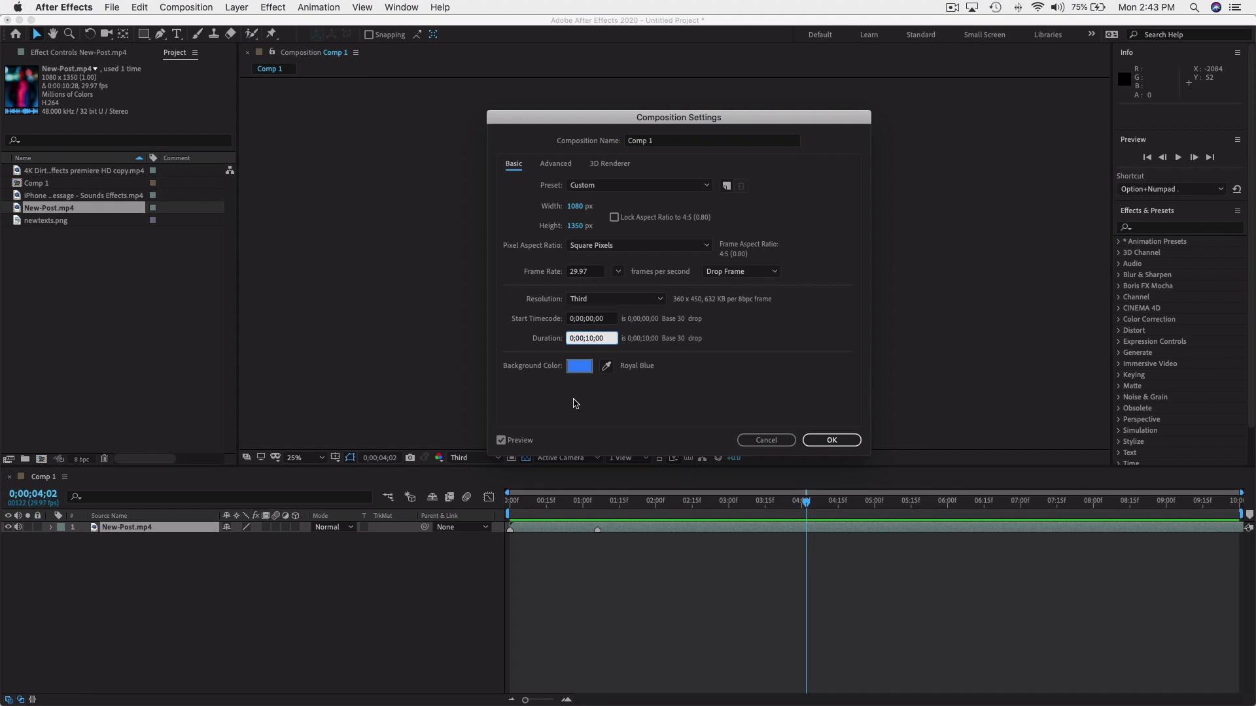
key(Return)
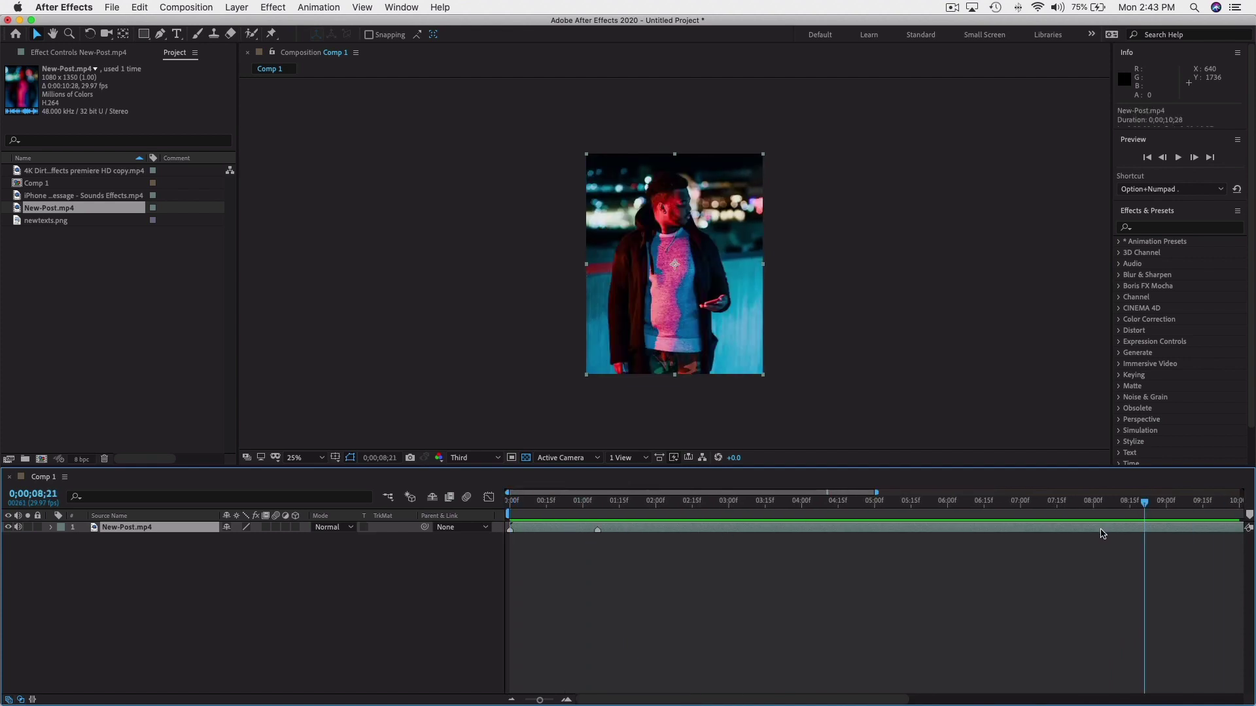
Duplicate the New-Post.mp4 layer, shift the copy to the end of the original clip and preview the transition between them.
scroll(1025, 539, right, 5)
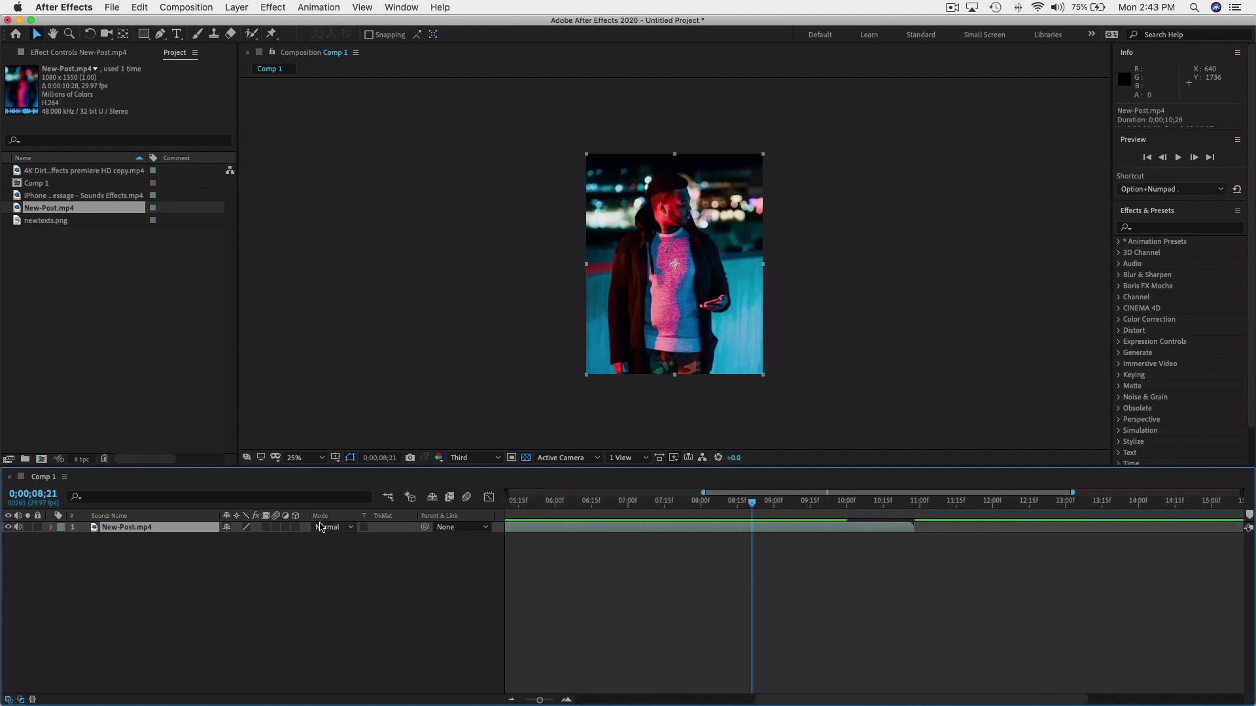
key(ctrl+d)
drag(774, 529, 871, 530)
click(825, 518)
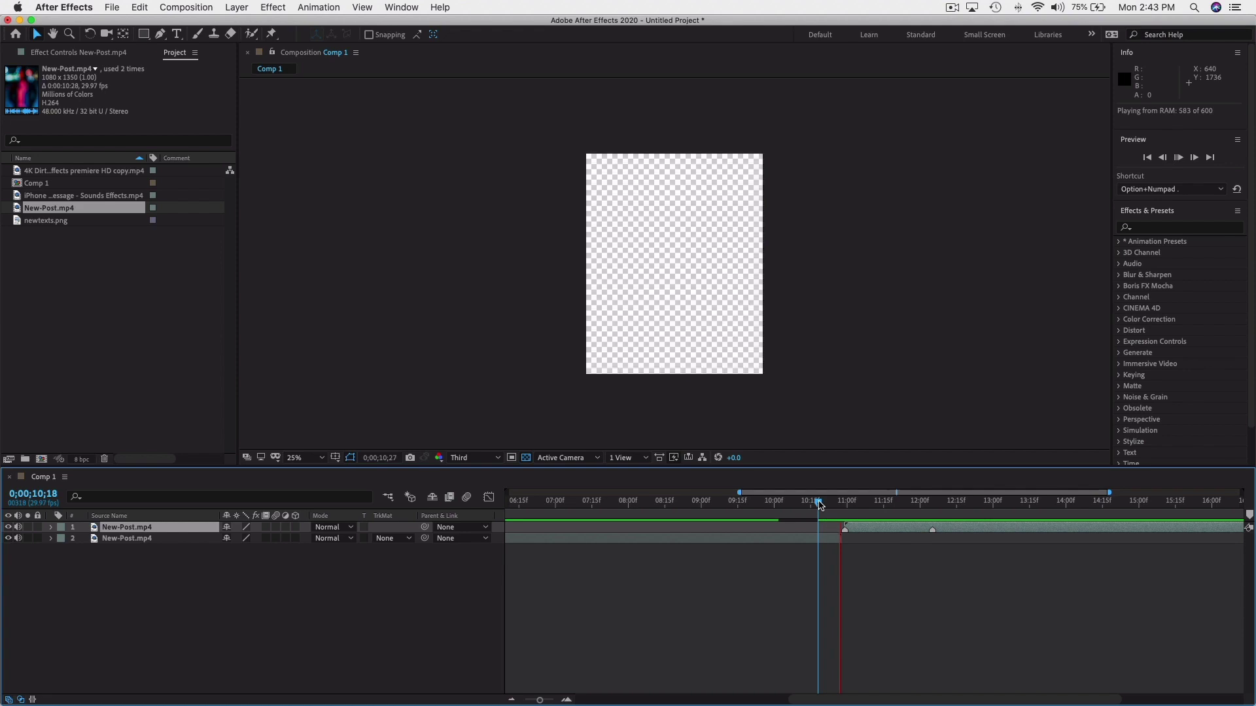
click(882, 529)
drag(704, 502, 669, 503)
key(space)
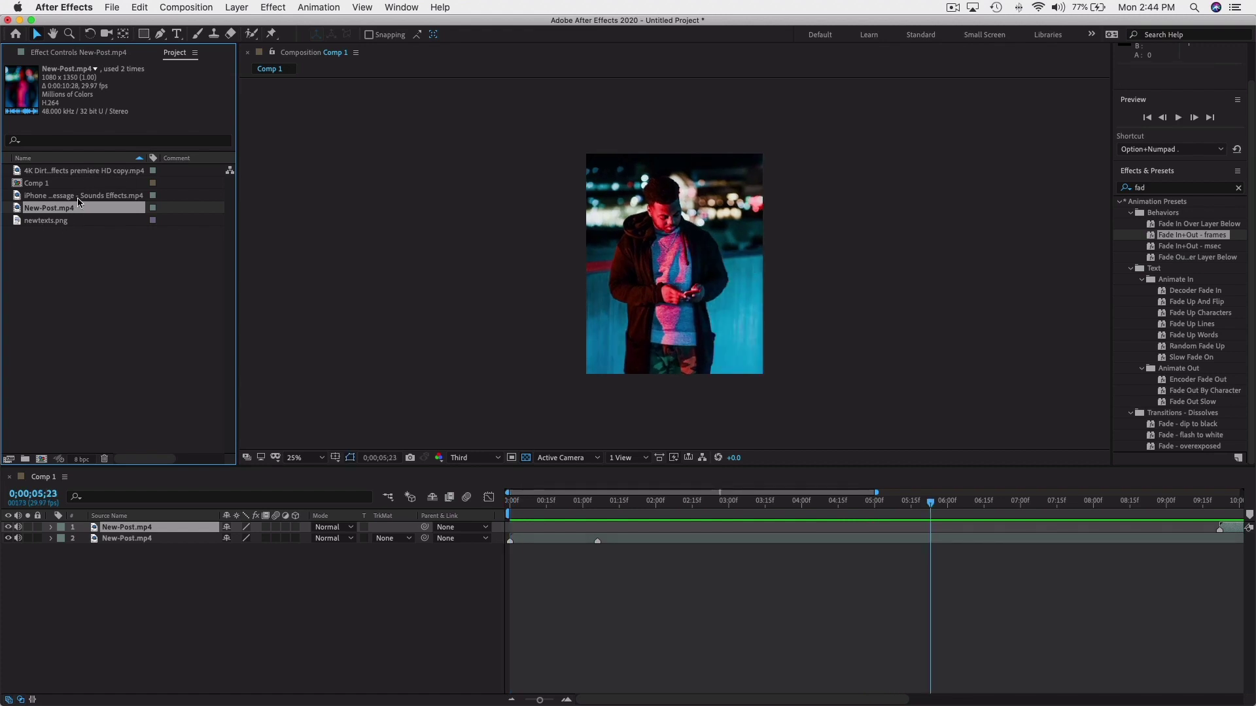
Add newtexts.png to the Comp 1 timeline and place it as the top layer above both New-Post.mp4 clips.
click(108, 198)
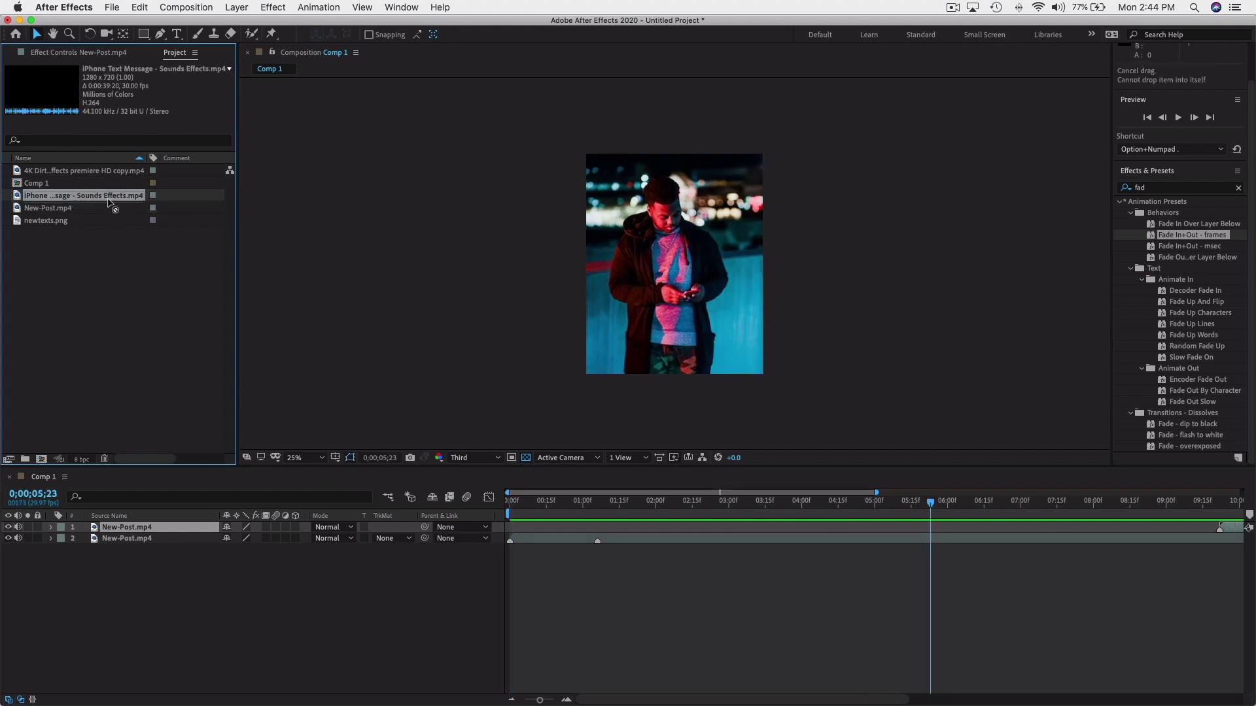
click(97, 221)
drag(57, 216, 149, 561)
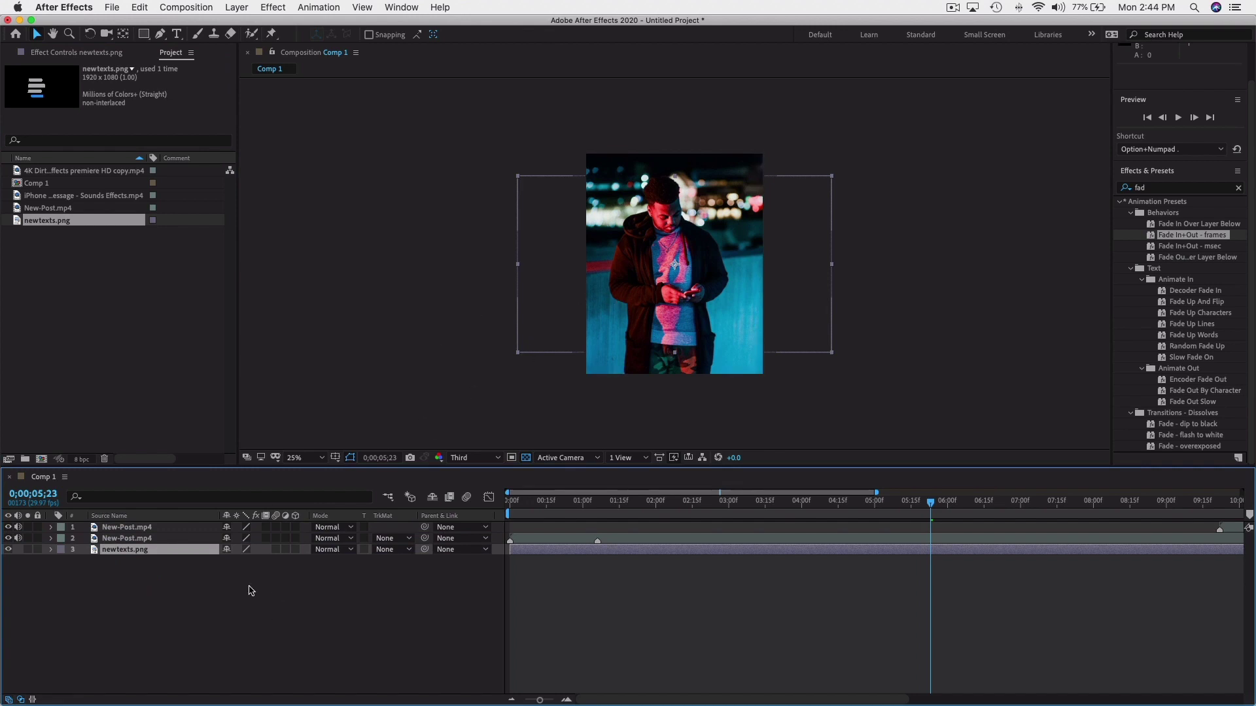
drag(157, 554, 163, 526)
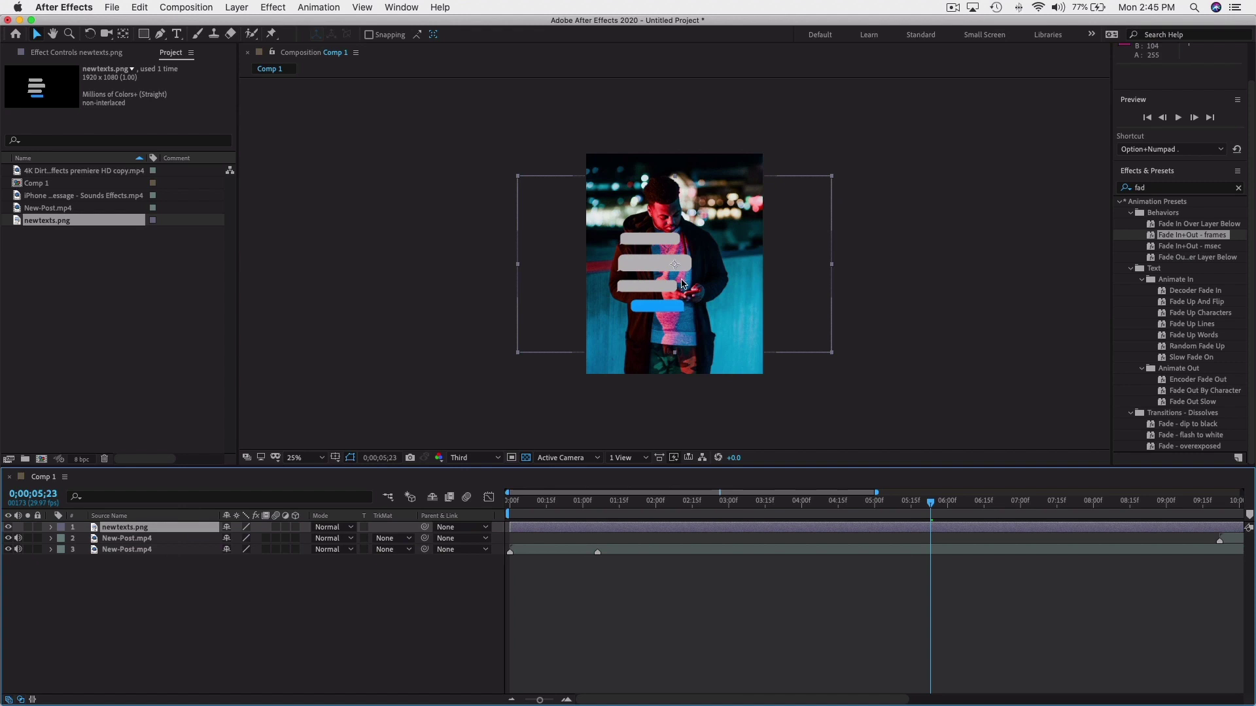
Move the newtexts.png bubbles to the upper right beside the man's head, at position 932, 423.
drag(644, 270, 715, 232)
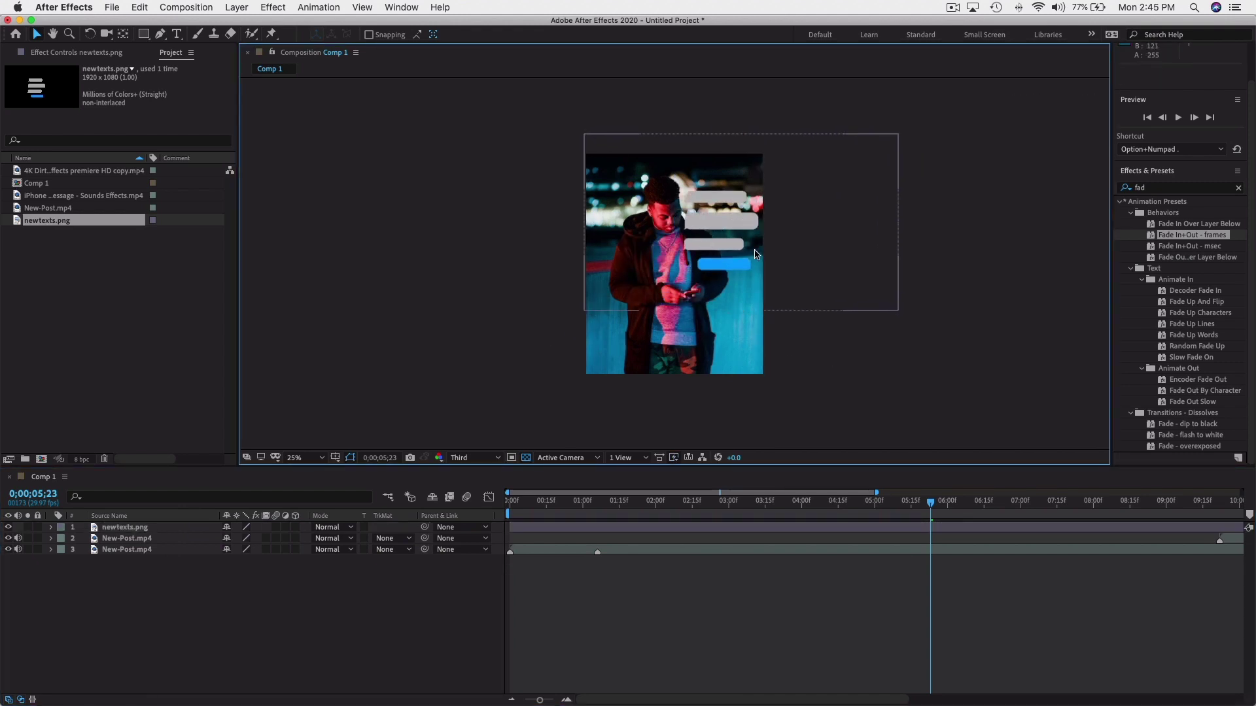
key(slash)
key(comma)
key(comma)
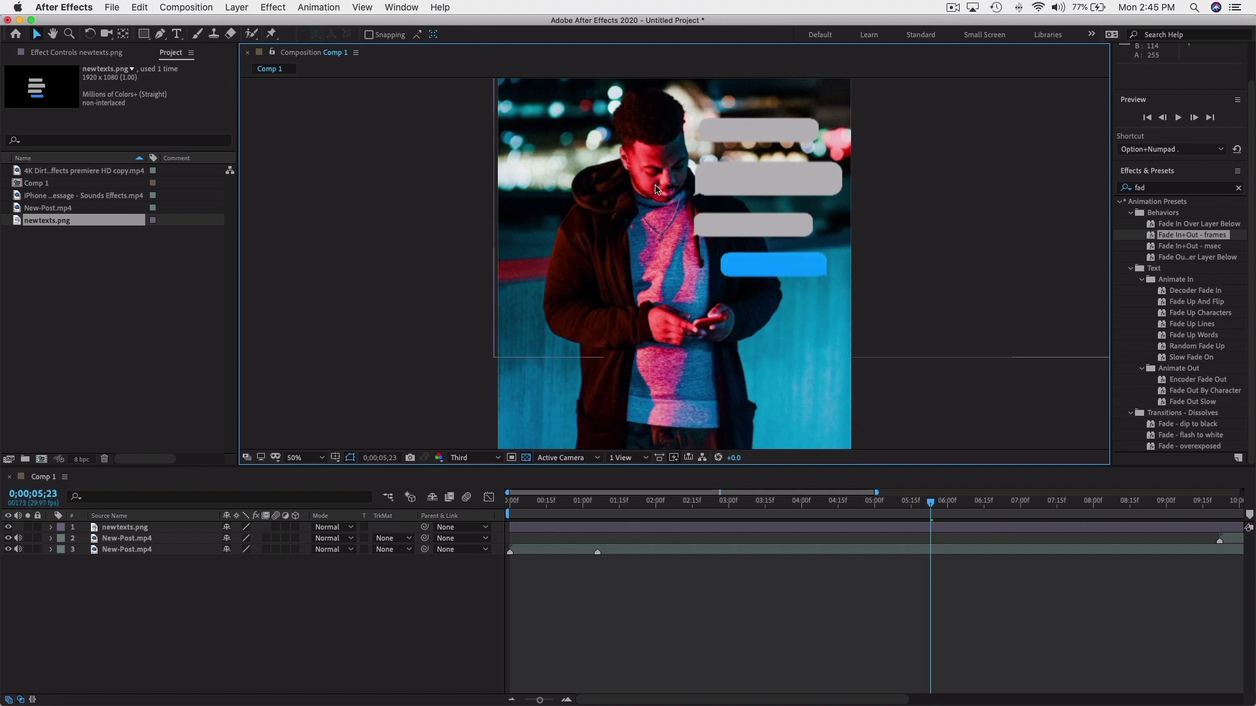
drag(756, 209, 750, 210)
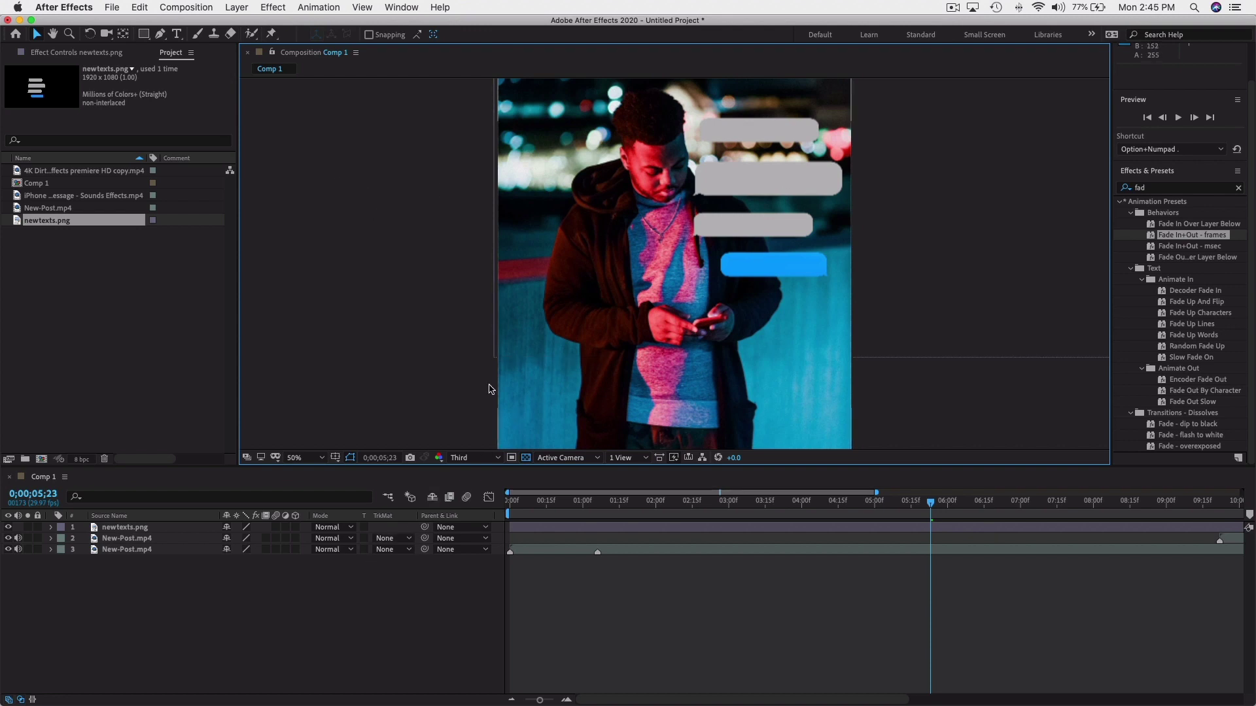
Set the newtexts.png layer's opacity to 67% and scrub the timeline to check it over the footage.
click(51, 527)
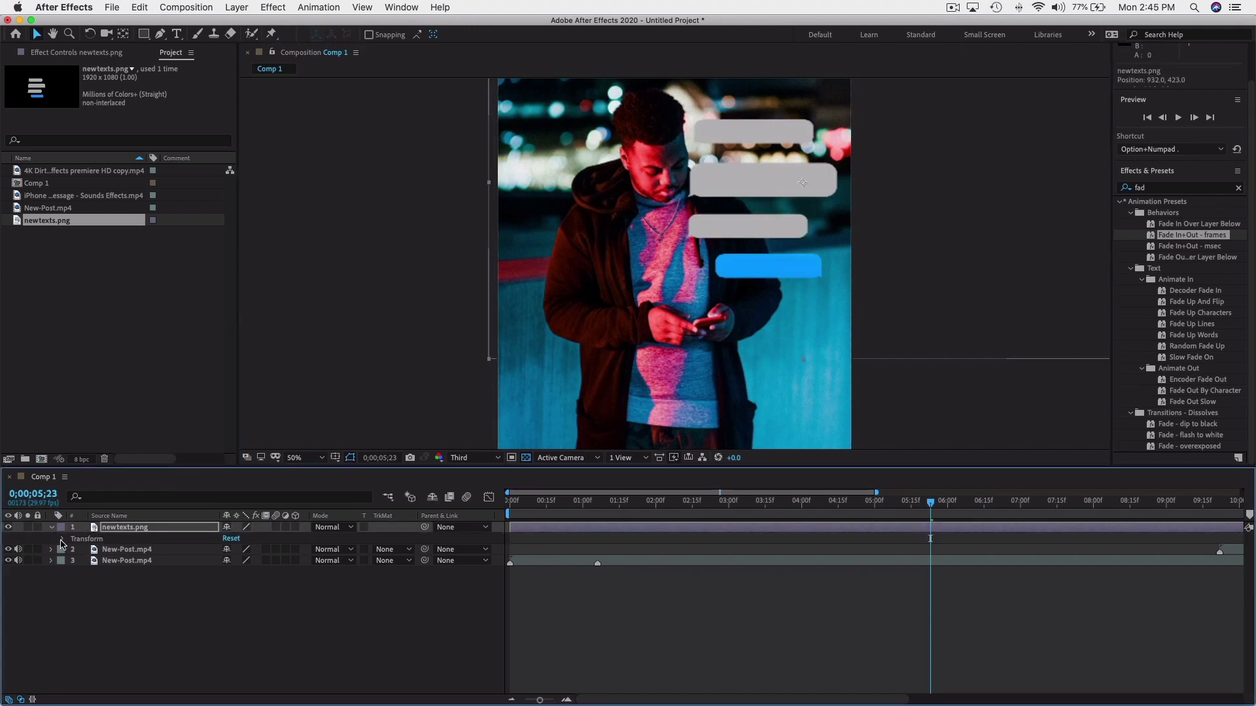
click(62, 539)
drag(229, 594, 209, 599)
drag(536, 501, 733, 502)
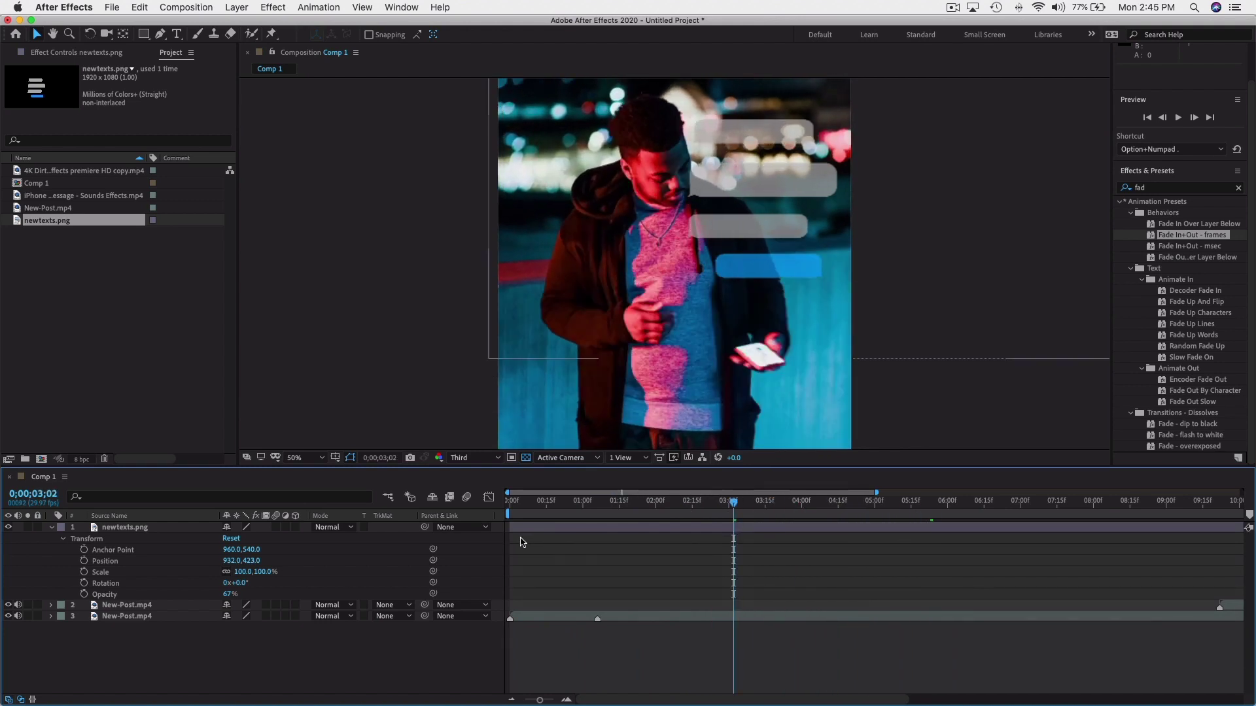
Trim the start of the newtexts.png layer so that the bubbles begin at 0;00;02;12.
key(Home)
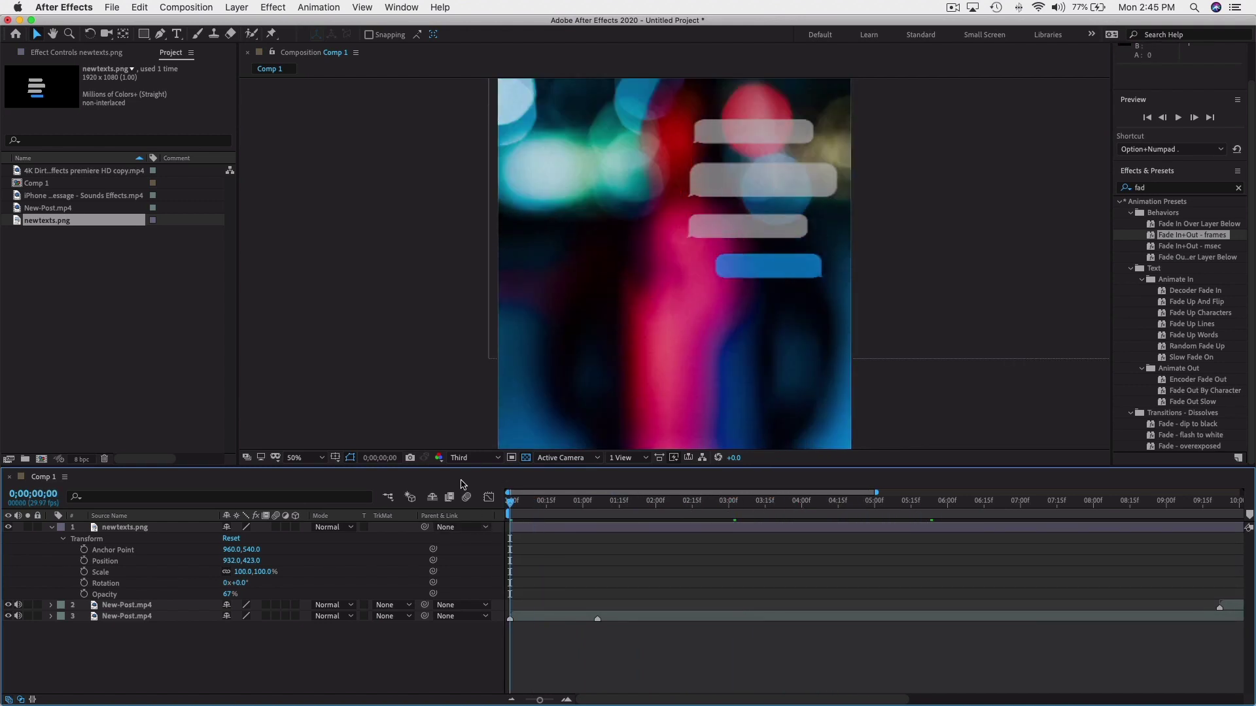
drag(511, 530, 838, 527)
drag(618, 503, 698, 520)
key(l)
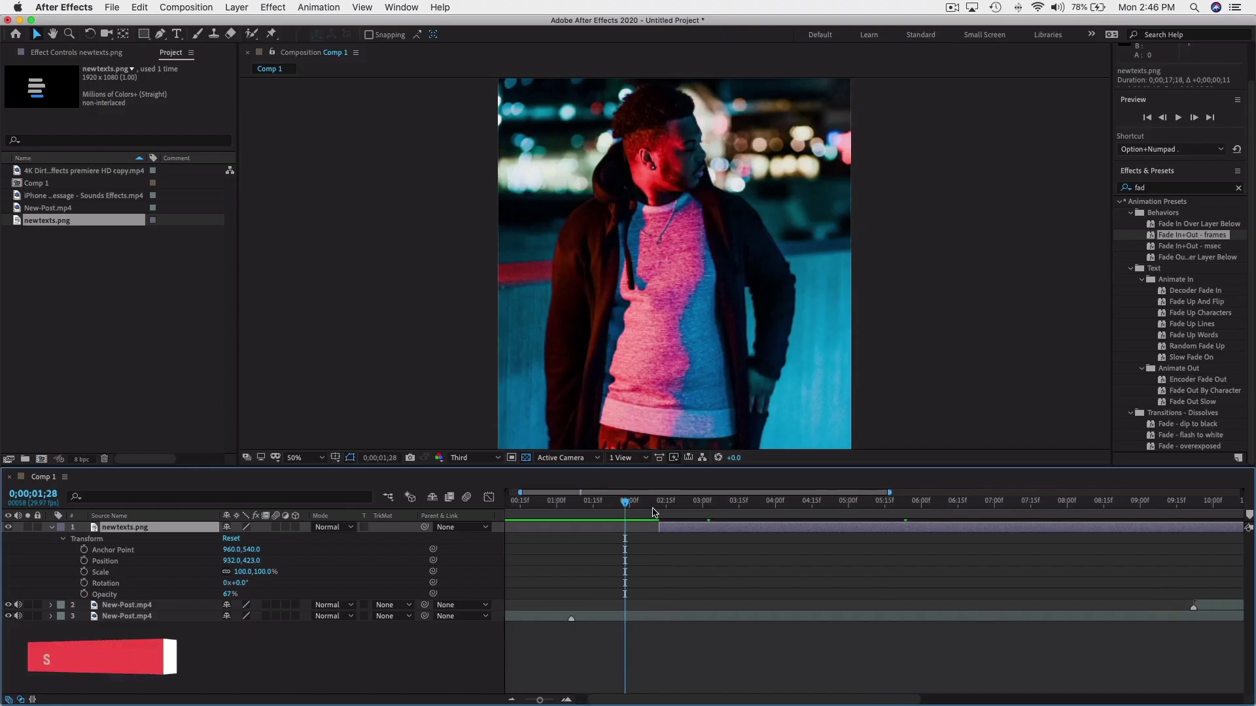
drag(622, 504, 665, 507)
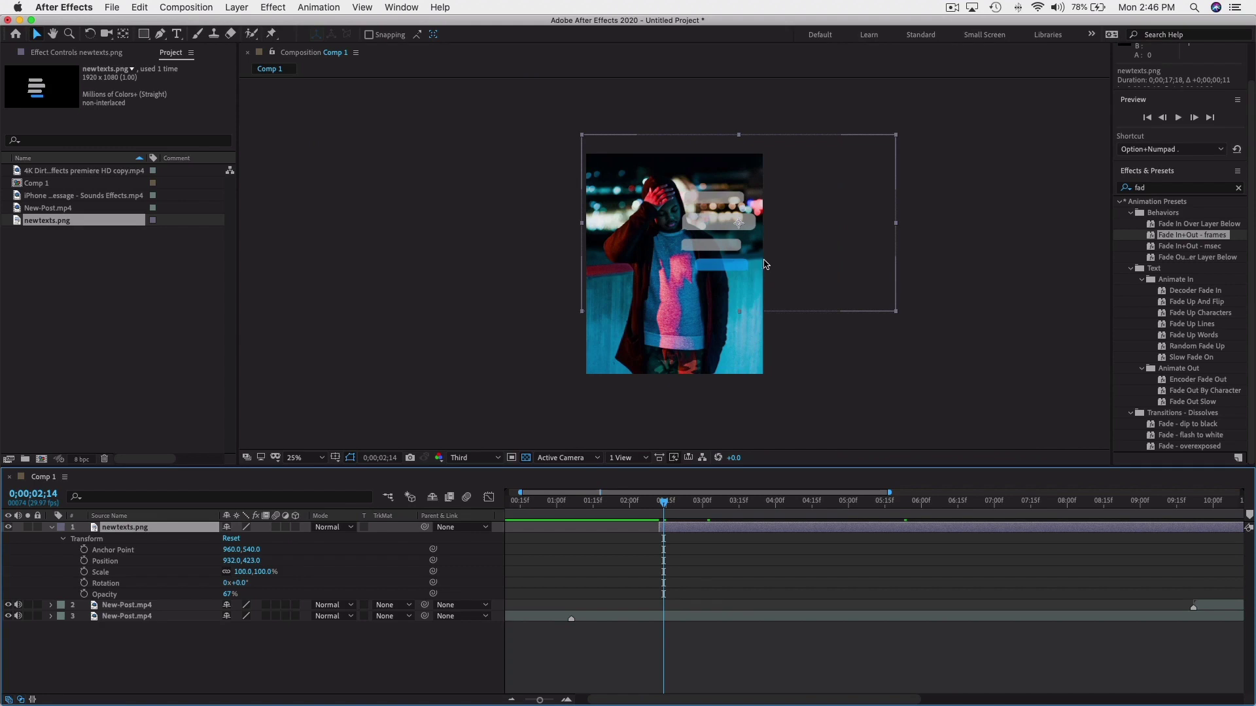
Draw a four-sided Pen tool mask around the top grey bubble on the newtexts.png layer and play the result.
key(period)
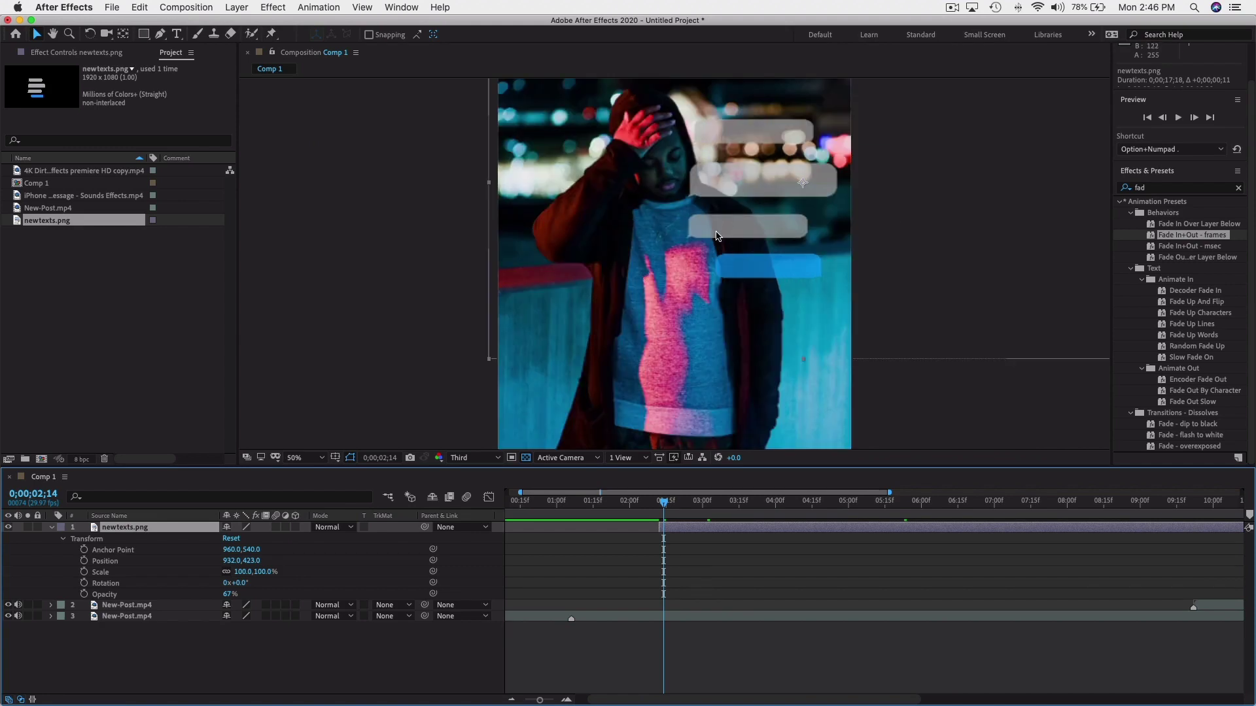
key(period)
click(161, 35)
key(comma)
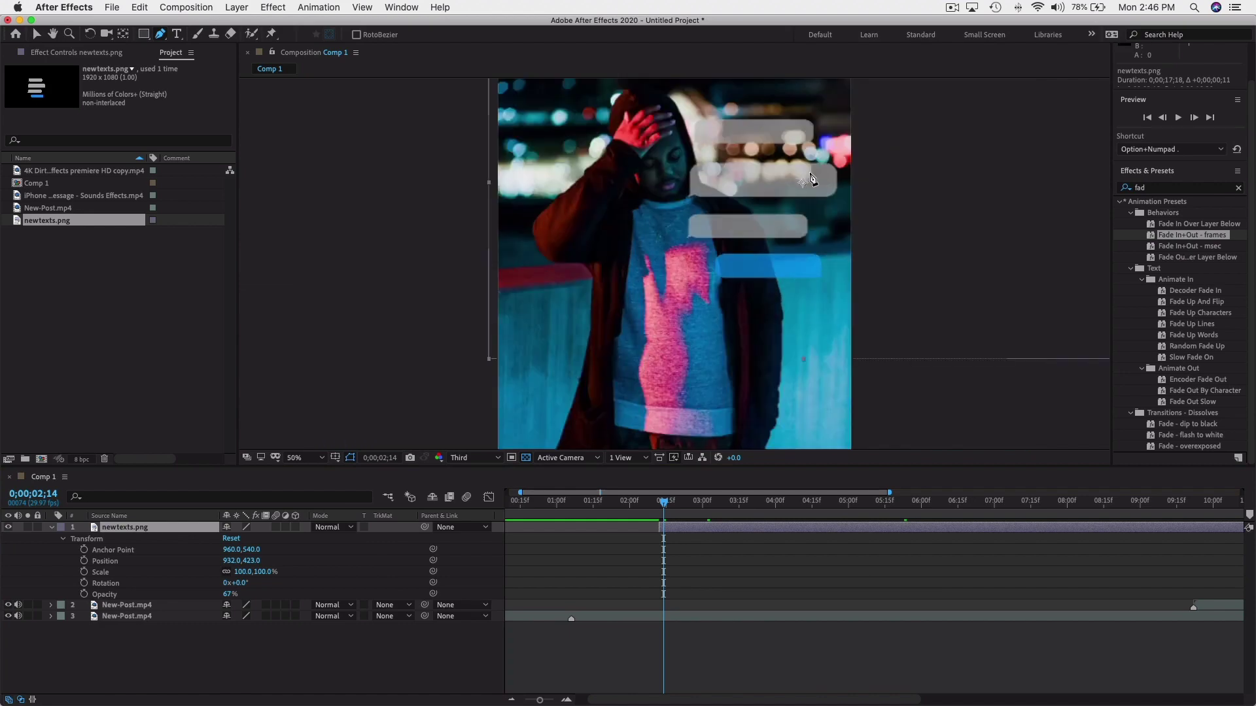
click(684, 100)
click(675, 155)
click(842, 156)
click(683, 101)
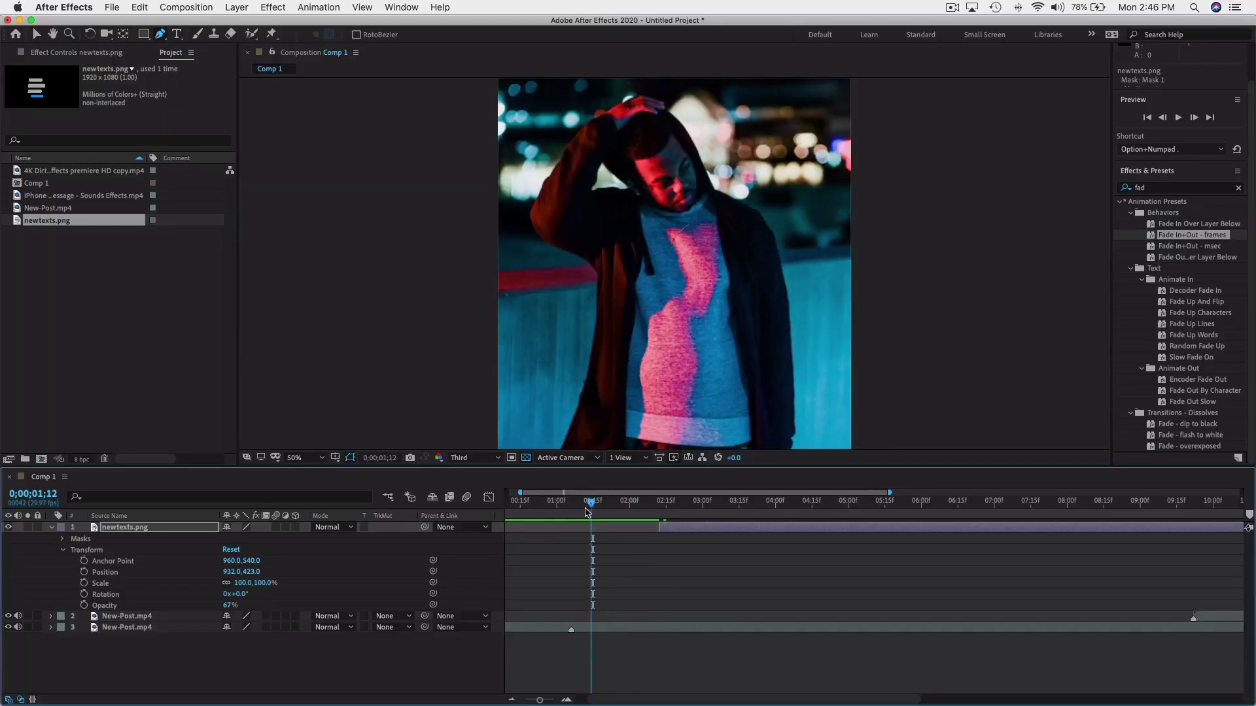
key(space)
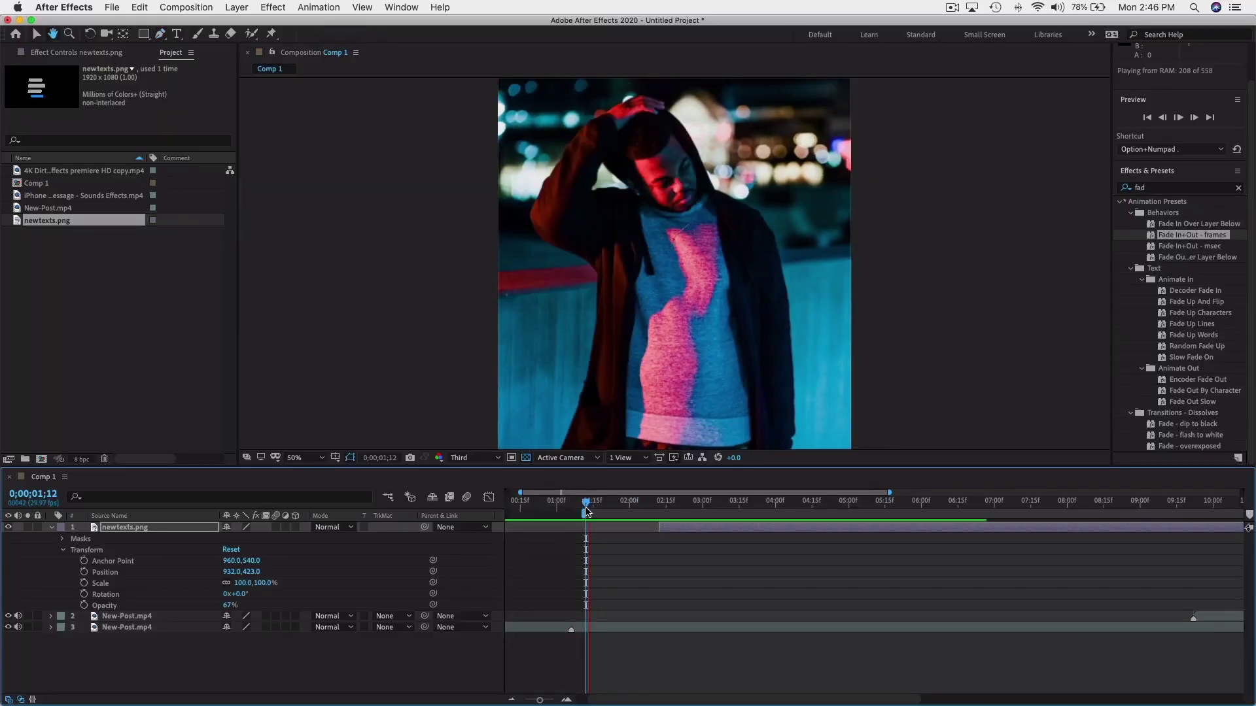
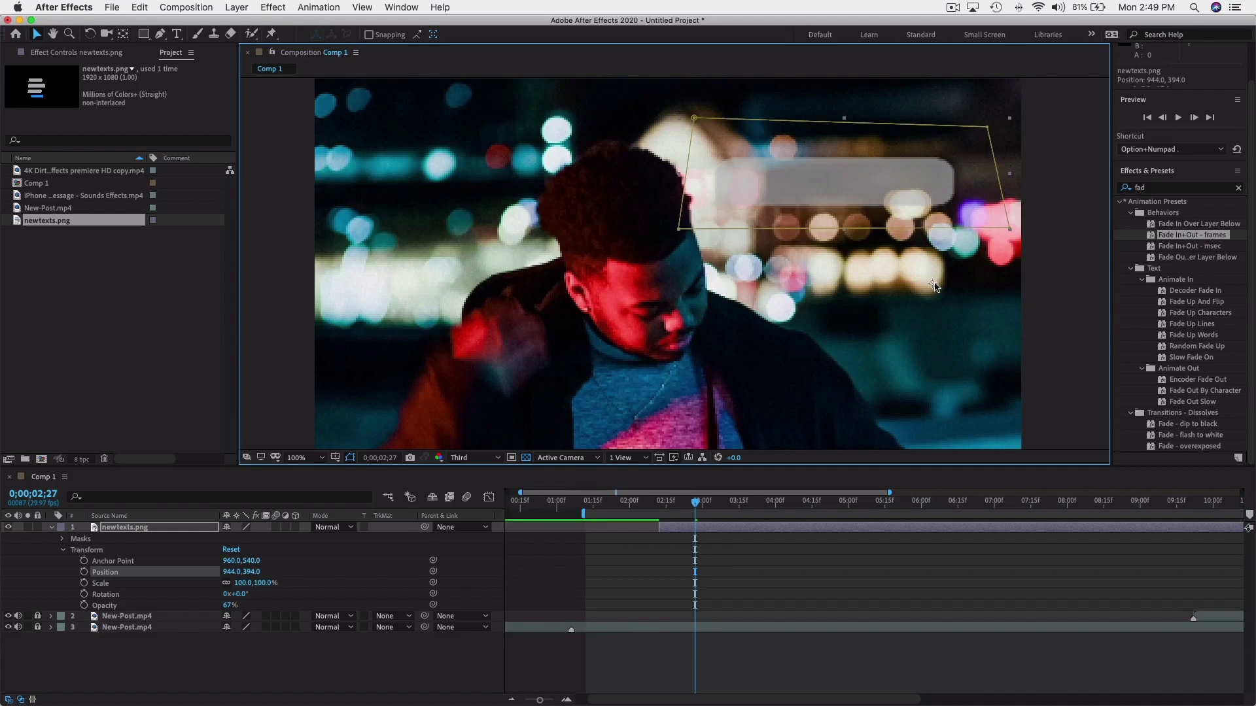
Move the newtexts.png anchor point to the visible bubble's lower-left corner and start Scale keyframing at 0;00;02;12.
key(y)
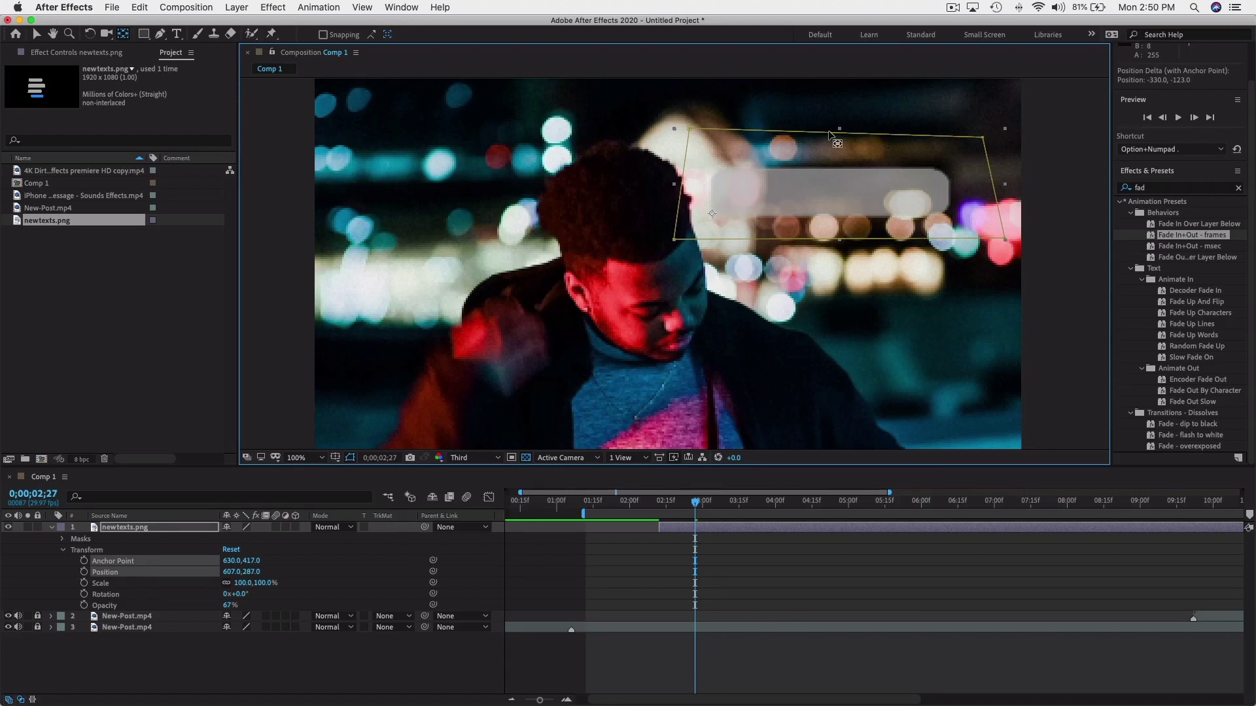
drag(697, 508, 662, 511)
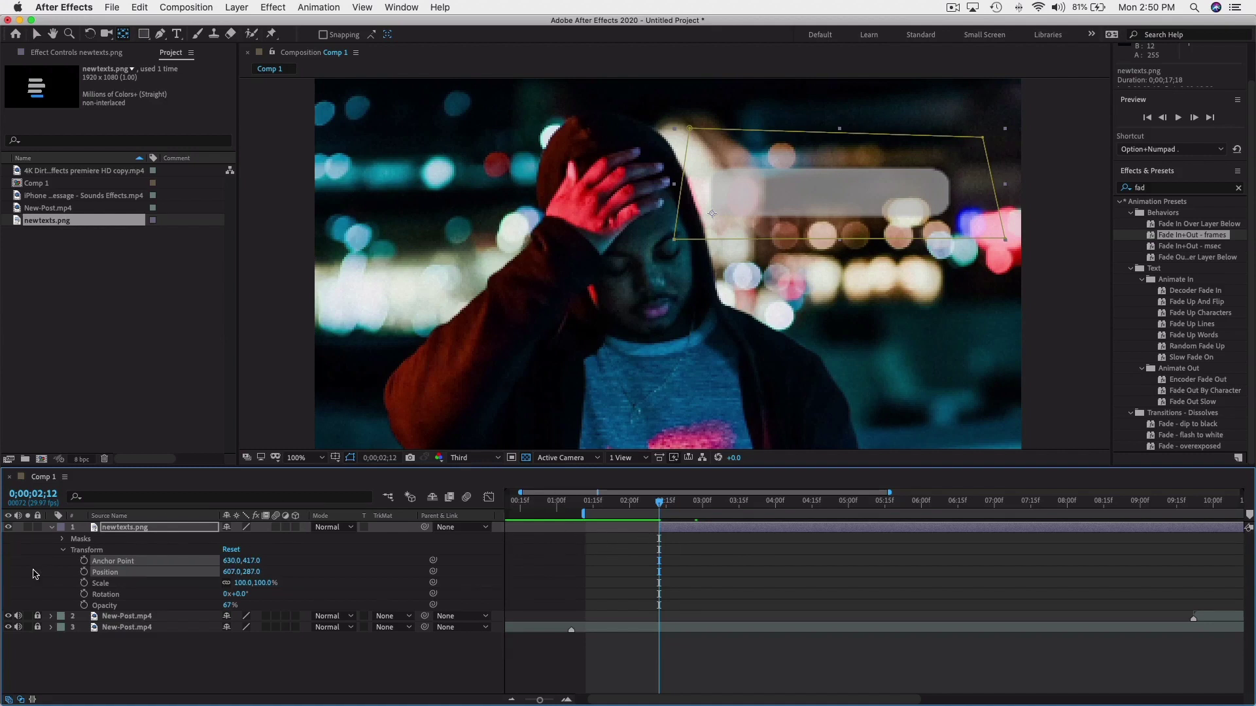
click(100, 584)
click(83, 583)
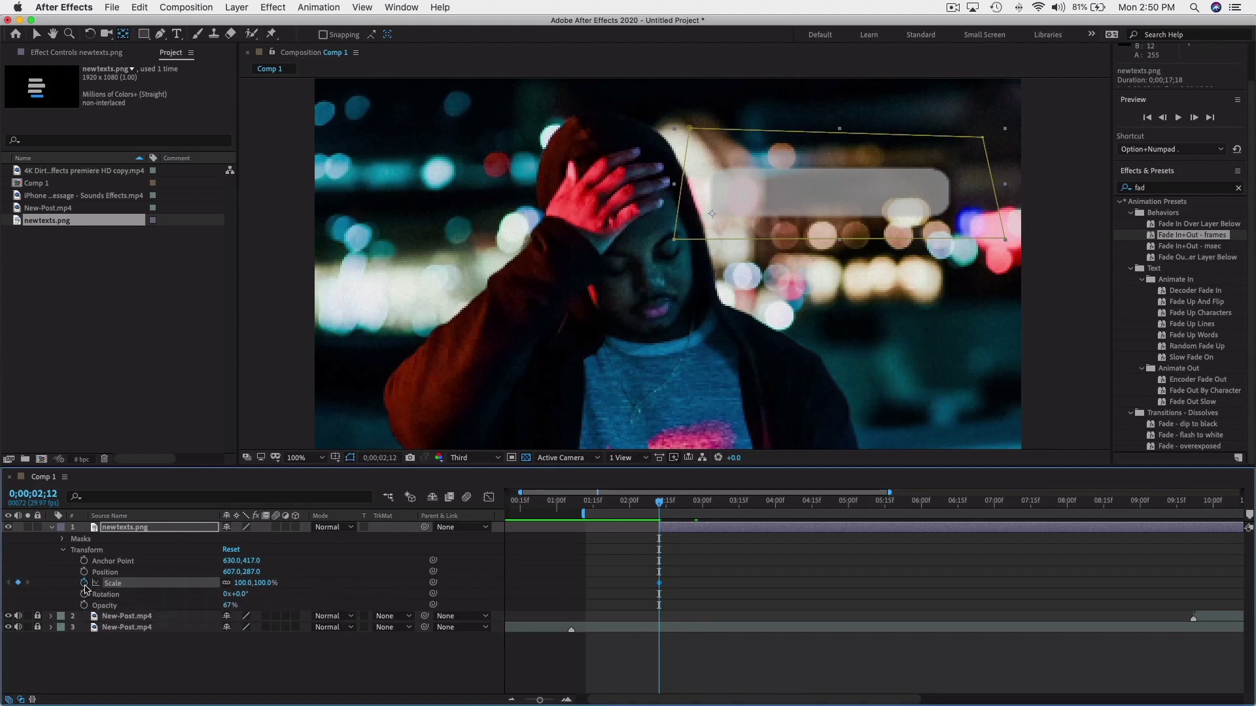
Add two more Scale keyframes to the newtexts.png layer, at 0;00;02;24 and 0;00;03;05.
drag(660, 506, 693, 506)
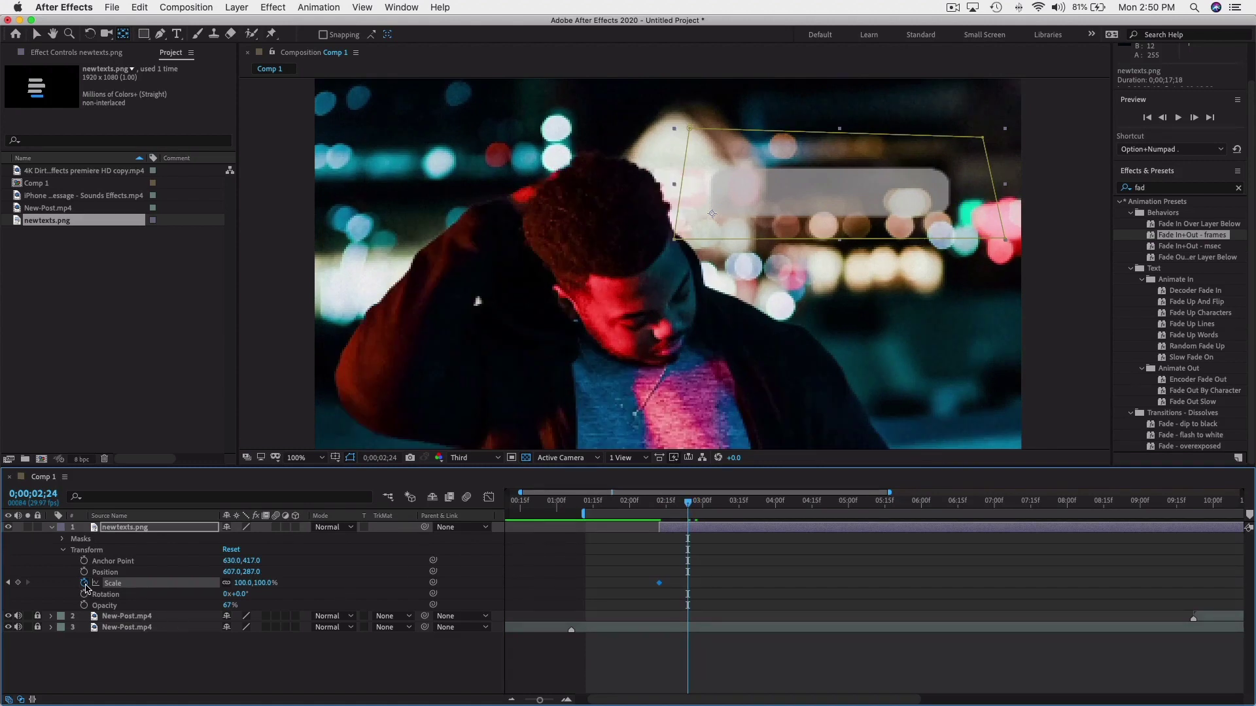
click(18, 582)
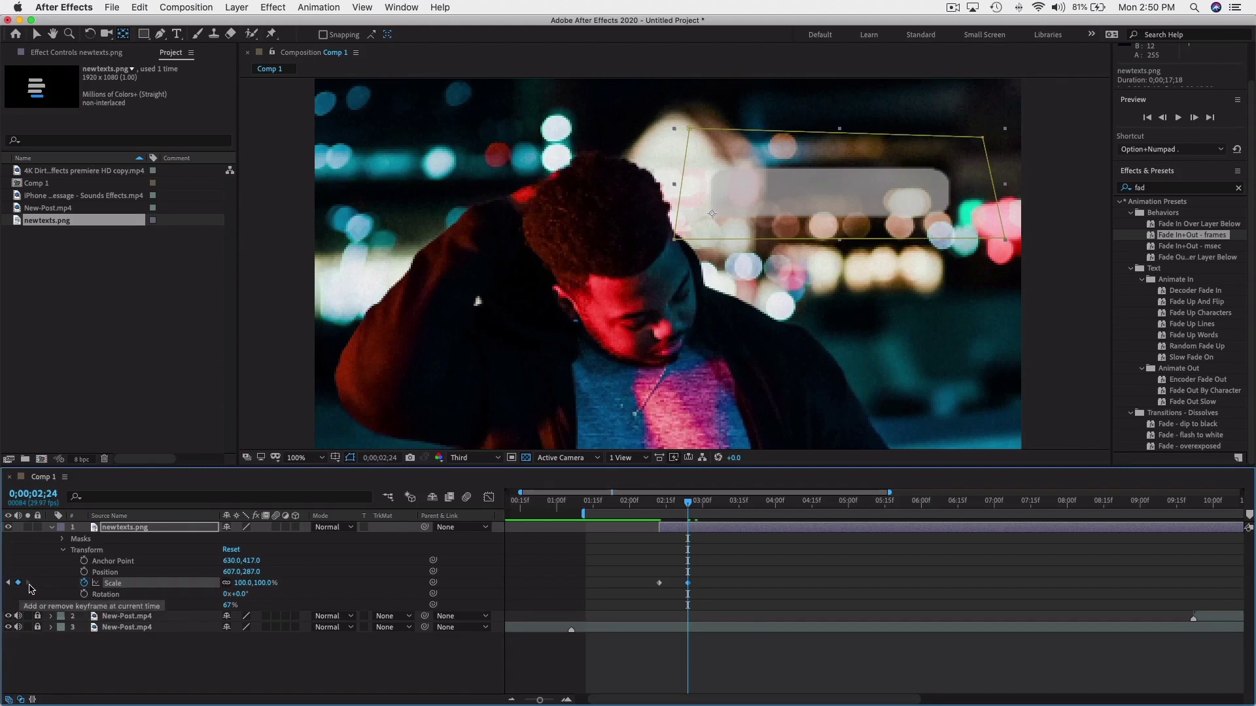
scroll(693, 508, left, 2)
drag(721, 504, 741, 504)
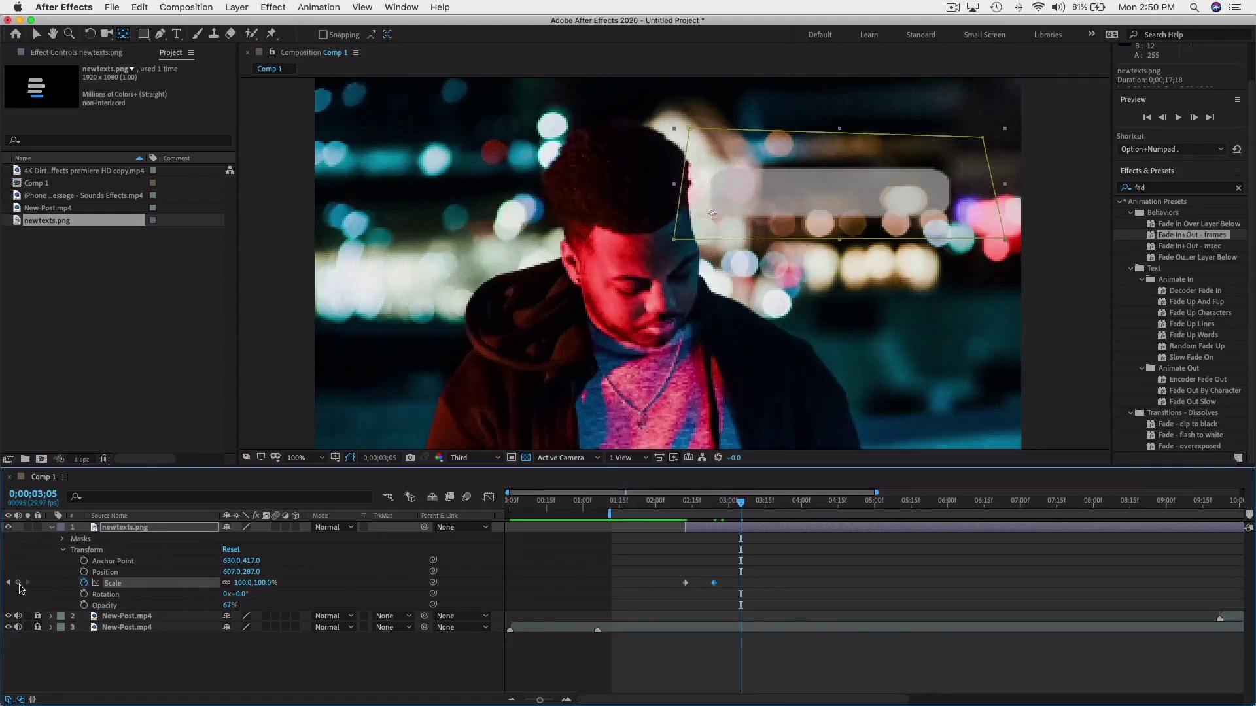
click(19, 583)
scroll(713, 582, right, 2)
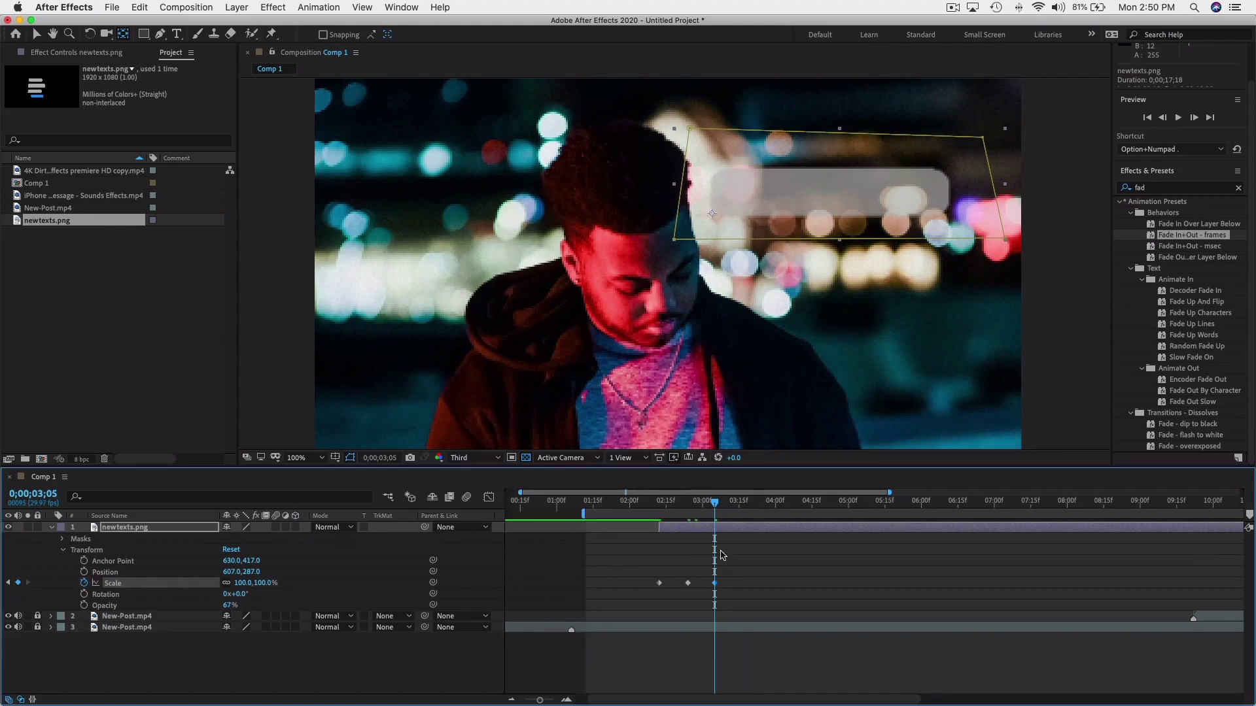
Set the bubble's Scale to 0% at its first keyframe, 0;00;02;12.
drag(716, 504, 661, 529)
click(659, 583)
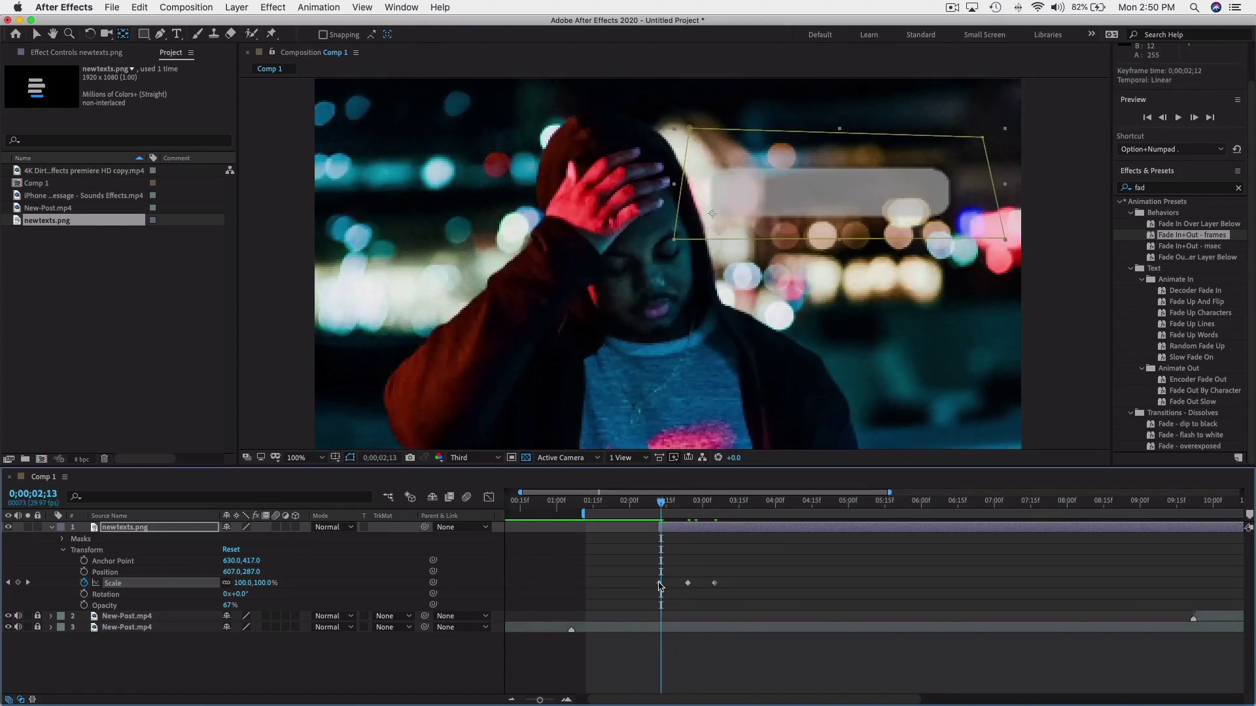
click(717, 510)
click(715, 582)
drag(699, 505, 656, 507)
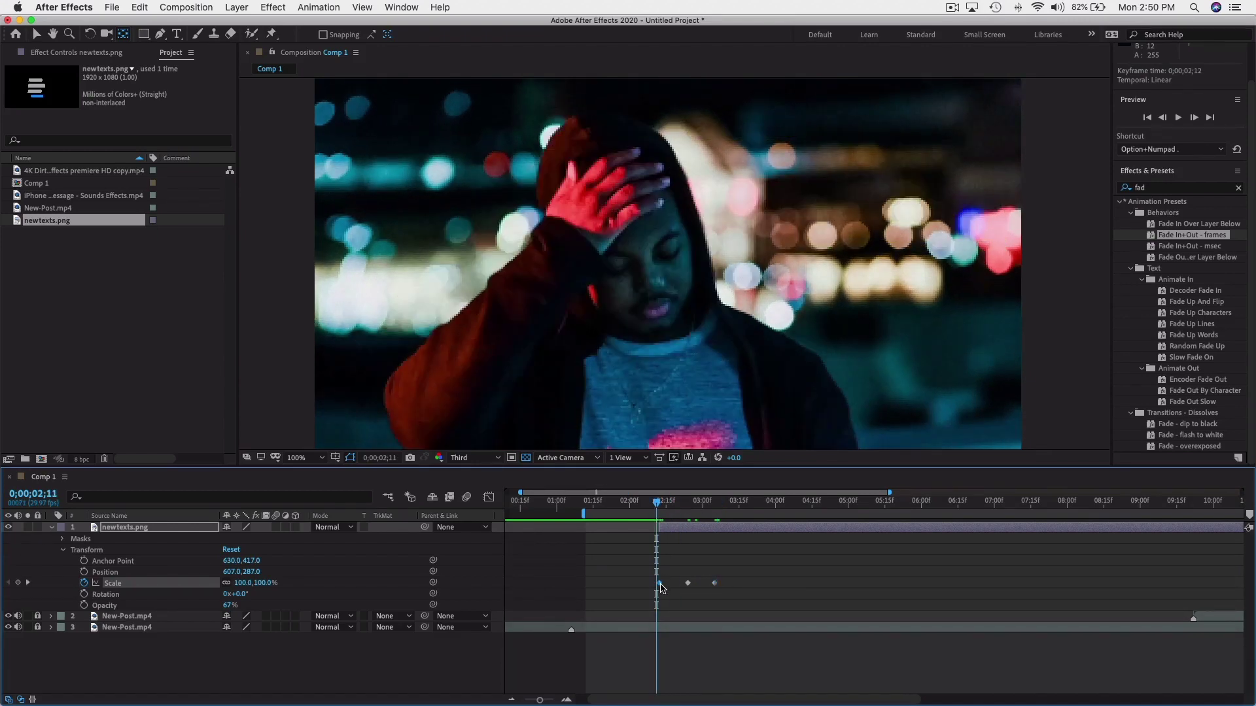
click(659, 508)
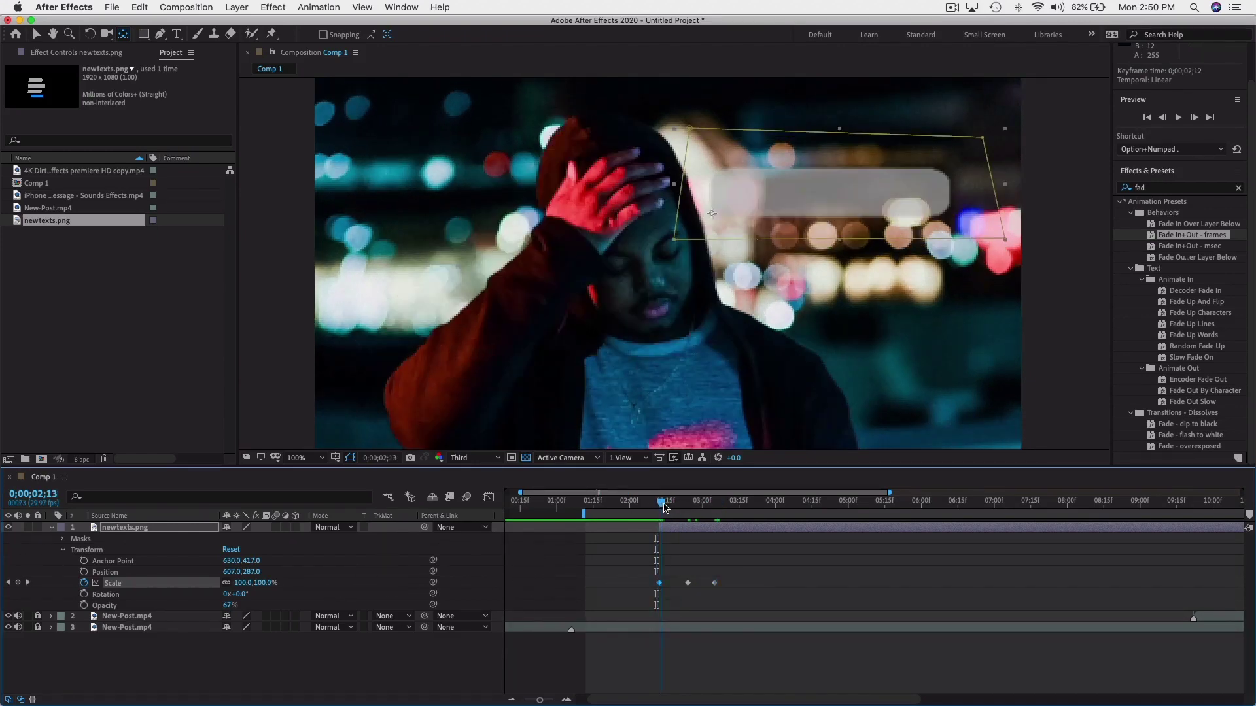
click(268, 583)
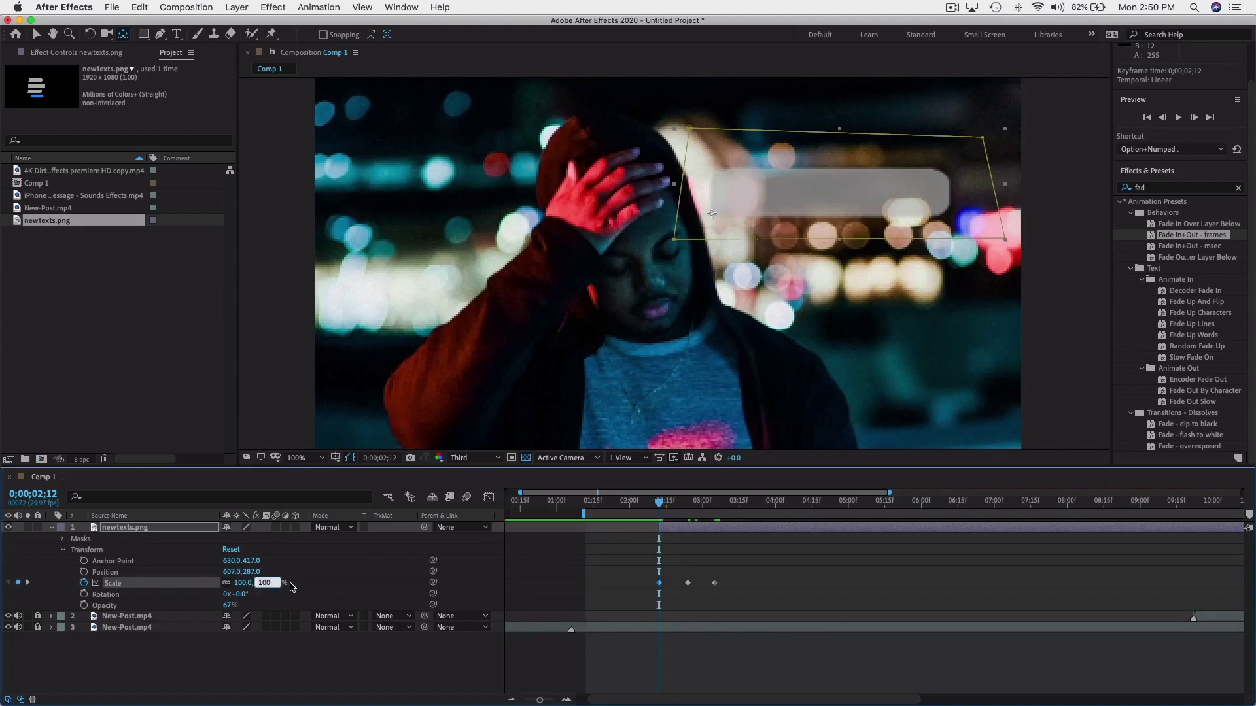
text(0)
key(Return)
Set the bubble's Scale to 110% at 0;00;02;25 for an overshoot between the first and last keyframes.
drag(658, 507, 690, 505)
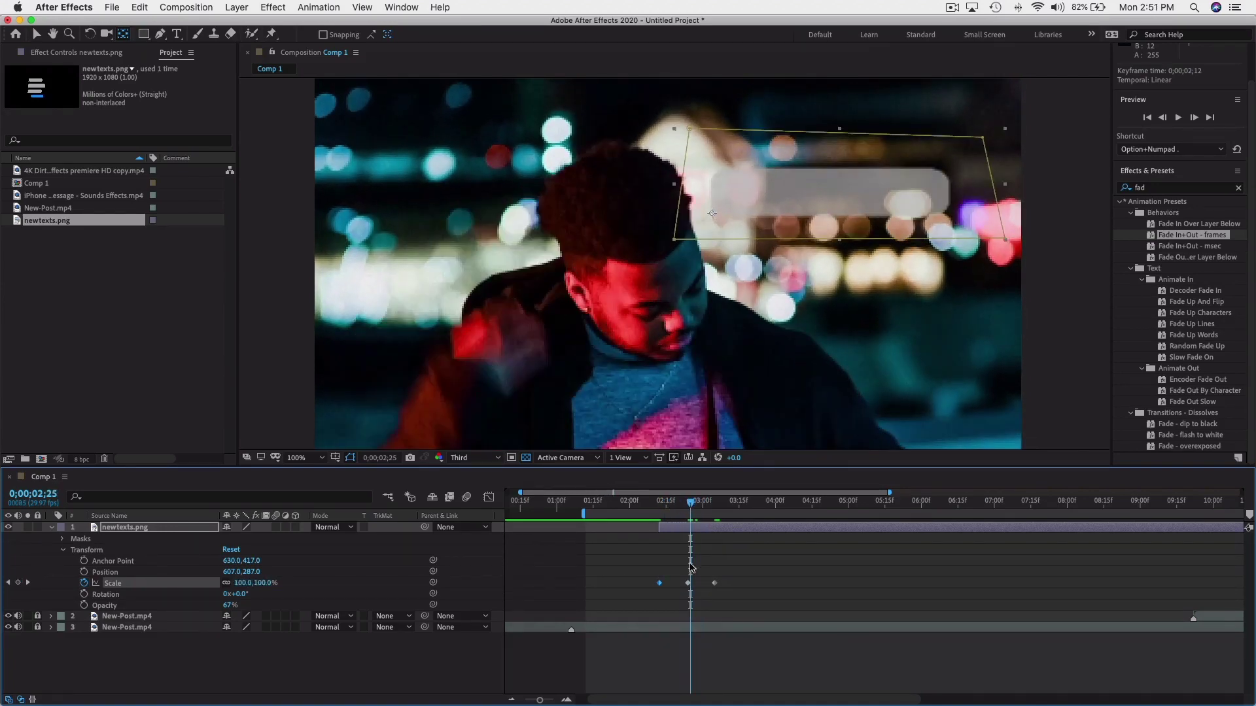
click(264, 582)
text(105)
key(Return)
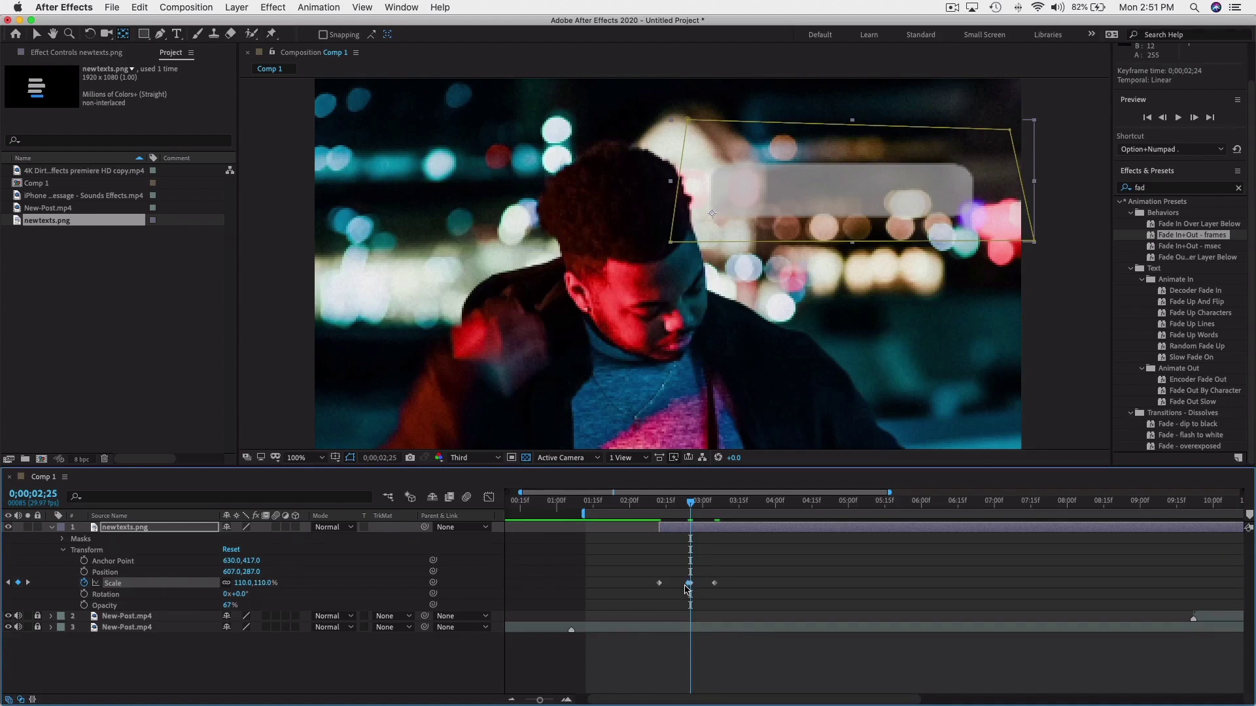
Delete the extra Scale keyframe at 0;00;02;24 and preview the bubble's pop-in animation.
click(685, 588)
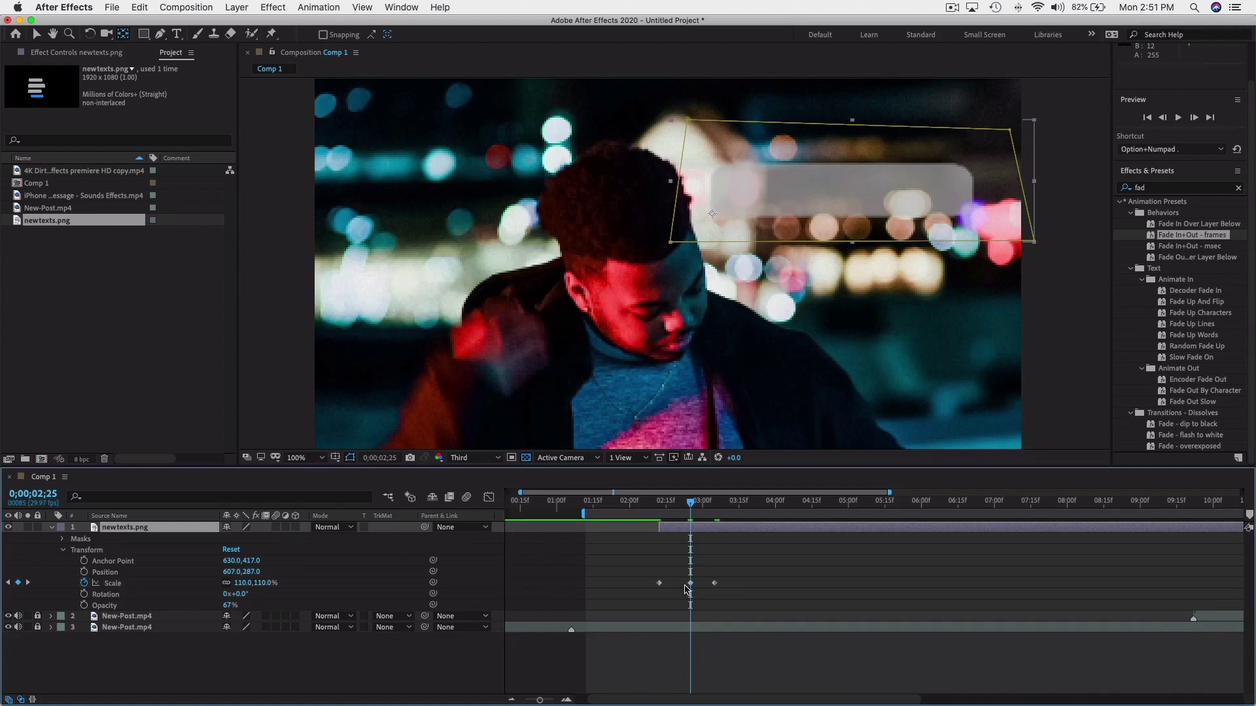
click(690, 584)
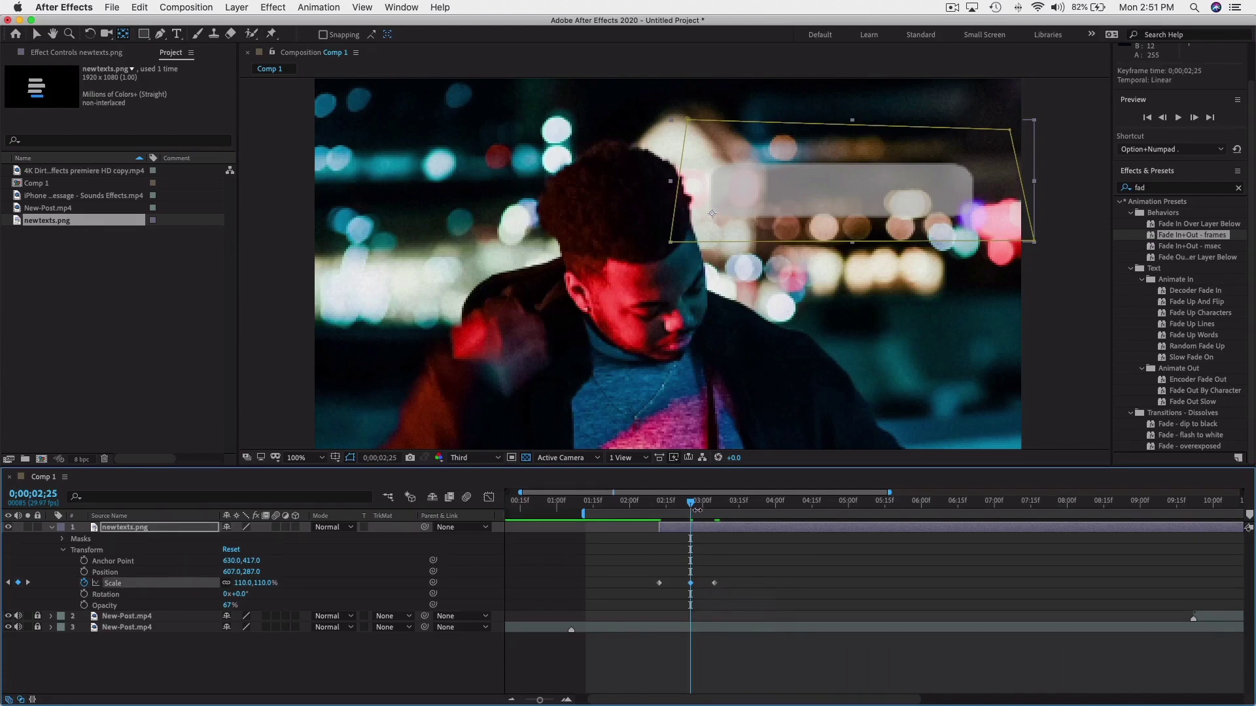
drag(692, 513, 647, 519)
key(space)
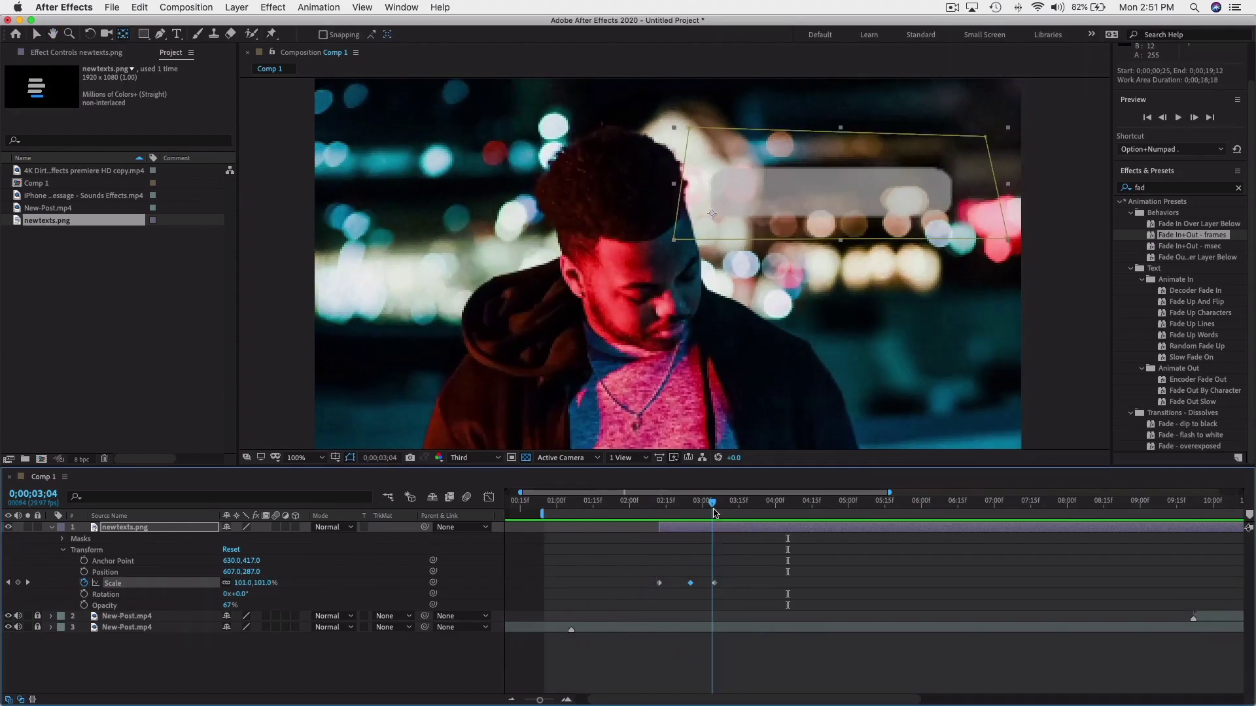
Raise the middle Scale keyframe's overshoot on the newtexts.png bubble to 126% and preview the pop-in.
key(space)
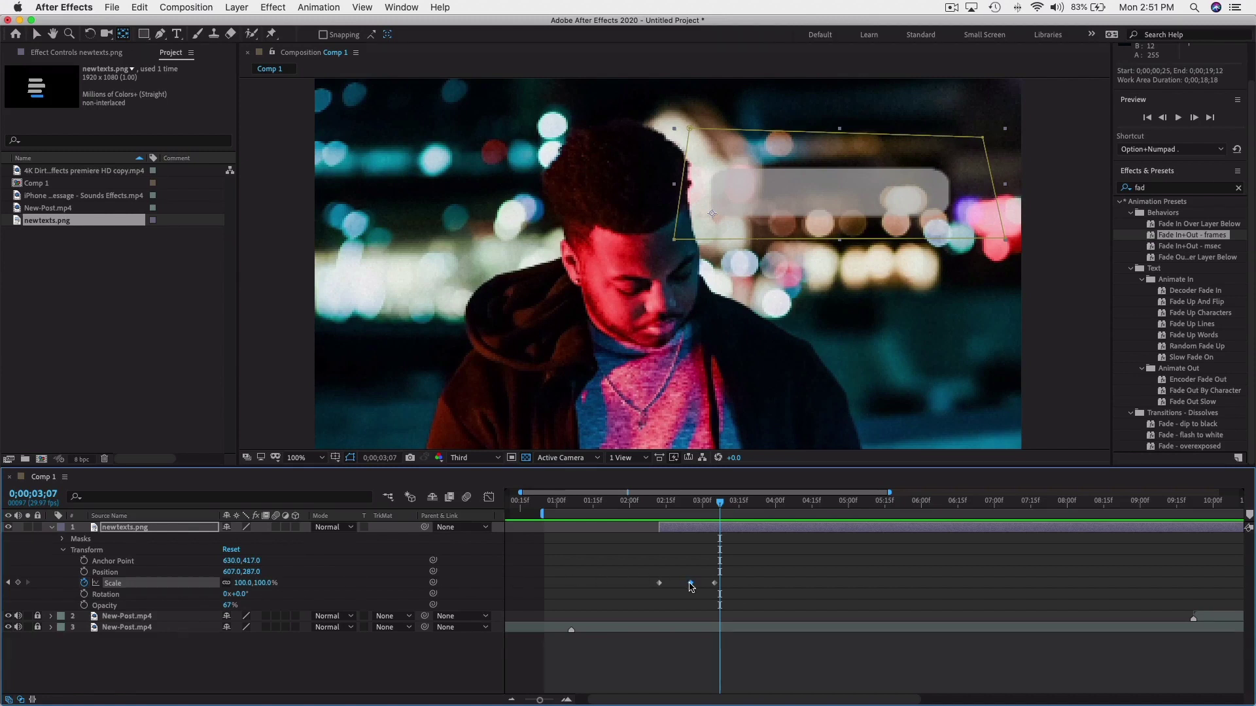
click(691, 511)
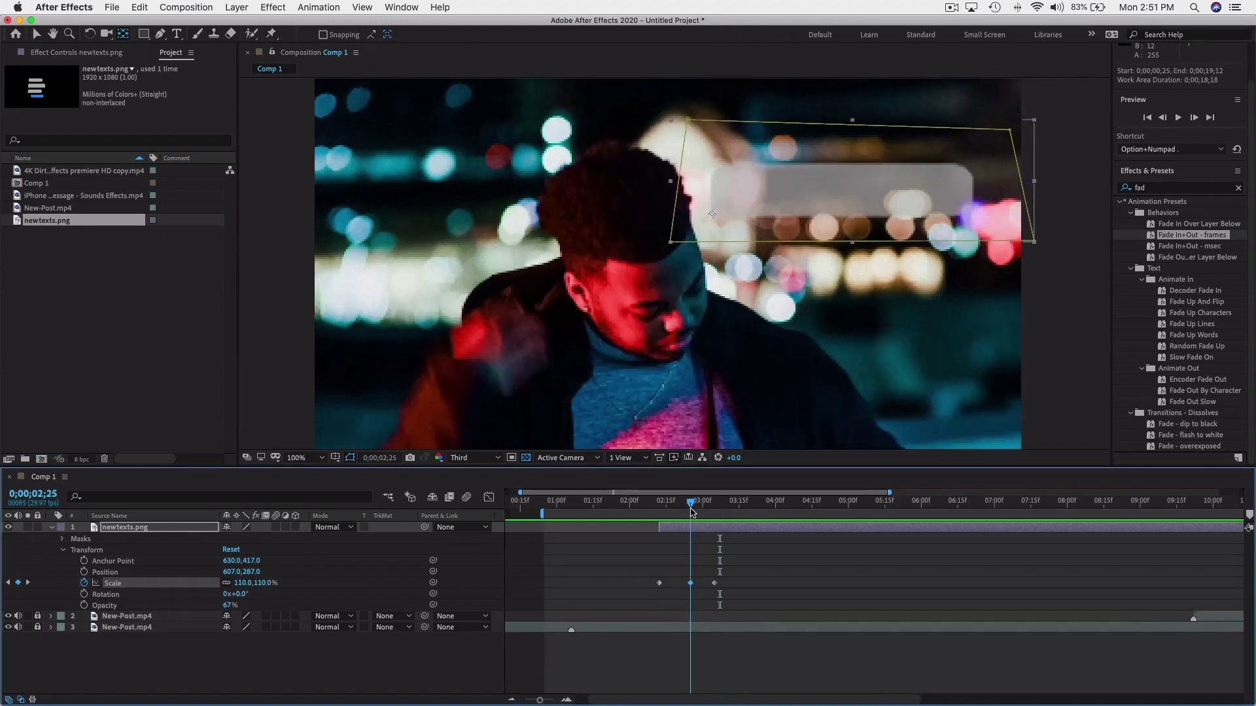
drag(258, 583, 268, 582)
drag(699, 514, 666, 514)
click(665, 503)
key(space)
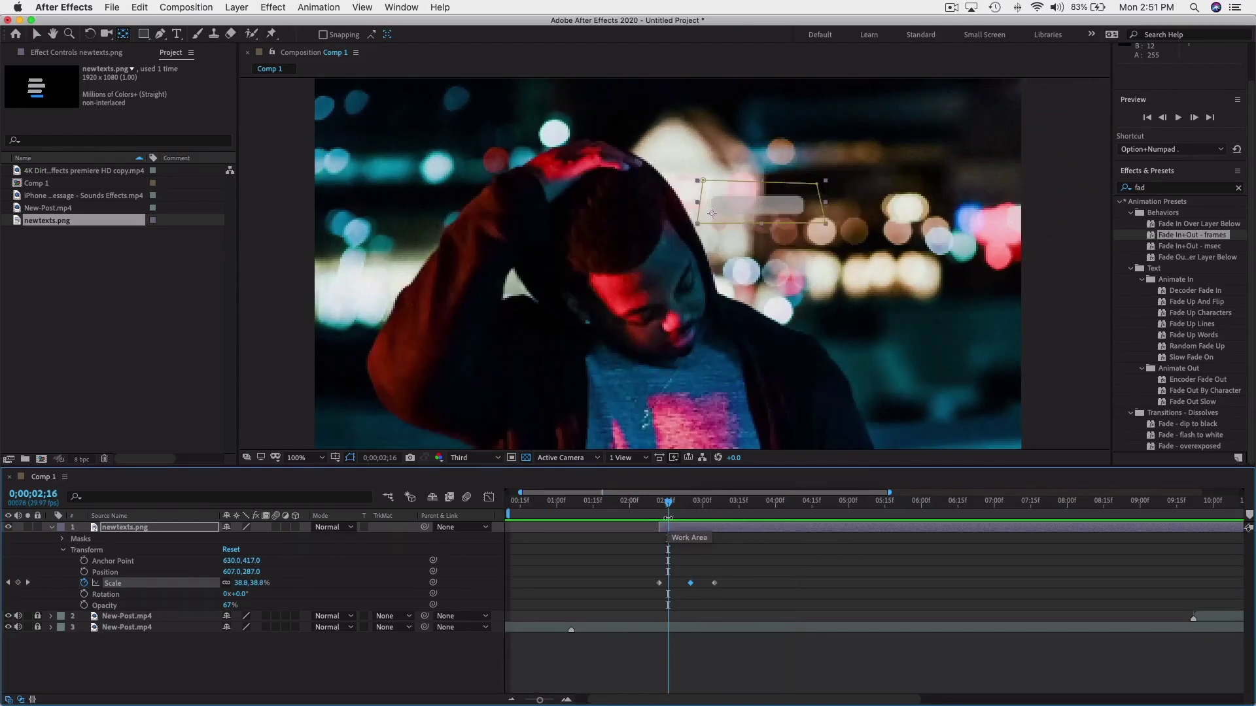
Move the bubble's middle and last Scale keyframes earlier, to about 0;00;02;21 and 0;00;03;00, and preview the pop-in.
right_click(690, 583)
key(Escape)
mouse_move(690, 582)
mouse_down()
mouse_move(701, 586)
mouse_move(681, 585)
mouse_up()
click(658, 508)
key(space)
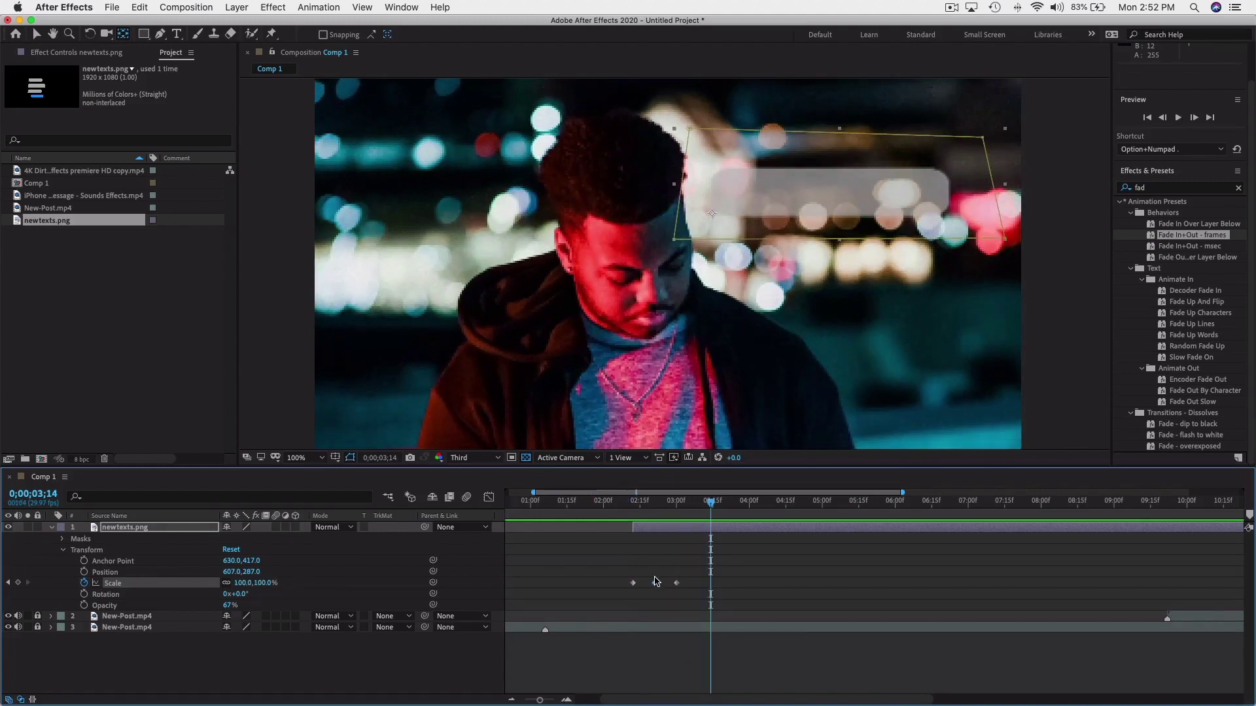
Apply Easy Ease to the bubble's middle Scale keyframe and preview the pop-in animation.
right_click(654, 583)
mouse_move(710, 695)
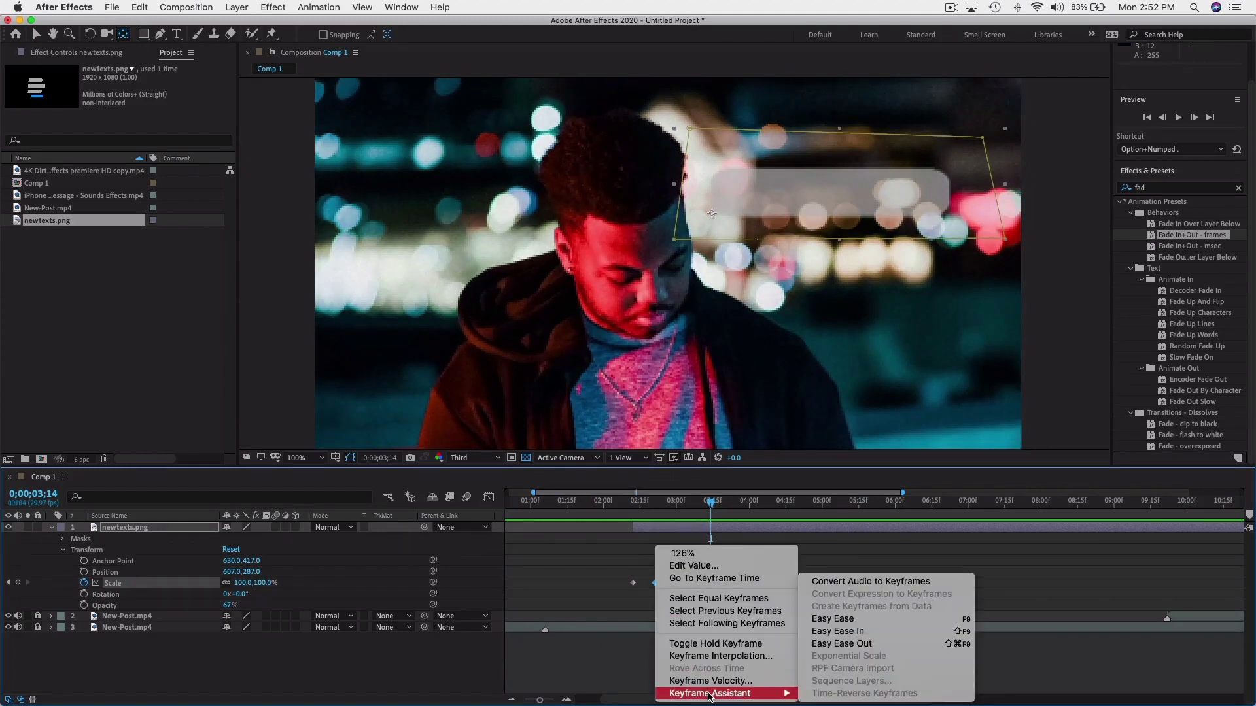
click(850, 619)
drag(687, 513, 621, 513)
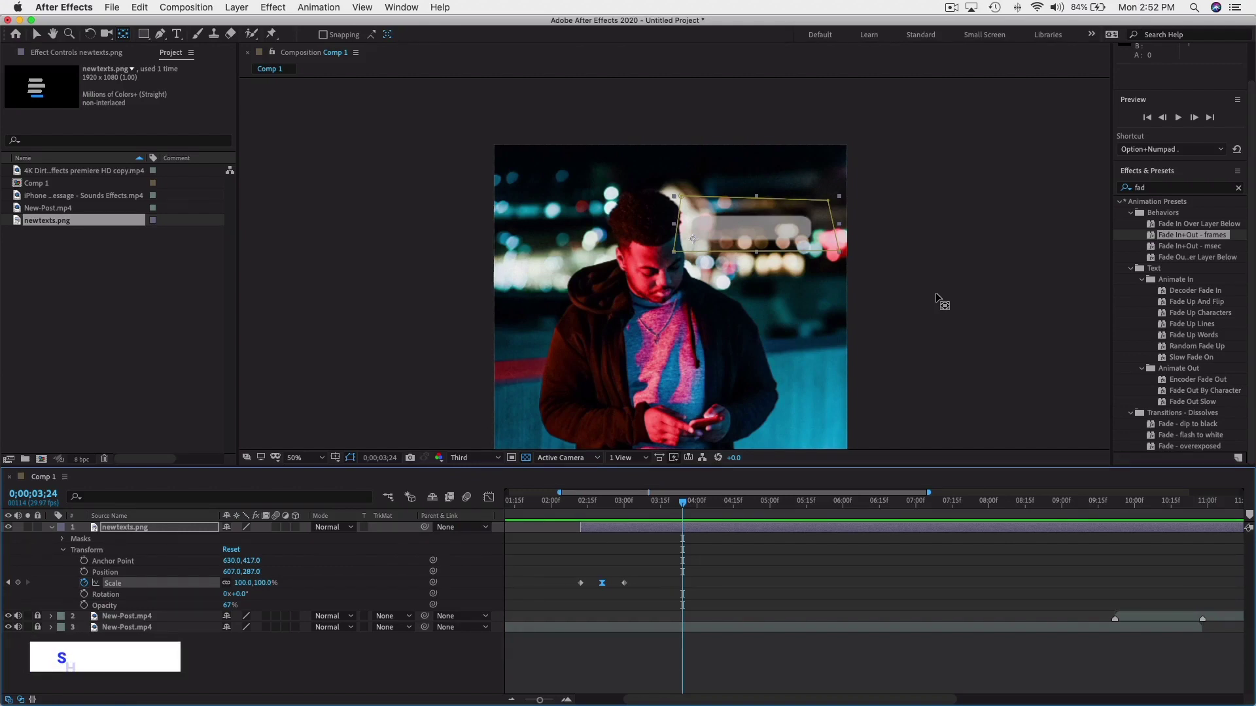
mouse_move(613, 703)
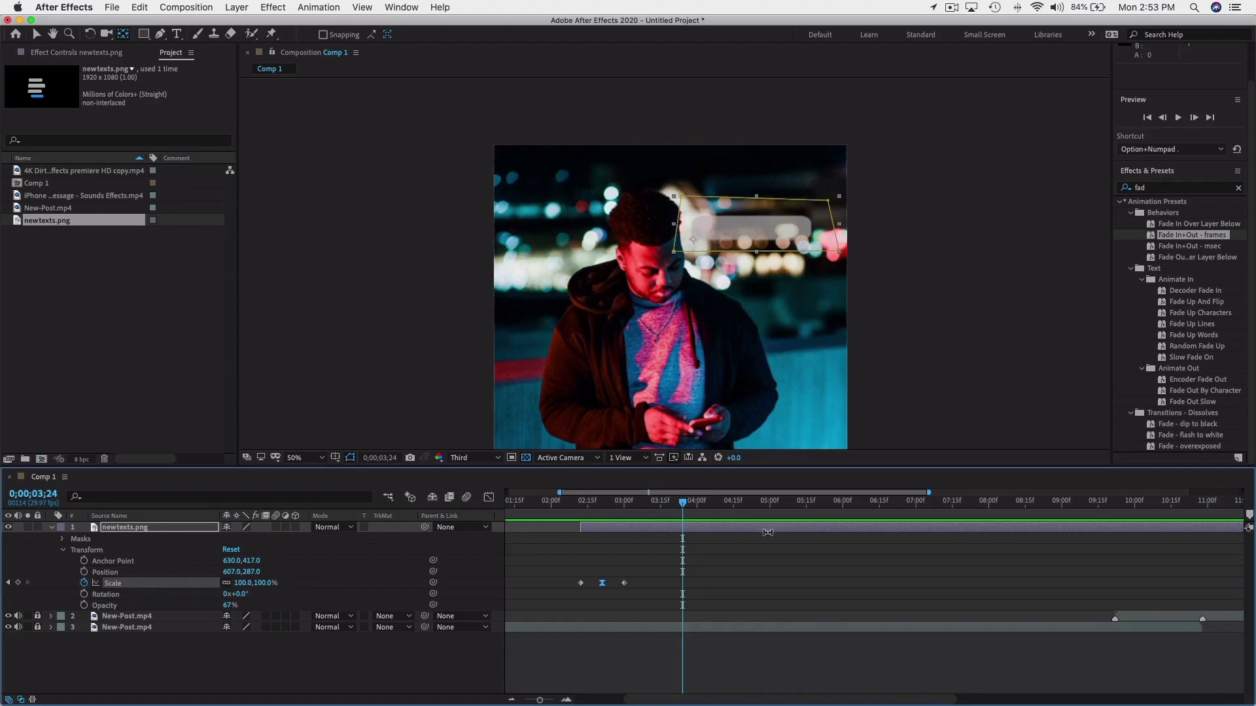
drag(683, 502, 572, 505)
key(space)
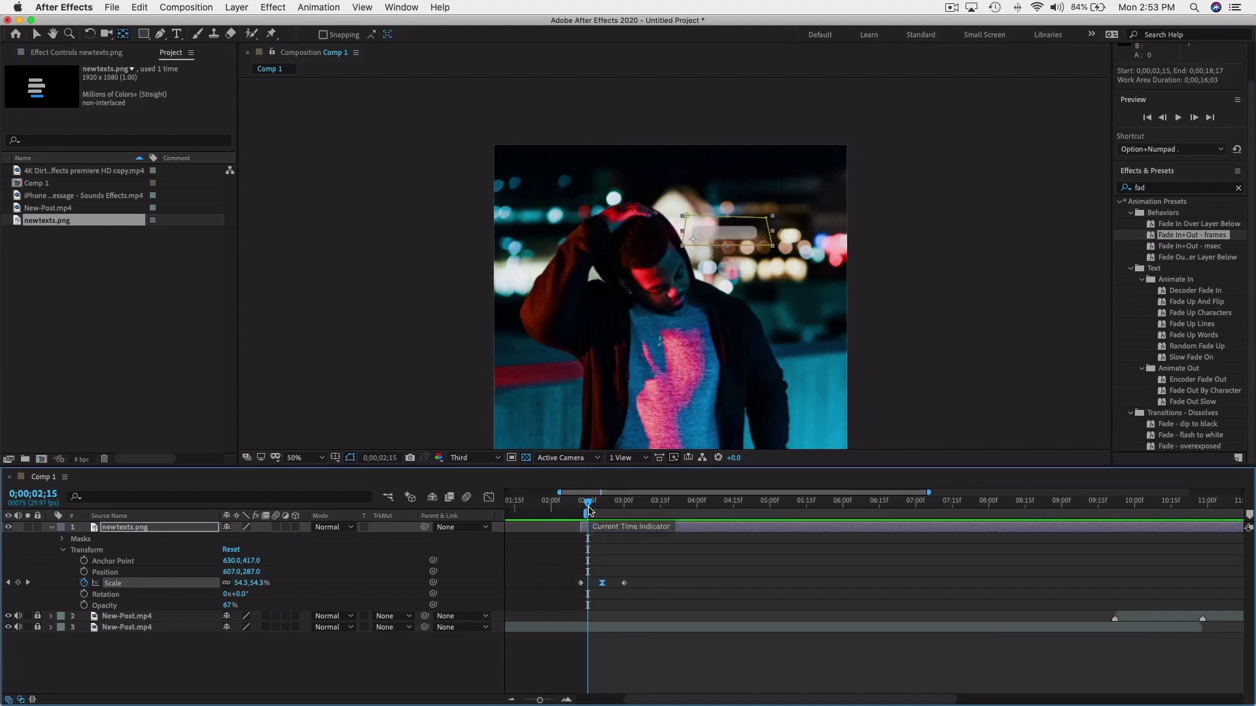
key(space)
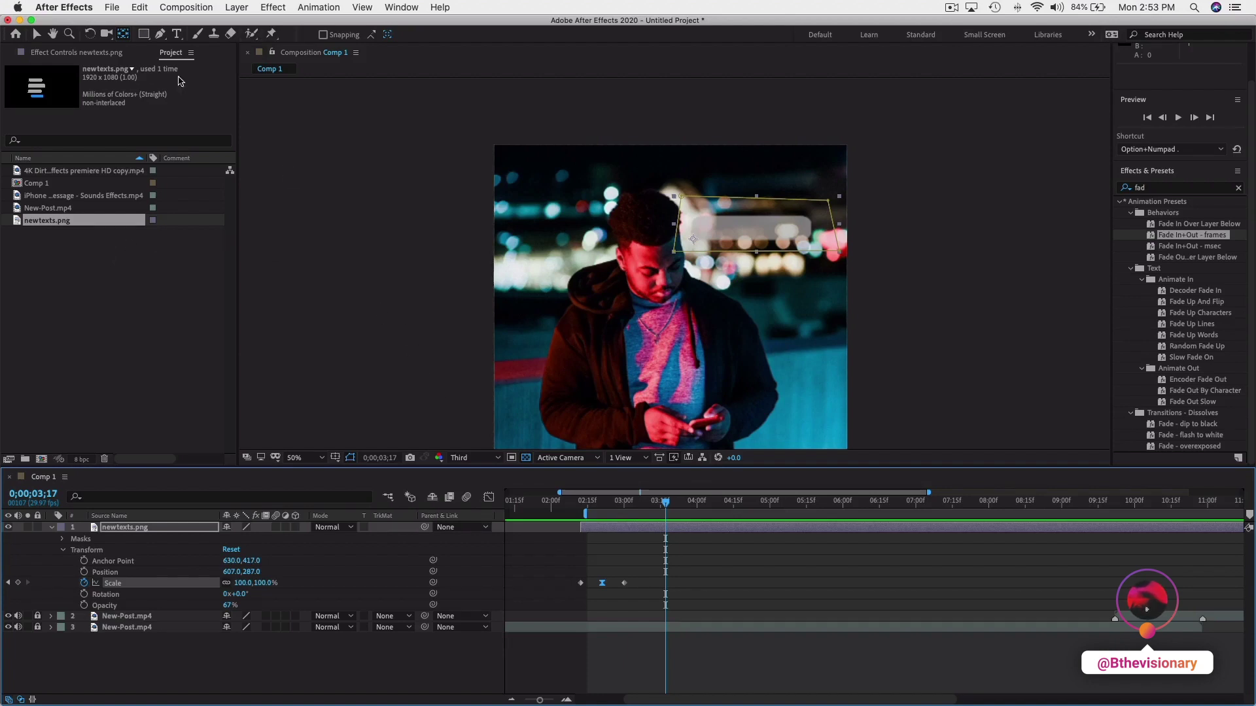
Add an empty text layer above newtexts.png, duplicate it and delete the original.
click(112, 7)
mouse_move(143, 25)
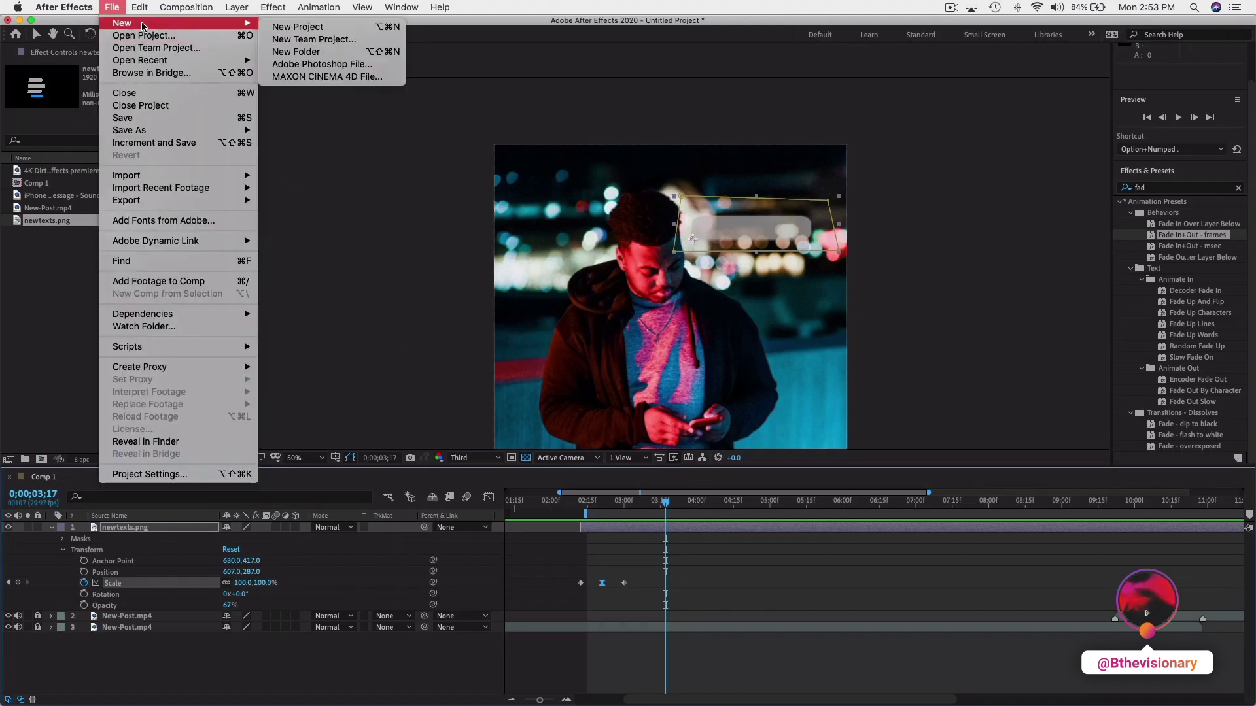
click(342, 230)
right_click(172, 540)
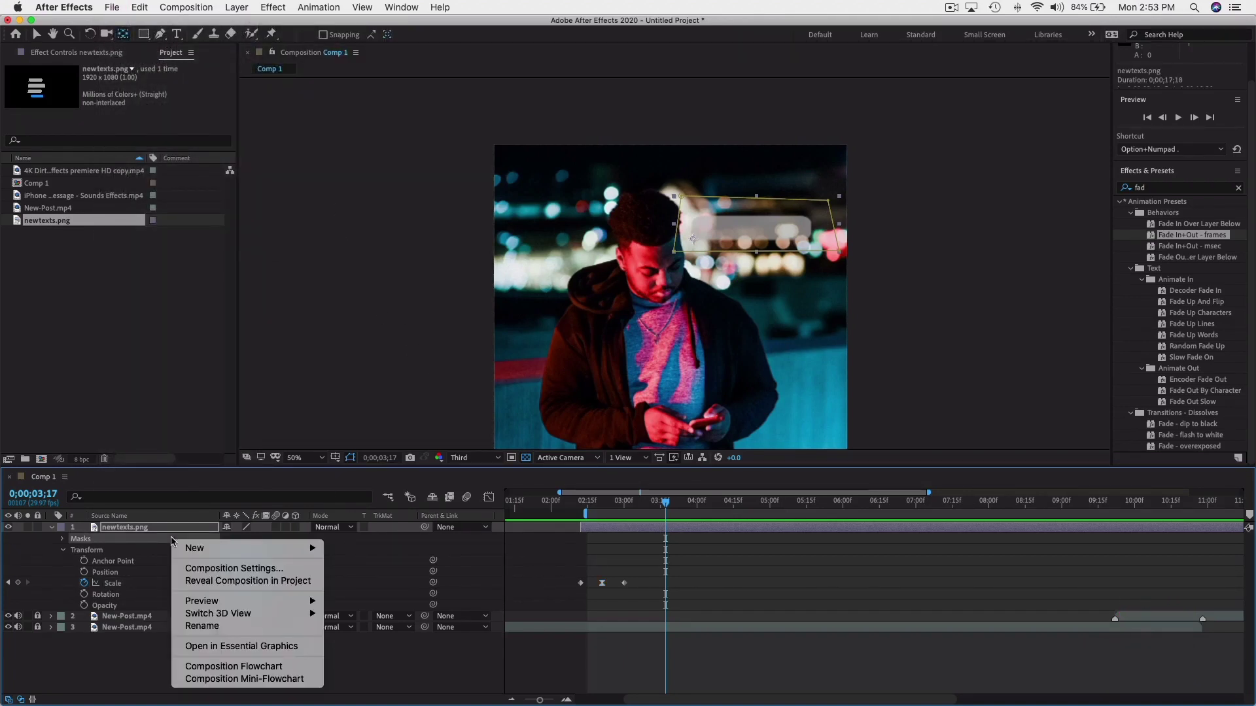
mouse_move(196, 549)
click(355, 574)
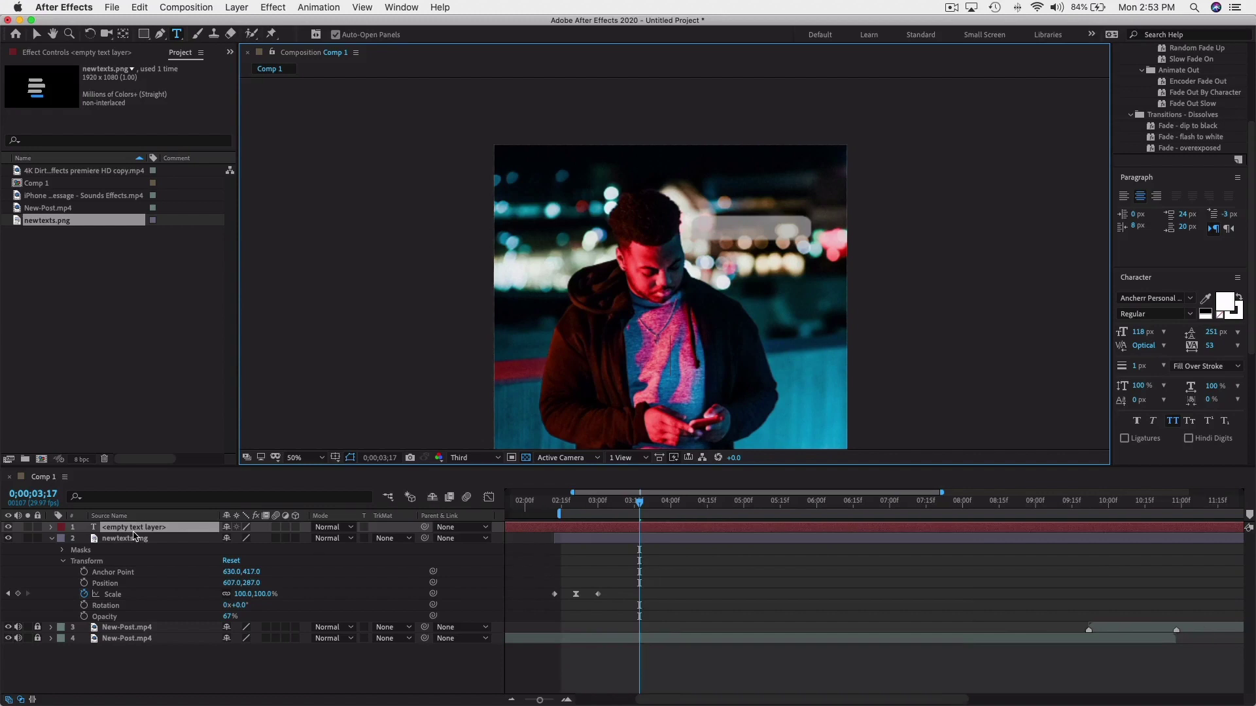
key(ctrl+d)
key(Delete)
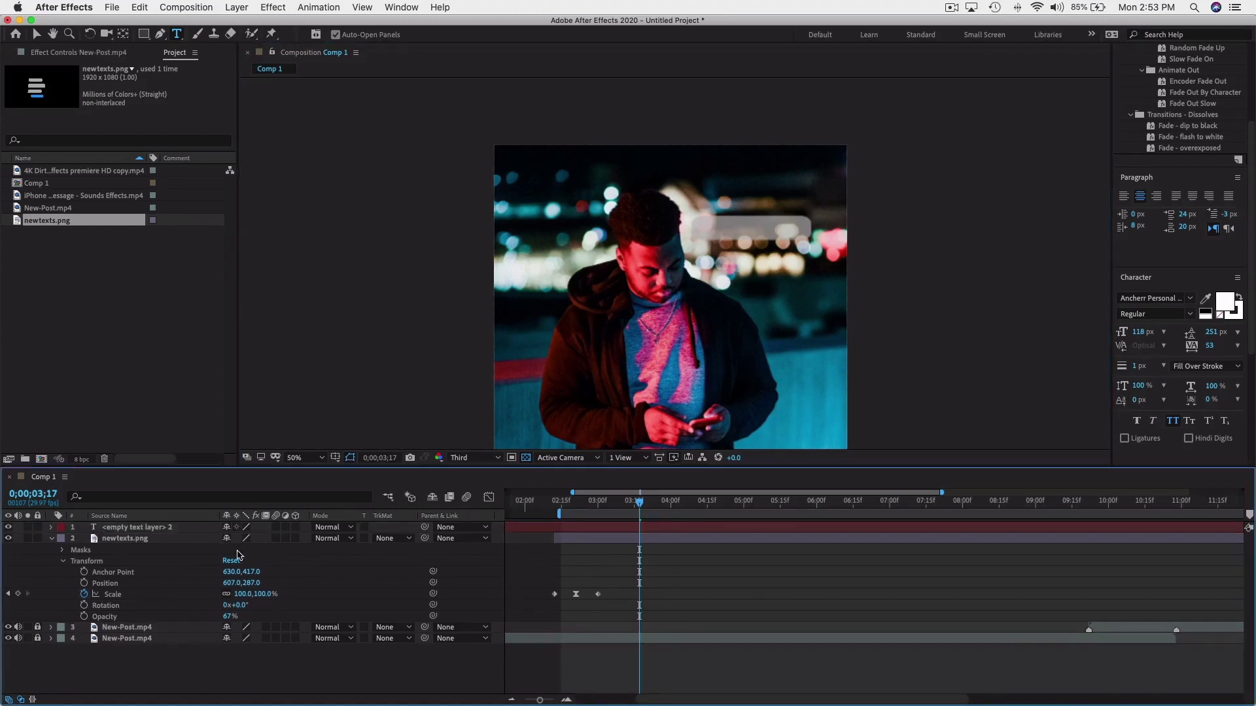
Place another text layer over the man's chest with the trial text "HWEY guys".
click(631, 312)
text(htext)
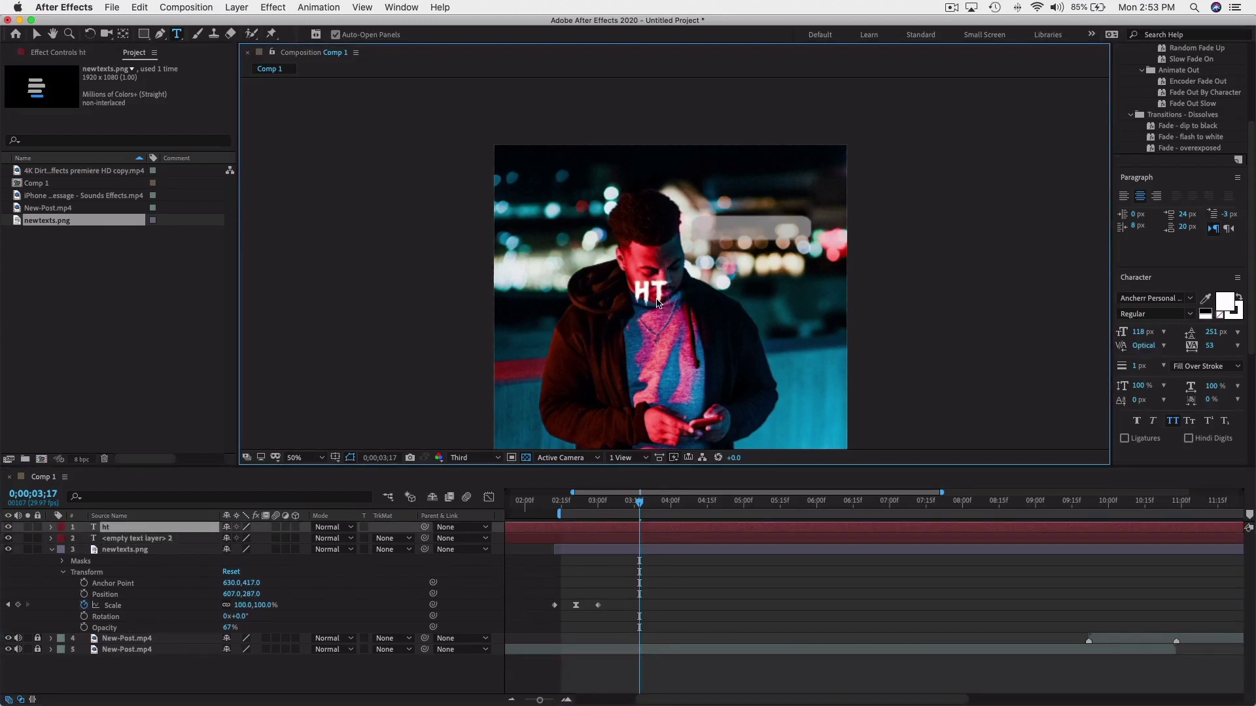
key(BackSpace)
key(BackSpace)
key(BackSpace)
key(BackSpace)
key(BackSpace)
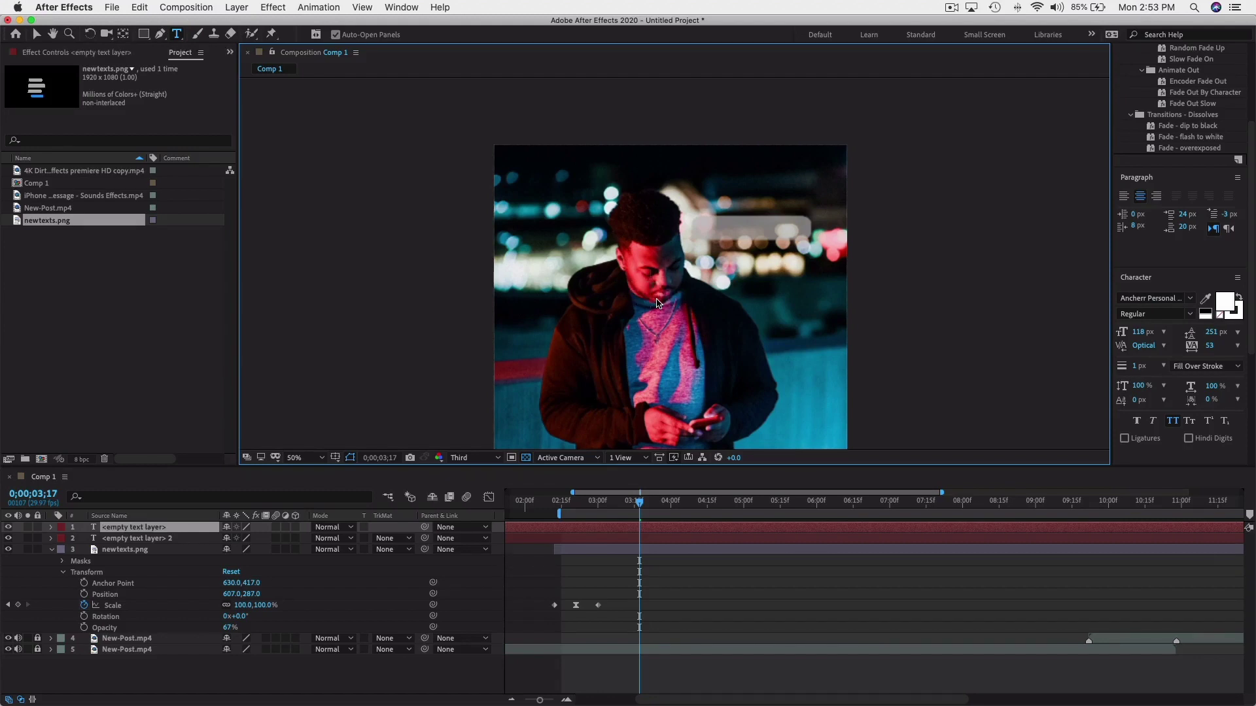
text(HWEY guys)
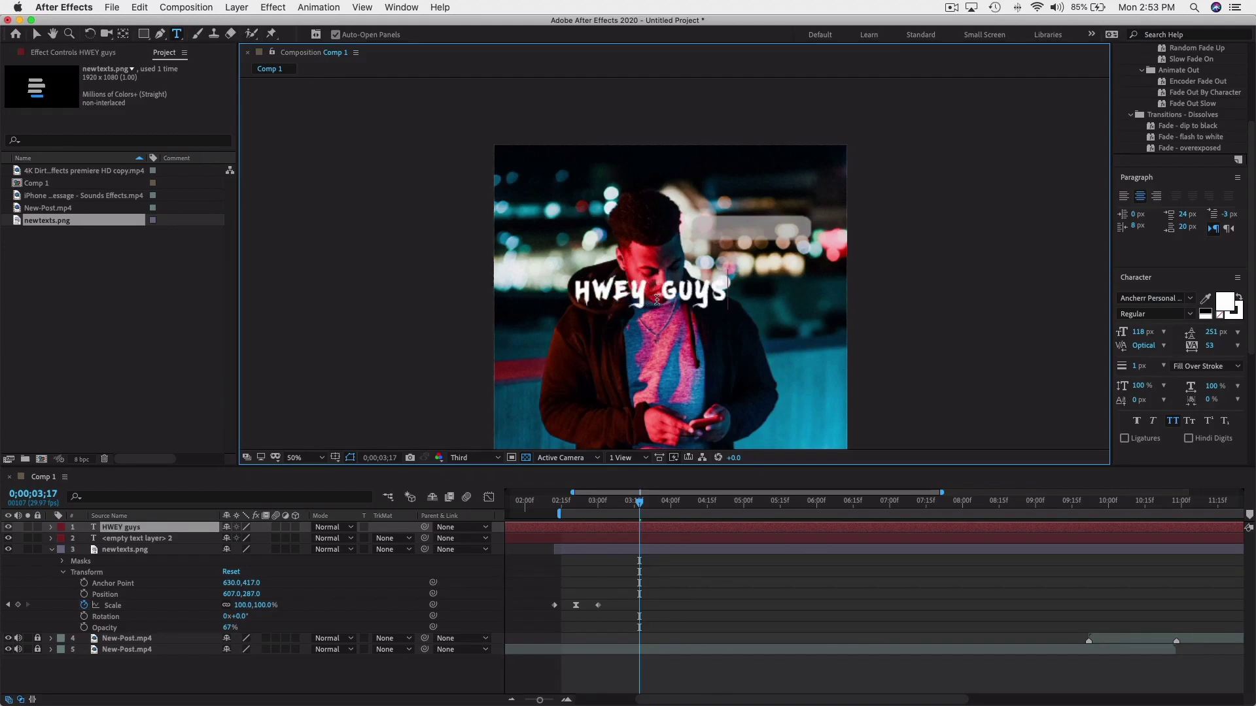
Undo the trial greeting and make the text read "POST MORE VIDEOS".
key(super+z)
key(super+z)
text(MORE VIDEOS)
click(563, 292)
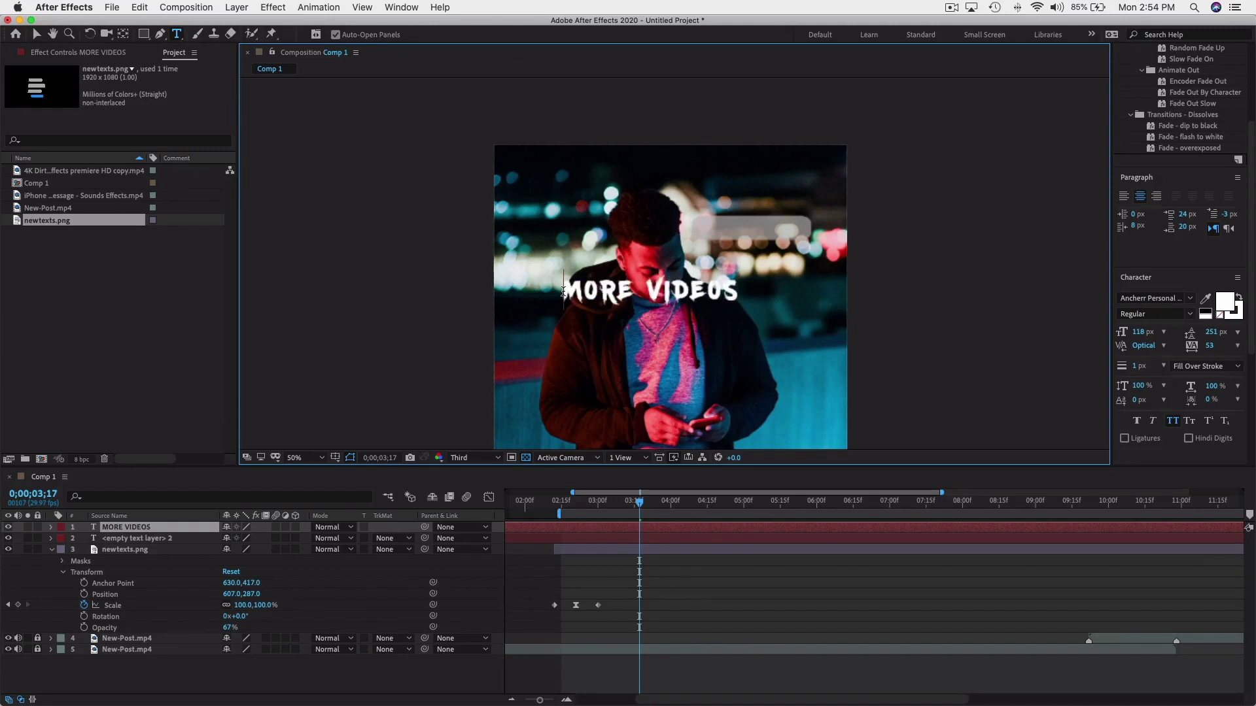
text(POST)
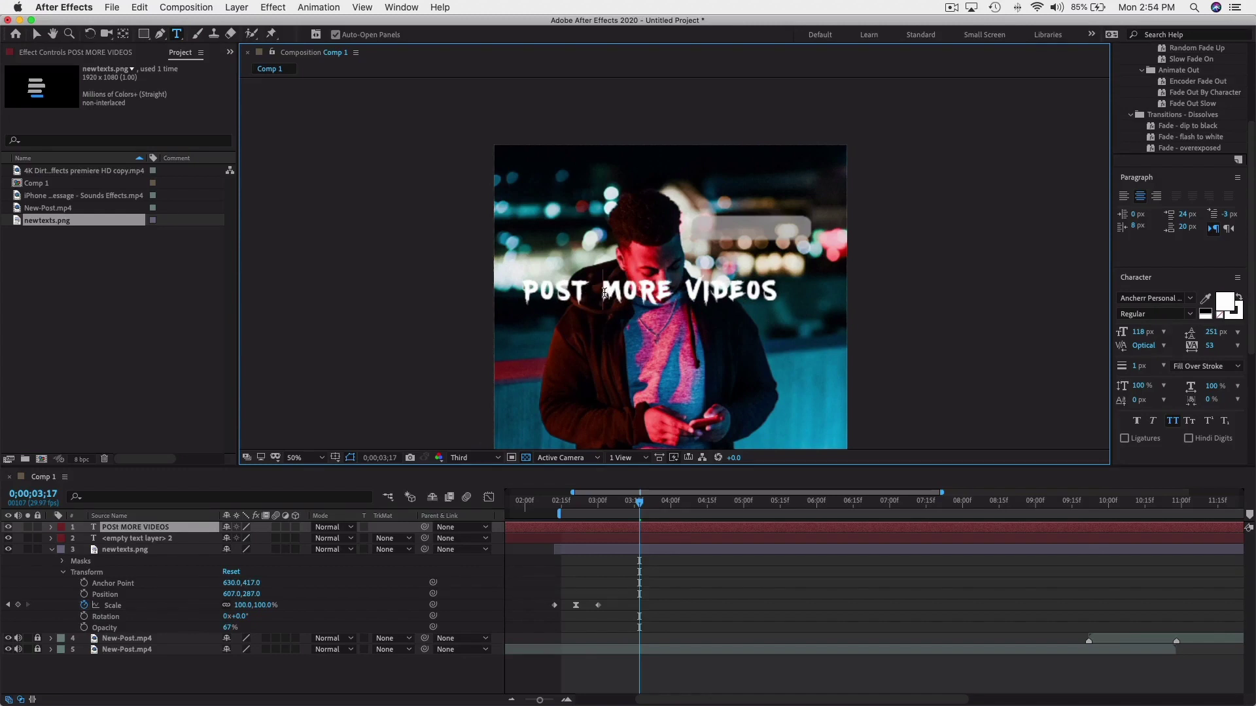
Change the font of the whole "POST MORE VIDEOS" text to Helvetica Neue in the Condensed Bold style.
key(super+a)
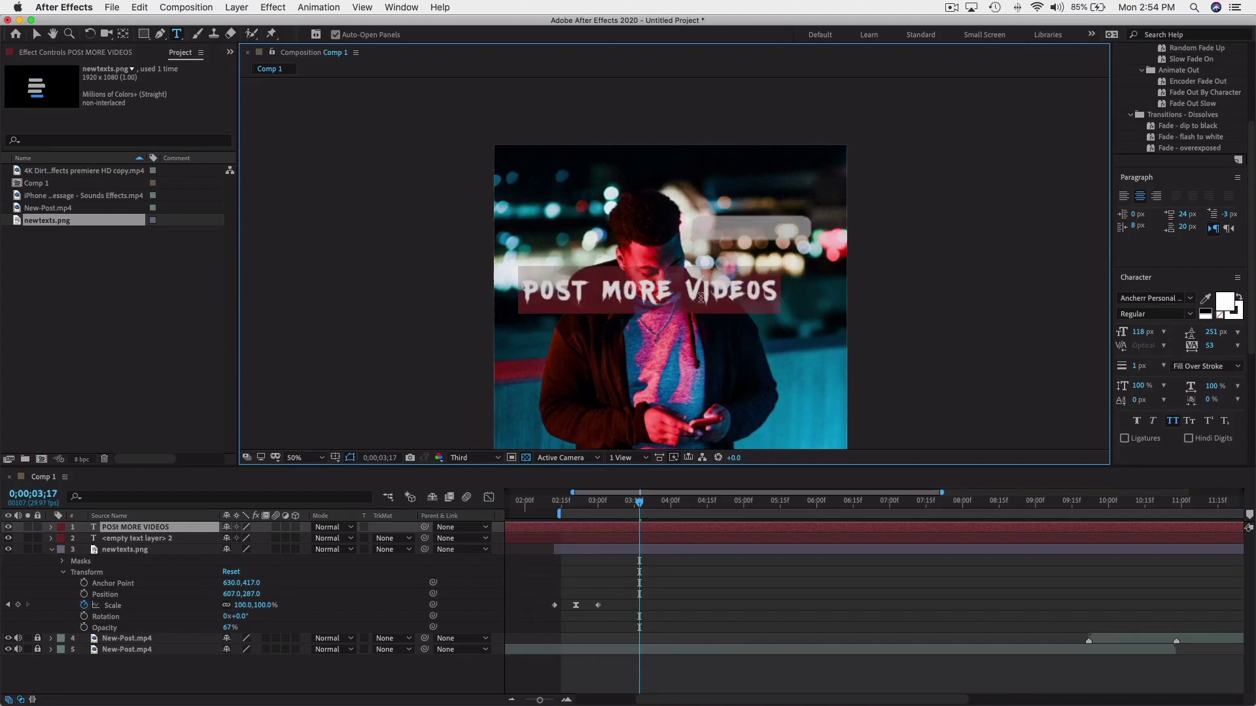
click(1167, 297)
text(hw)
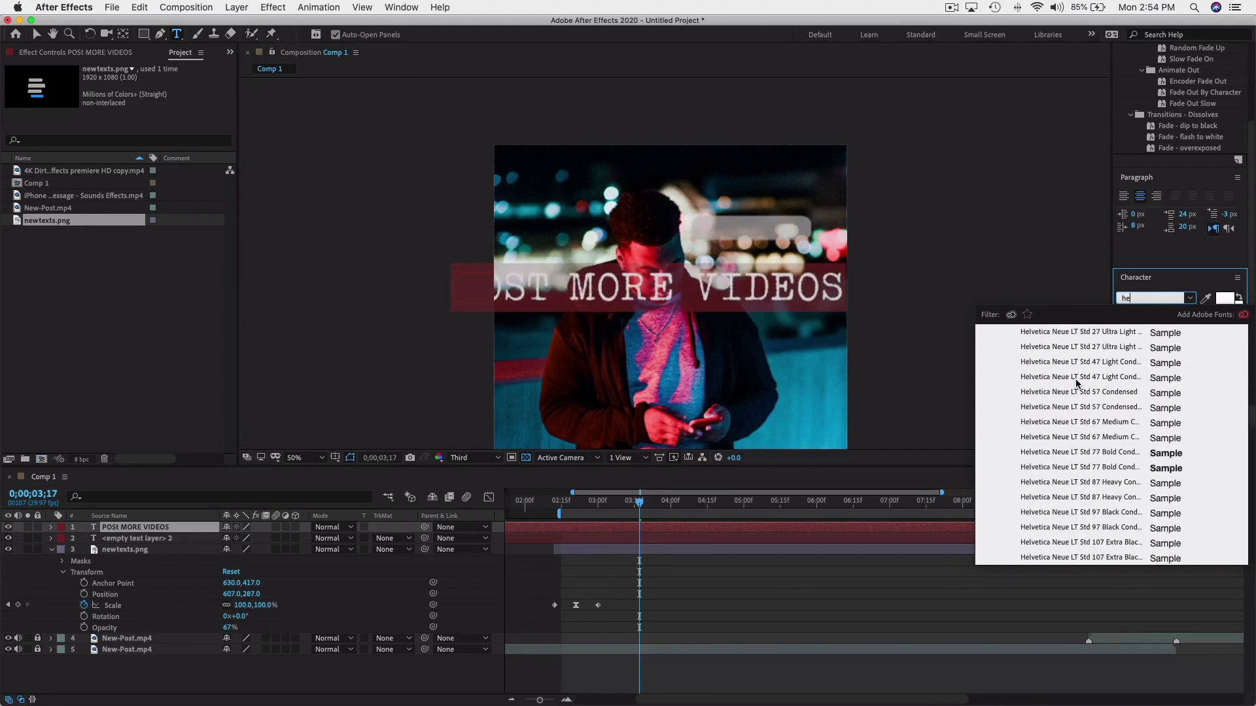
click(1073, 453)
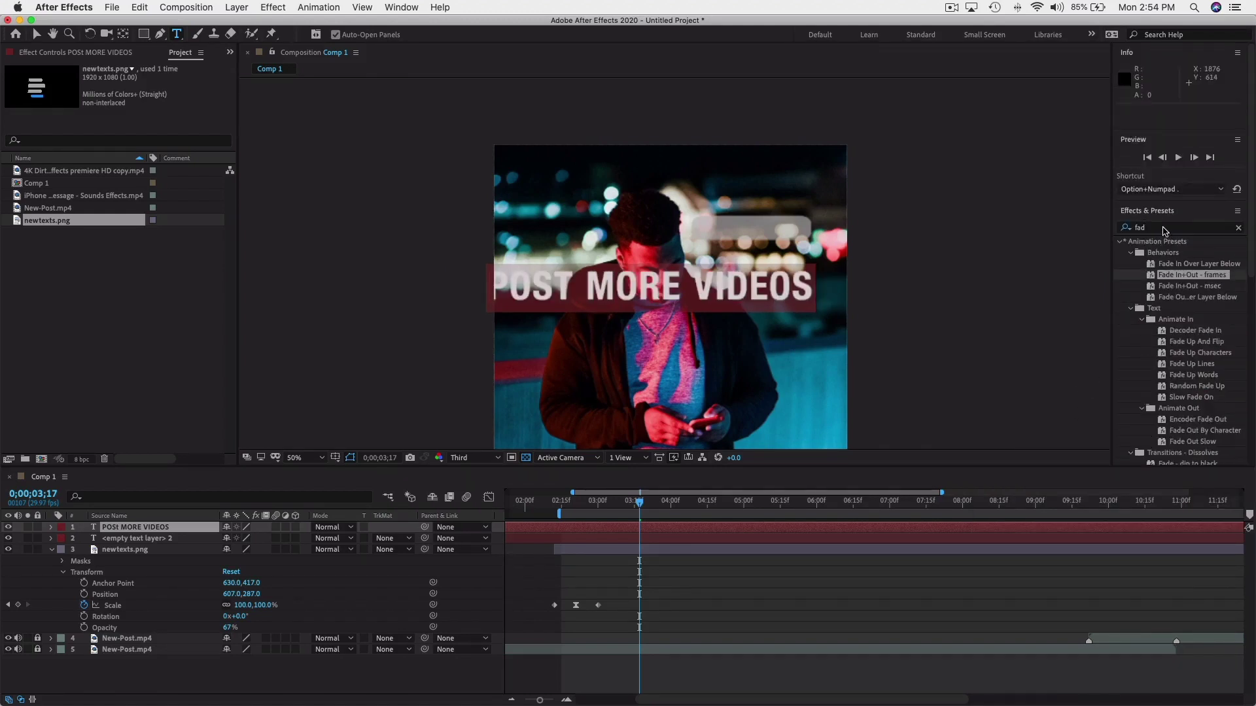
scroll(1158, 253, down, 5)
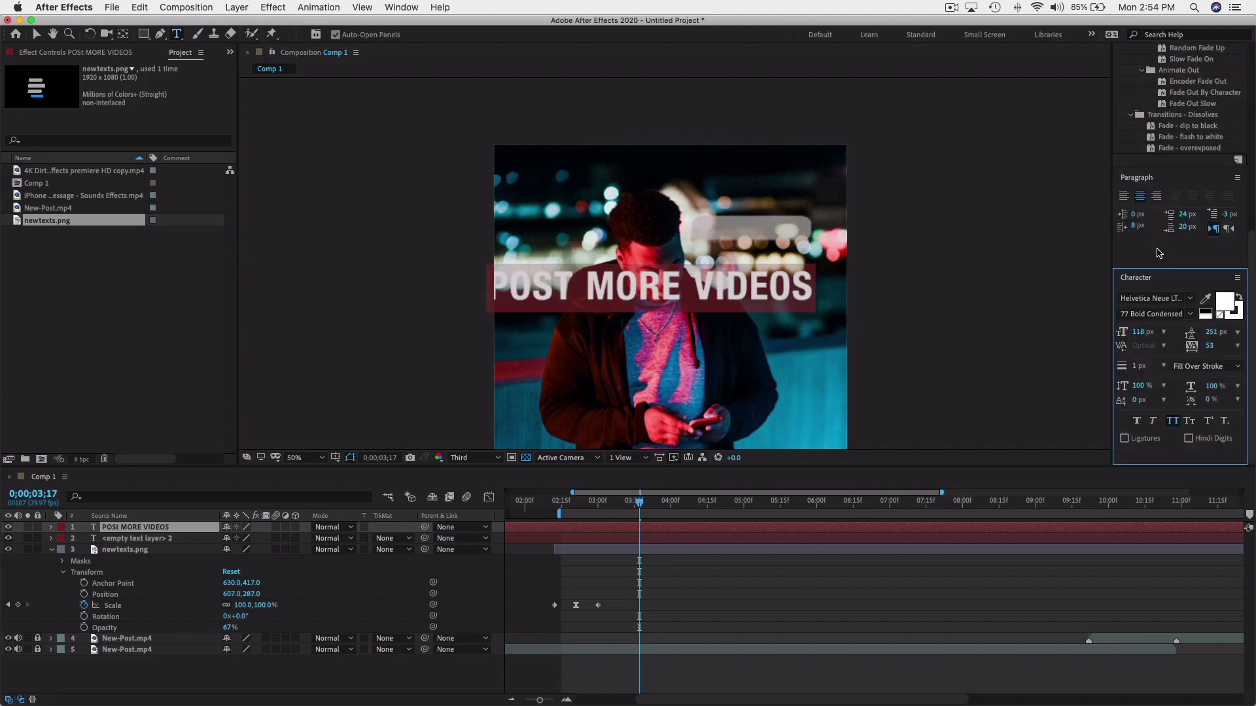
click(1162, 299)
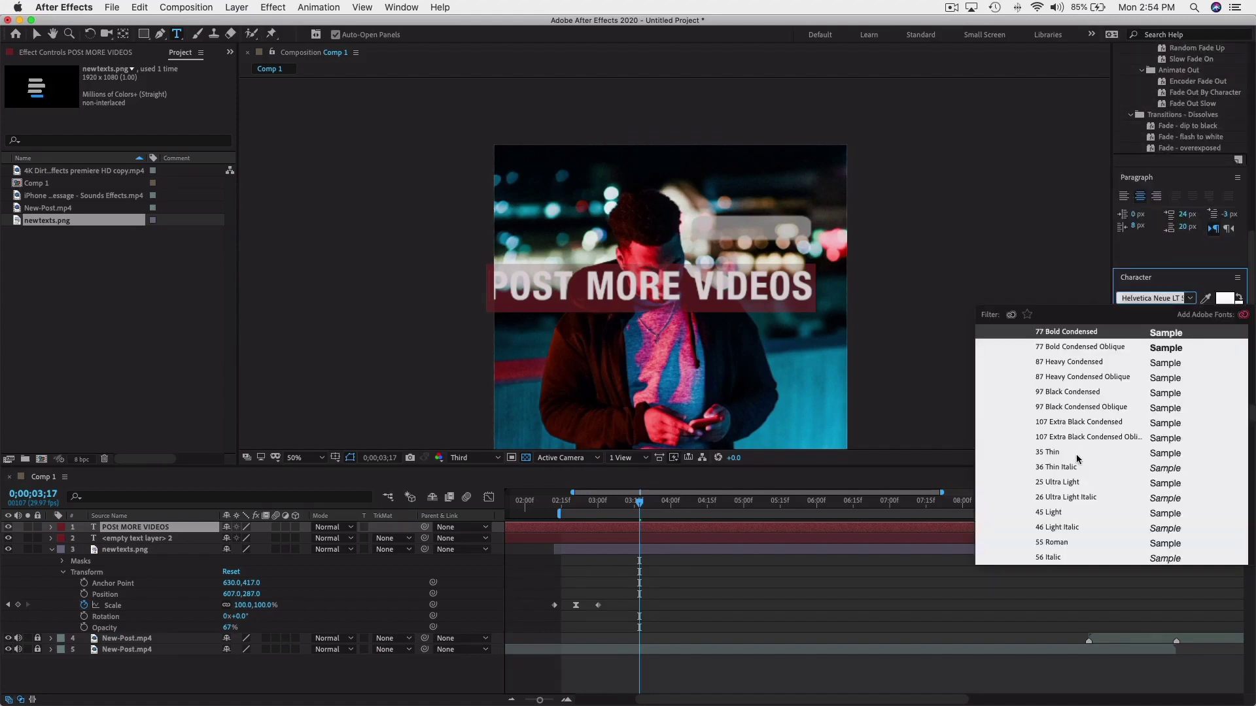
scroll(1082, 432, up, 6)
scroll(1082, 431, up, 1)
click(1055, 410)
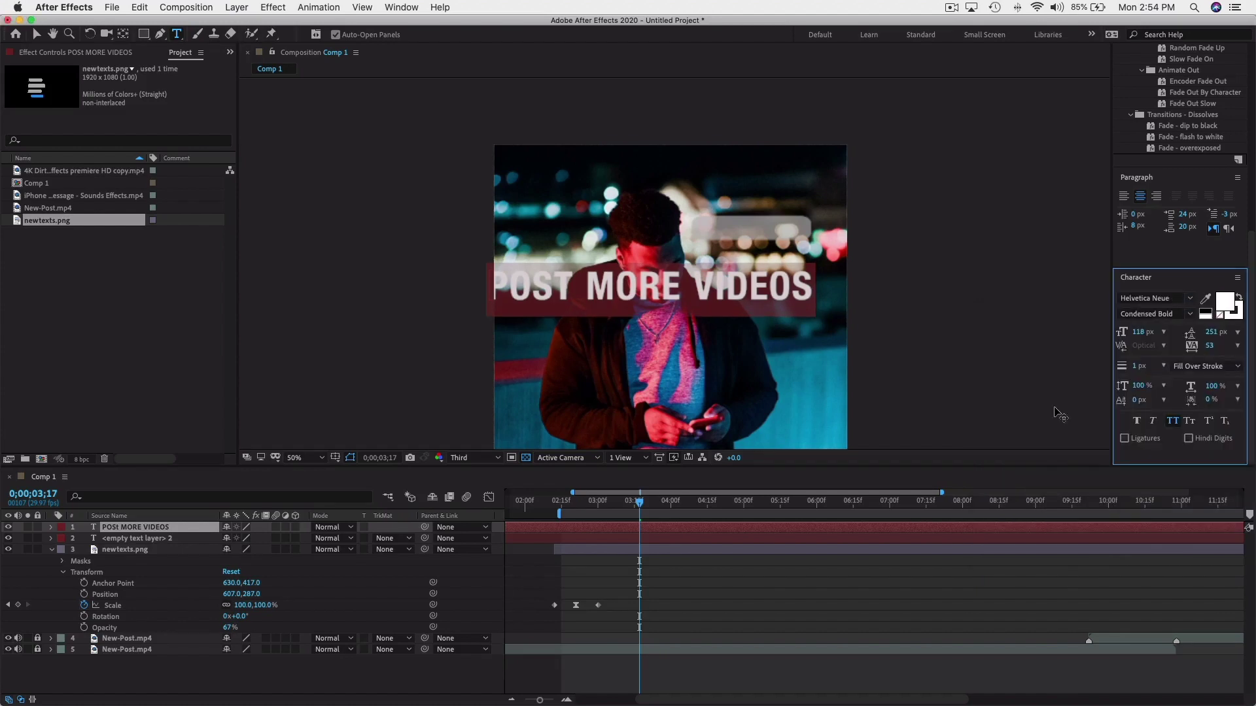
click(1189, 315)
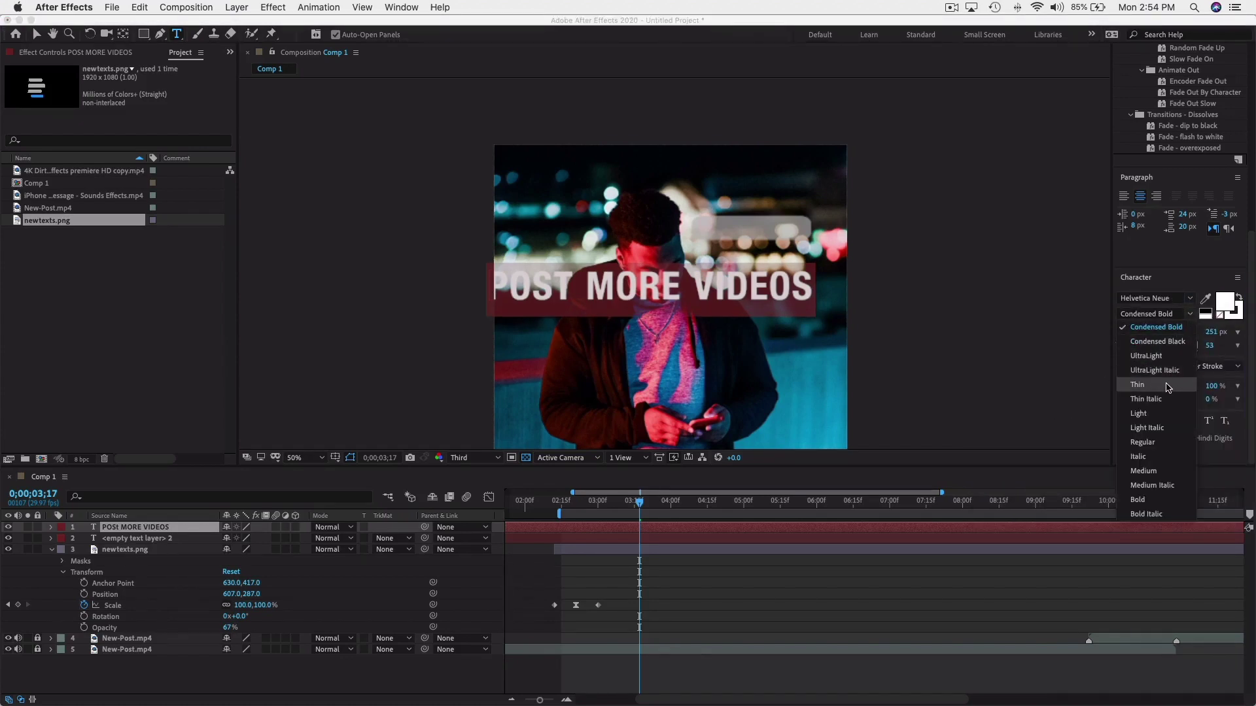
click(1091, 344)
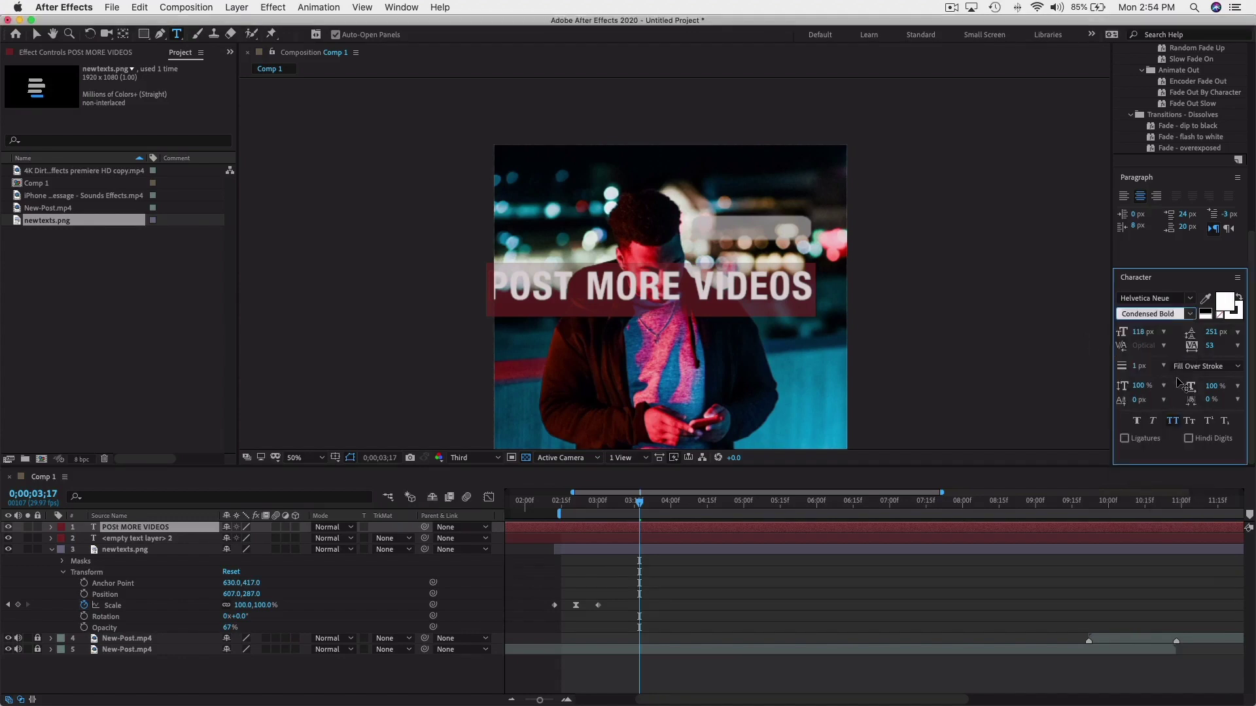
Turn off All Caps for the message and replace its text with "post more videos bro".
click(1172, 420)
click(699, 295)
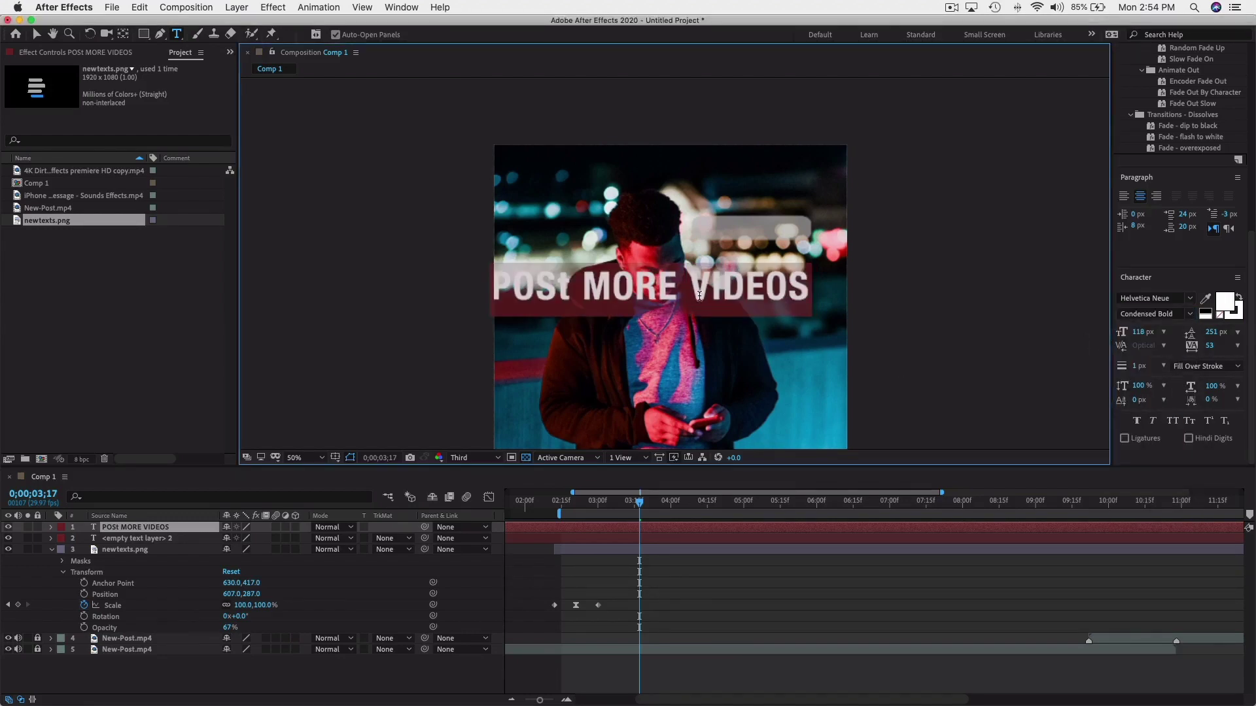
text(Post More)
key(BackSpace)
key(BackSpace)
key(BackSpace)
key(BackSpace)
key(BackSpace)
key(BackSpace)
key(BackSpace)
key(BackSpace)
key(BackSpace)
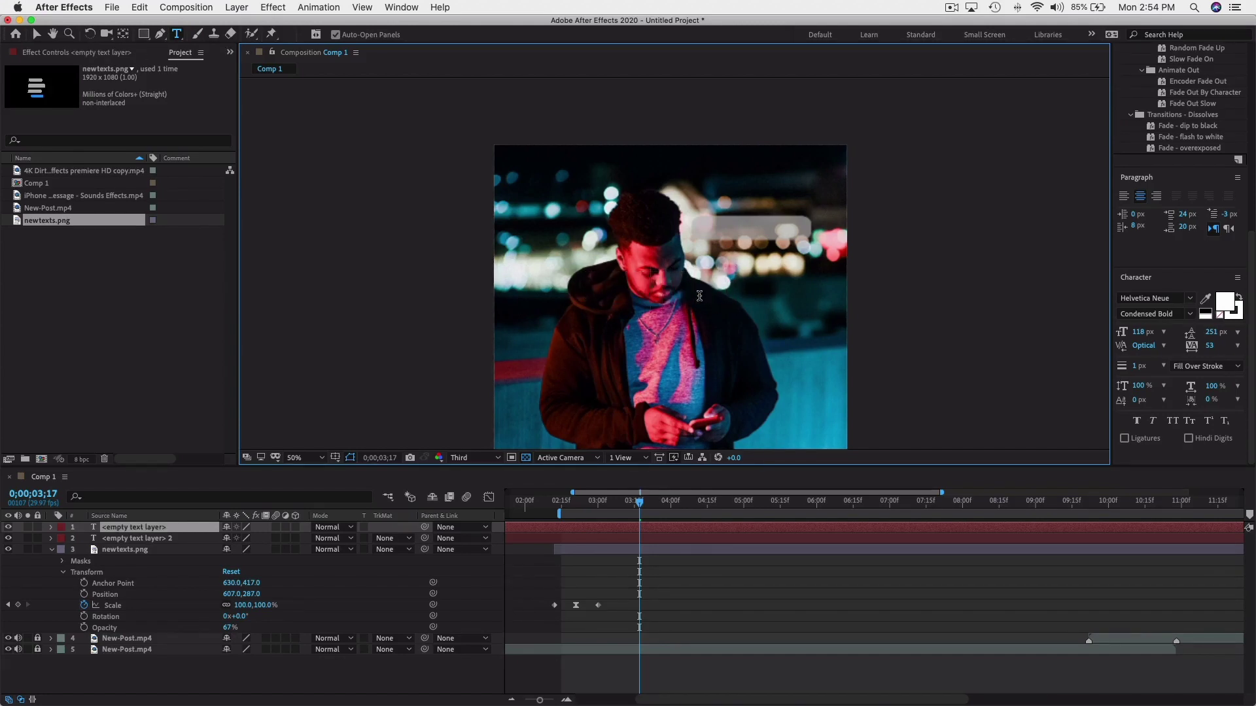
text(post more)
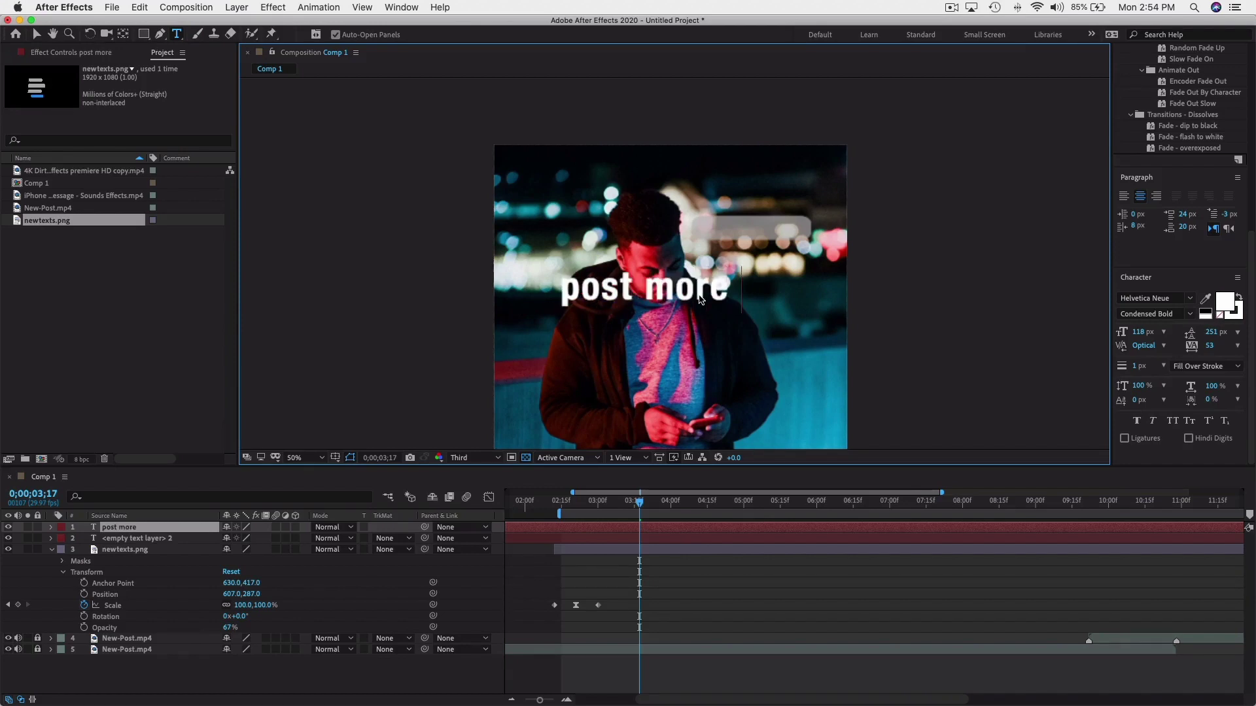
text( videos bro)
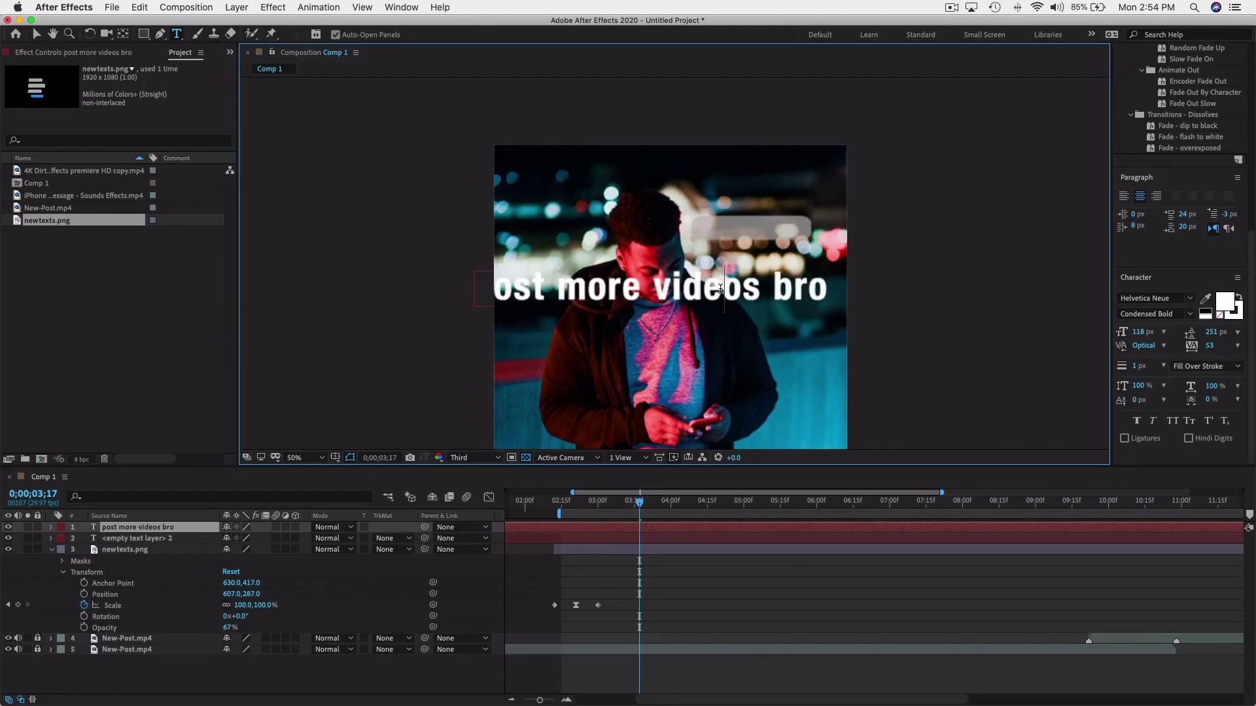
Set the message text's size to 41 px and its font style to Regular.
key(Escape)
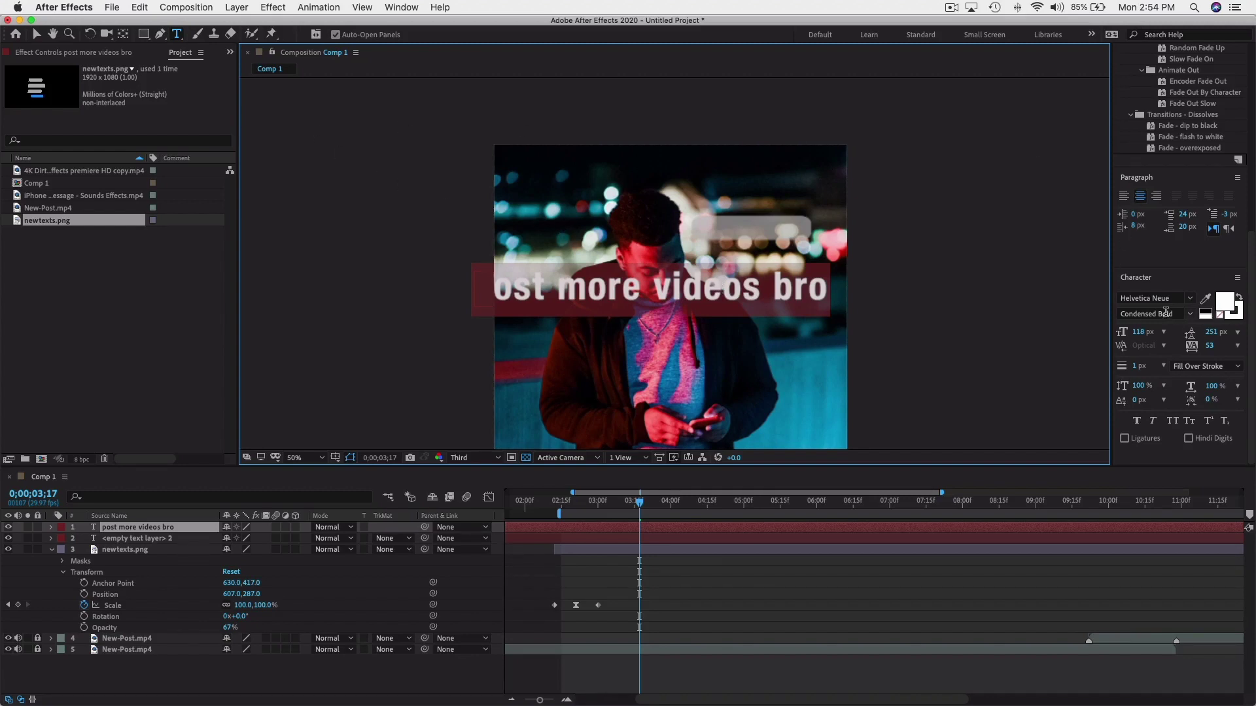
drag(1141, 332, 1097, 339)
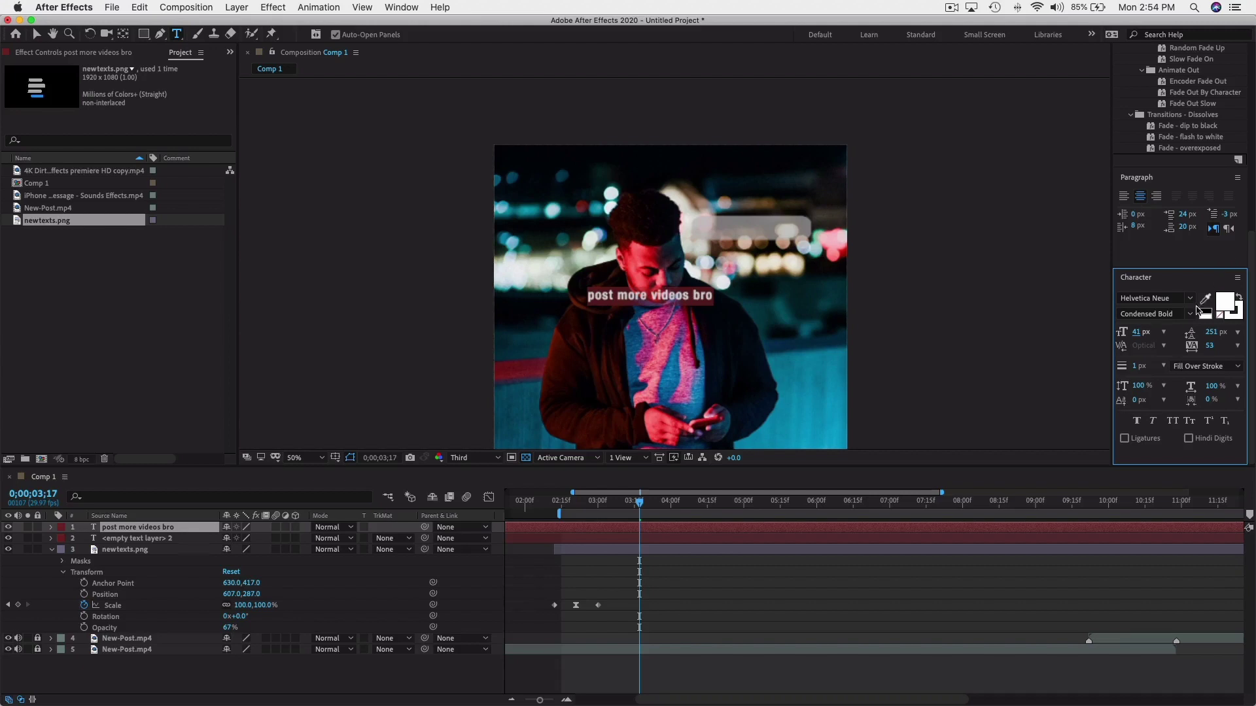
click(1174, 314)
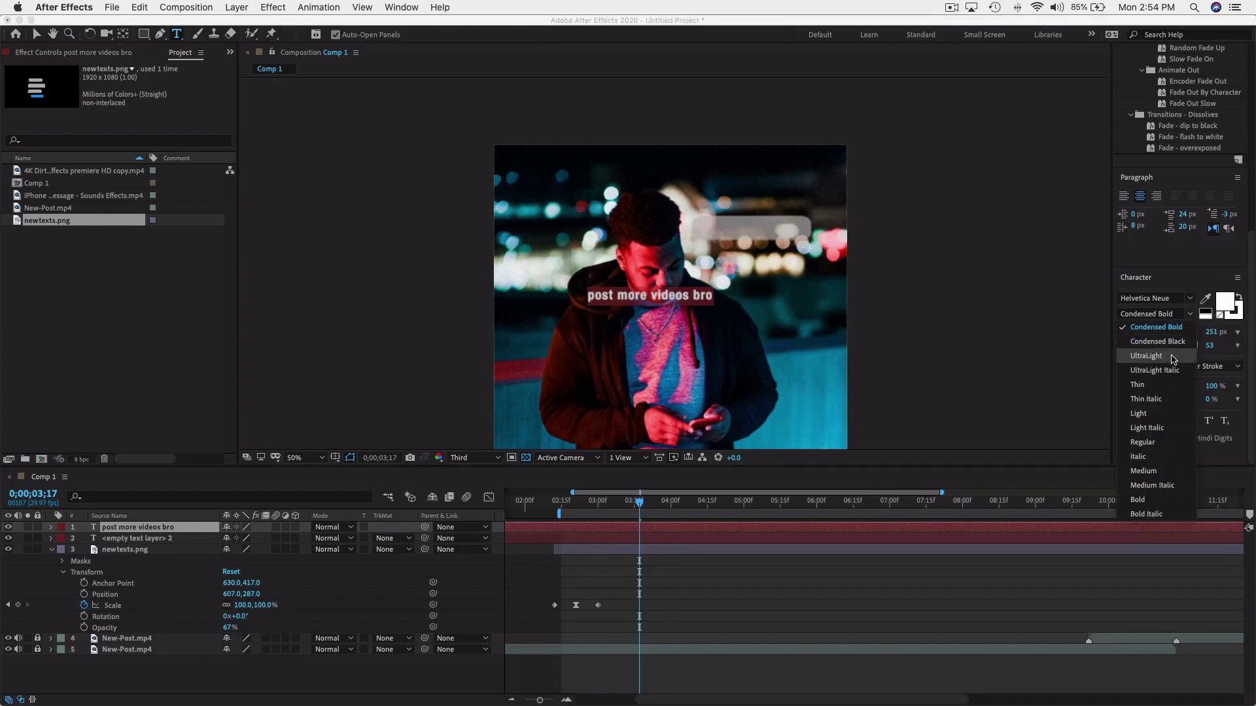
click(1162, 442)
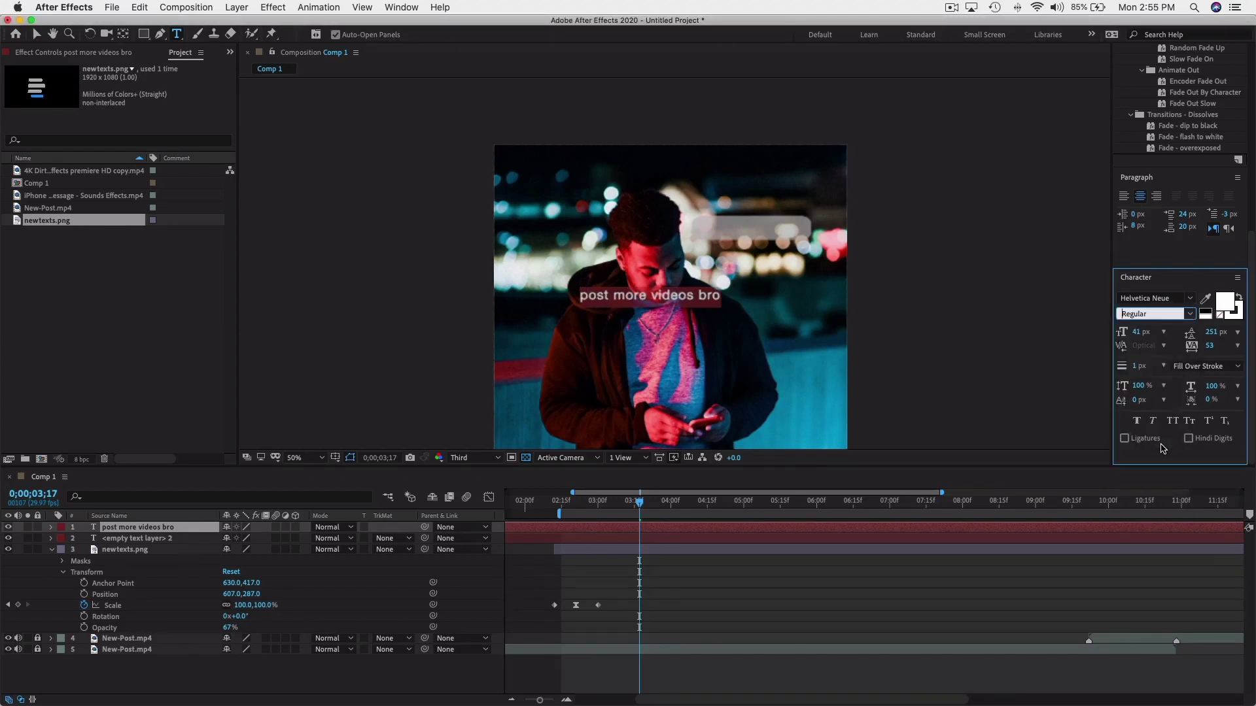
click(634, 287)
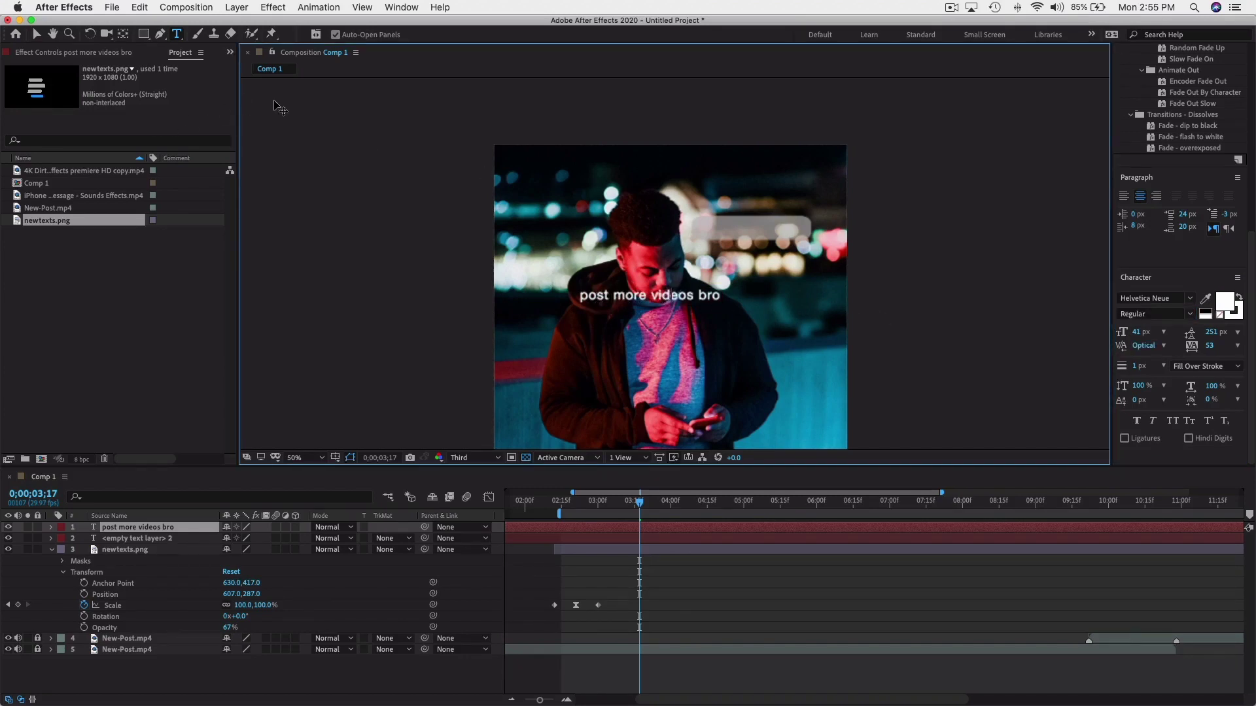
Move the message text onto the translucent bubble, set its size to 26 px and centre it inside the bubble.
click(44, 36)
drag(690, 300, 805, 232)
drag(1141, 332, 1132, 332)
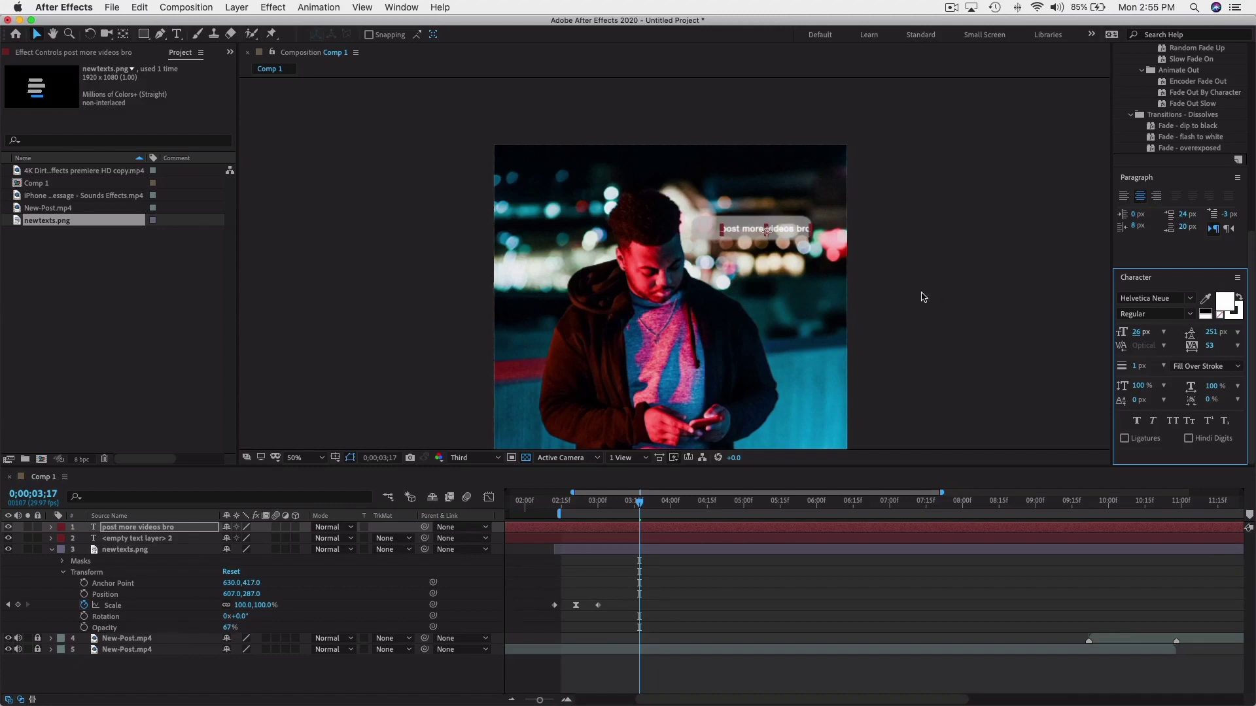
click(785, 232)
drag(786, 232, 775, 231)
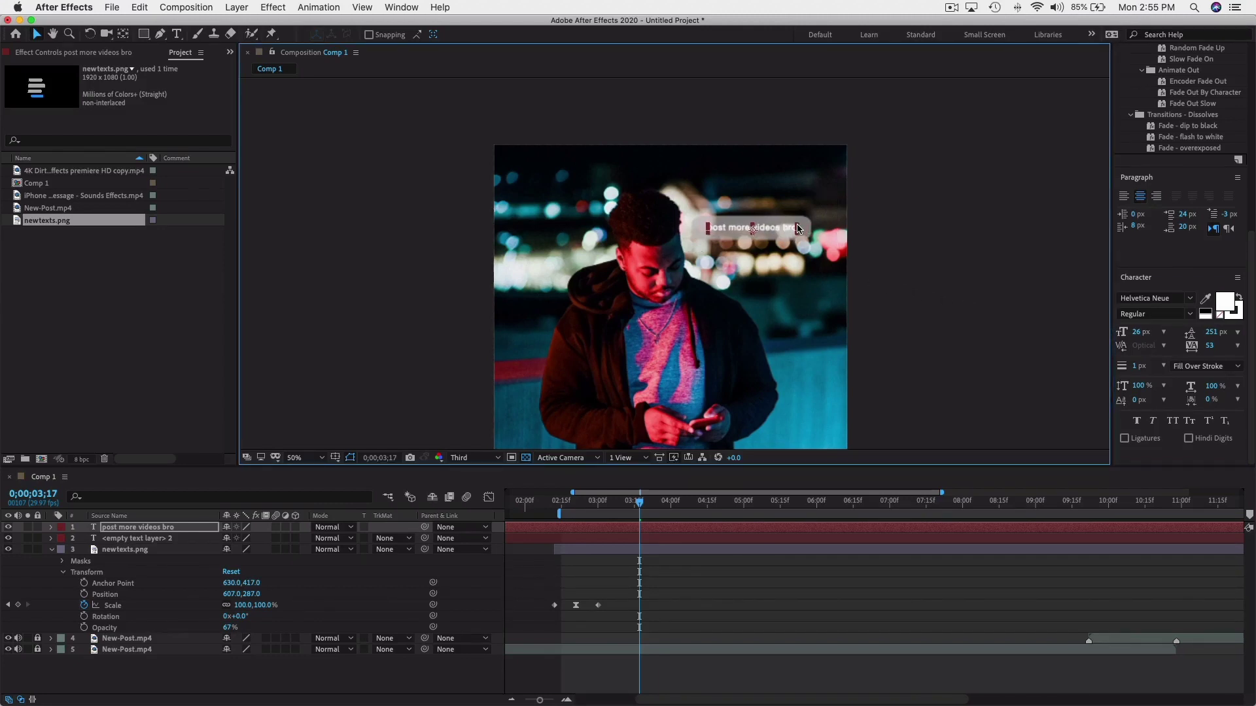
click(914, 259)
Play the composition from near its start and delete the empty text layer above newtexts.png.
drag(638, 503, 487, 502)
key(space)
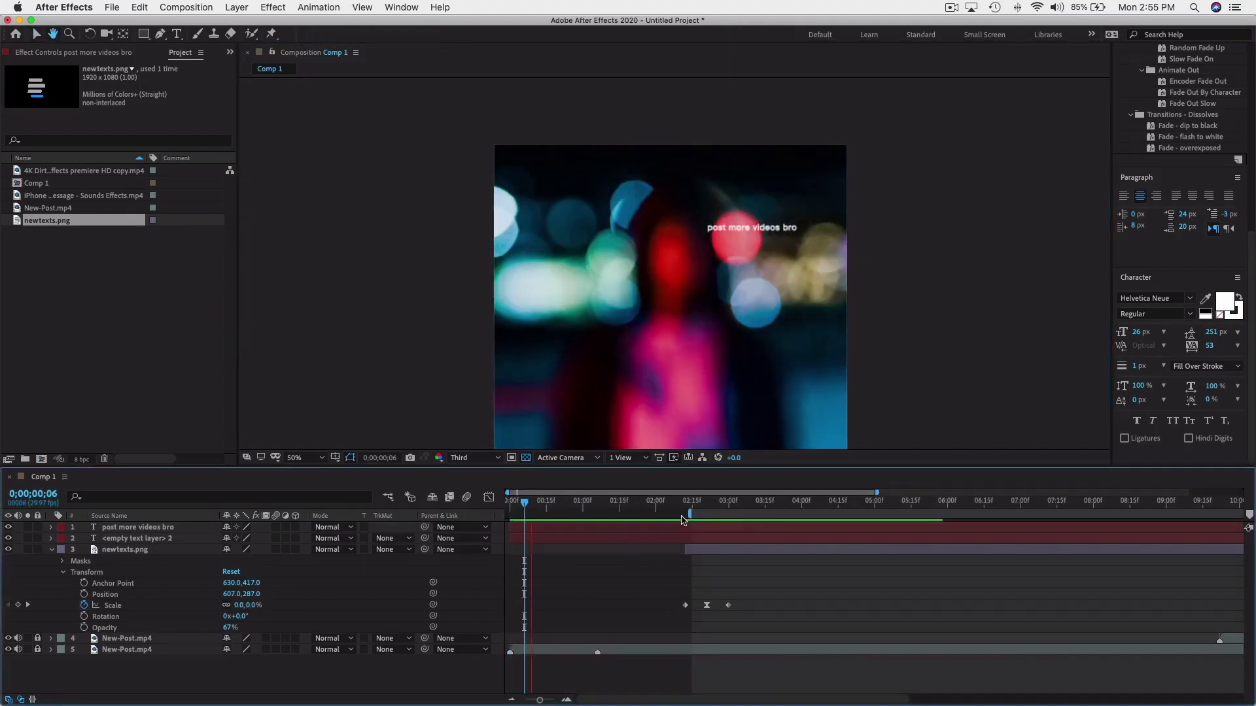
click(549, 540)
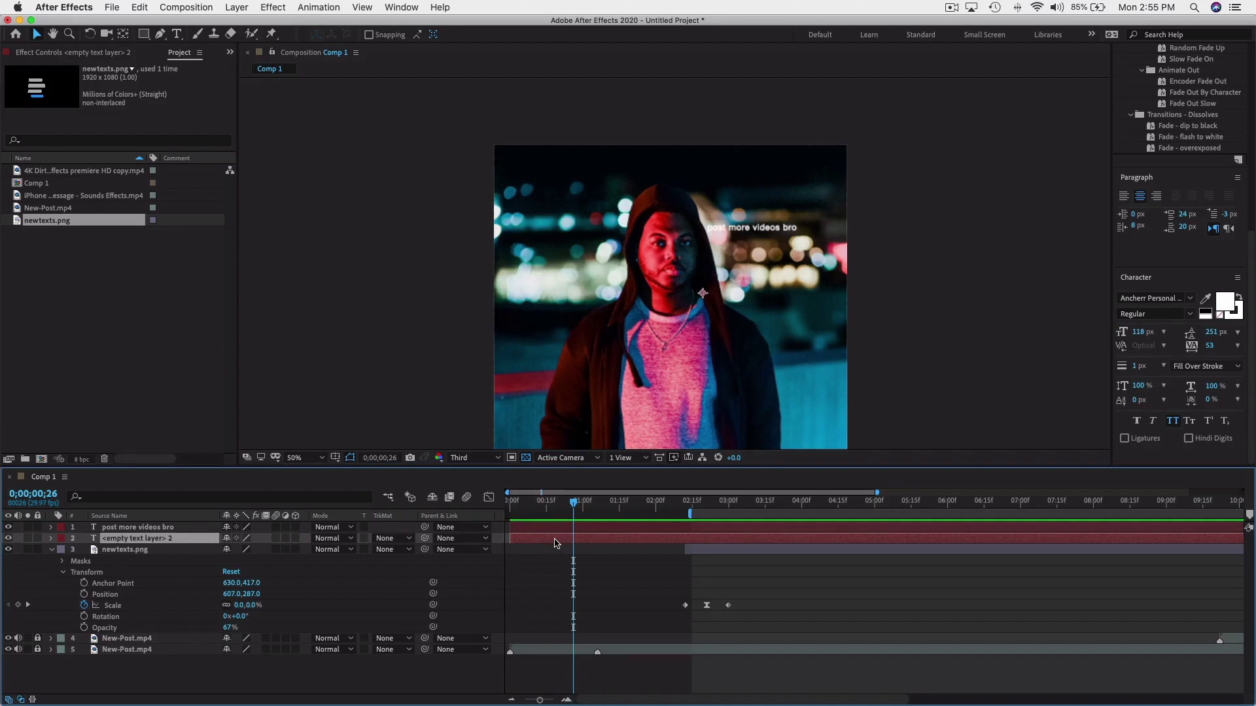
key(Delete)
Trim the start of the "post more videos bro" layer to 0;00;02;12, where the bubble's scale animation begins.
click(577, 528)
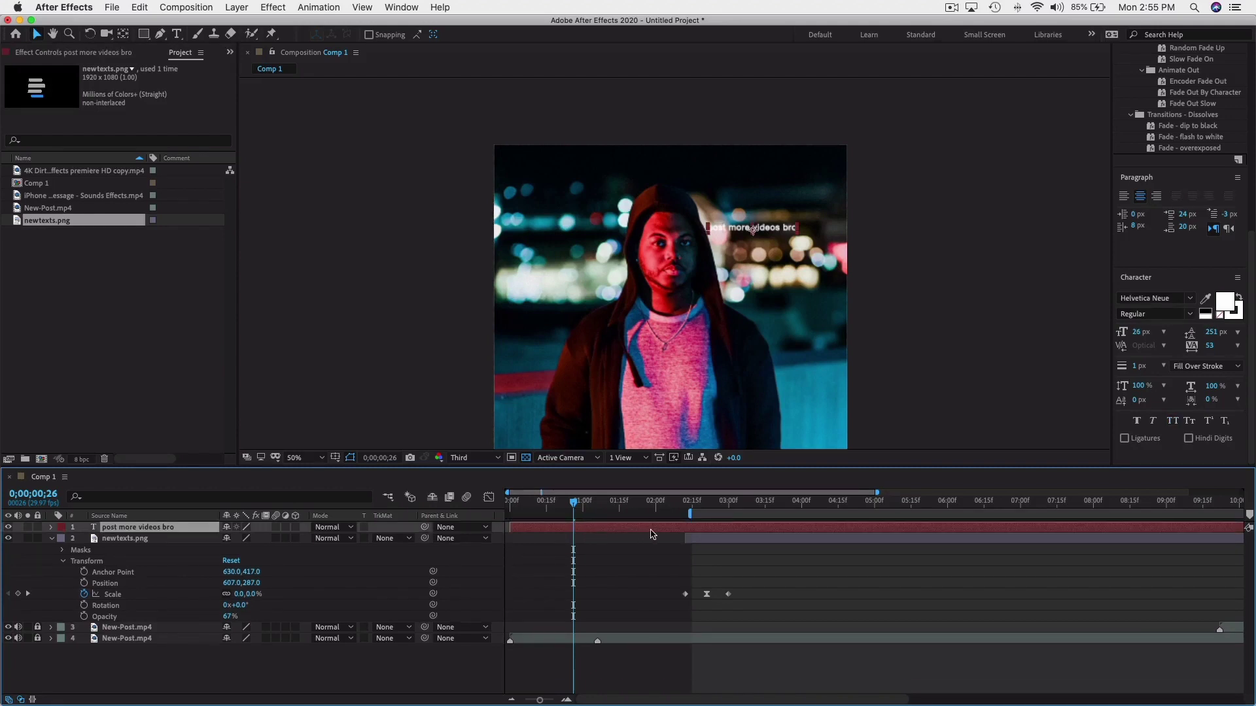
key(alt+bracketright)
key(super+z)
click(684, 512)
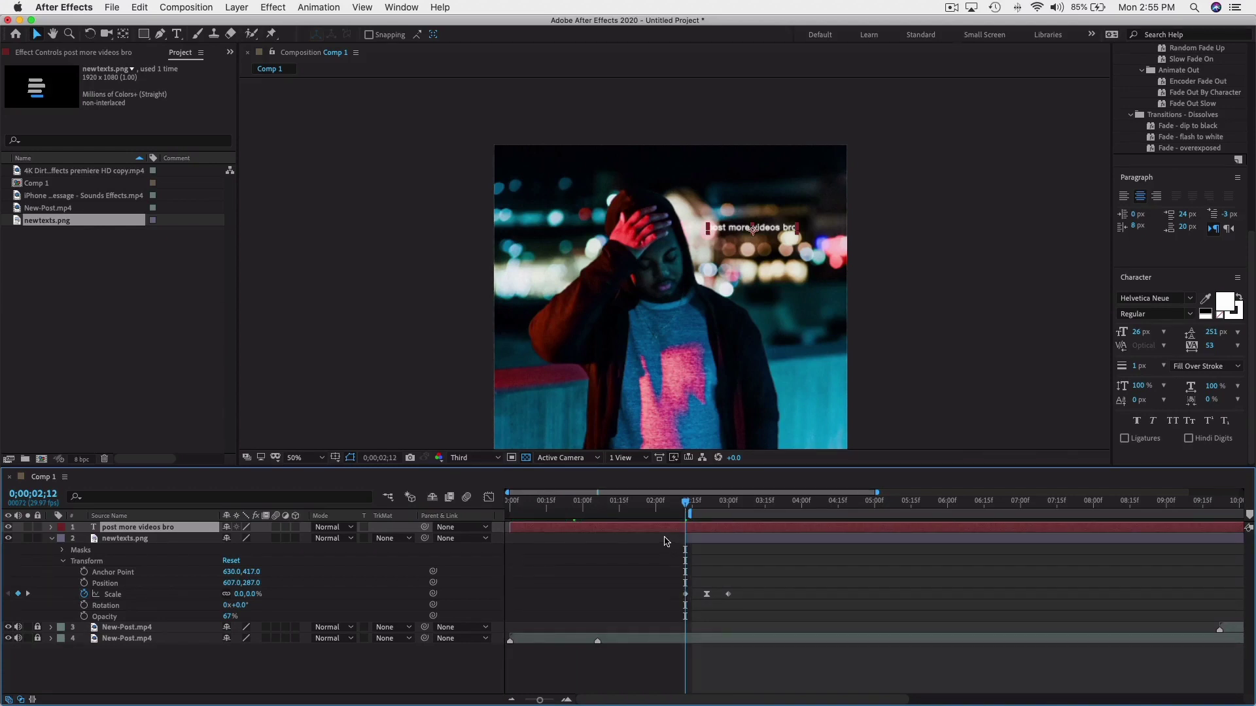
scroll(664, 546, right, 2)
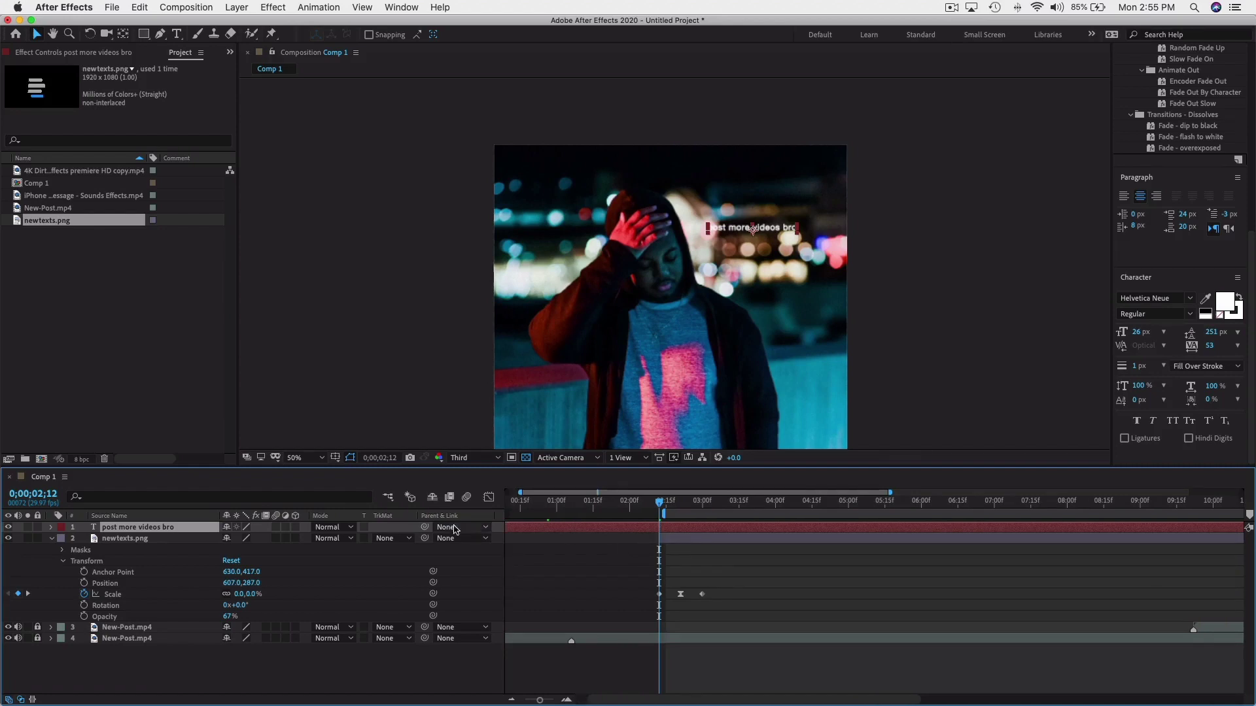
scroll(668, 528, right, 2)
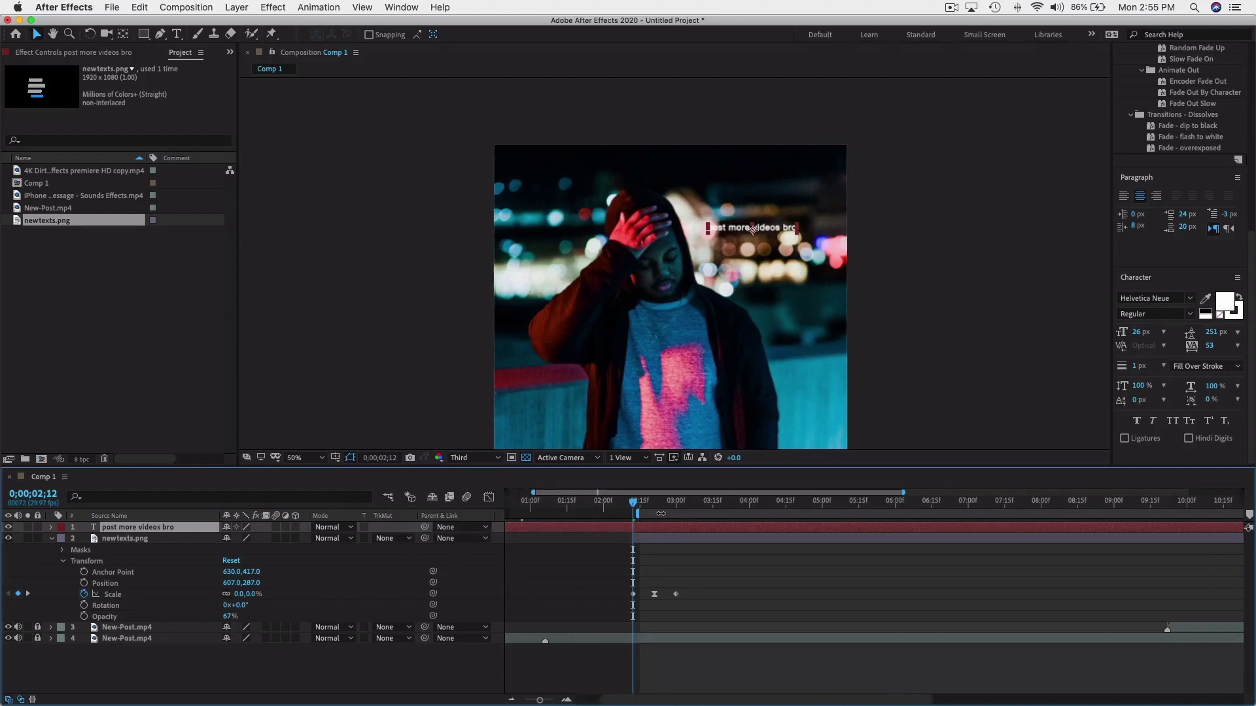
scroll(660, 513, left, 4)
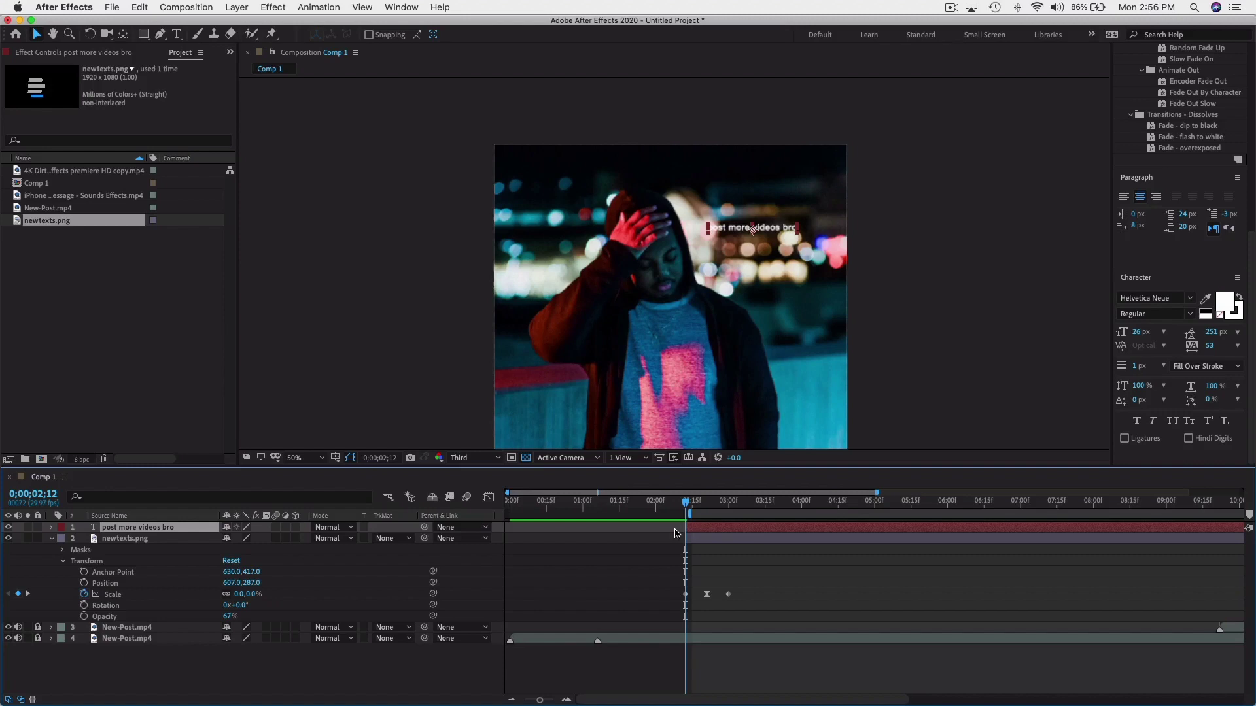
Scrub over the text's entry and extend the work area's start back to the beginning of the composition.
drag(685, 505, 652, 506)
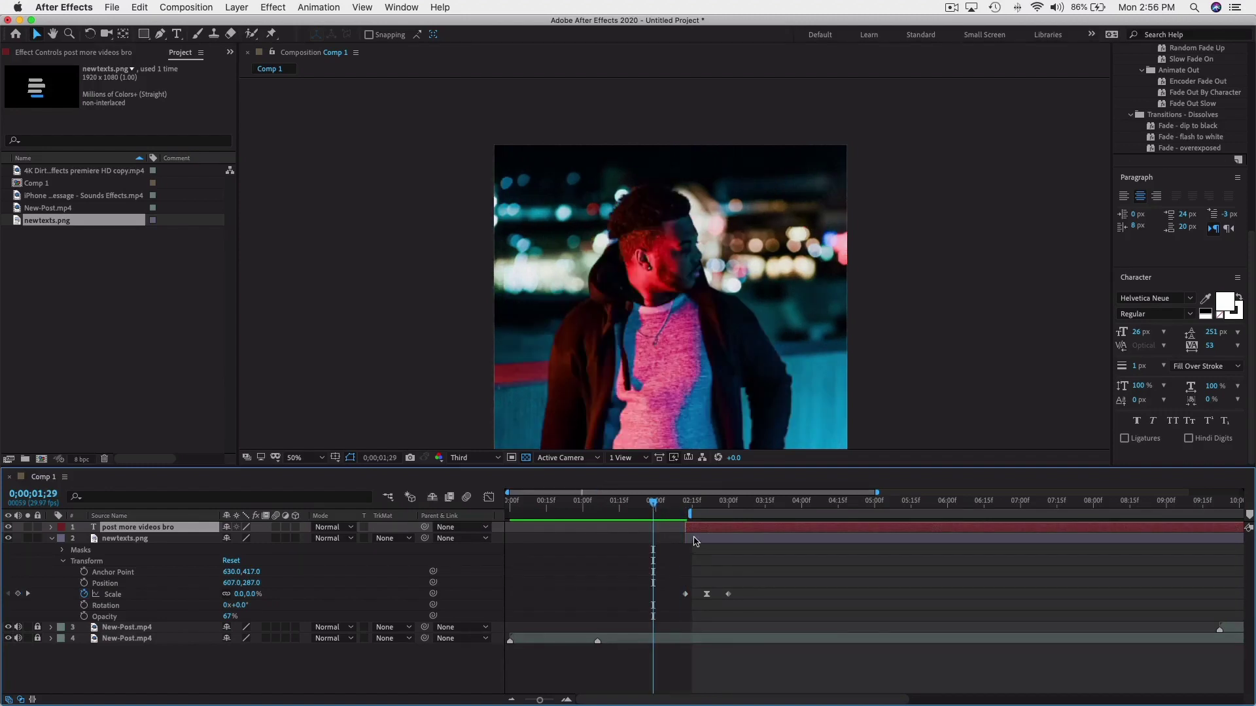
mouse_move(664, 506)
mouse_down()
mouse_move(692, 507)
mouse_move(597, 507)
mouse_move(727, 495)
mouse_move(688, 501)
mouse_up()
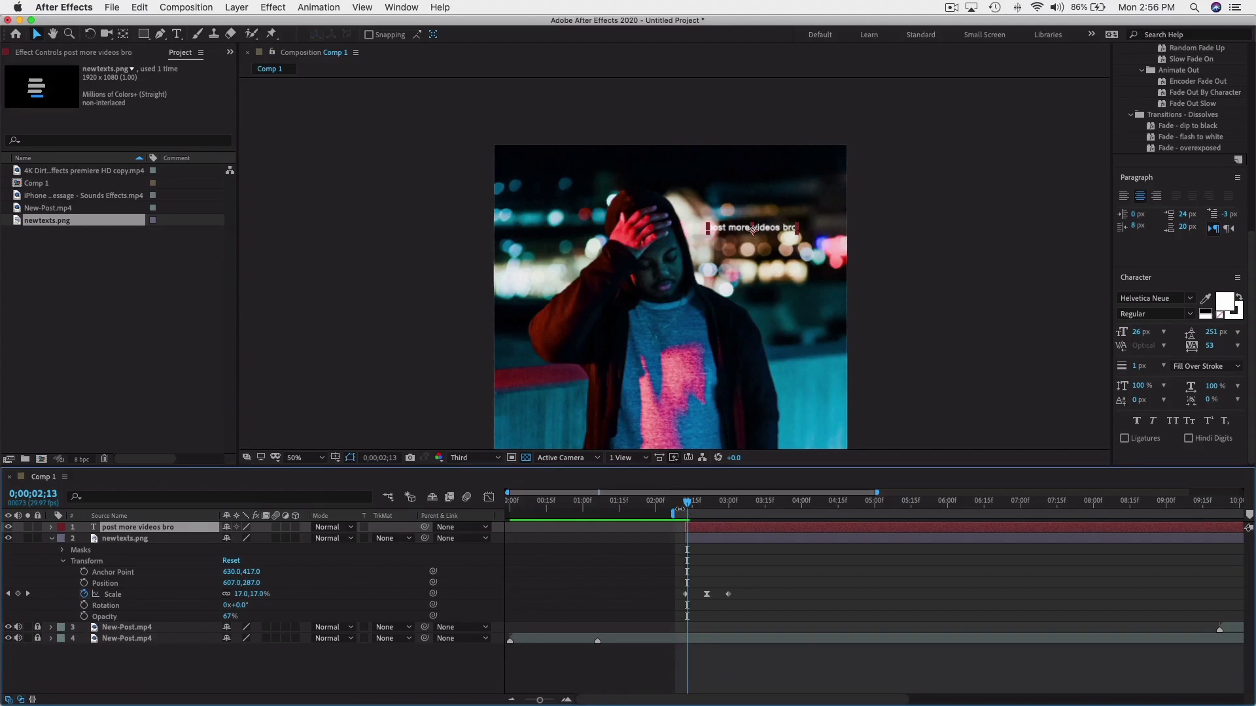
drag(674, 513, 508, 513)
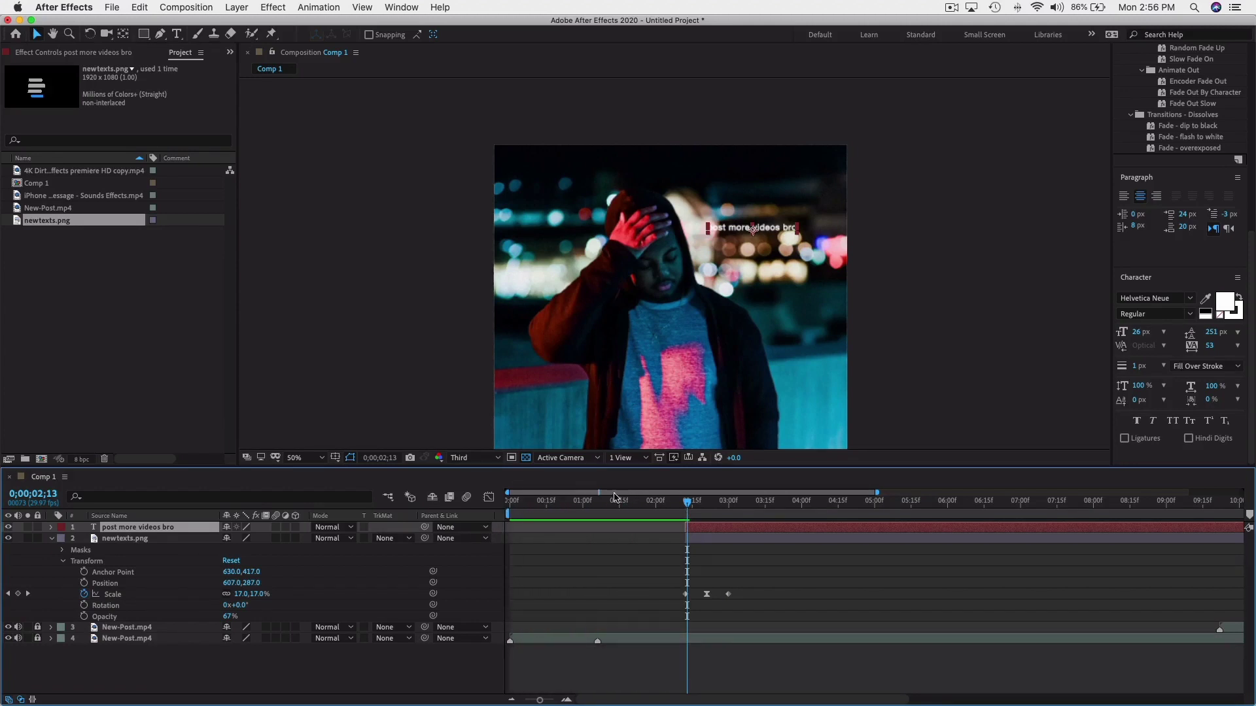
Preview the composition repeatedly from the beginning to compare the message text's entry with the bubble's pop-in.
click(527, 499)
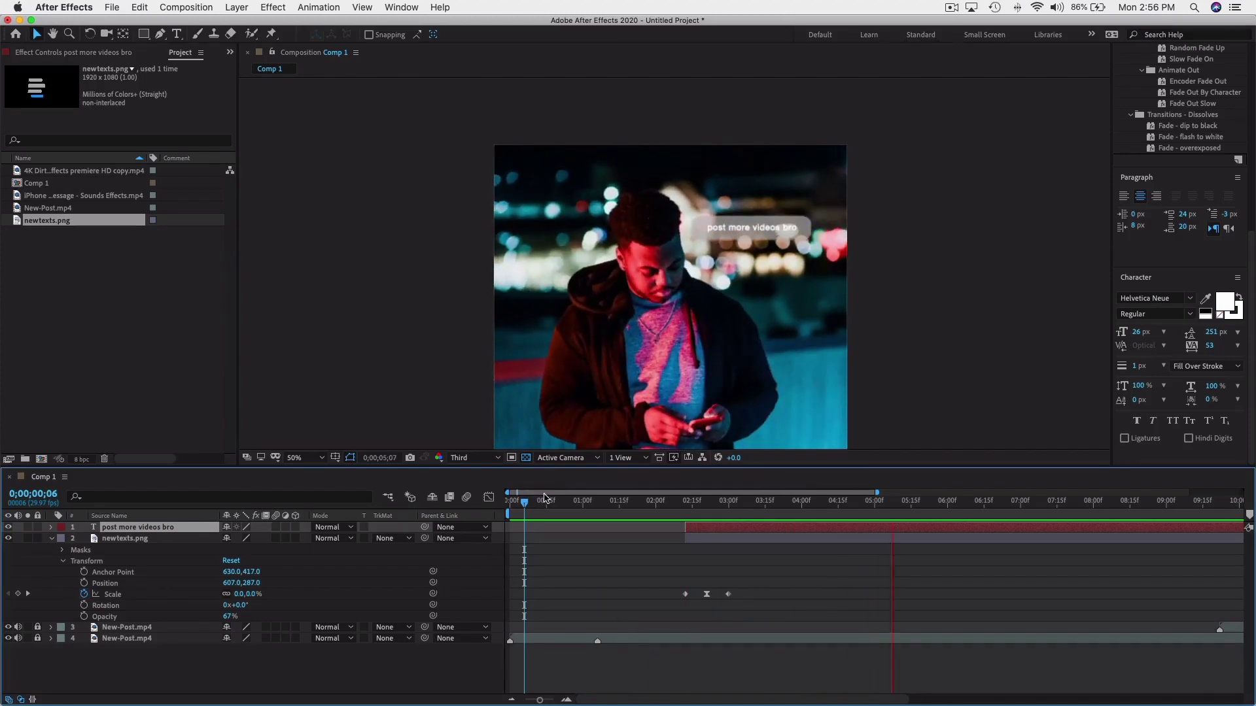
key(space)
click(510, 501)
key(space)
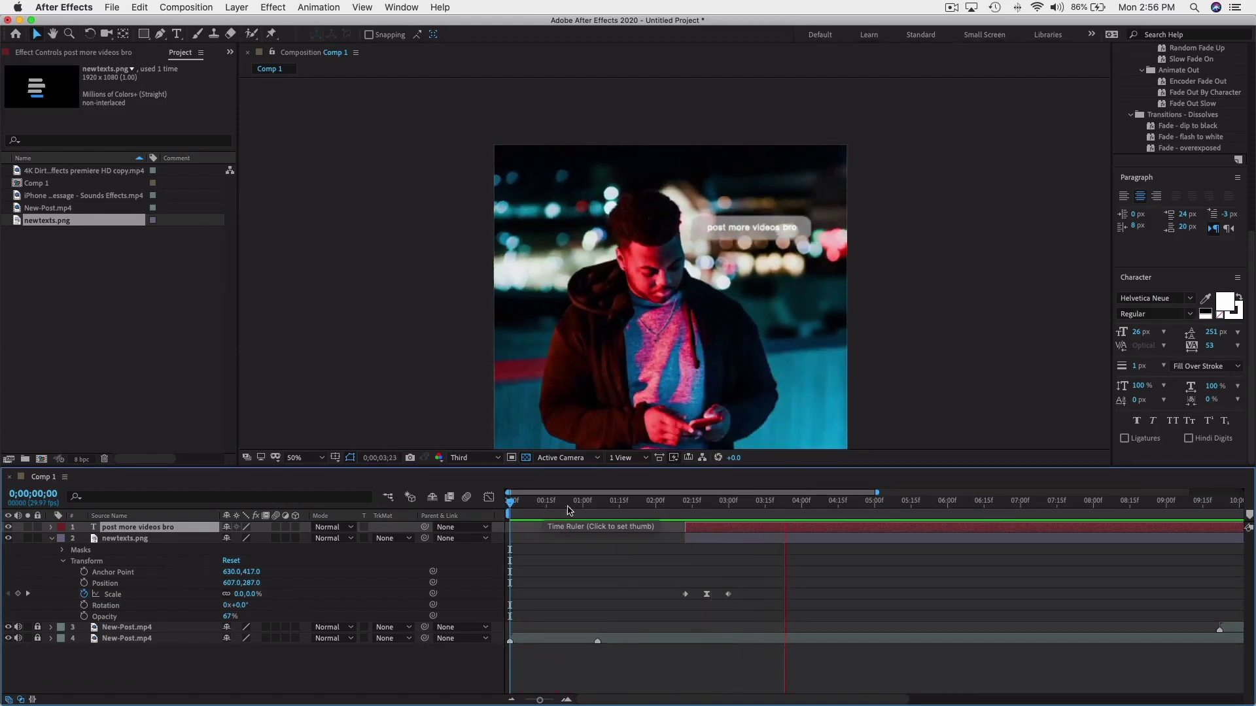
key(space)
key(space)
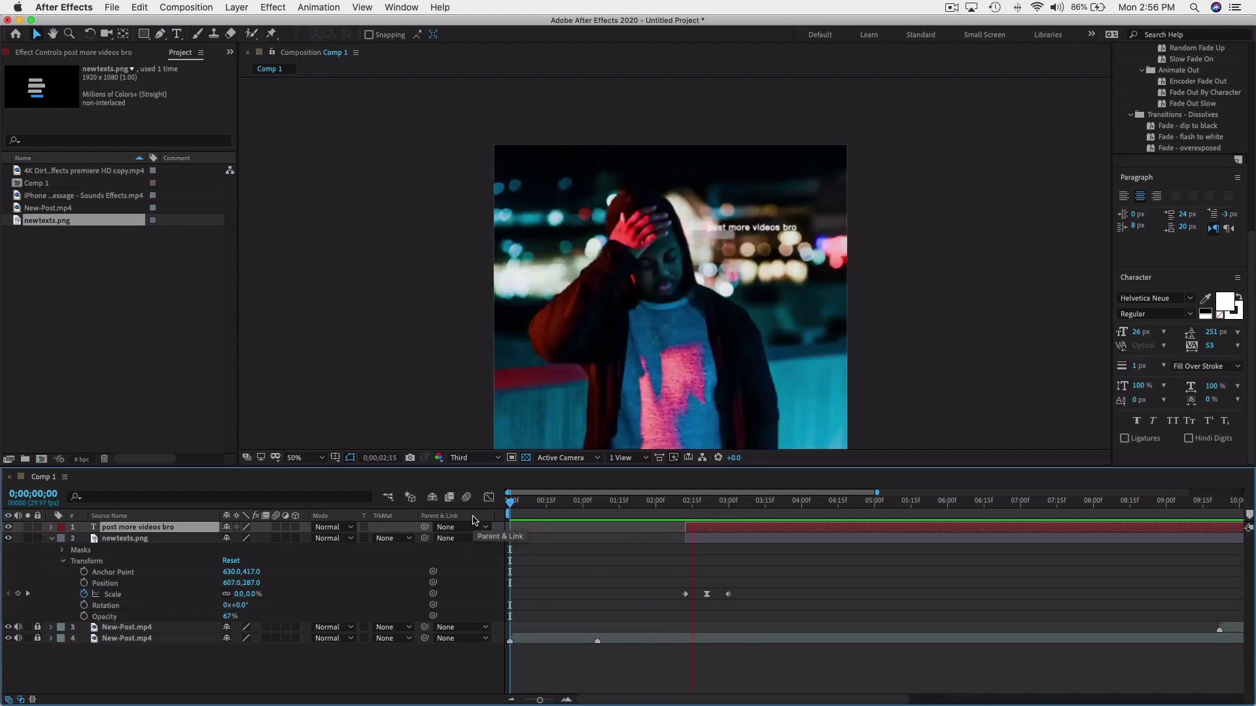
key(space)
key(space)
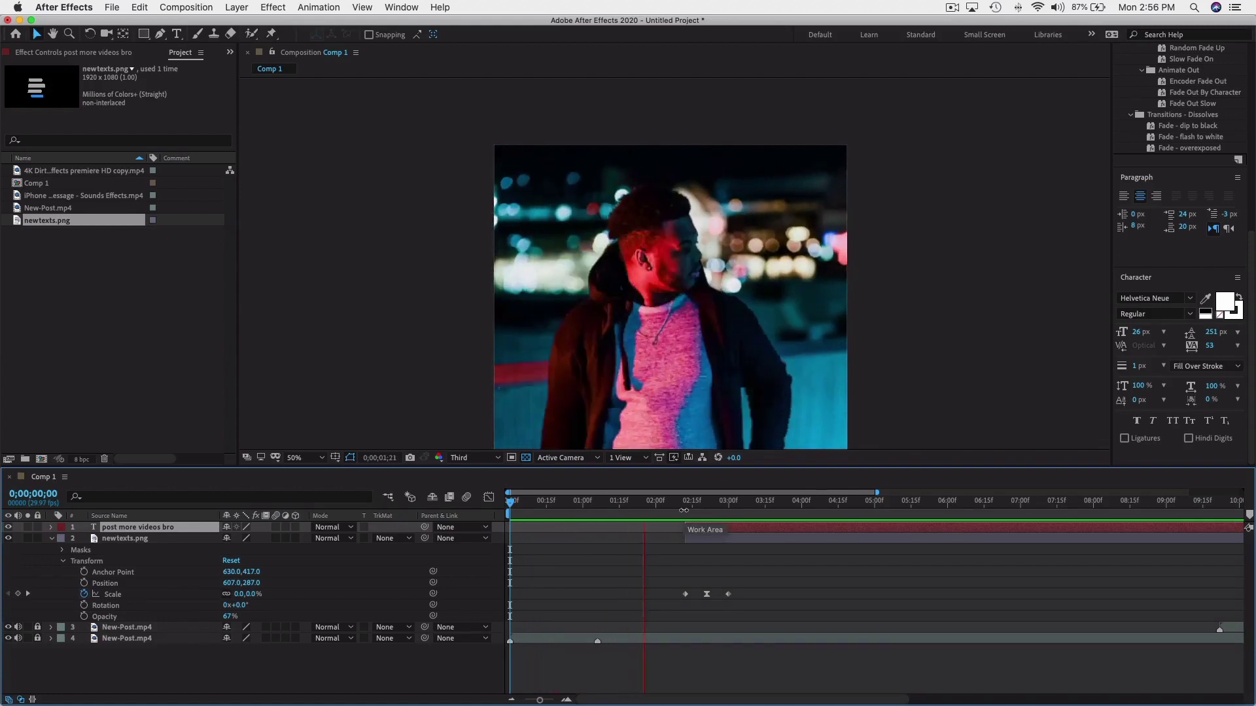
key(space)
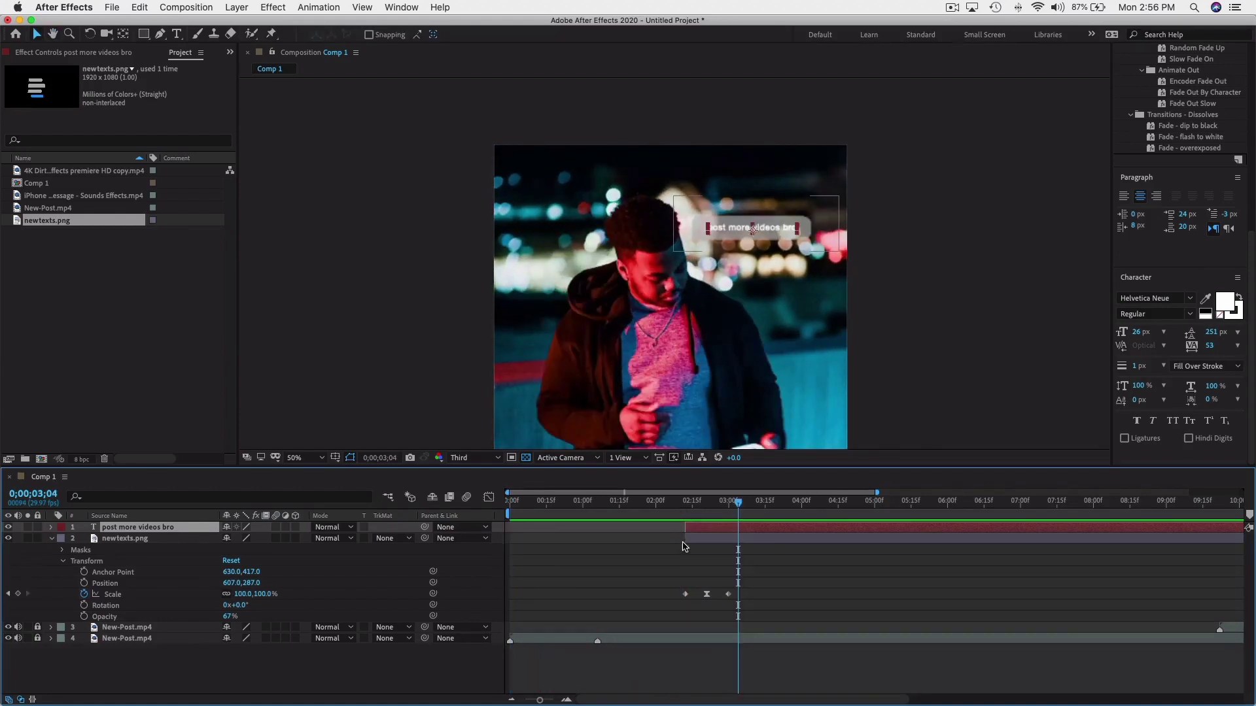
Retime the start of the "post more videos bro" layer to 0;00;02;18, previewing it against the bubble's pop-in.
click(679, 510)
key(space)
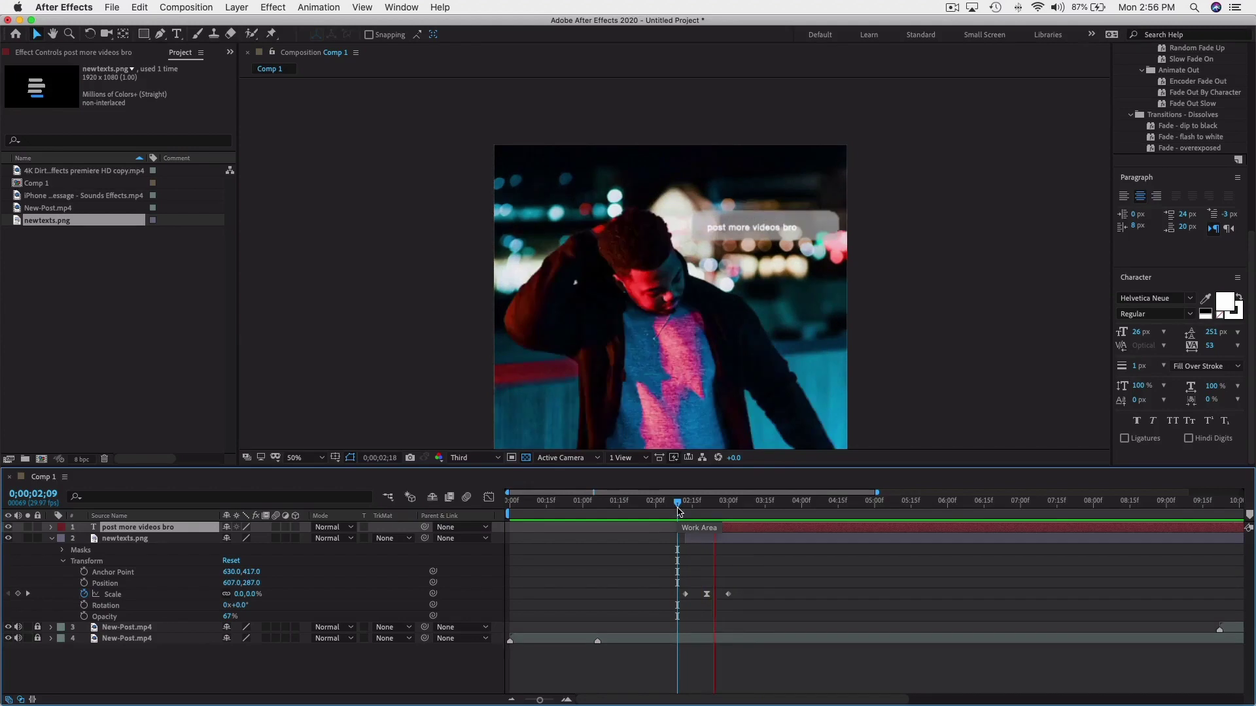
key(space)
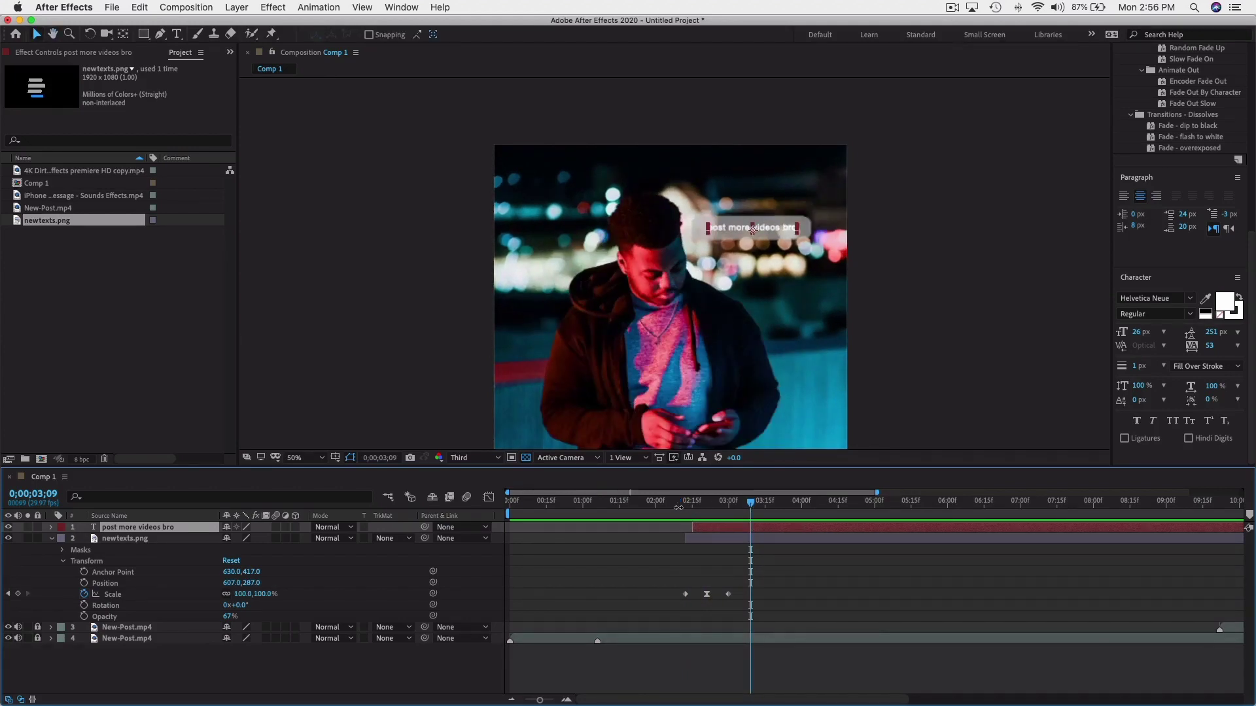
drag(680, 507, 751, 528)
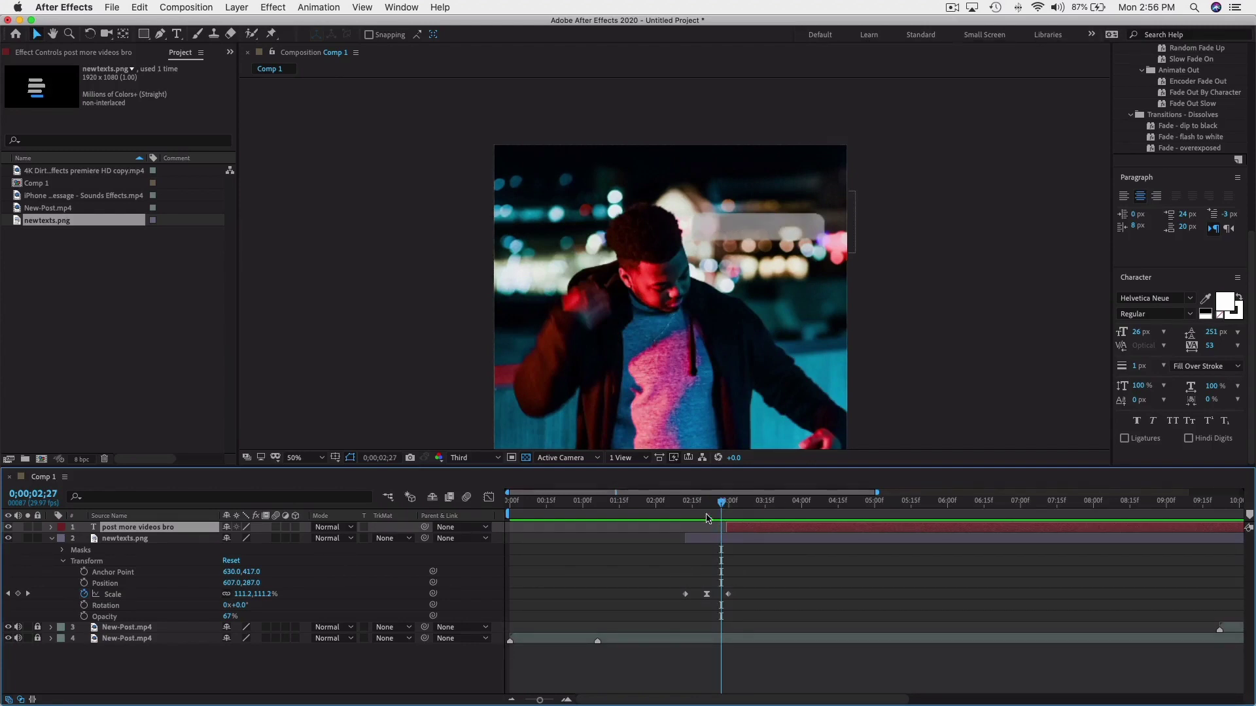
drag(662, 506, 672, 506)
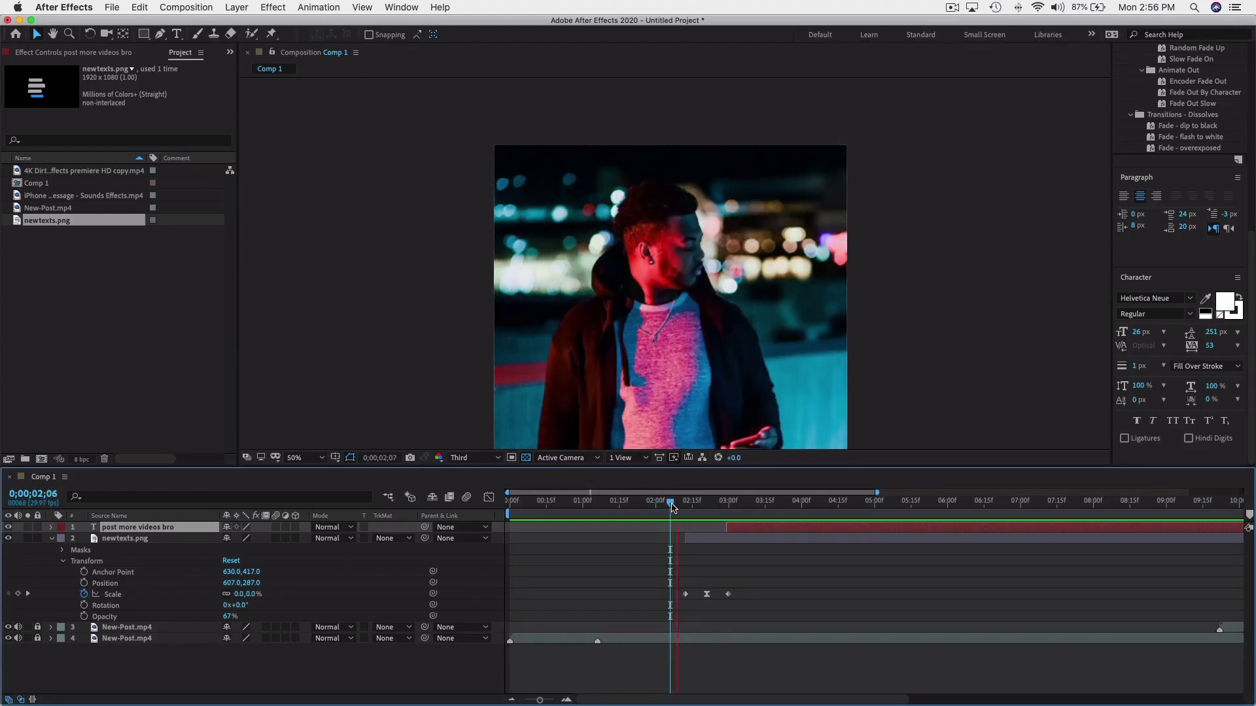
key(space)
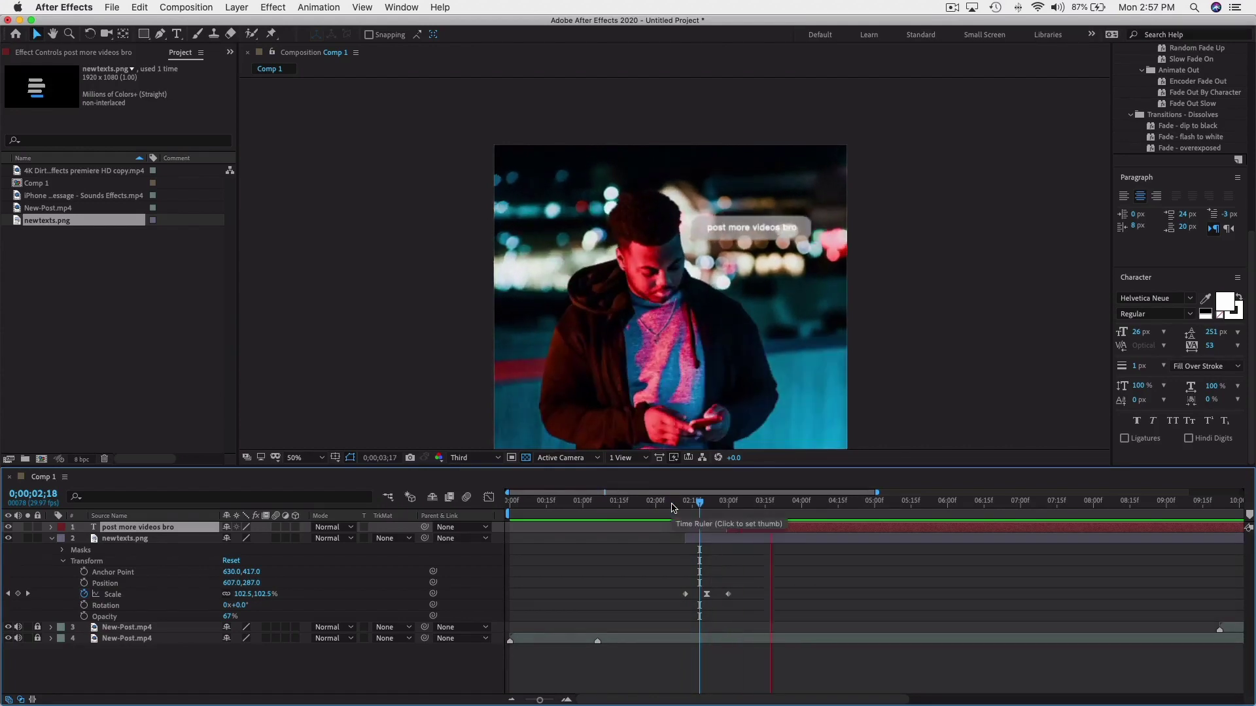
drag(766, 531, 749, 531)
click(670, 505)
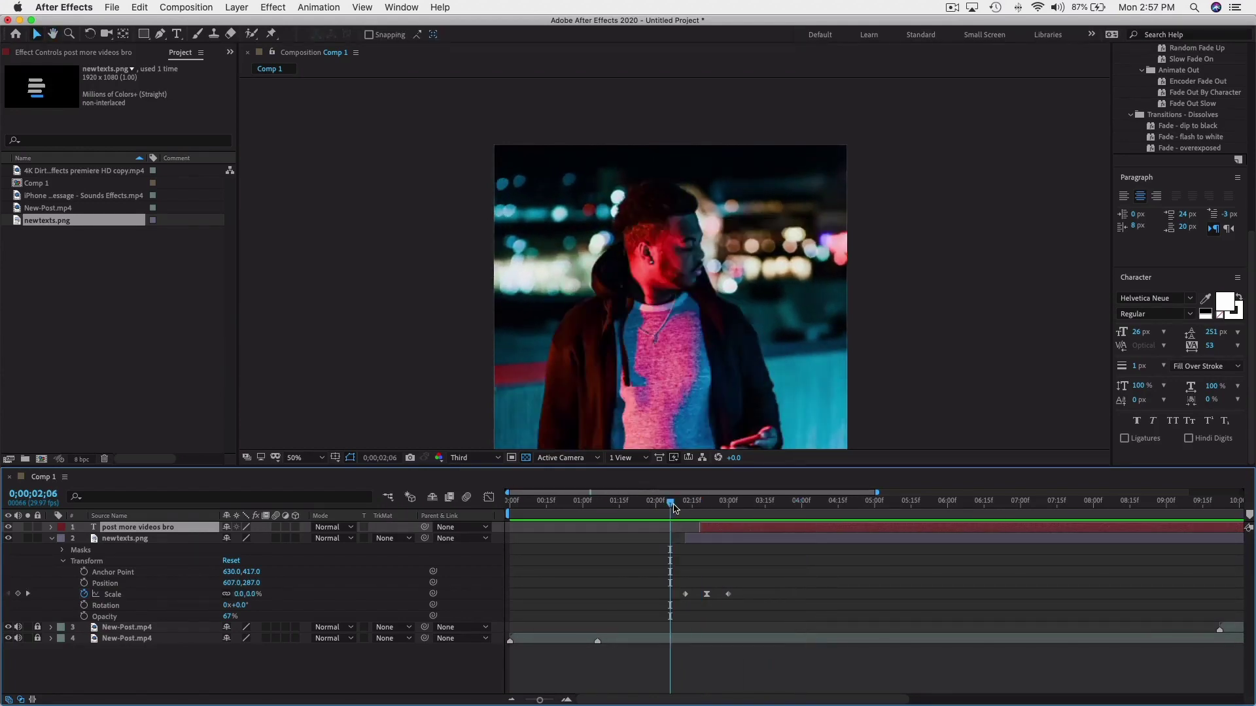
Move the current time to 0;00;05;26 and show the whole frame at 25% zoom.
scroll(654, 576, right, 8)
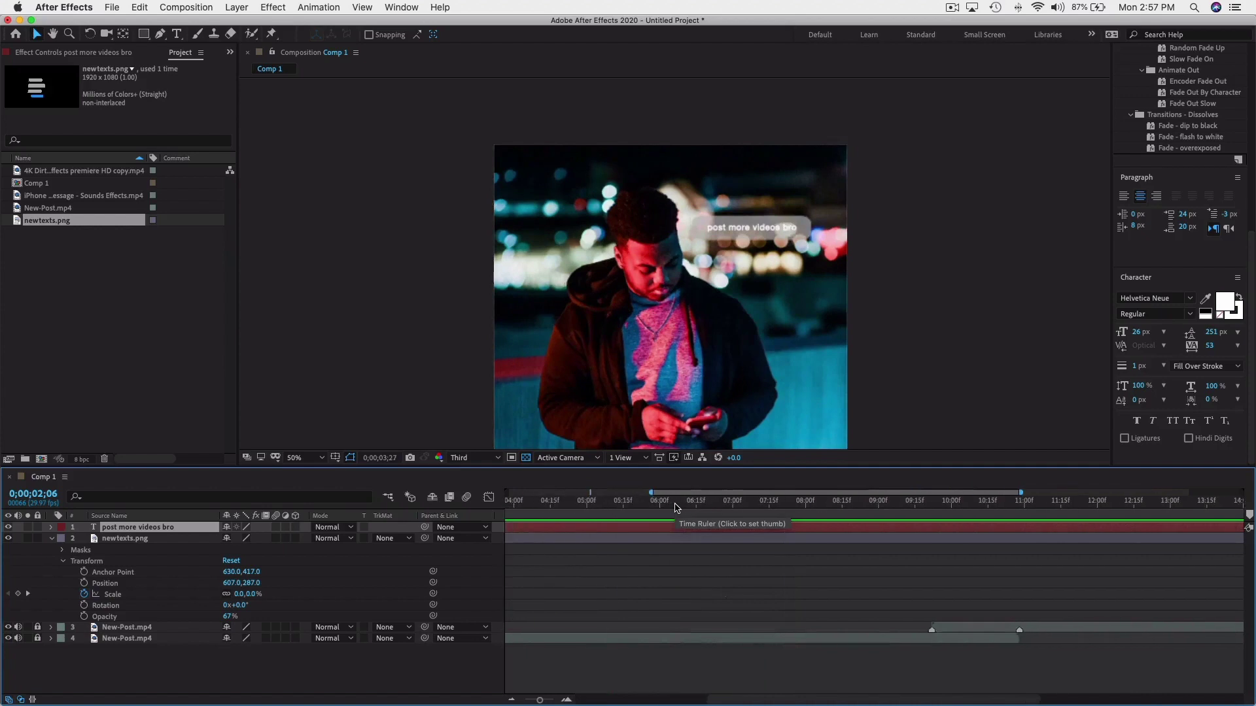
scroll(644, 353, down, 2)
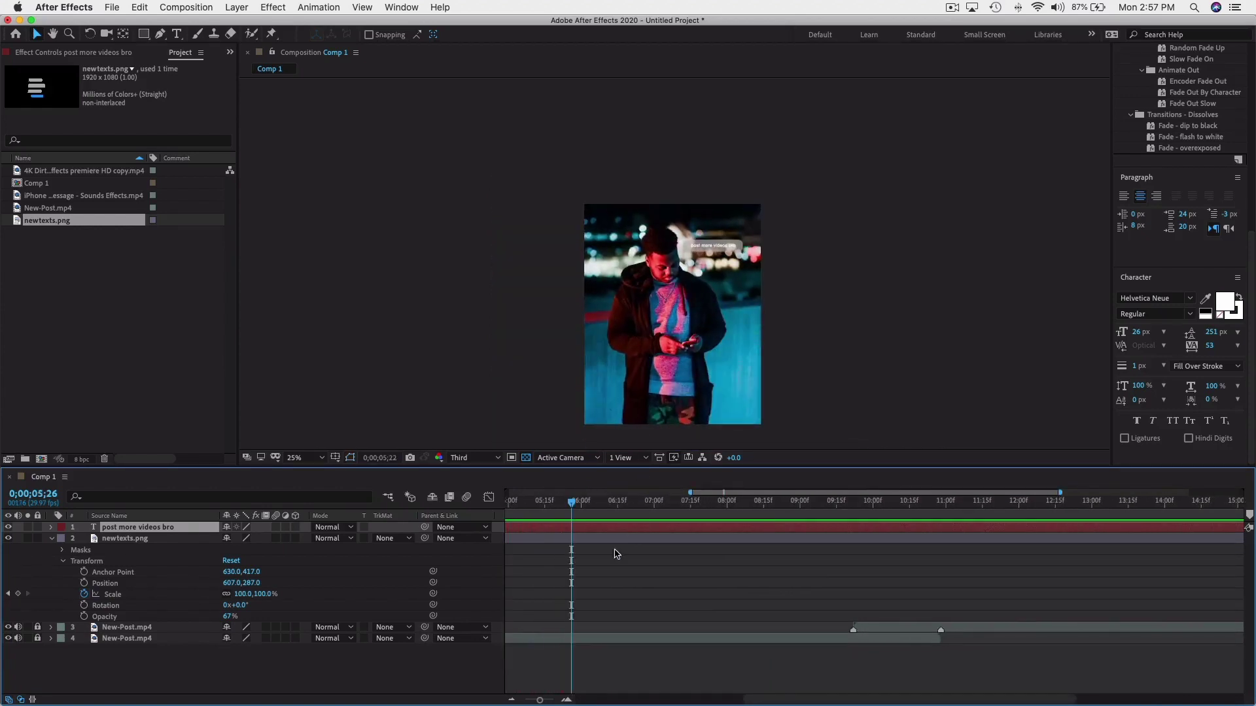
scroll(594, 530, left, 8)
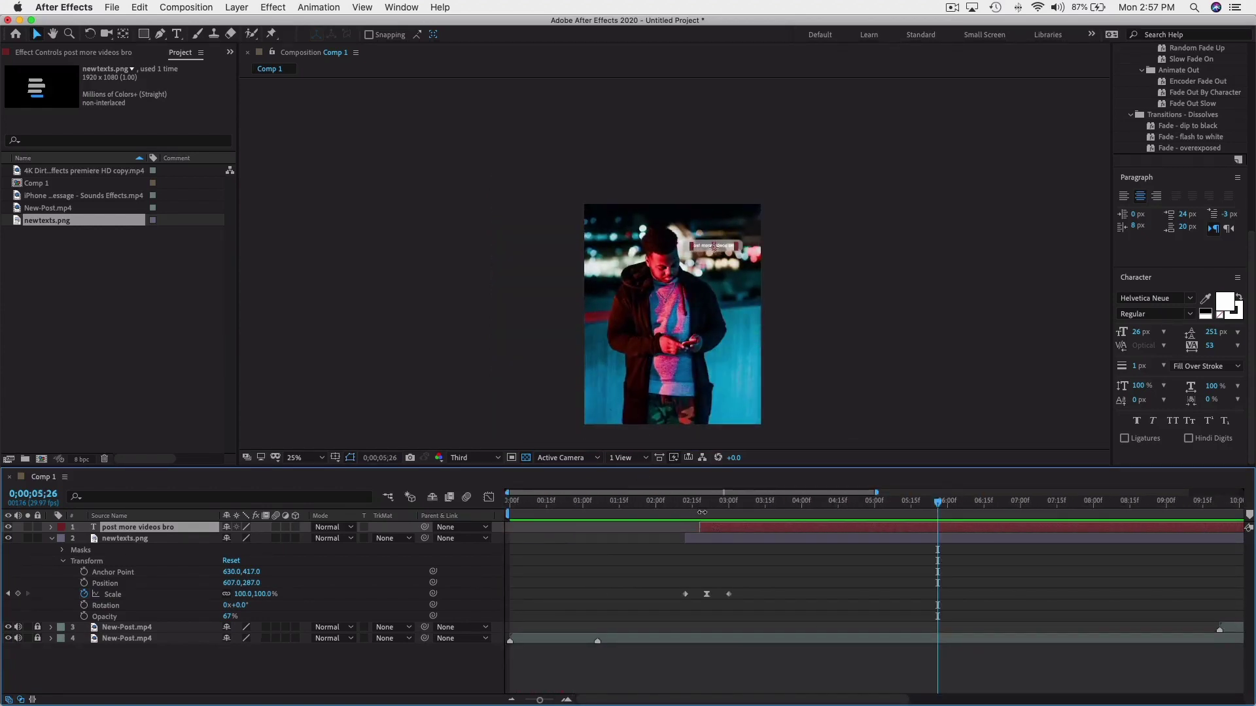
Search the effects and presets for "type" and apply the Typewriter preset to the "post more videos bro" layer.
scroll(1163, 177, up, 5)
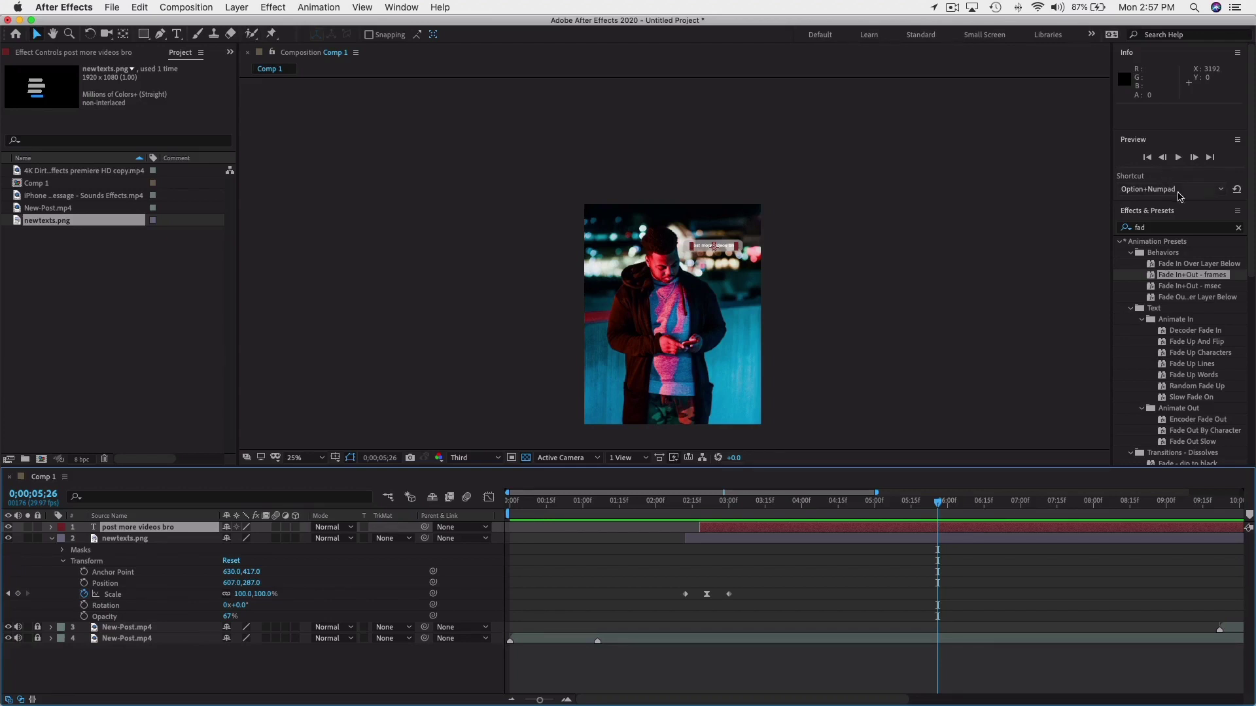
click(1180, 227)
key(BackSpace)
key(BackSpace)
key(BackSpace)
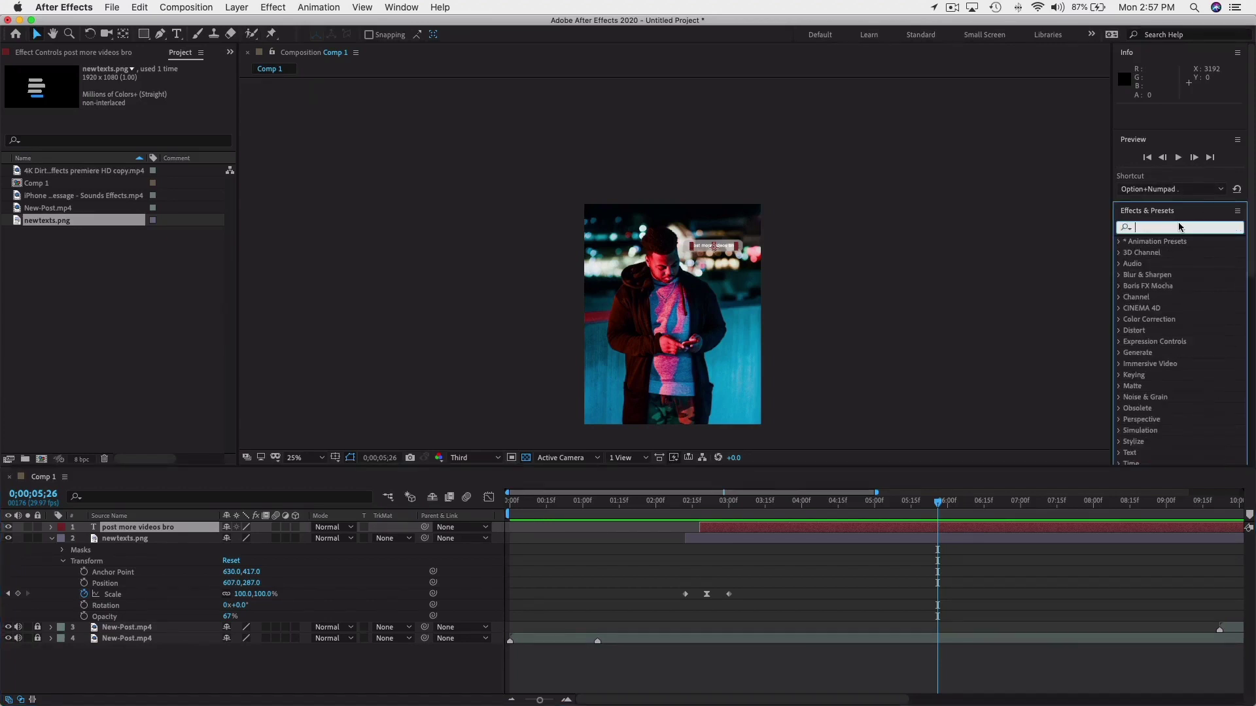
click(1180, 227)
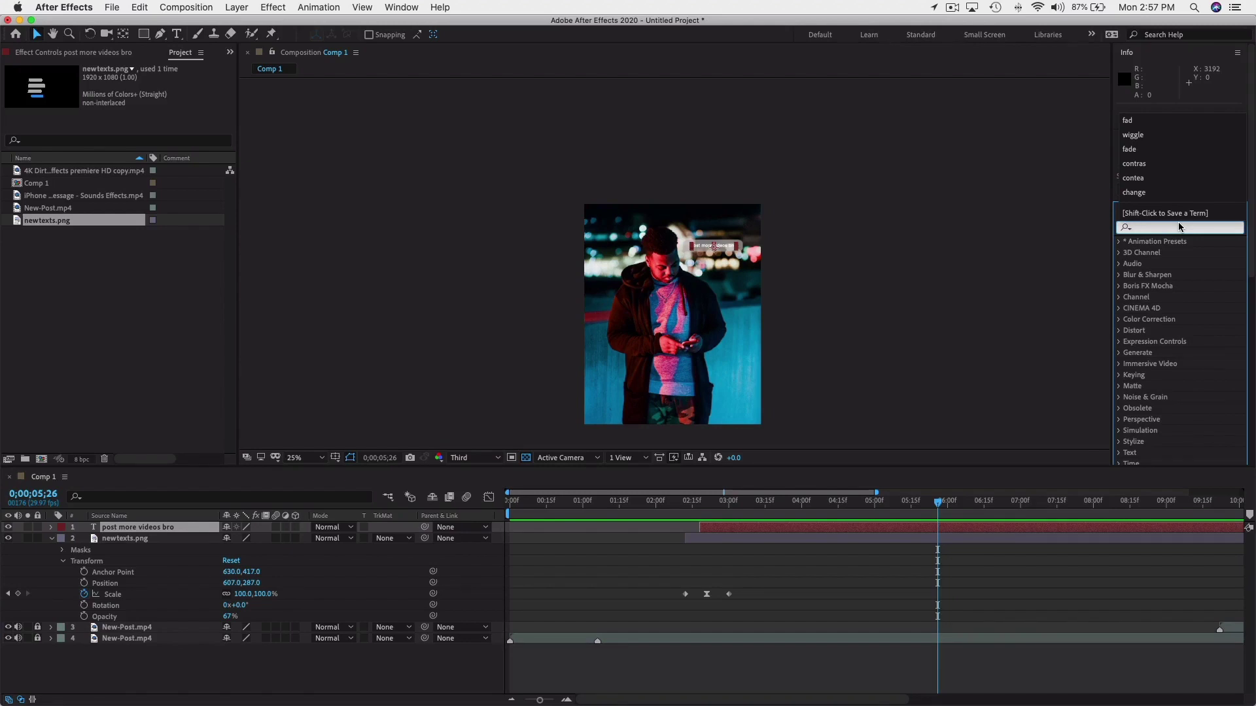
click(1180, 227)
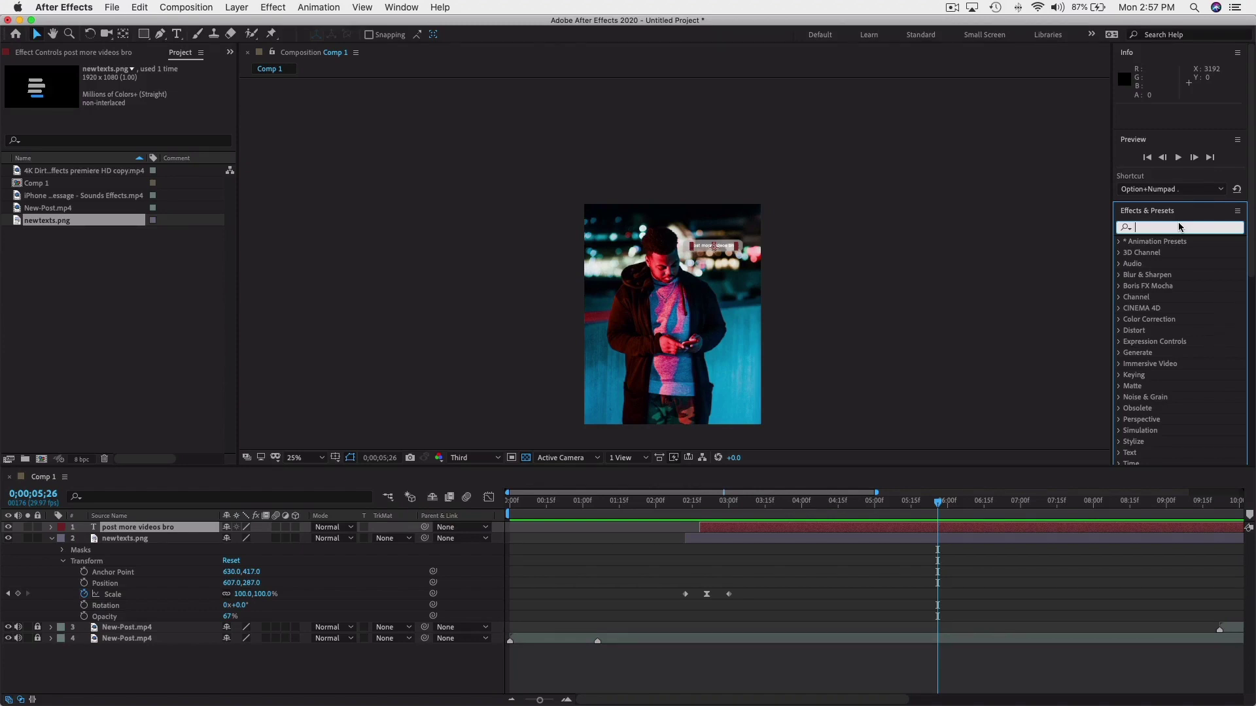
text(type)
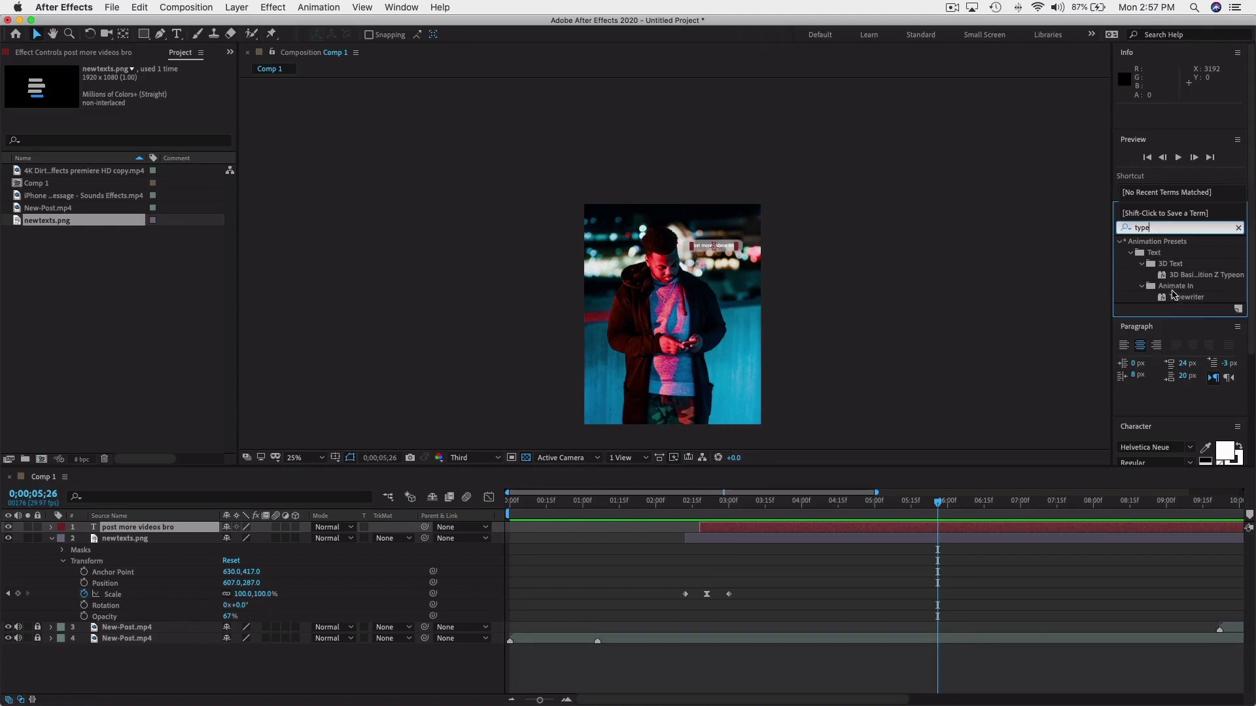
drag(1184, 299, 826, 530)
scroll(733, 260, up, 4)
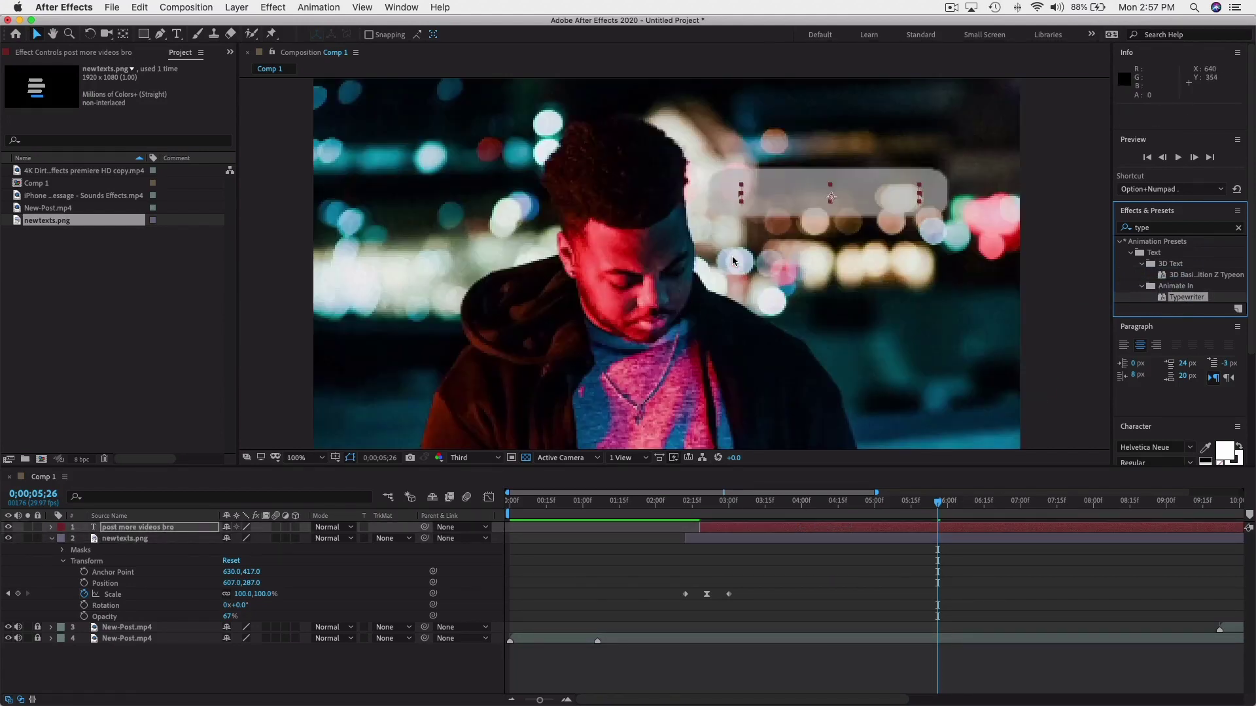
Preview the typewriter animation from 0;00;01;29 and undo the message layer's last time shift.
key(space)
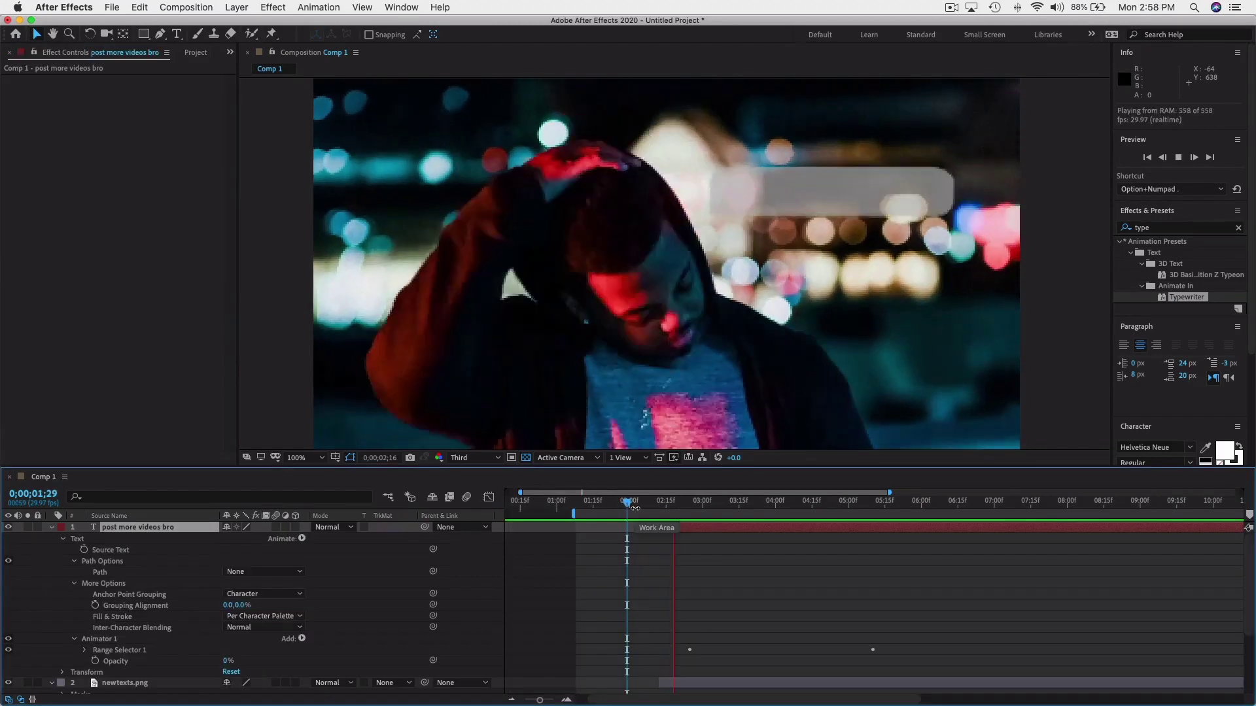
key(space)
drag(680, 632, 915, 674)
click(877, 657)
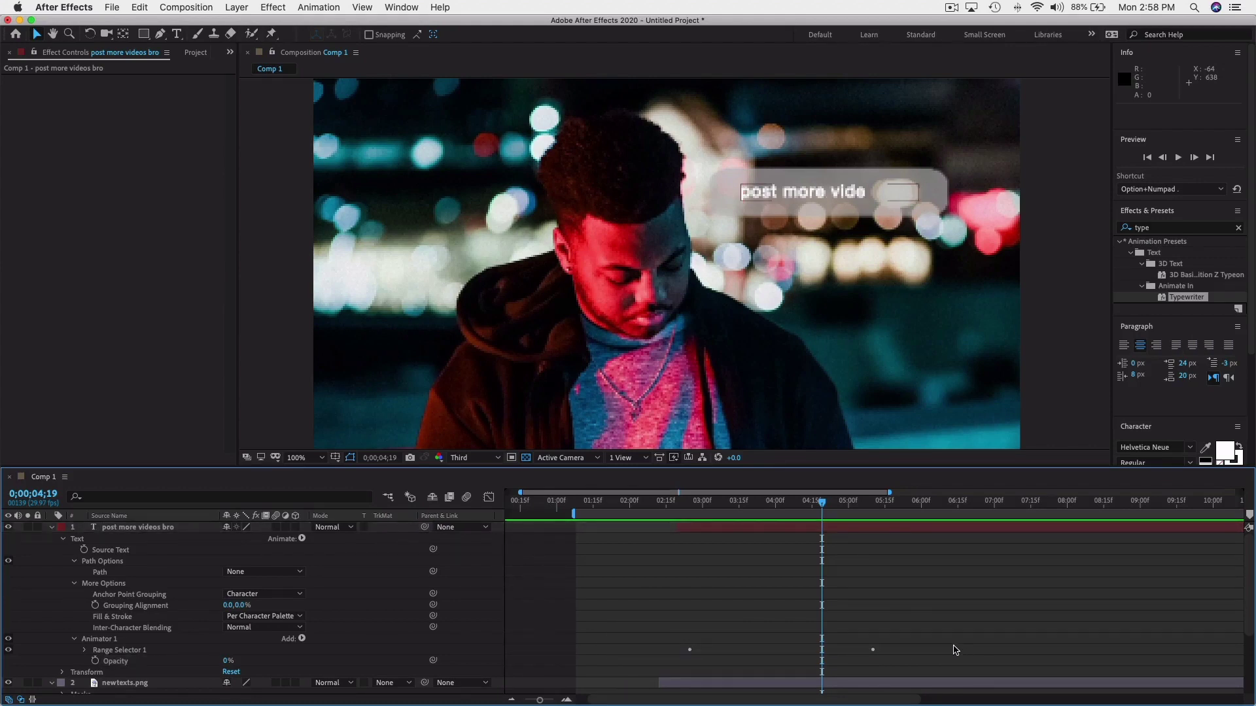
key(super+z)
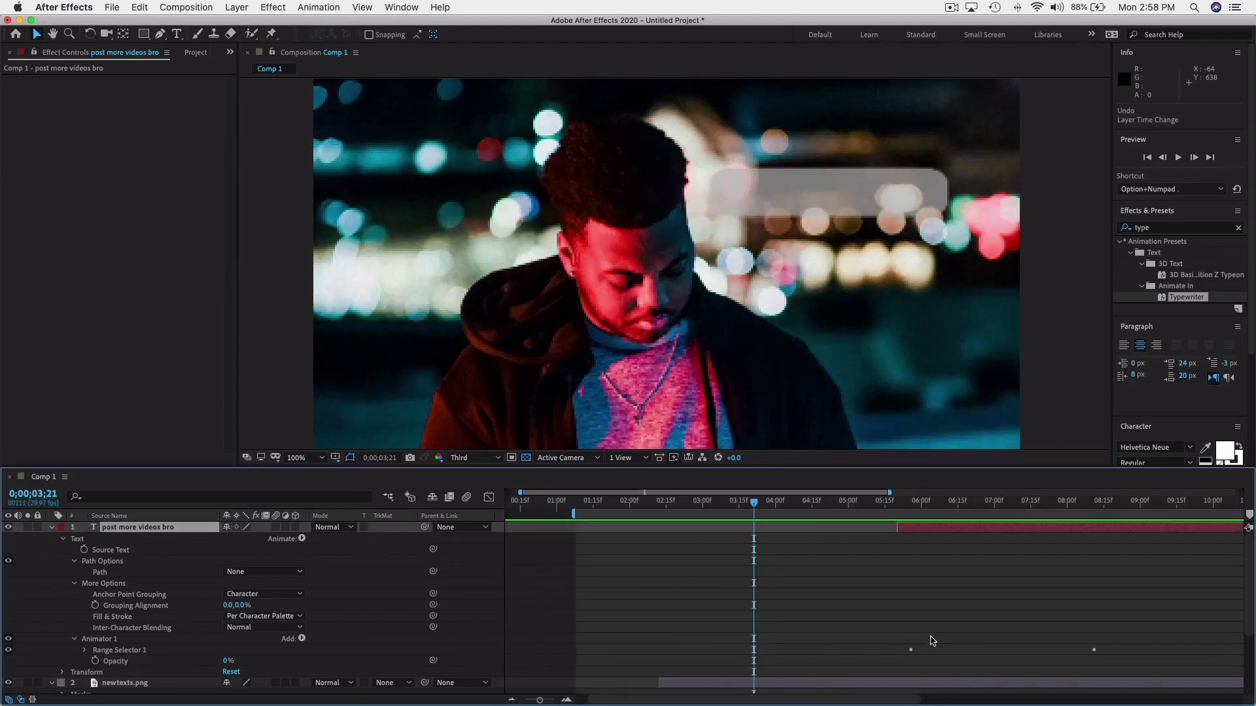
Try retiming the "post more videos bro" layer from 0;00;05;26 back to the newtexts.png layer's start, previewing from 0;00;02;07.
key(super+z)
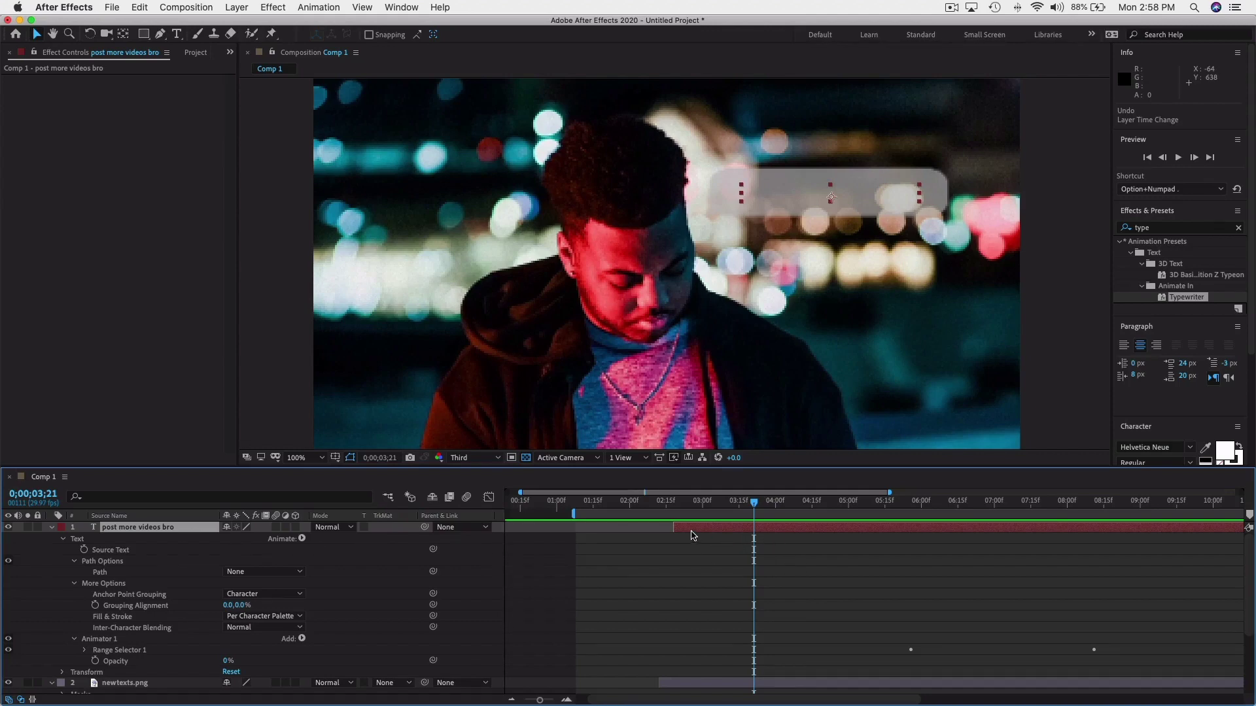
key(space)
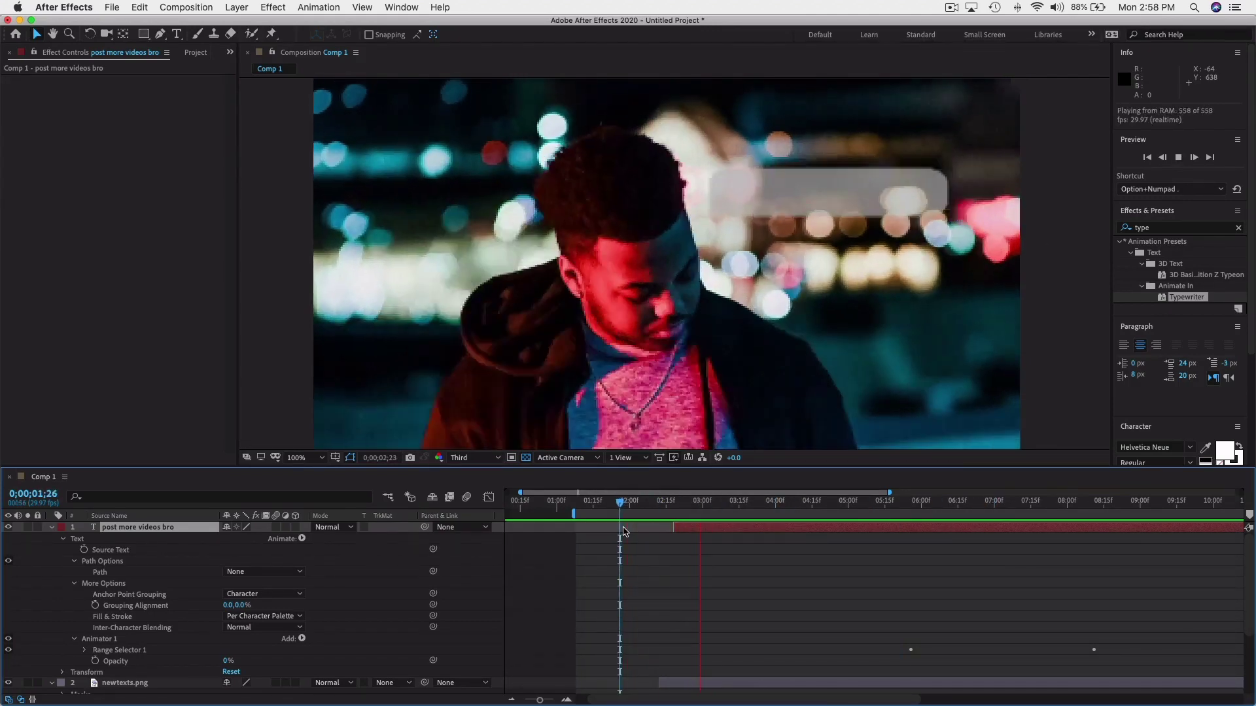
click(914, 504)
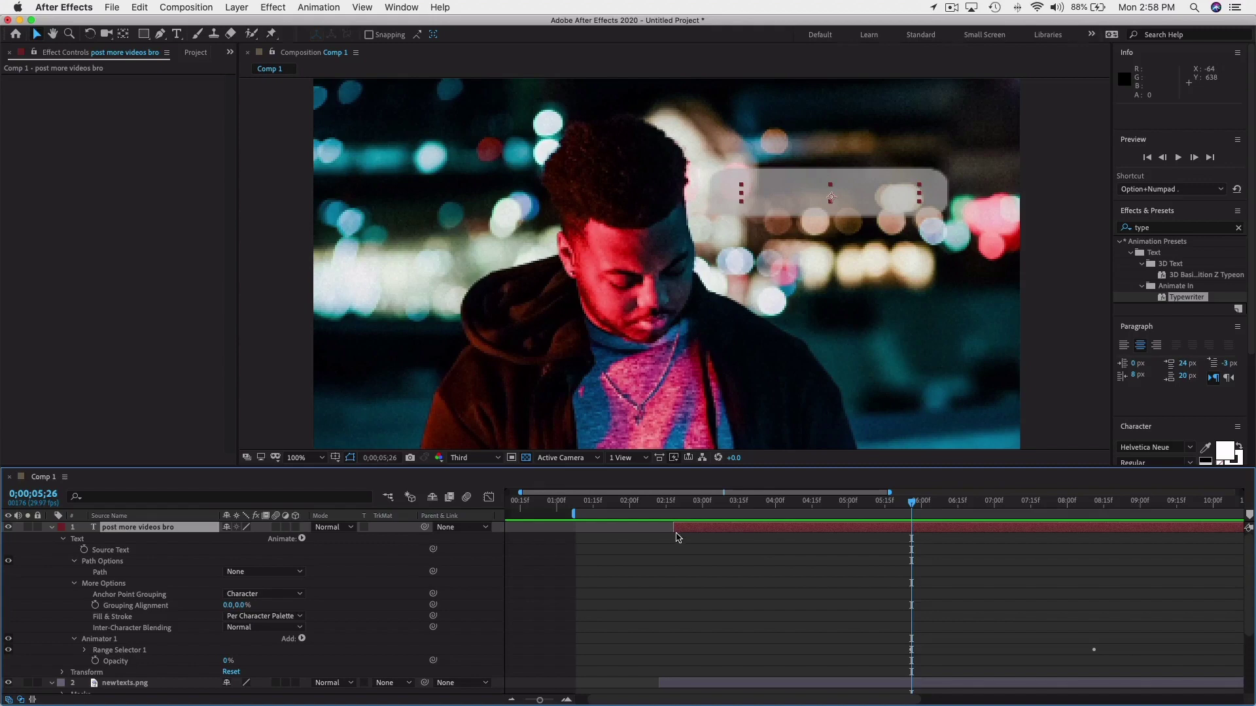
key(alt+bracketleft)
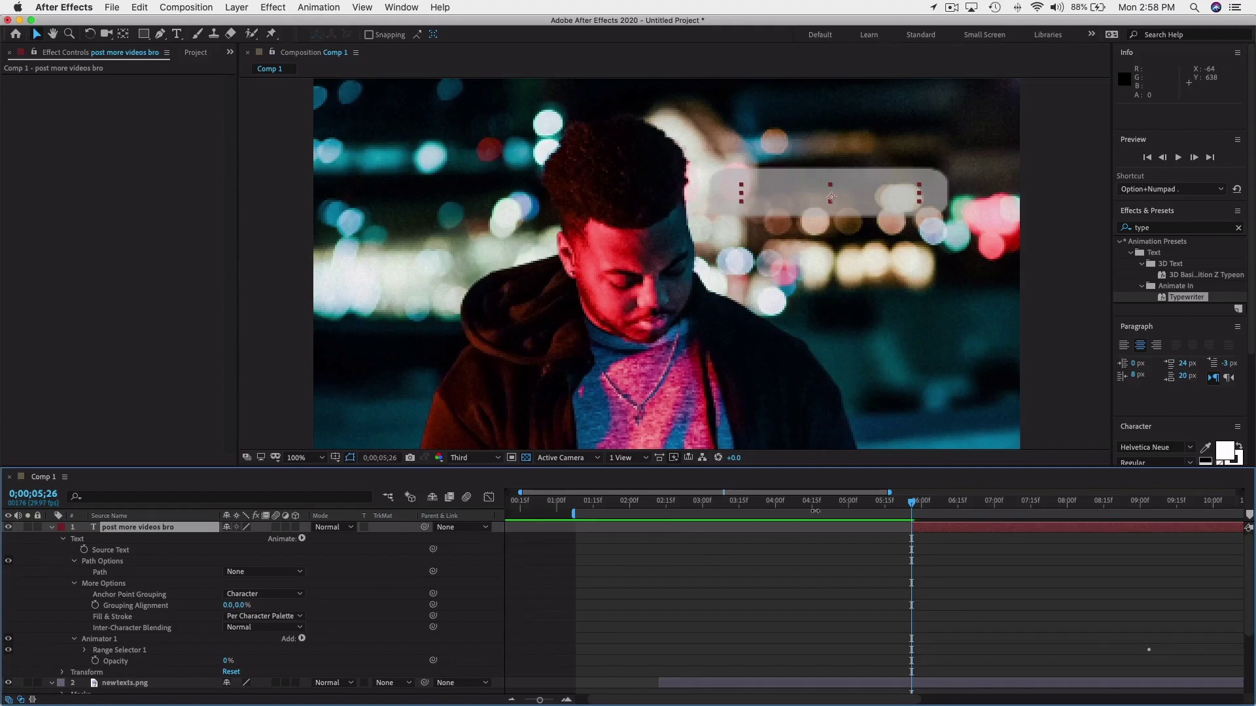
drag(934, 531, 678, 530)
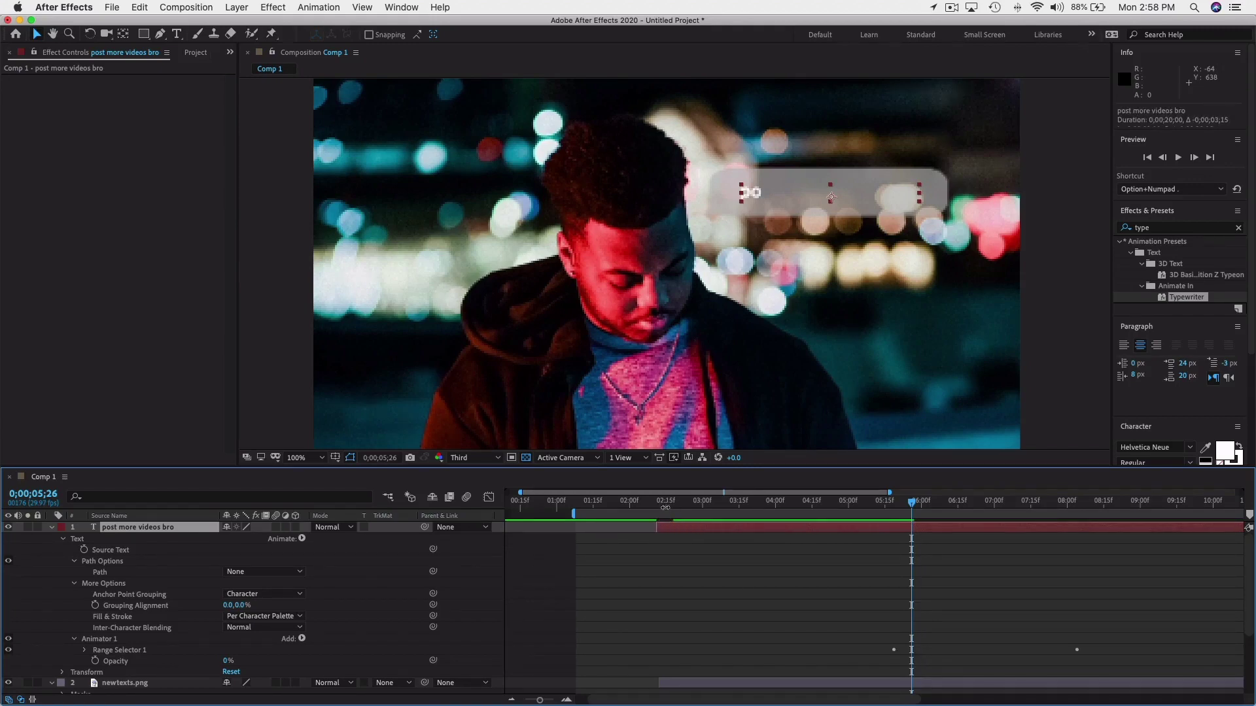
click(647, 509)
key(space)
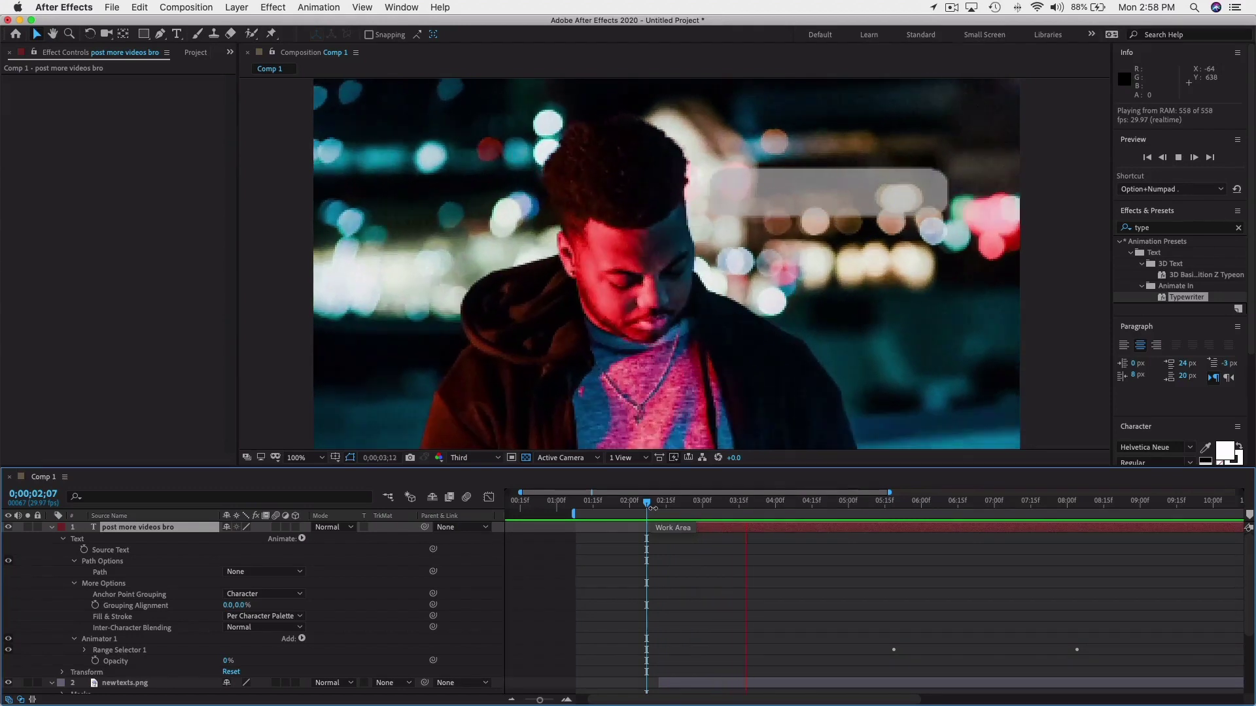
Undo the message layer's shift, start the layer at 0;00;05;26 and preview the typewriter timing.
key(ctrl+z)
drag(914, 530, 724, 532)
key(super+z)
key(bracketleft)
click(905, 512)
key(space)
scroll(177, 640, down, 3)
scroll(176, 640, right, 2)
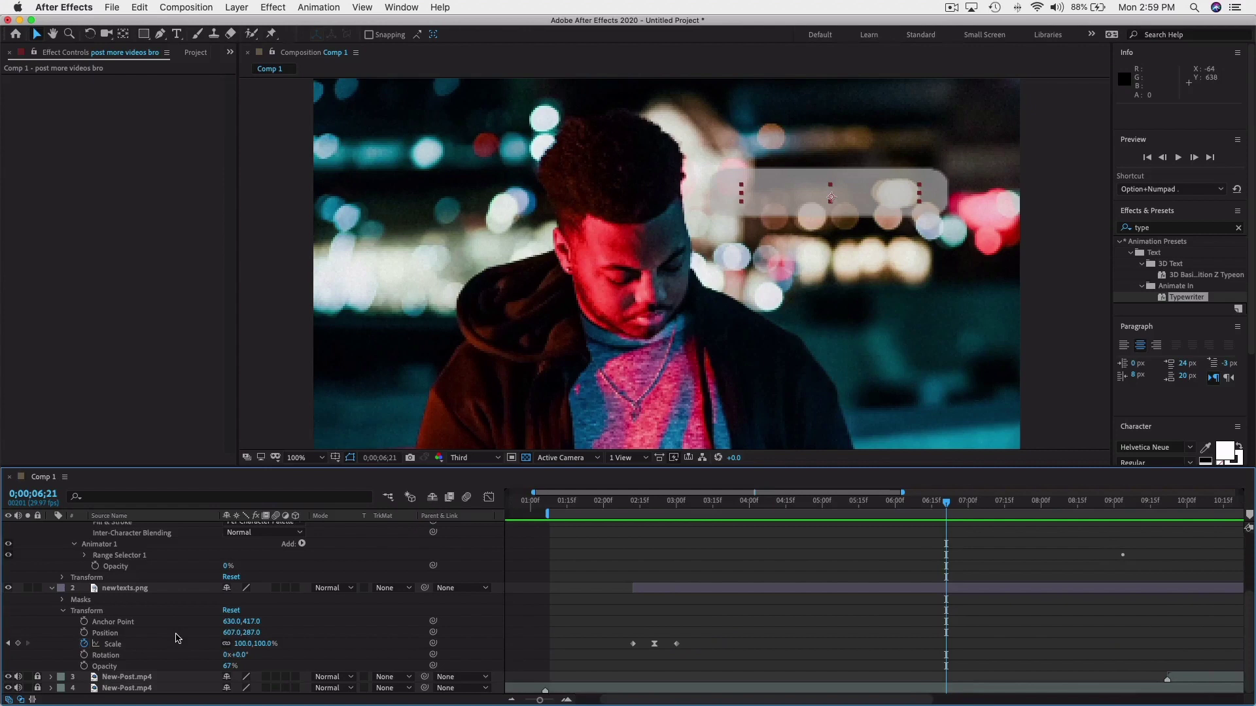
Expand Range Selector 1 of the message layer's Animator 1 and enlarge the timeline to show its Start keyframes.
scroll(176, 638, up, 3)
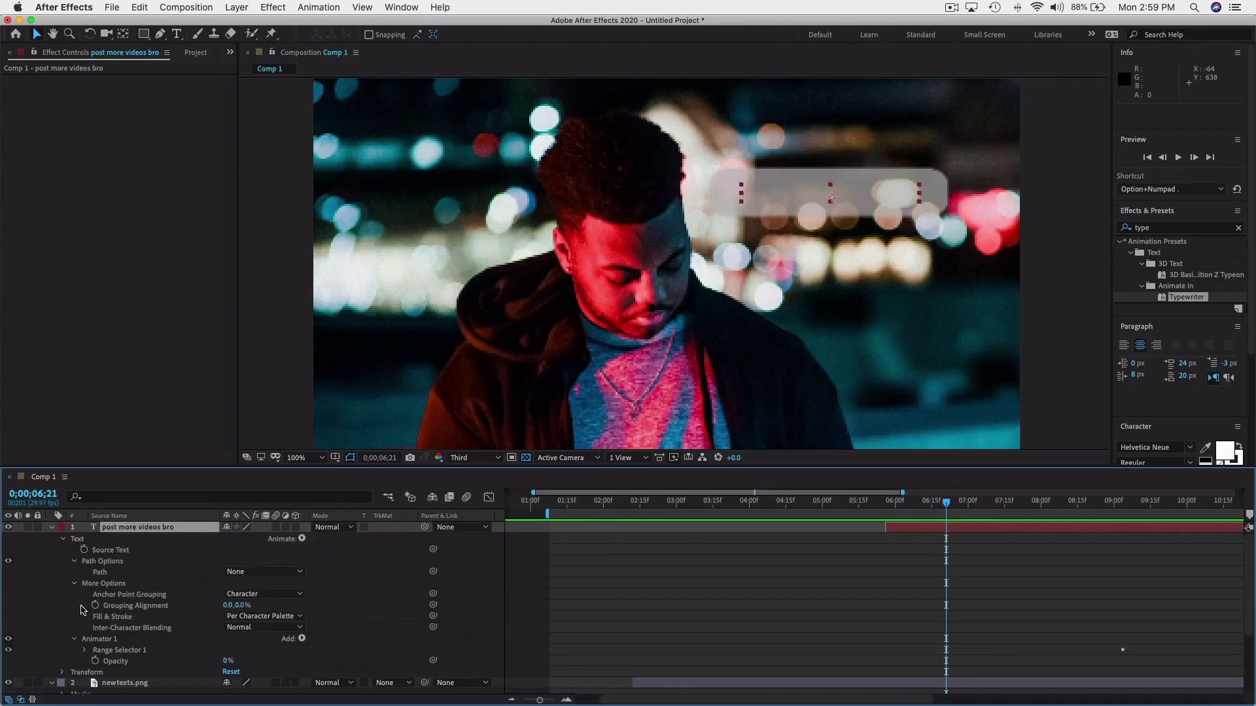
scroll(79, 642, right, 2)
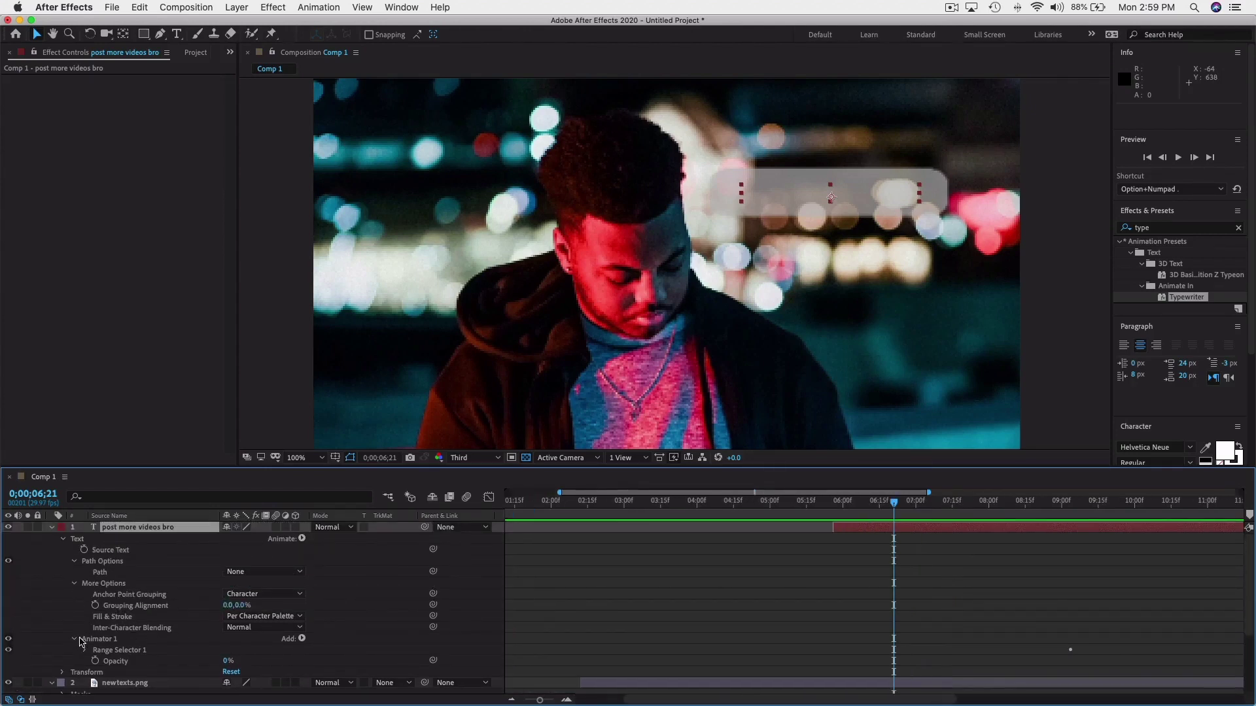
click(85, 650)
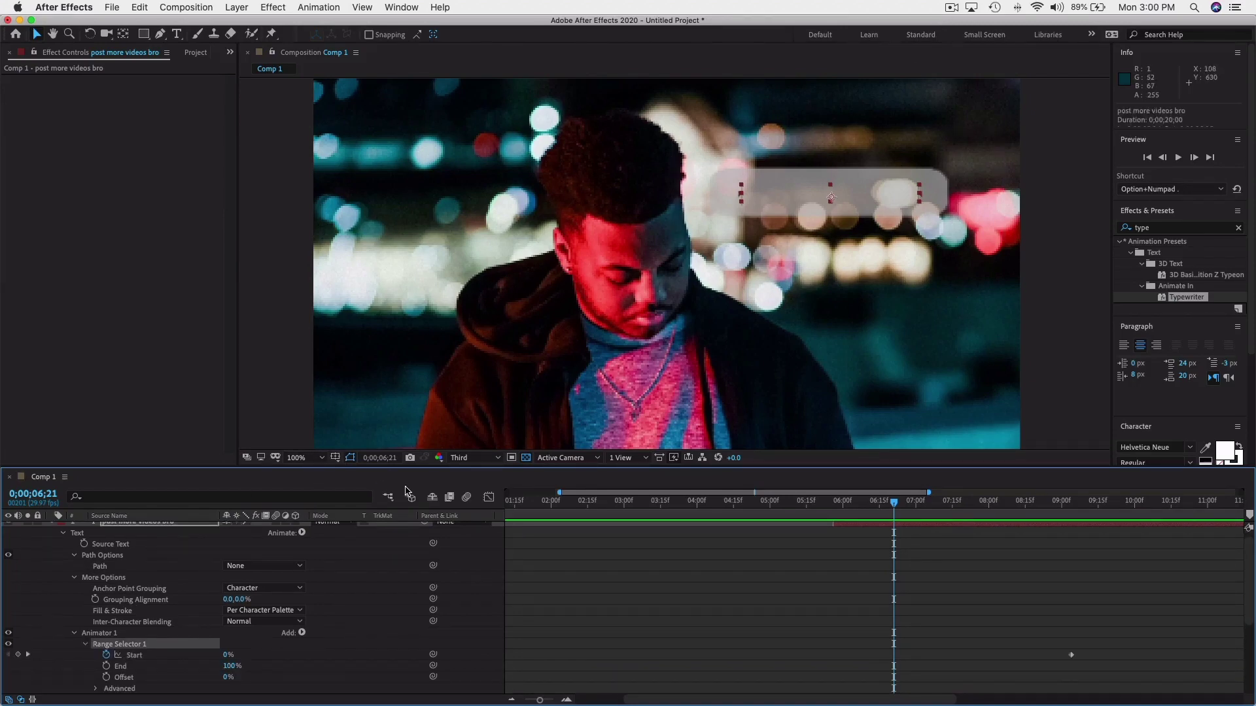
scroll(907, 572, up, 1)
drag(837, 469, 830, 286)
scroll(667, 454, right, 10)
scroll(667, 453, left, 6)
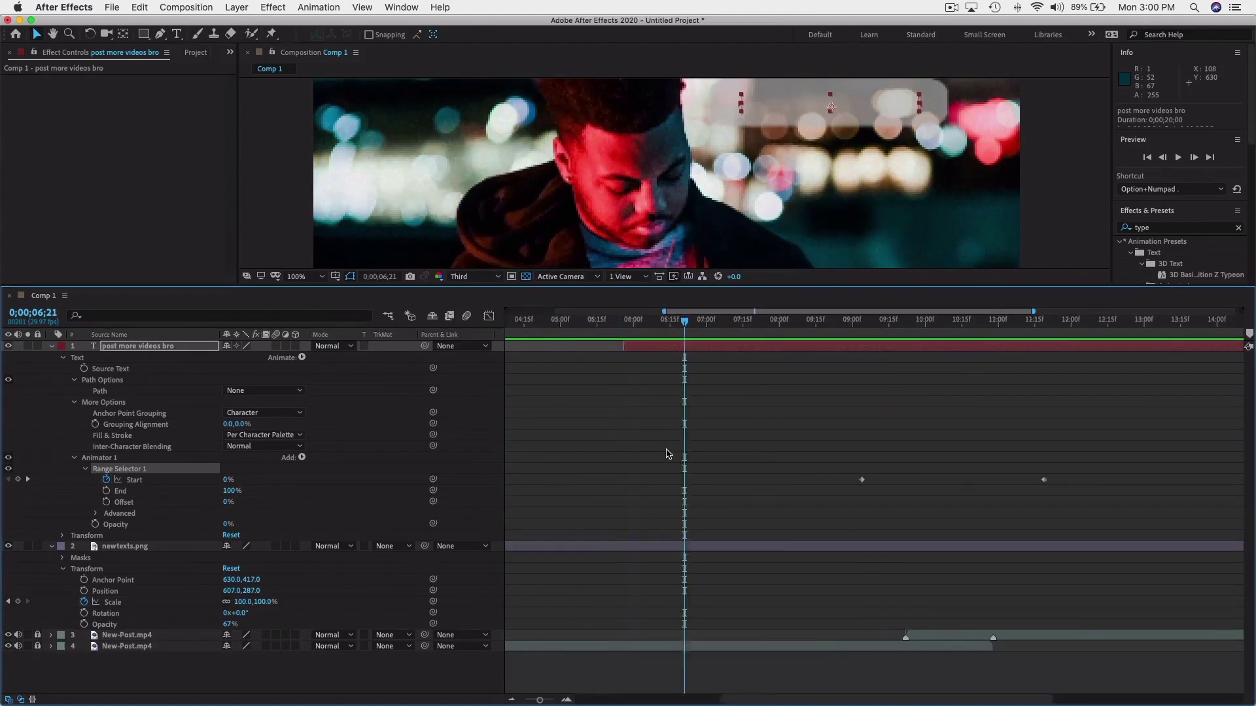
mouse_move(746, 286)
mouse_down()
mouse_move(752, 514)
mouse_move(752, 297)
mouse_up()
Space the Start keyframes about one second apart and shift the message layer to begin together with the newtexts.png layer.
click(966, 484)
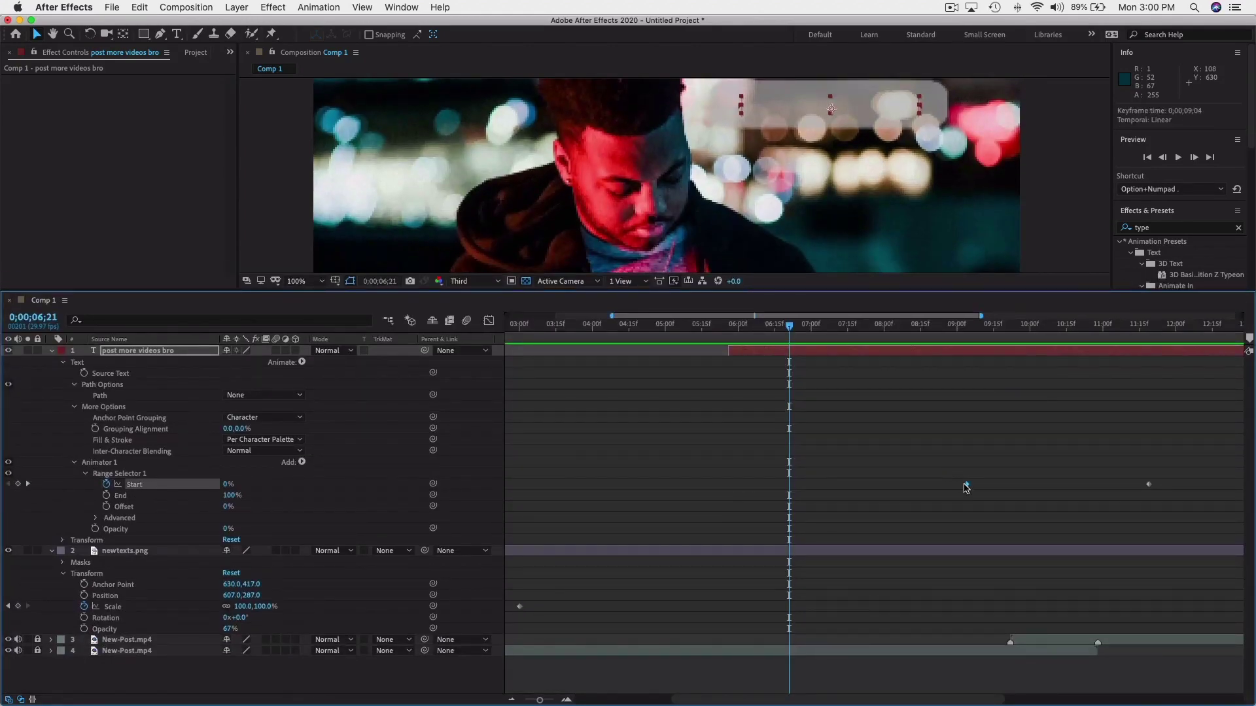
drag(967, 484, 795, 487)
drag(1149, 484, 1144, 485)
drag(864, 484, 660, 340)
drag(1007, 351, 712, 364)
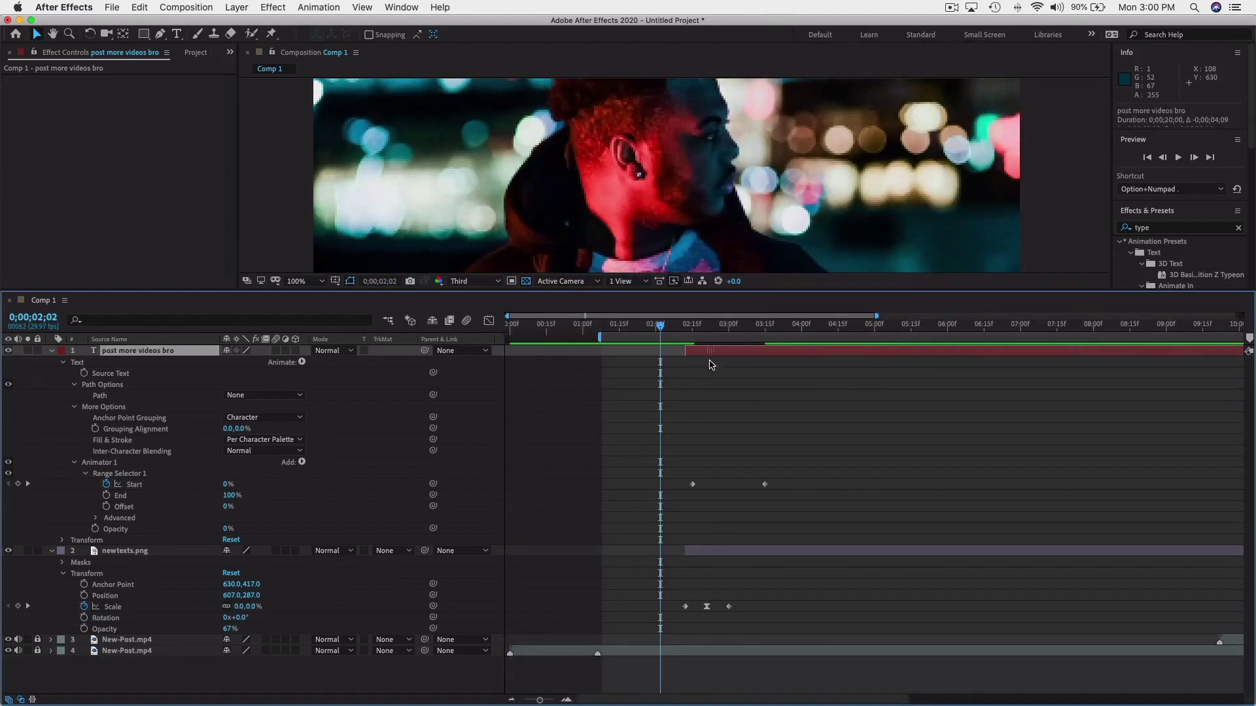
Preview the retimed typewriter message from 0;00;01;21 with the composition view at 50%.
key(space)
click(634, 325)
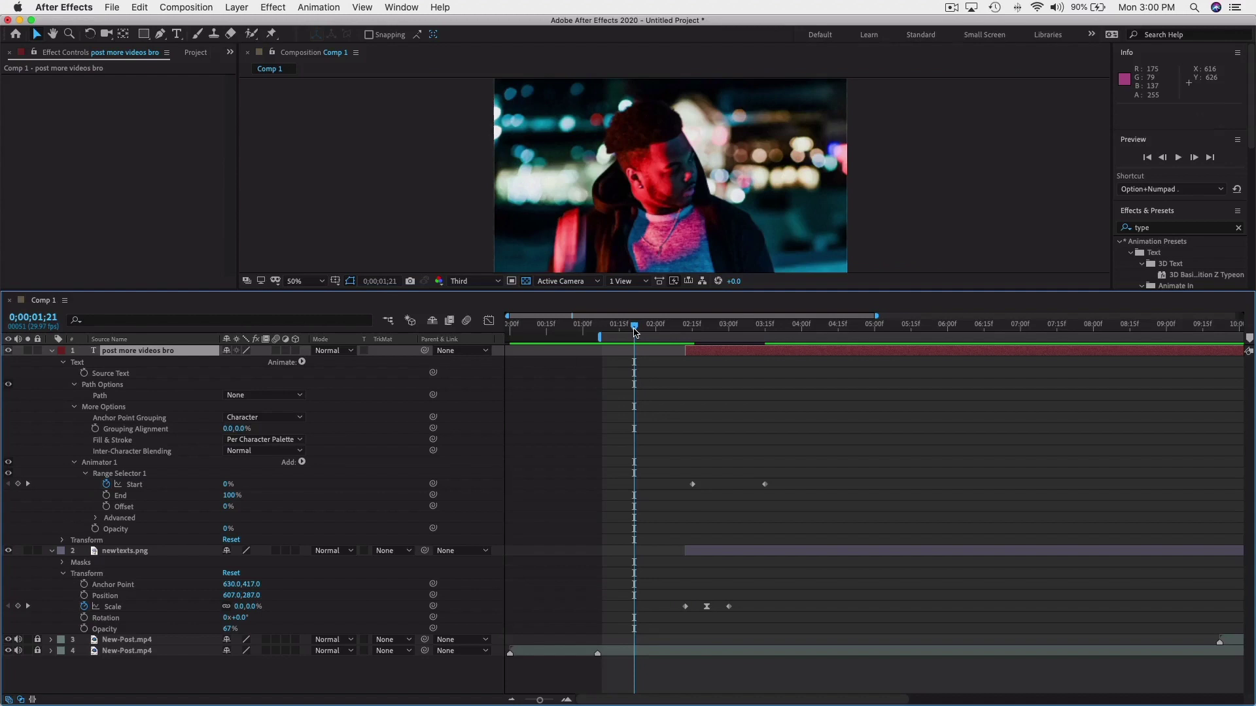
key(space)
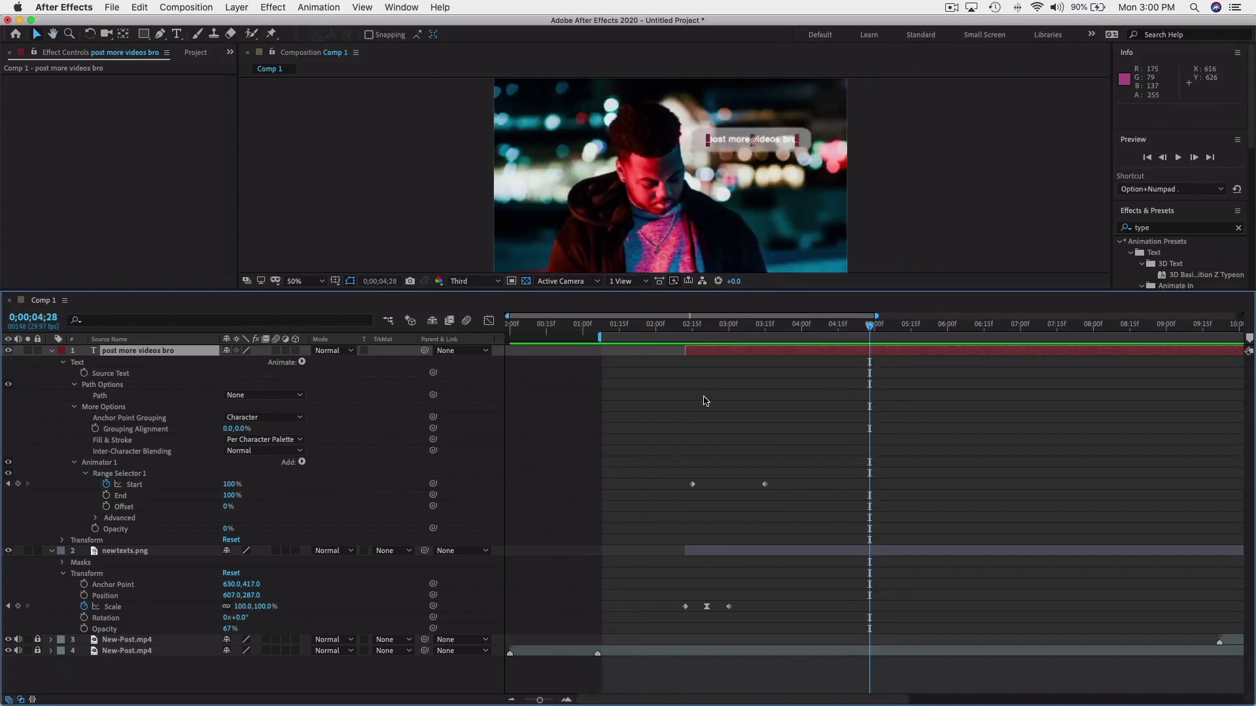
click(573, 324)
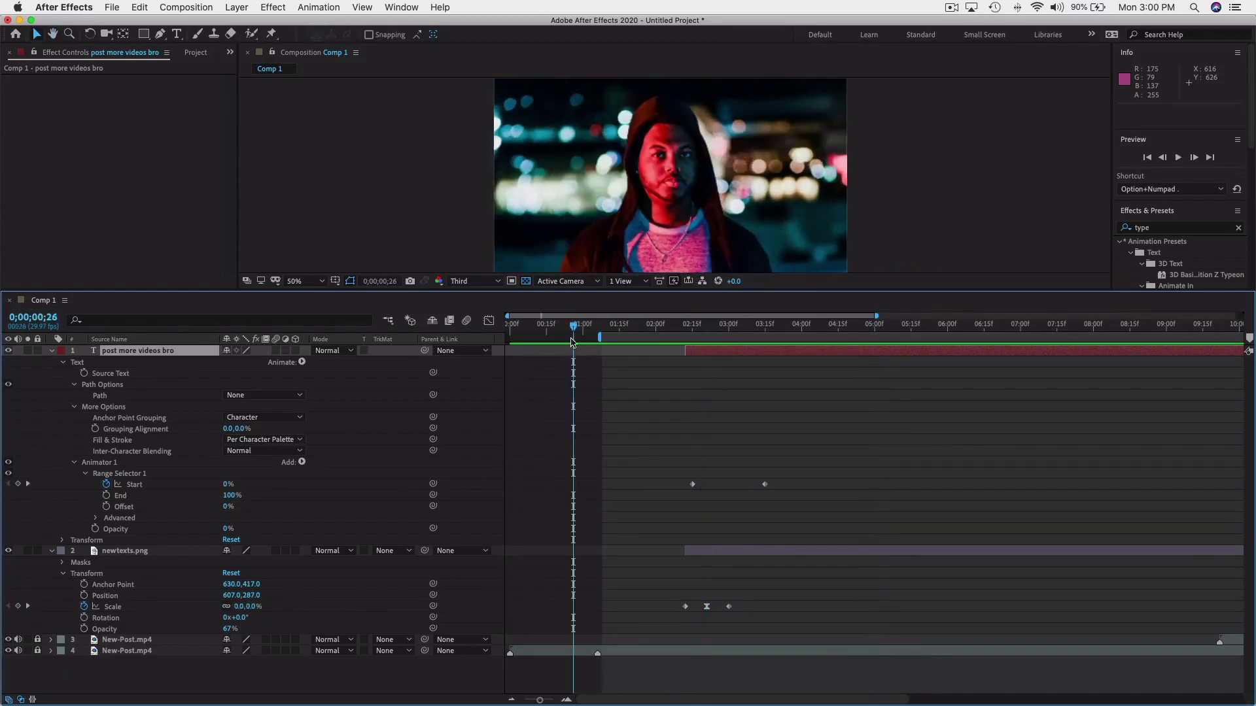
Delete Range Selector 1 and Animator 1 from the "post more videos bro" layer, checking playback from 0;00;02;01 in between.
click(852, 439)
click(118, 474)
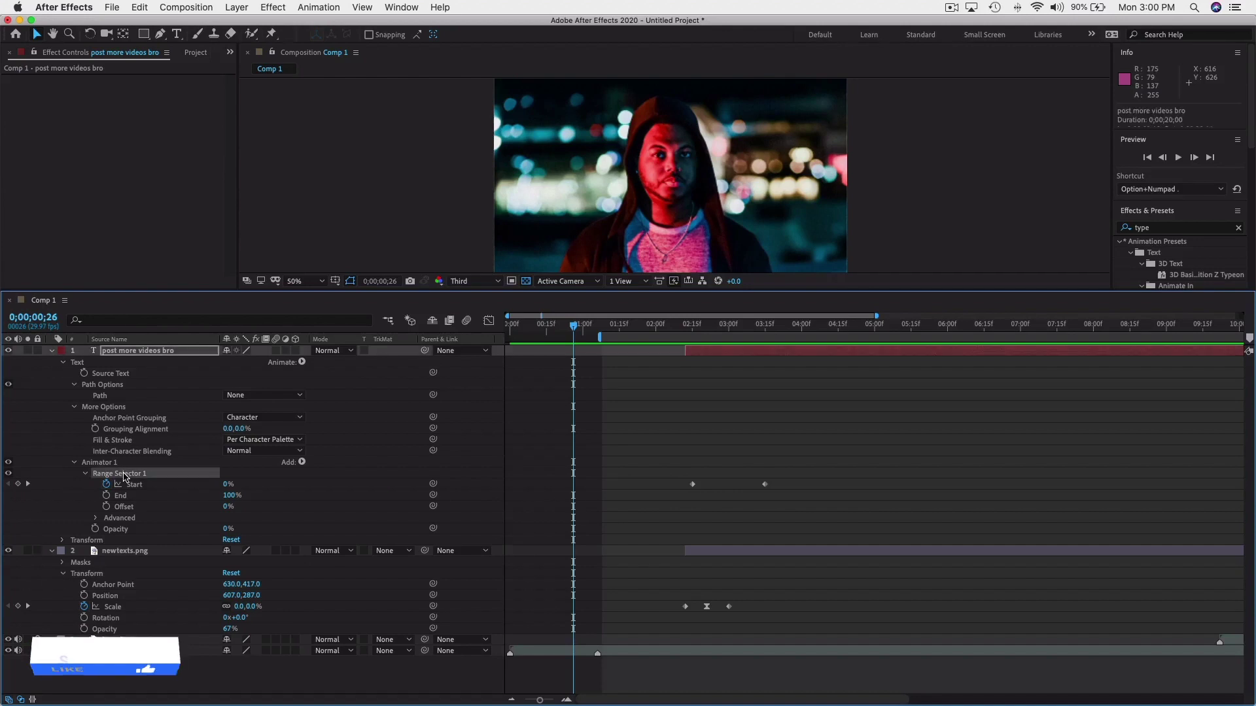
key(Delete)
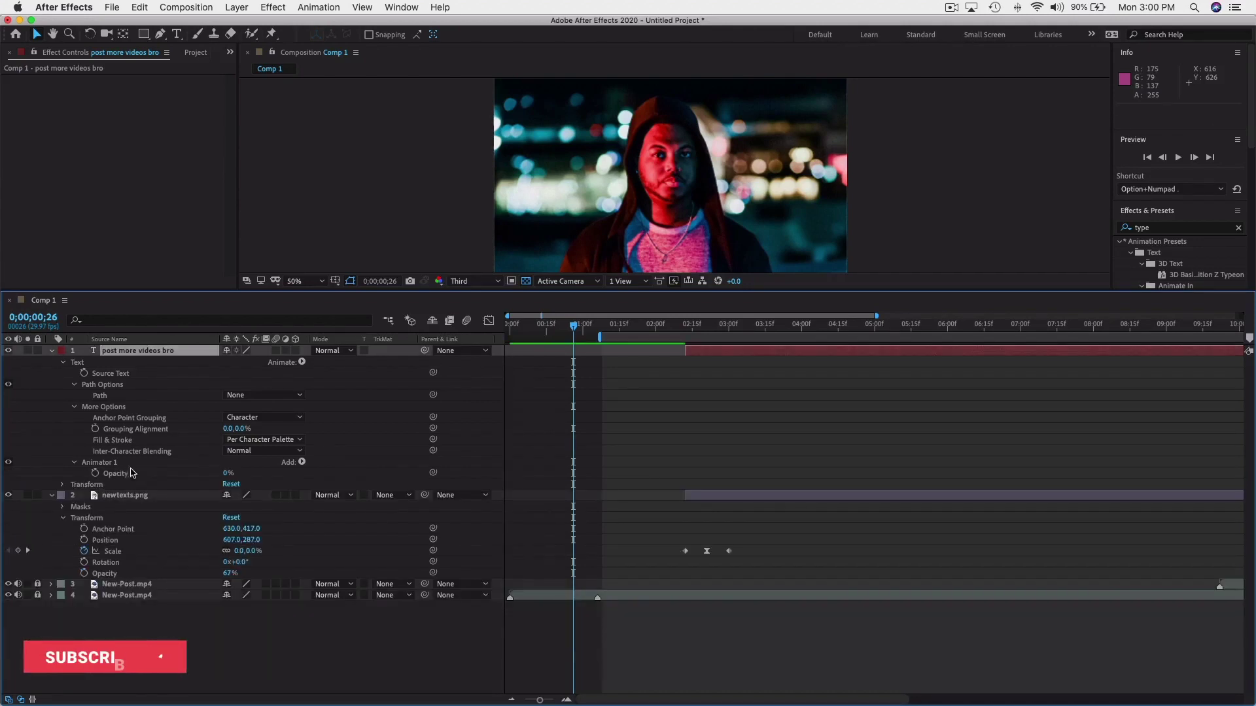
click(657, 325)
key(space)
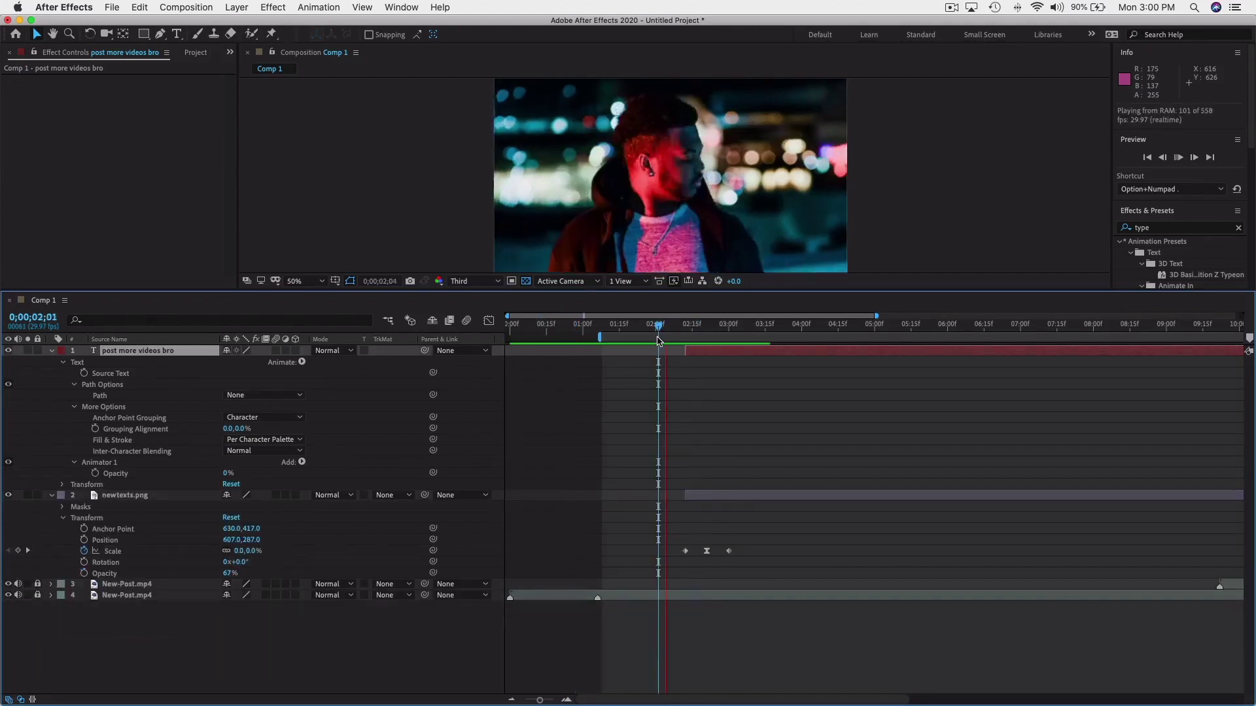
click(118, 462)
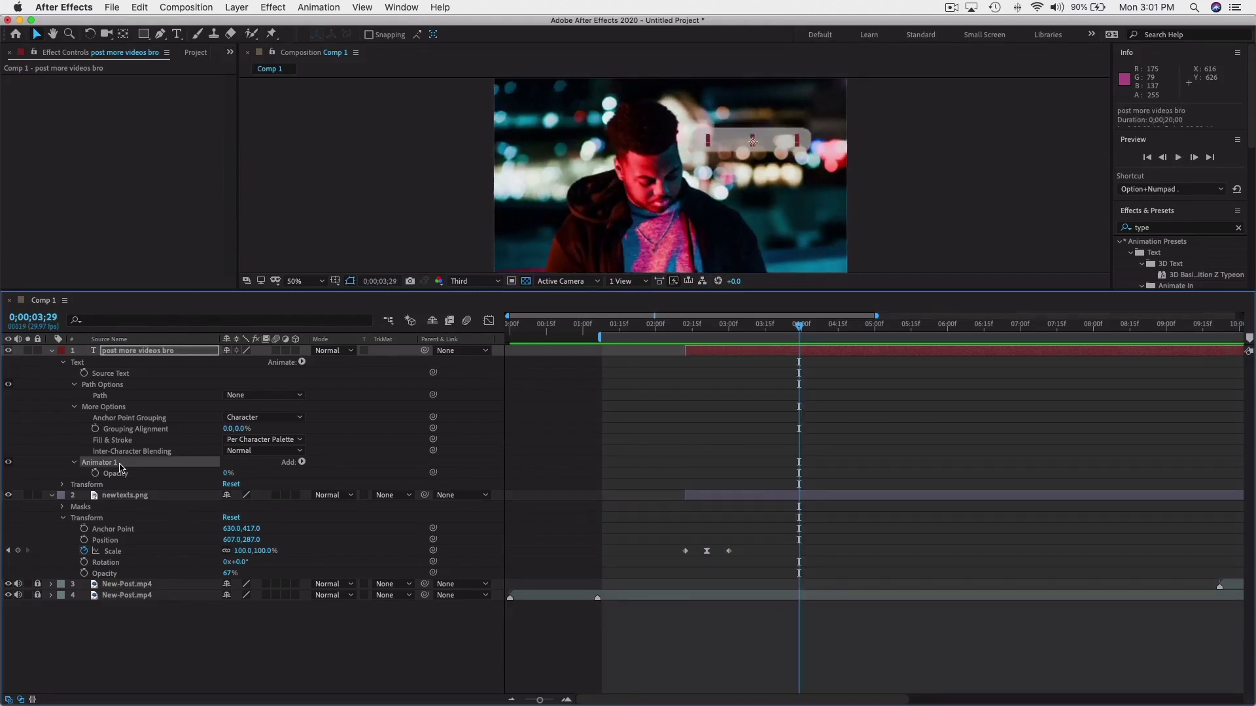
key(Delete)
Preview the message without its typewriter animation from 0;00;02;05 and again from 0;00;02;02.
click(668, 325)
key(space)
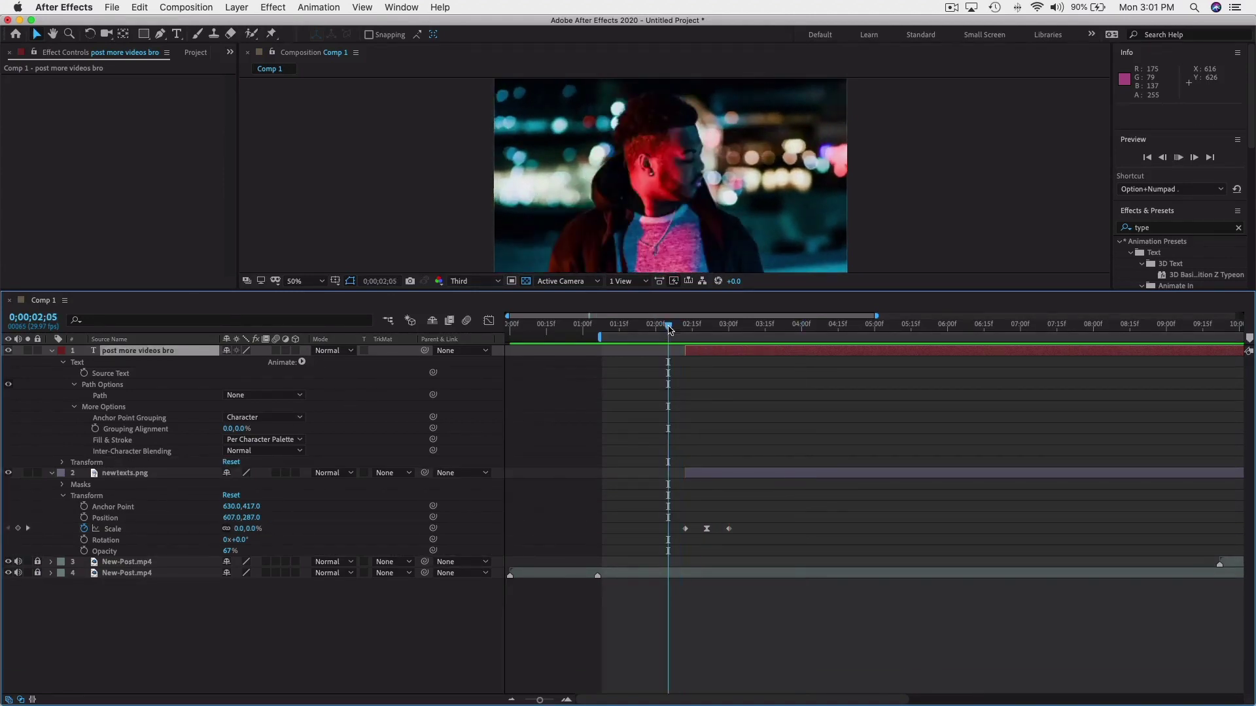
key(space)
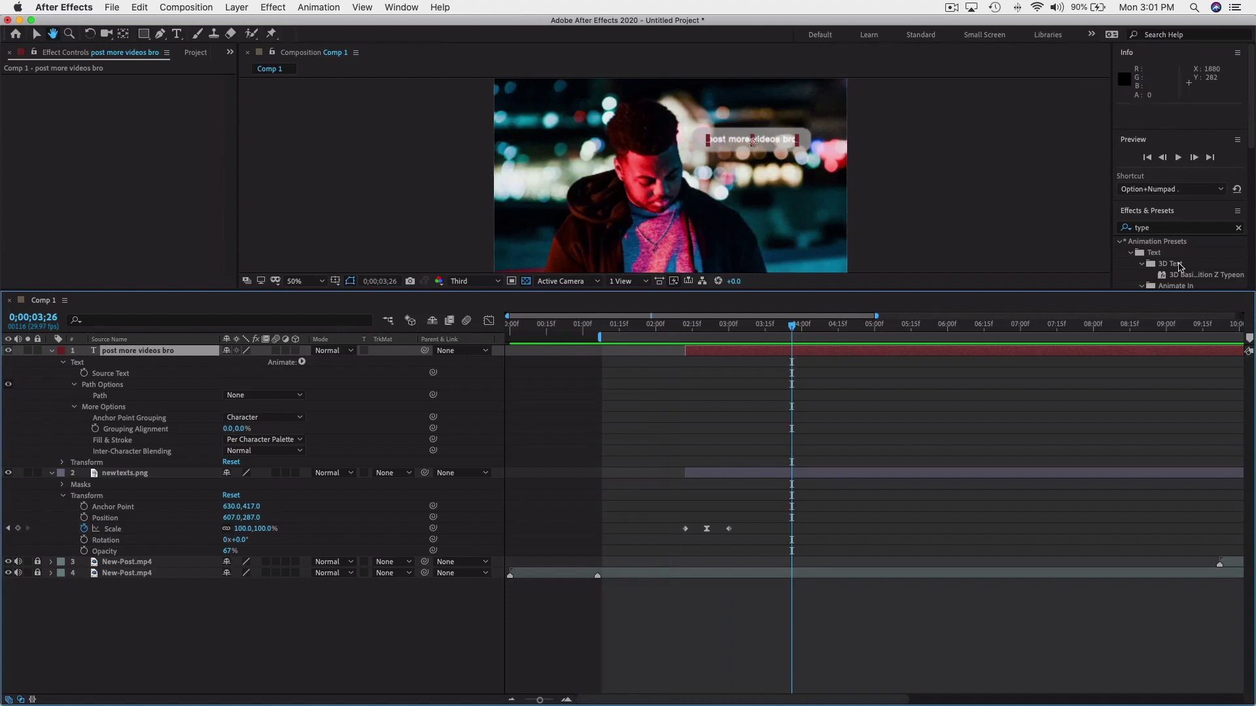
click(660, 325)
key(space)
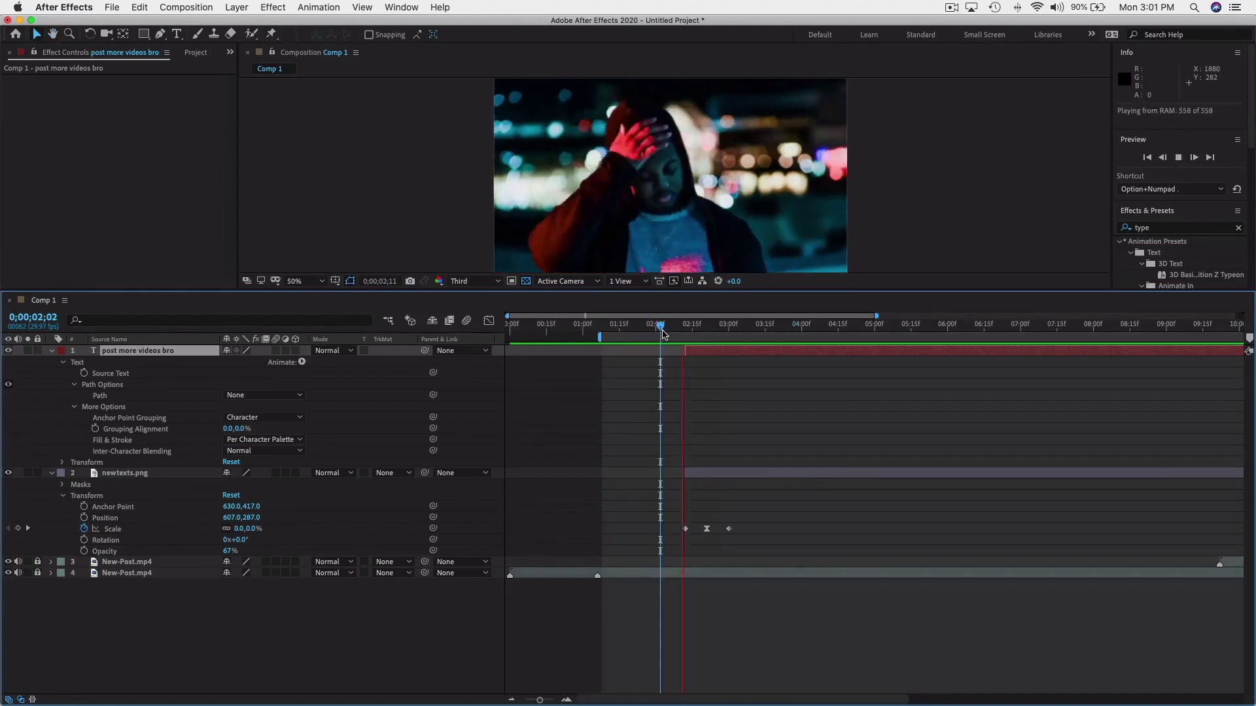
key(space)
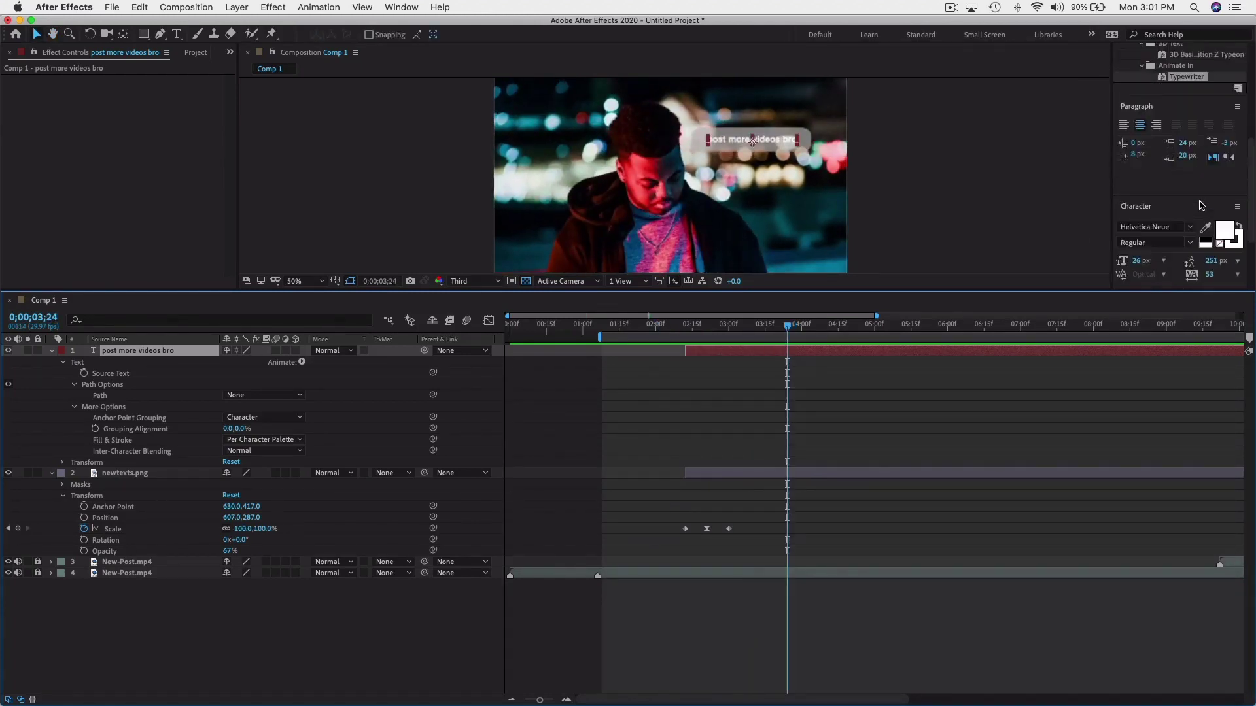
Apply the Typewriter preset to the "post more videos bro" layer again at 0;00;03;24.
scroll(1202, 205, down, 1)
drag(1186, 272, 1151, 212)
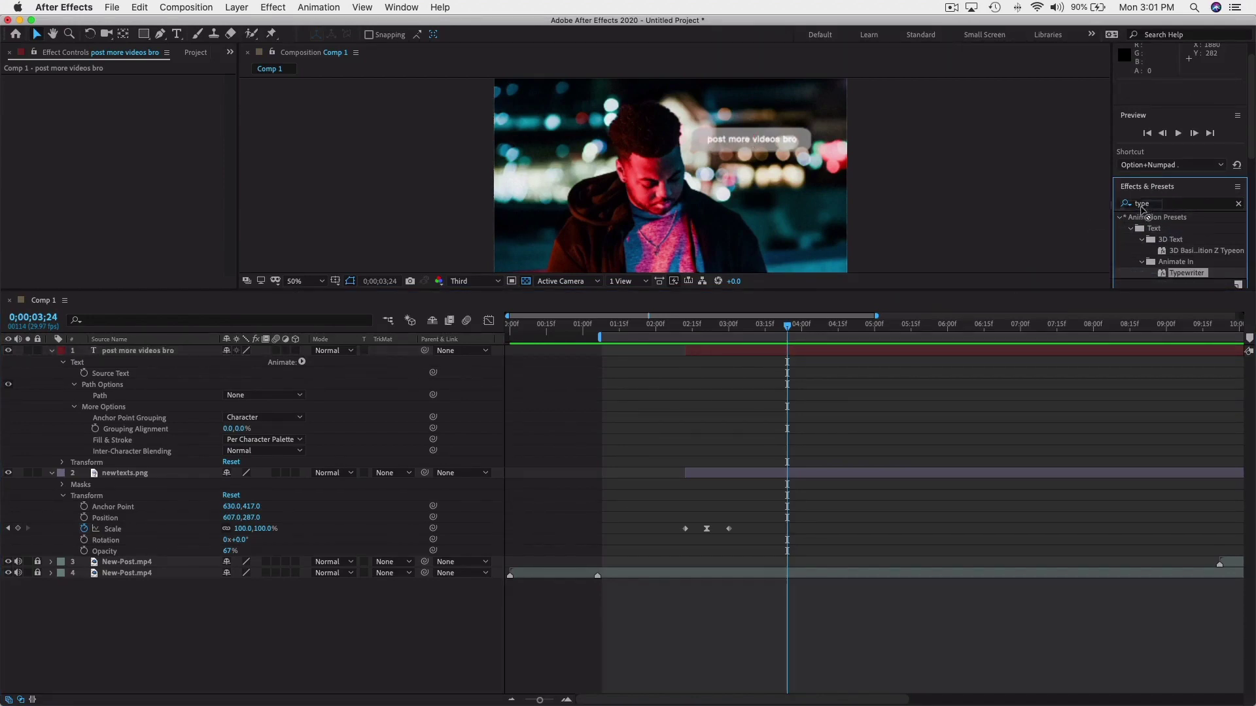
drag(1165, 272, 749, 353)
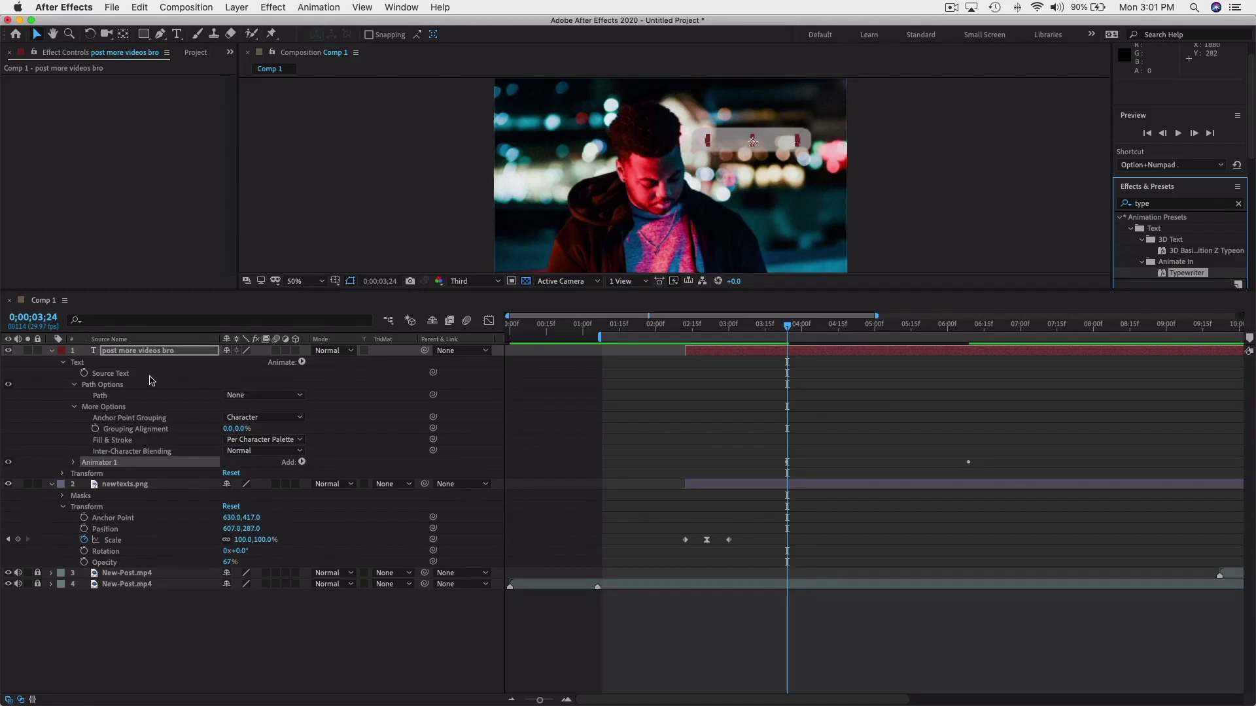
Reveal the message layer's modified properties, including the Range Selector 1 Start keyframes, and move the current time to 0;00;02;02.
click(74, 463)
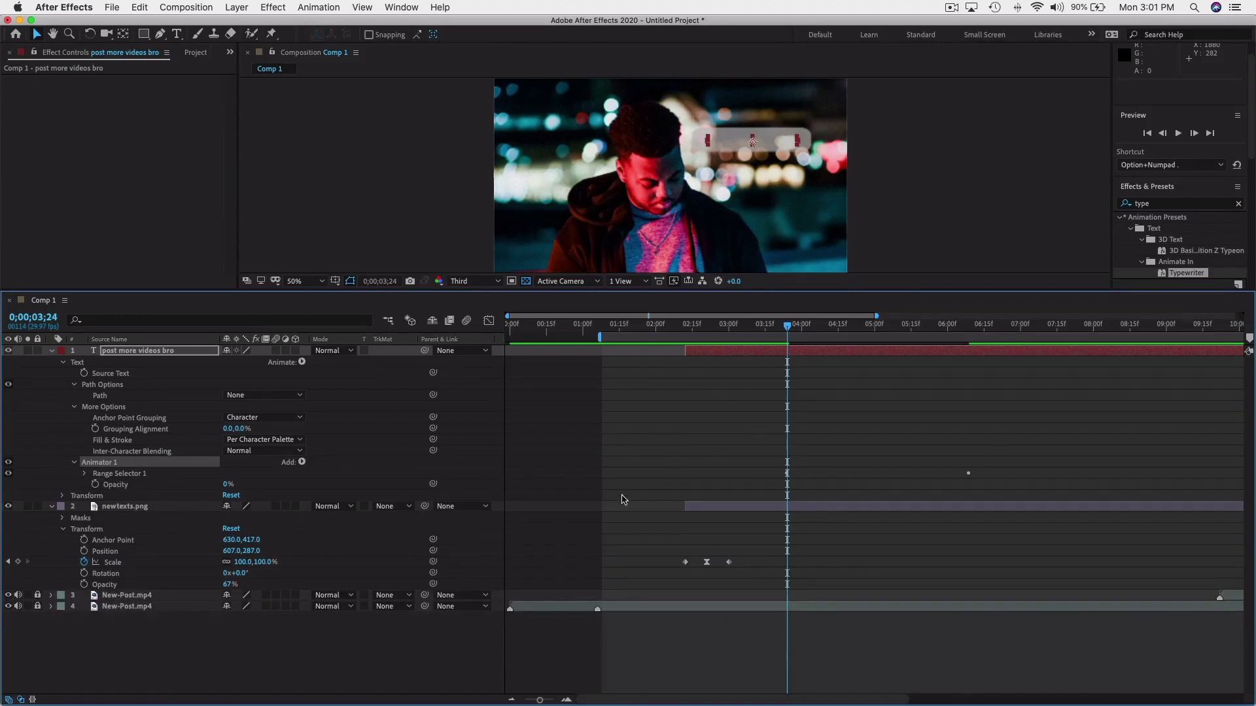
key(u)
key(u)
key(u)
key(u)
key(u)
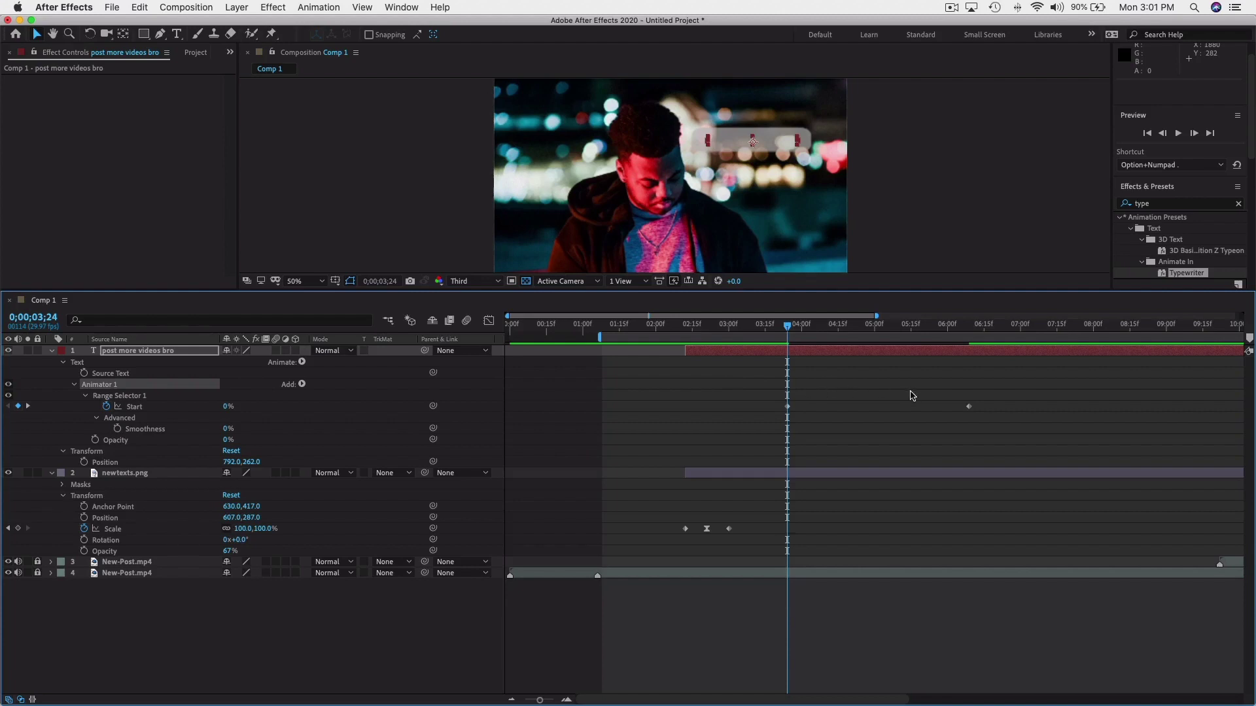
drag(790, 330, 659, 327)
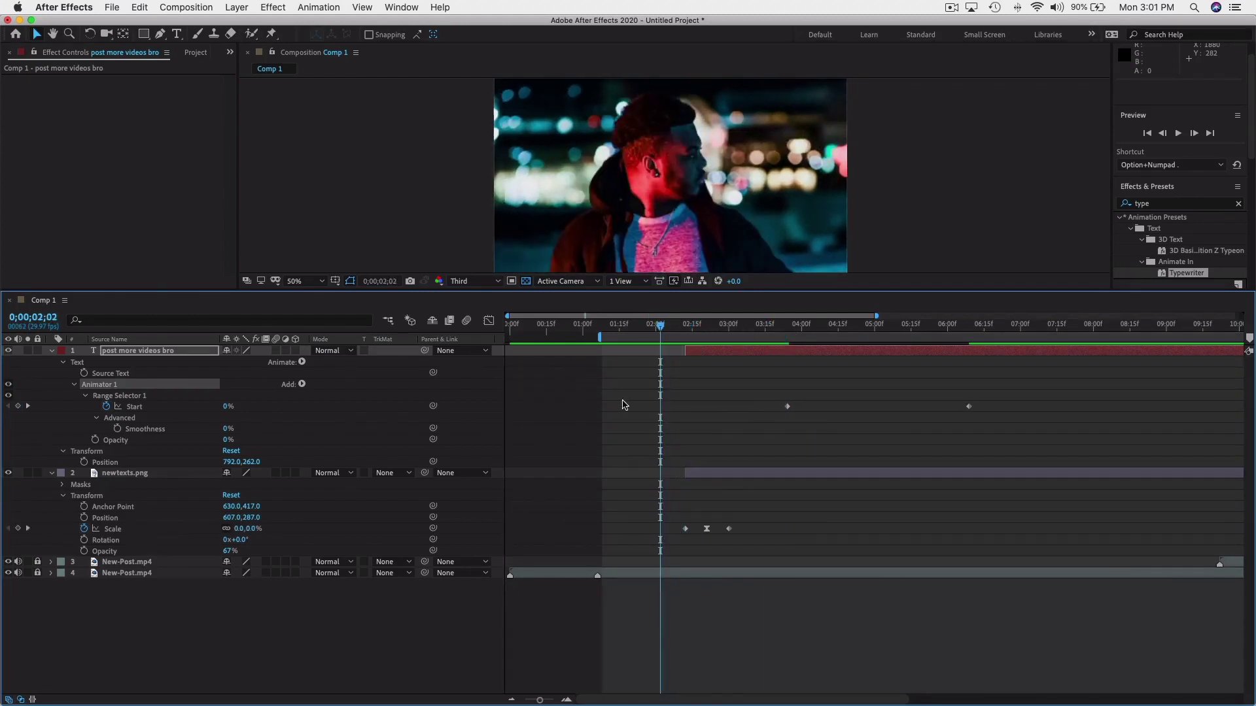
Move the message layer's first Start keyframe to 0;00;02;14 and preview the typing from there.
key(u)
key(u)
key(u)
key(u)
mouse_move(790, 410)
drag(789, 408, 690, 407)
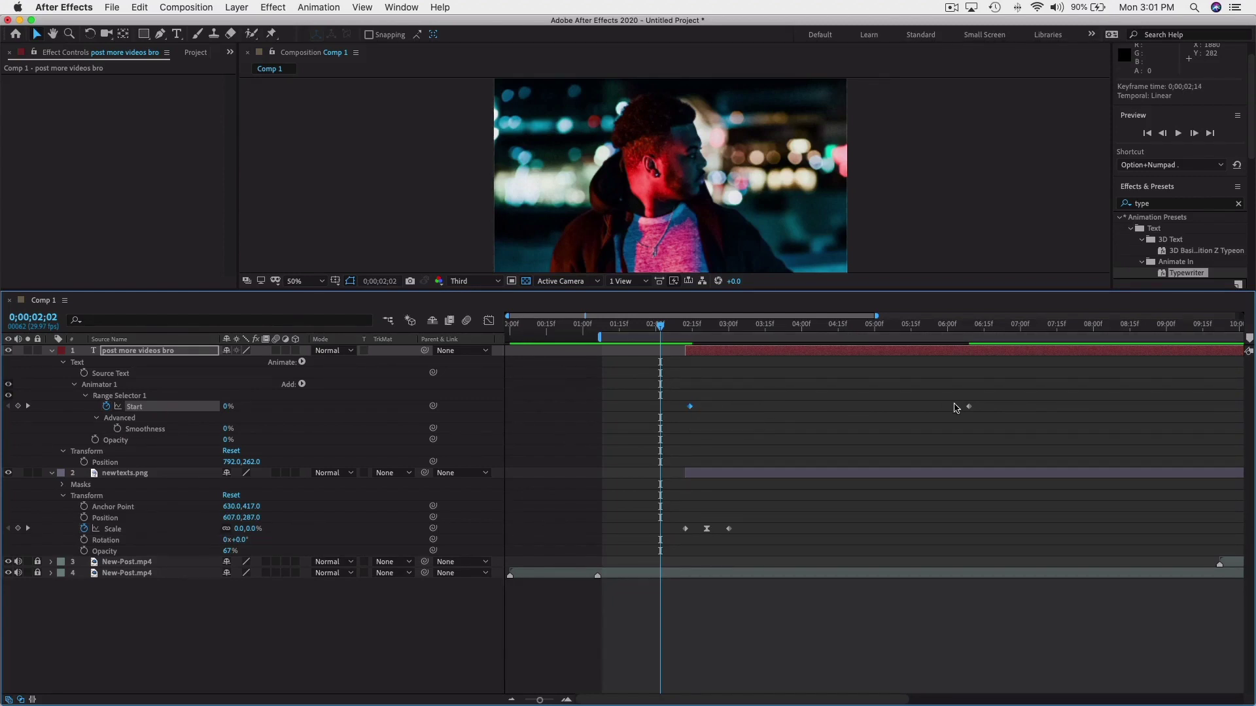
mouse_move(969, 410)
click(691, 327)
key(space)
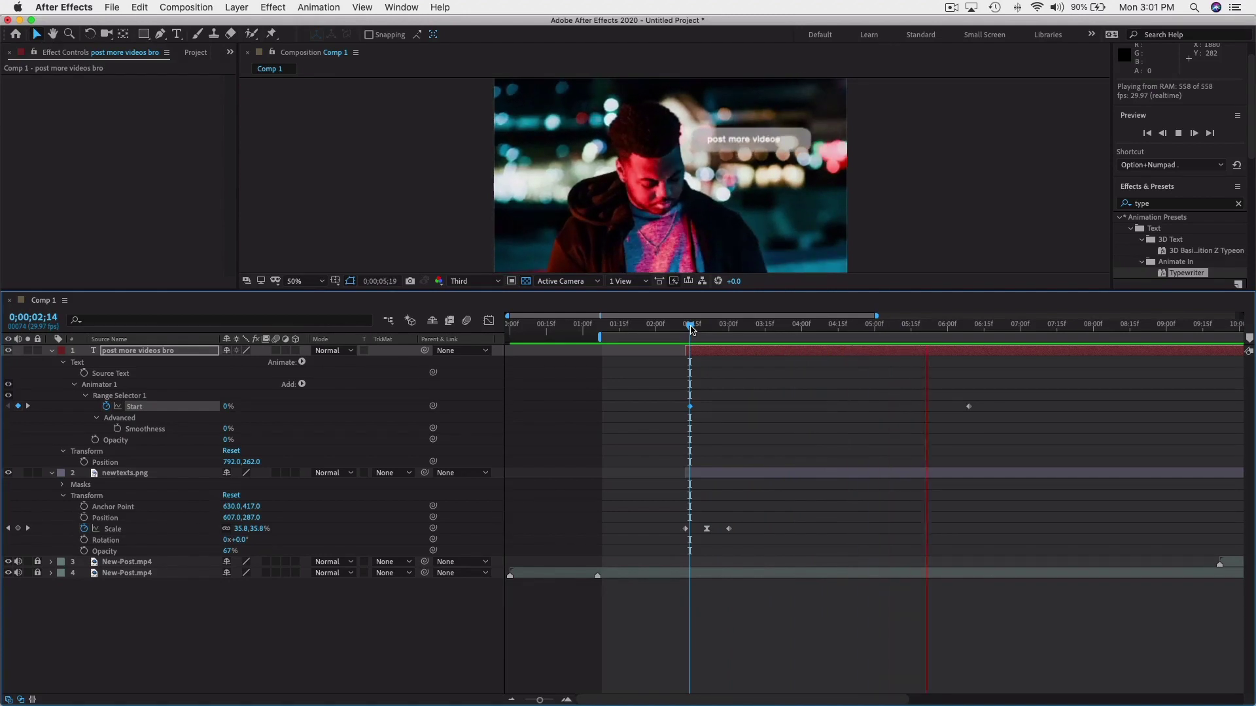
key(space)
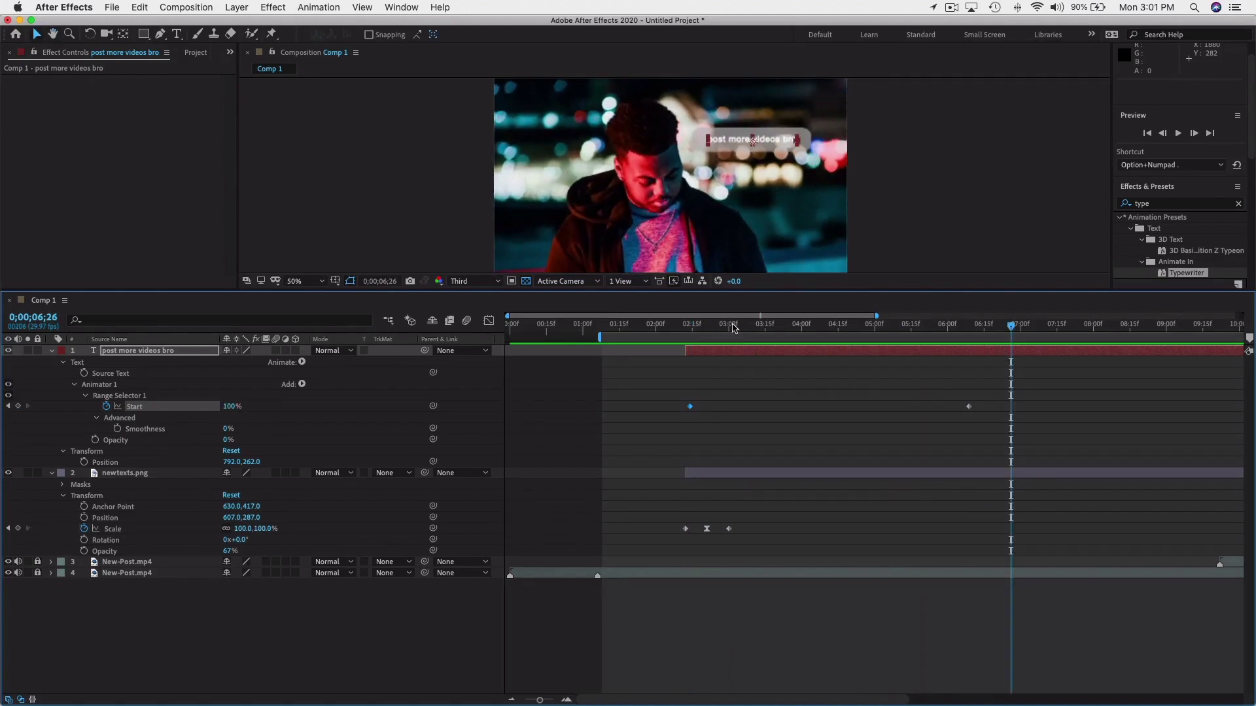
Try the second Start keyframe at about 0;00;02;27 and preview the faster typing from 0;00;01;26.
click(638, 325)
drag(970, 414, 713, 413)
key(space)
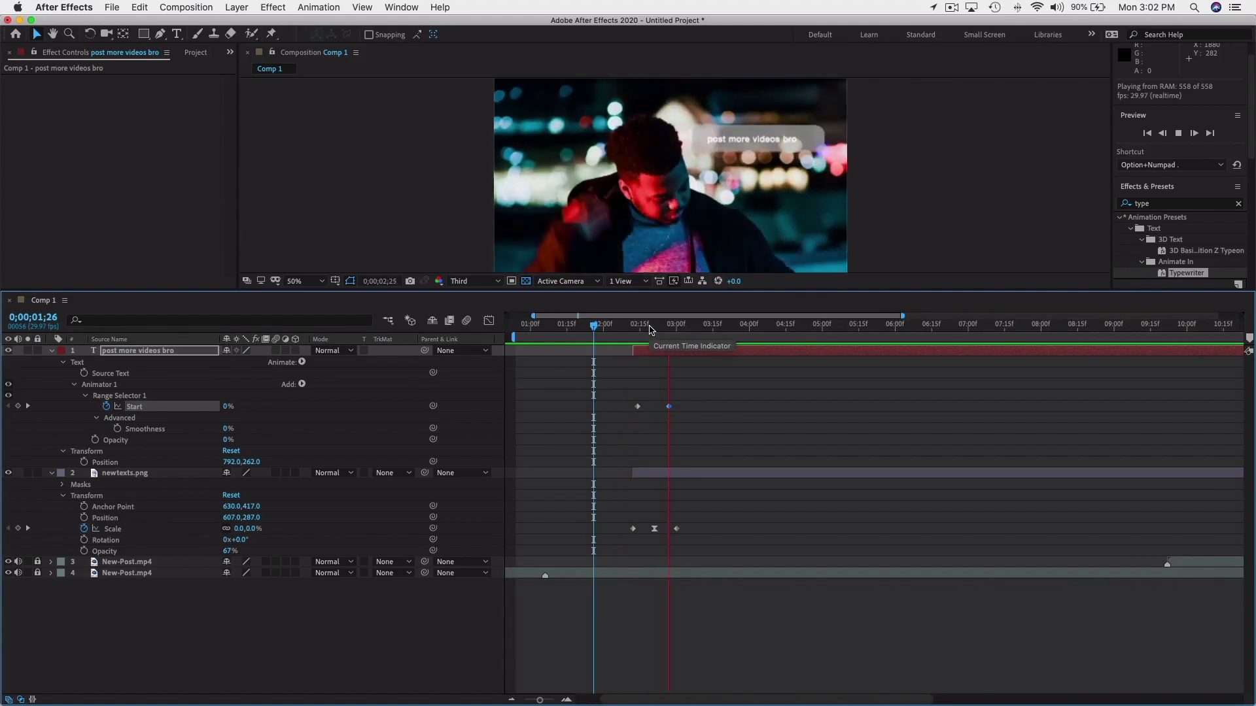
key(space)
Set the second Start keyframe to about 0;00;03;07, preview the typing, and collapse the message and newtexts.png layers.
drag(669, 406, 704, 411)
key(space)
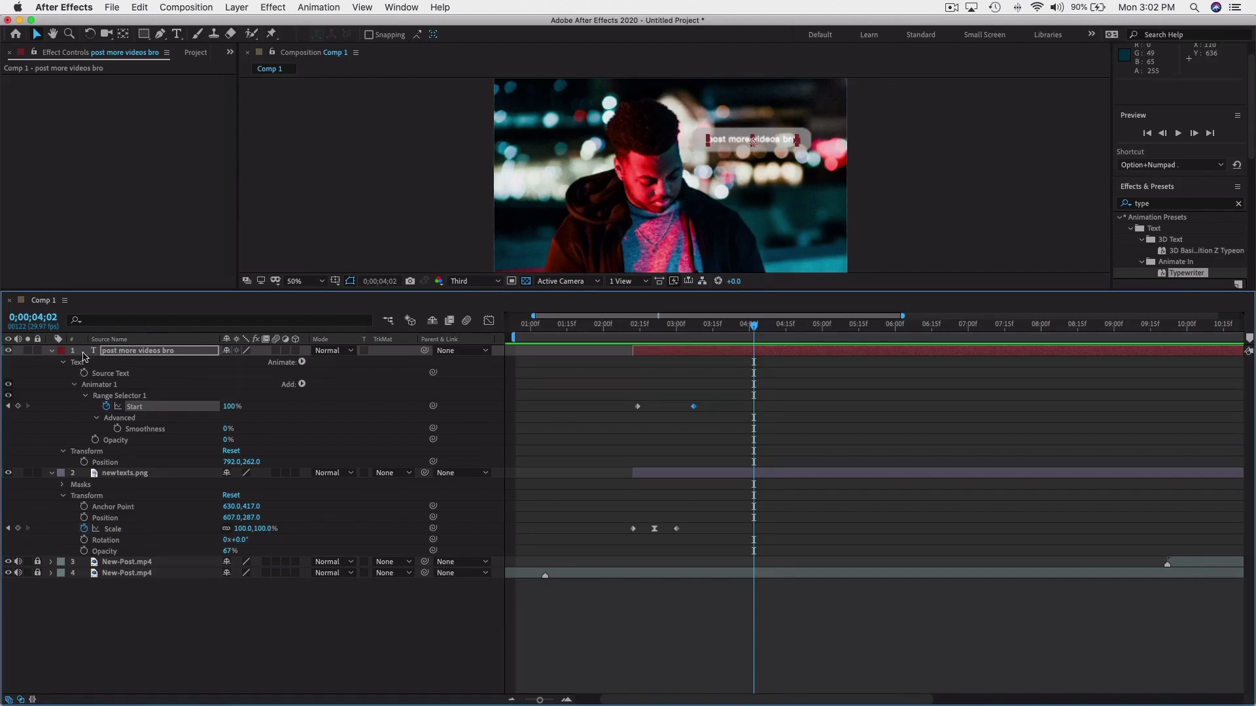
click(51, 350)
click(52, 361)
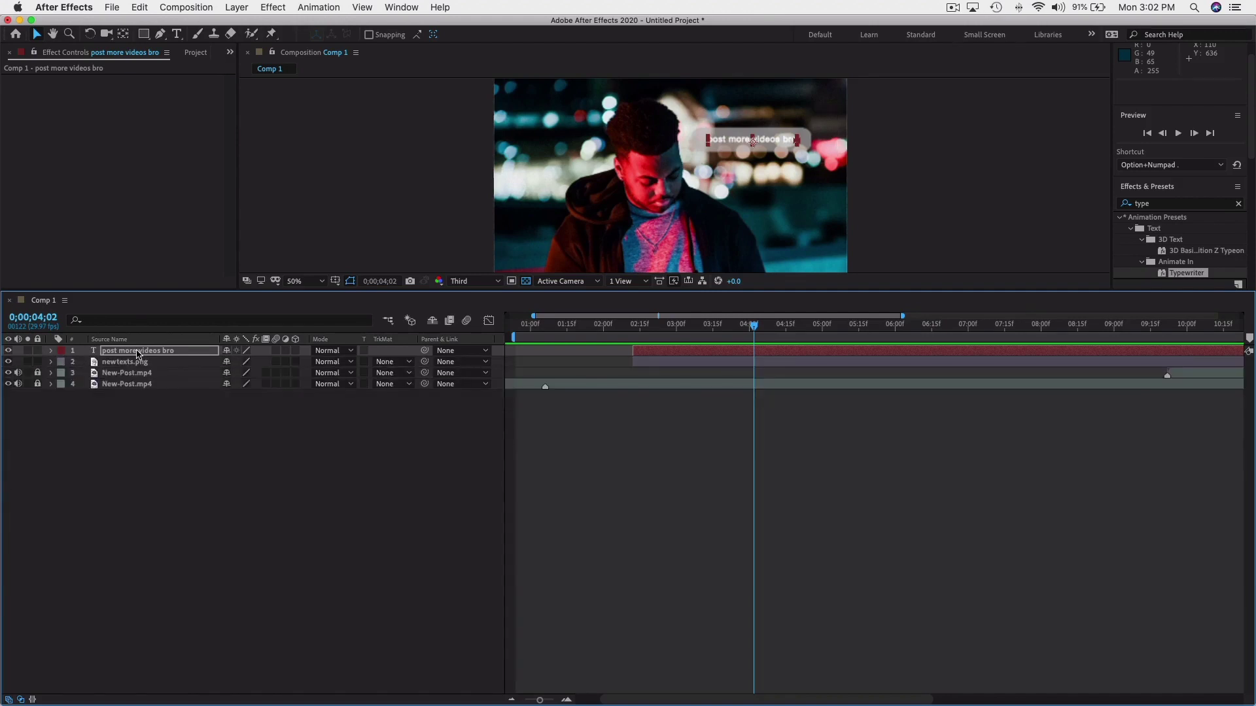
Add a new text layer below the message bubble with the sender label "MOM".
right_click(135, 423)
mouse_move(165, 435)
right_click(53, 426)
right_click(135, 430)
mouse_move(285, 435)
click(346, 453)
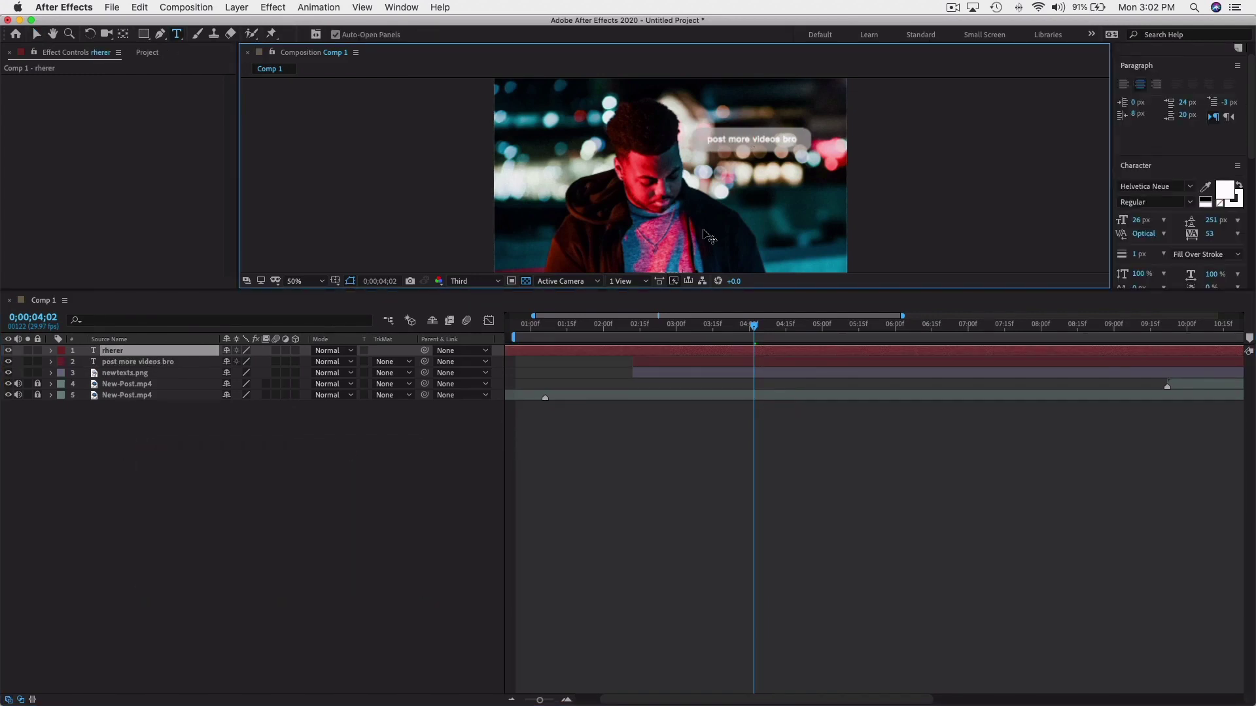
text(rherer)
key(Escape)
double_click(738, 180)
text(@)
key(BackSpace)
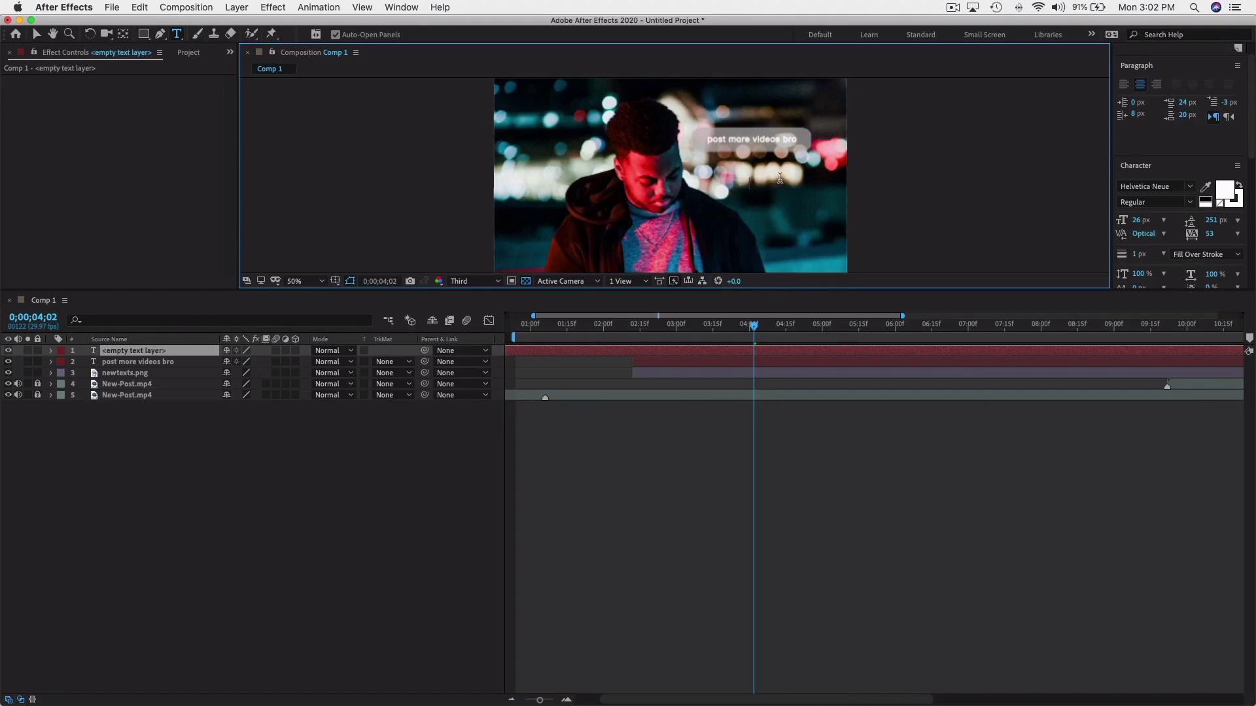
text(MOM)
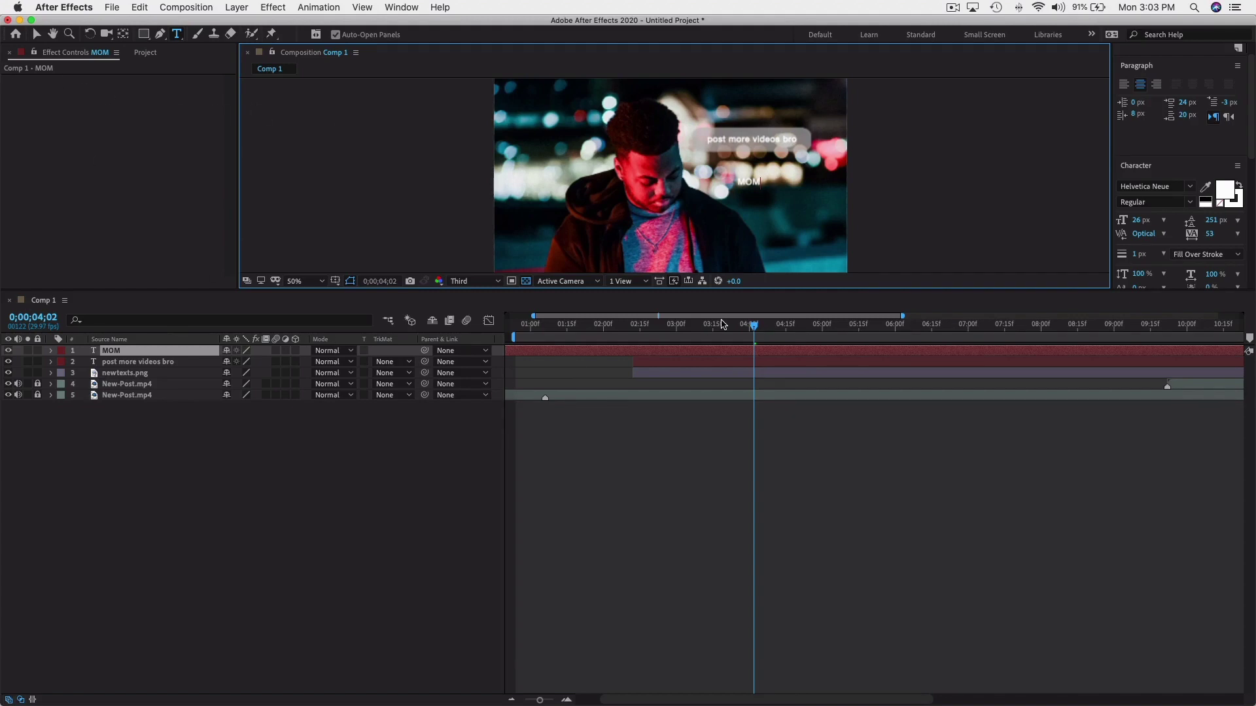
Move the MOM text to about position 670, 206, just above the start of the message bubble.
click(717, 125)
key(period)
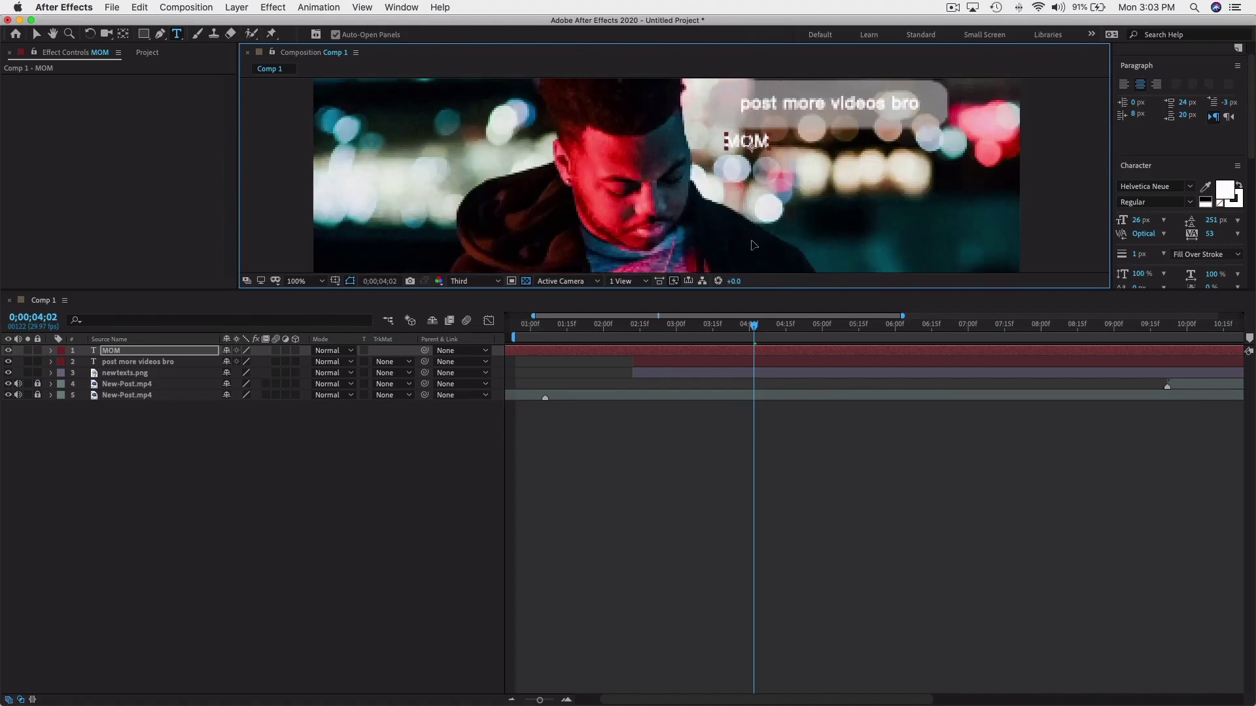
scroll(752, 174, up, 1)
scroll(752, 173, down, 3)
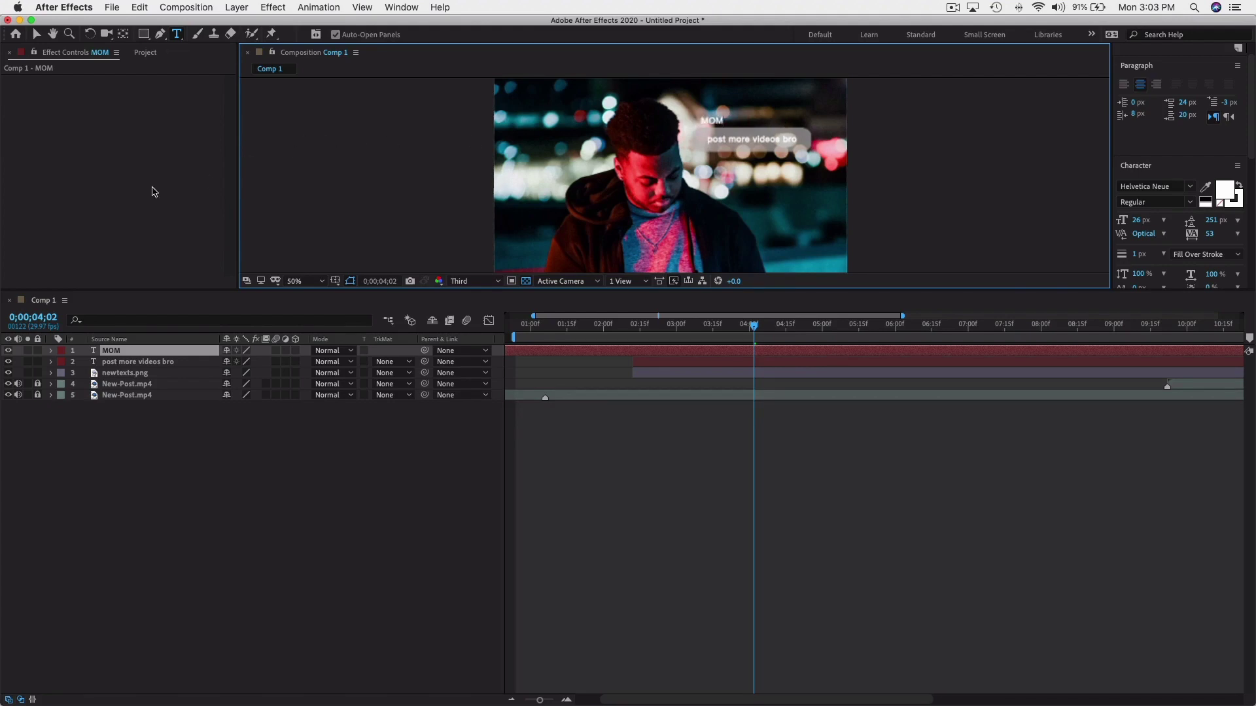
Make the MOM layer start at 0;00;02;12, move the current time there, and reveal the layer's modified properties.
click(675, 333)
click(633, 351)
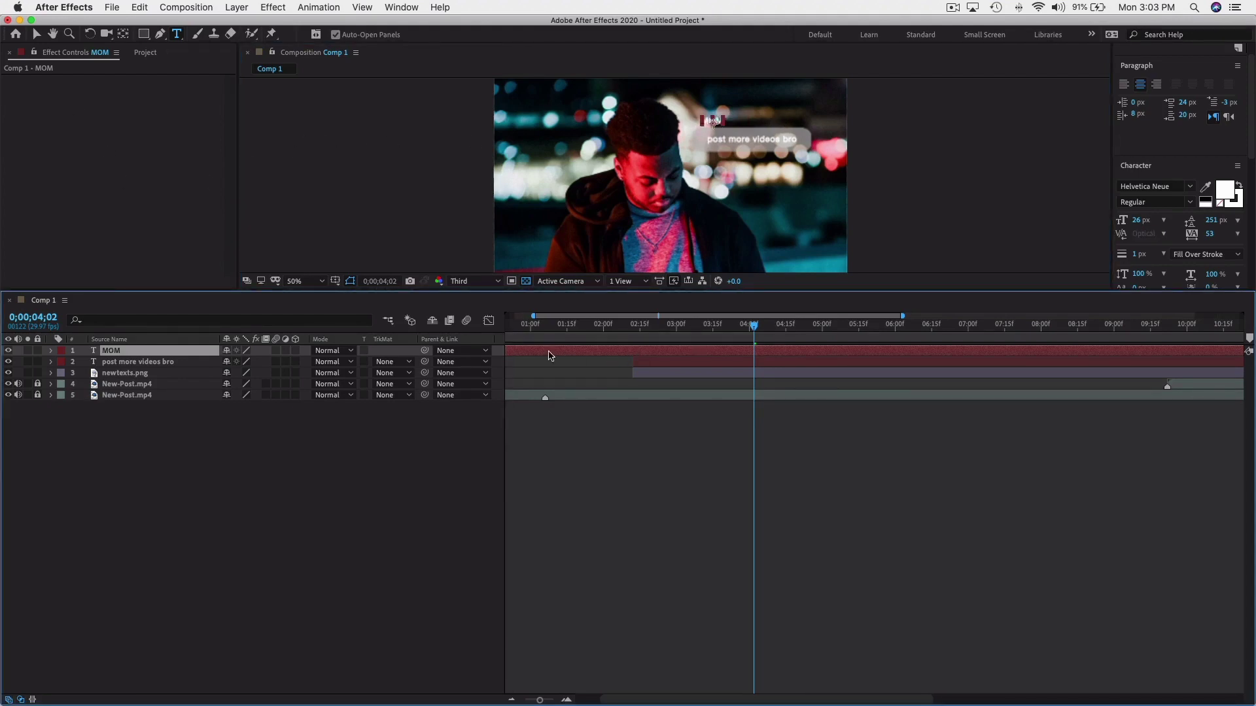
drag(571, 351, 699, 351)
drag(674, 325, 634, 332)
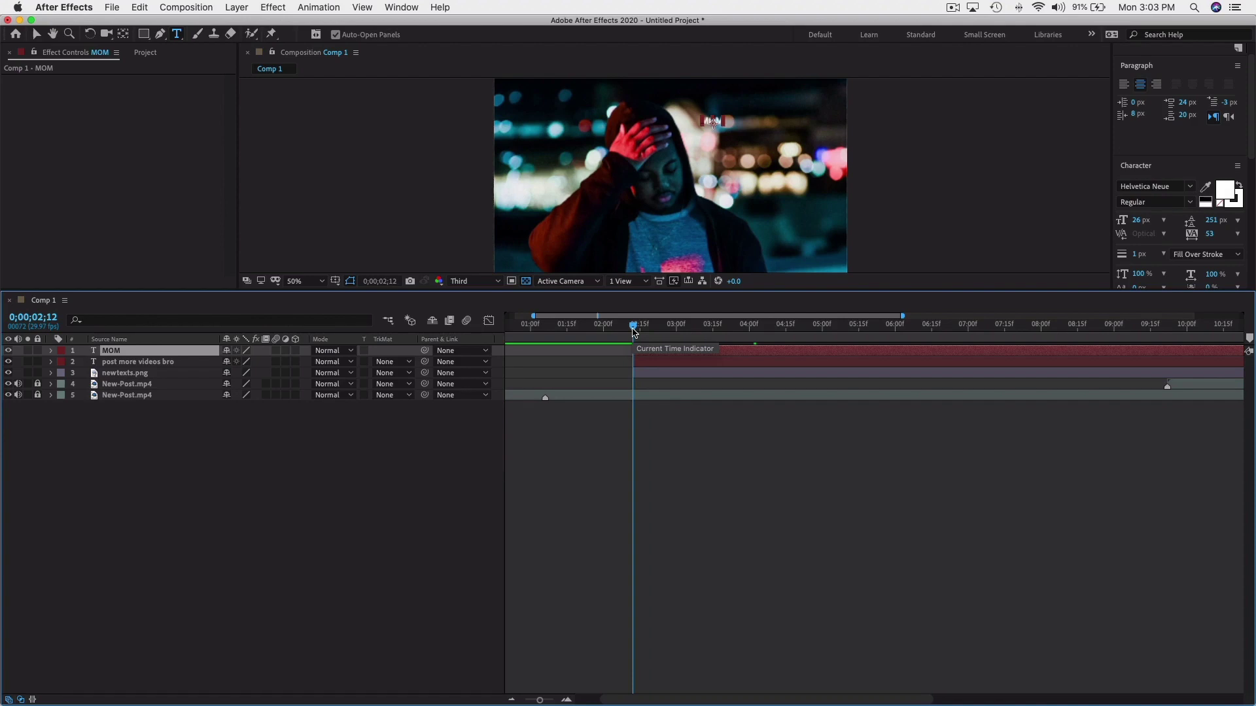
key(u)
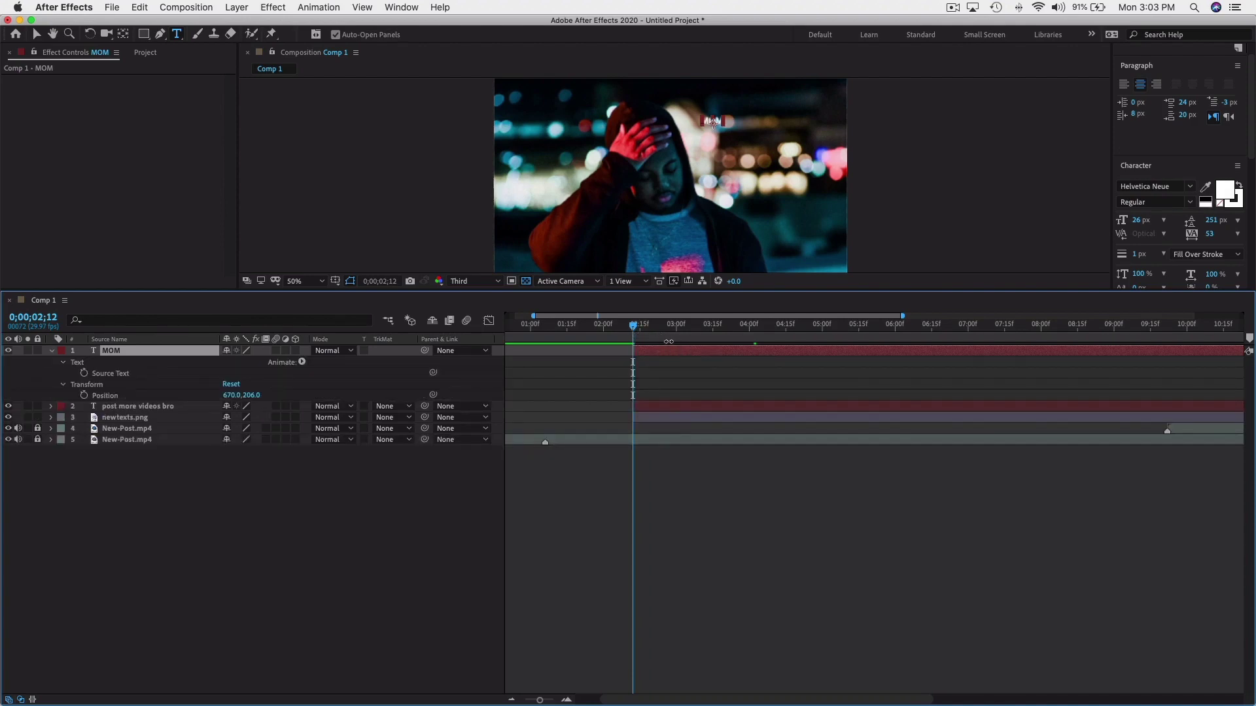
Copy the three Scale keyframes from newtexts.png and paste them onto the MOM layer at its start.
click(662, 418)
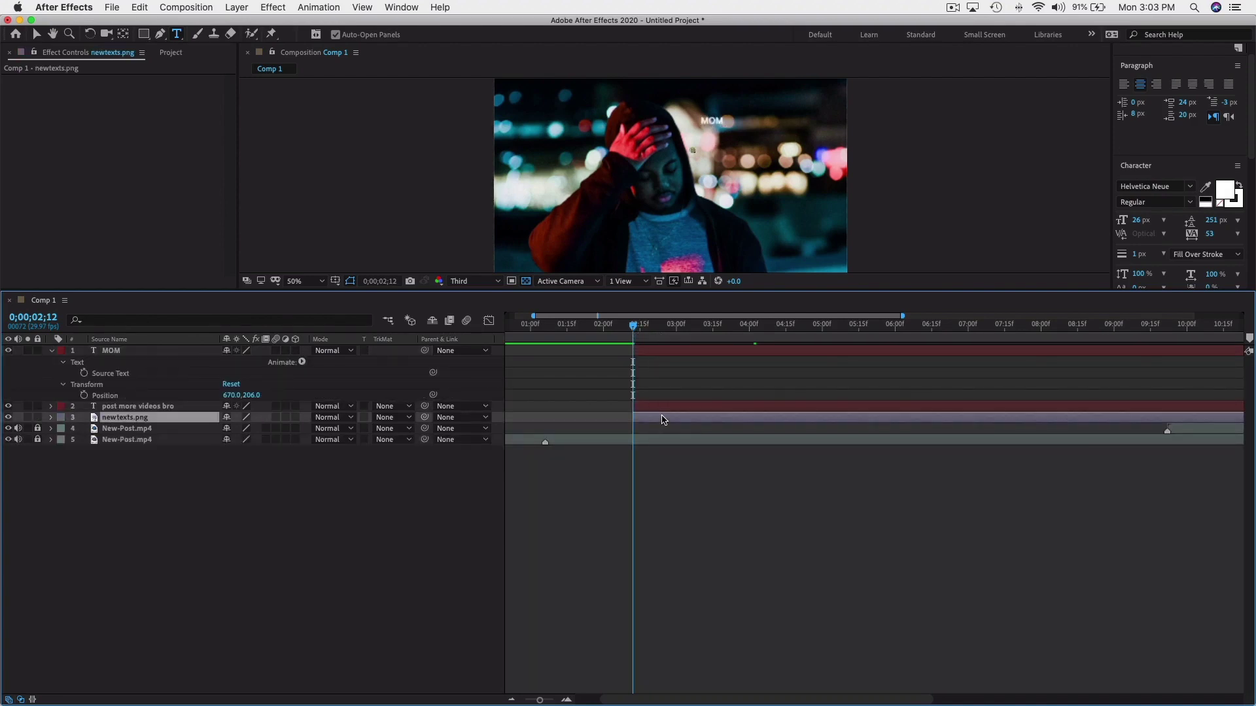
key(u)
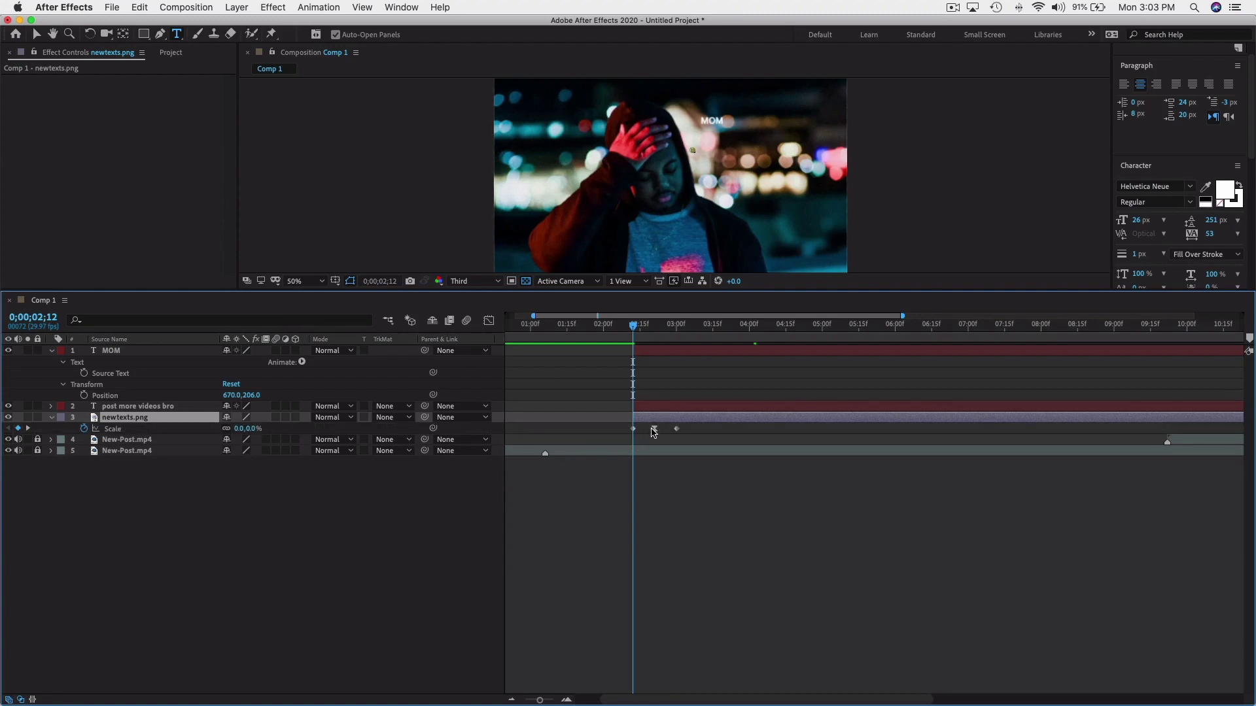
drag(688, 436, 636, 429)
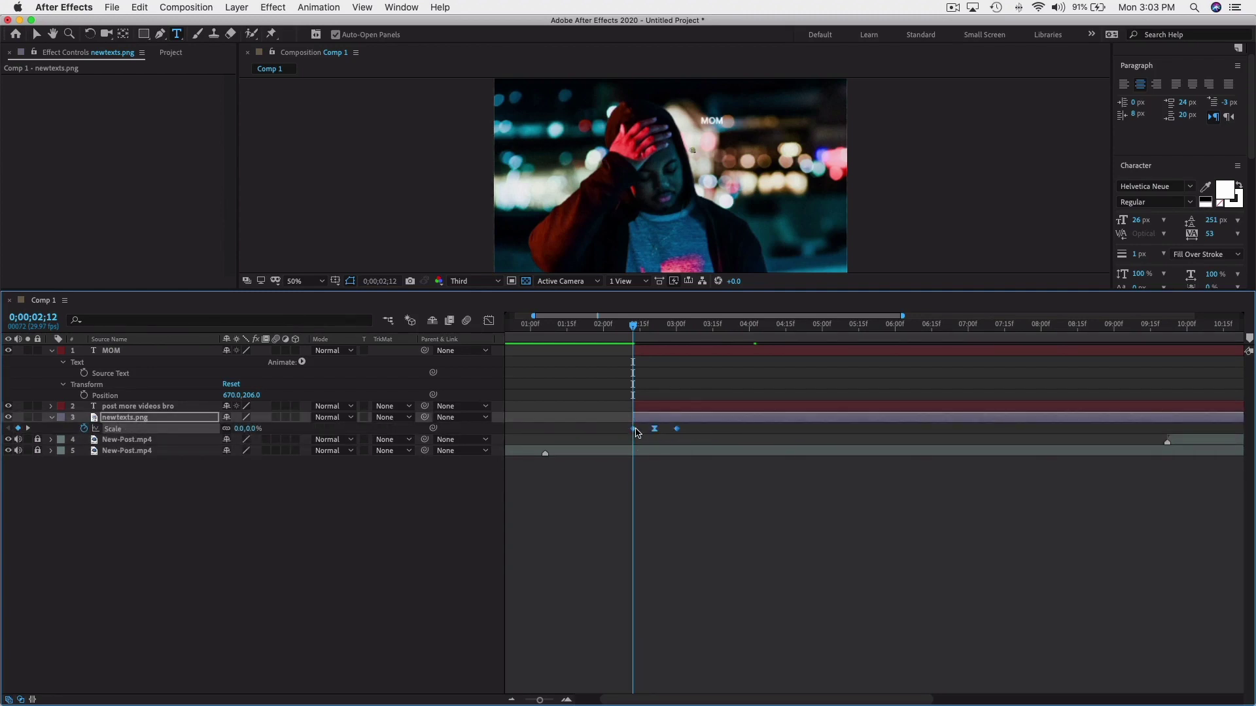
key(space)
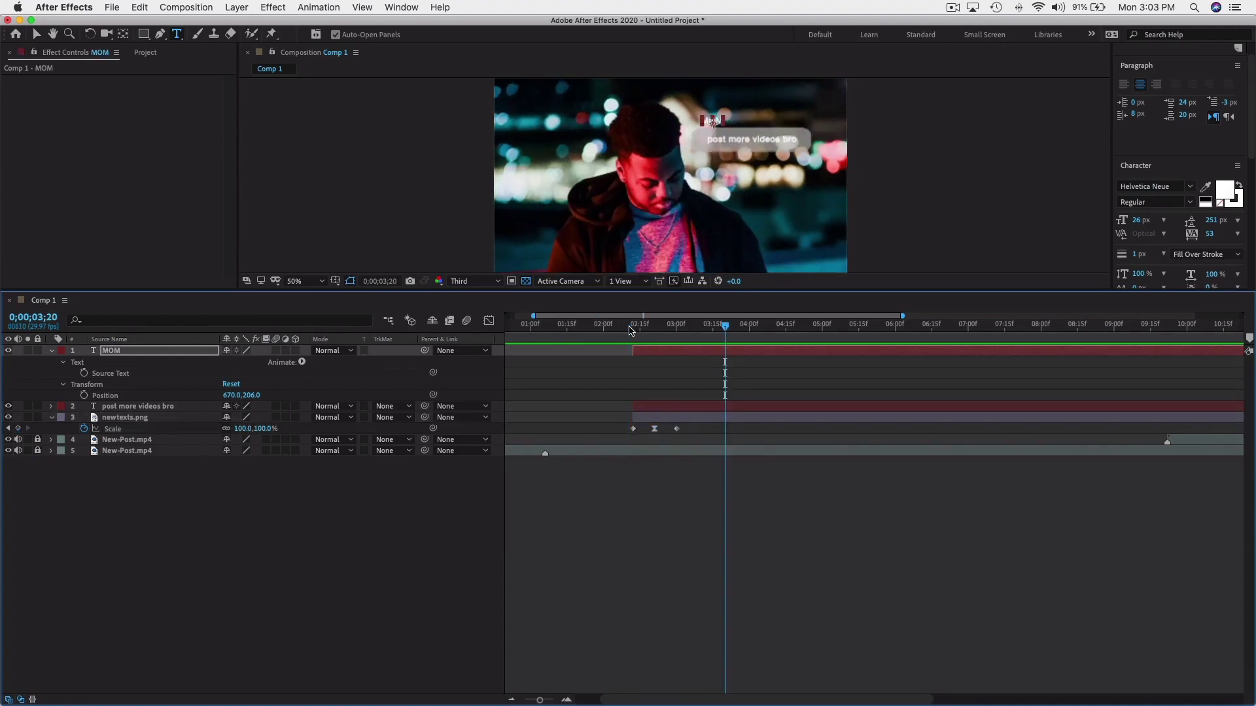
click(647, 430)
drag(655, 328, 684, 328)
key(super+v)
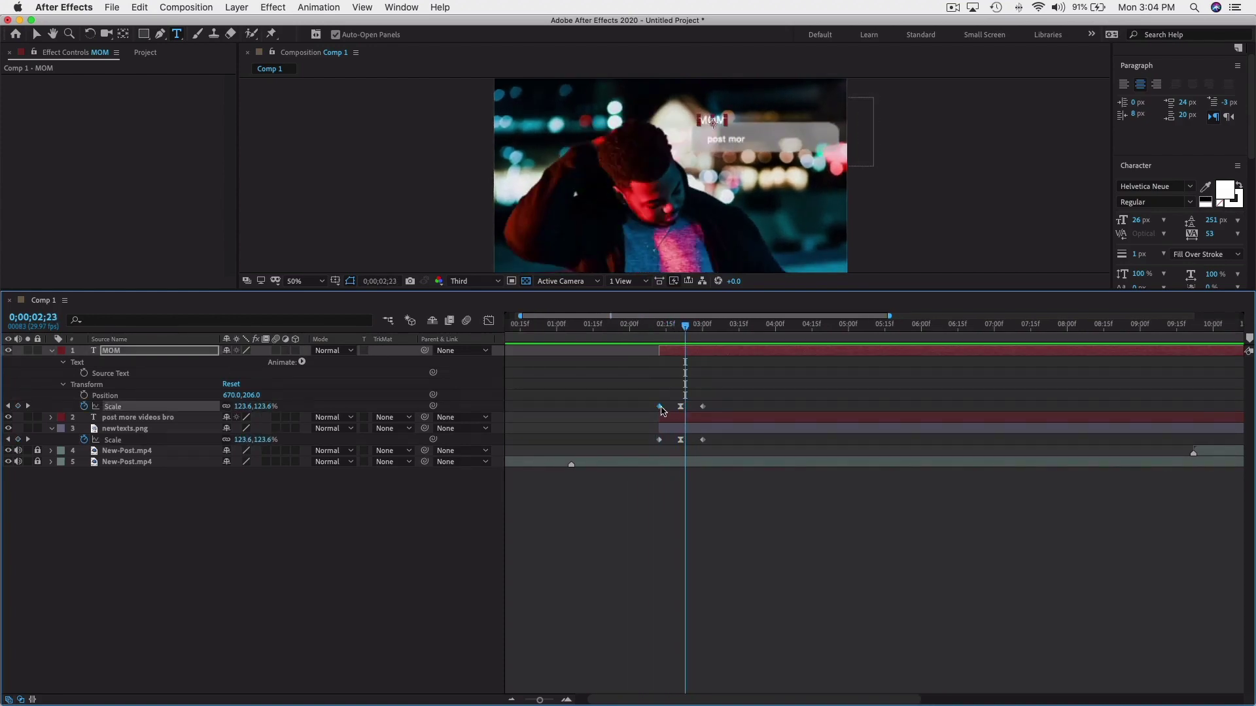
Shift the MOM layer to start at about 0;00;02;15 and bring its last Scale keyframe to about 0;00;02;28.
click(726, 126)
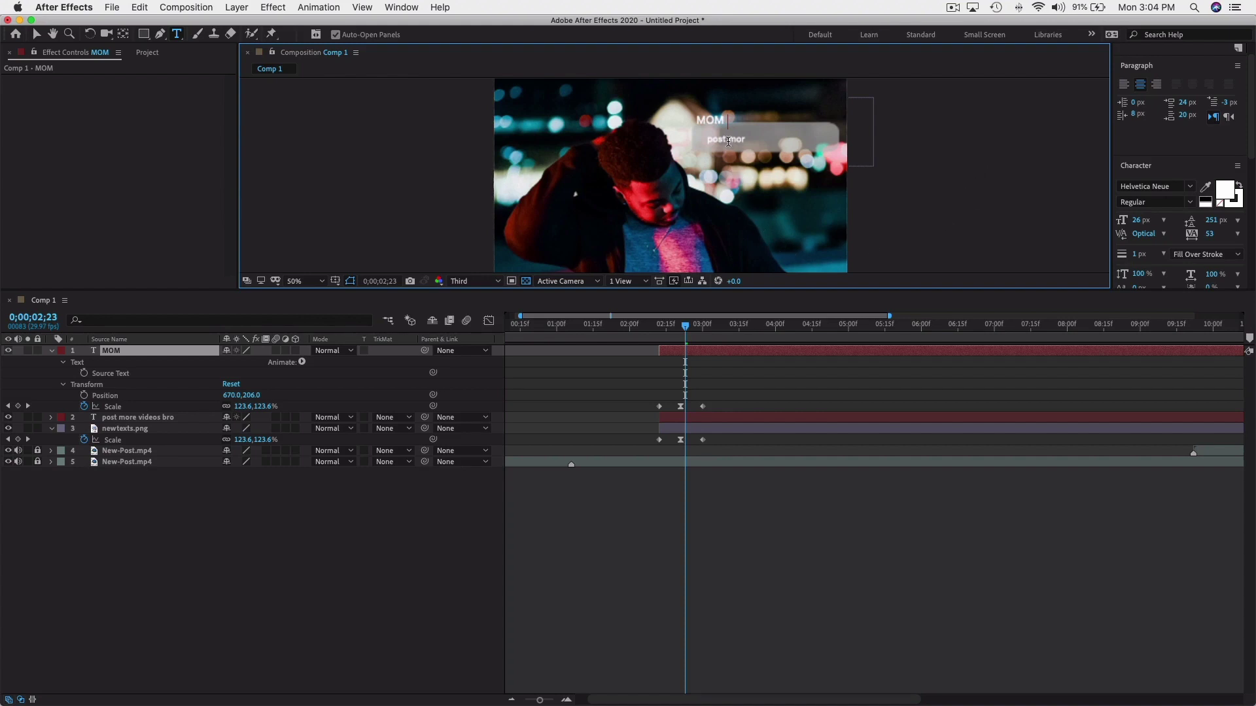
drag(685, 336, 718, 356)
click(689, 353)
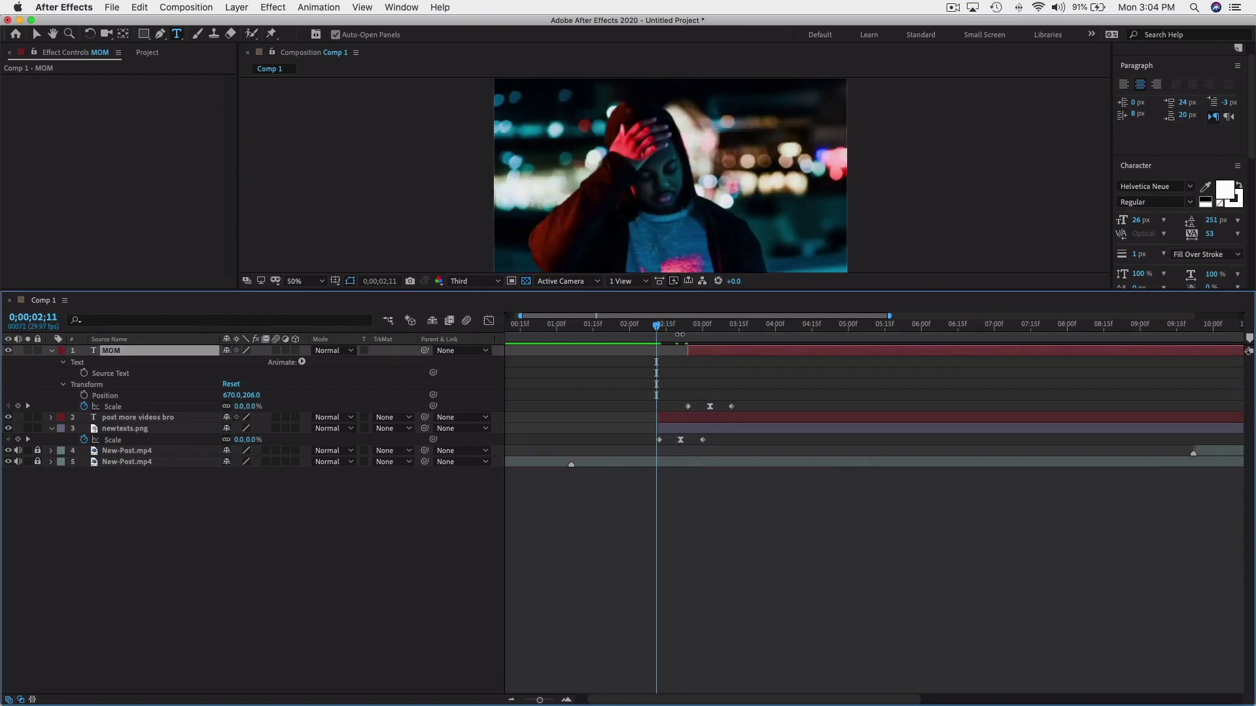
click(649, 327)
mouse_move(693, 351)
mouse_down()
mouse_move(647, 354)
mouse_move(631, 329)
mouse_move(721, 329)
mouse_move(687, 354)
mouse_up()
drag(656, 327, 741, 329)
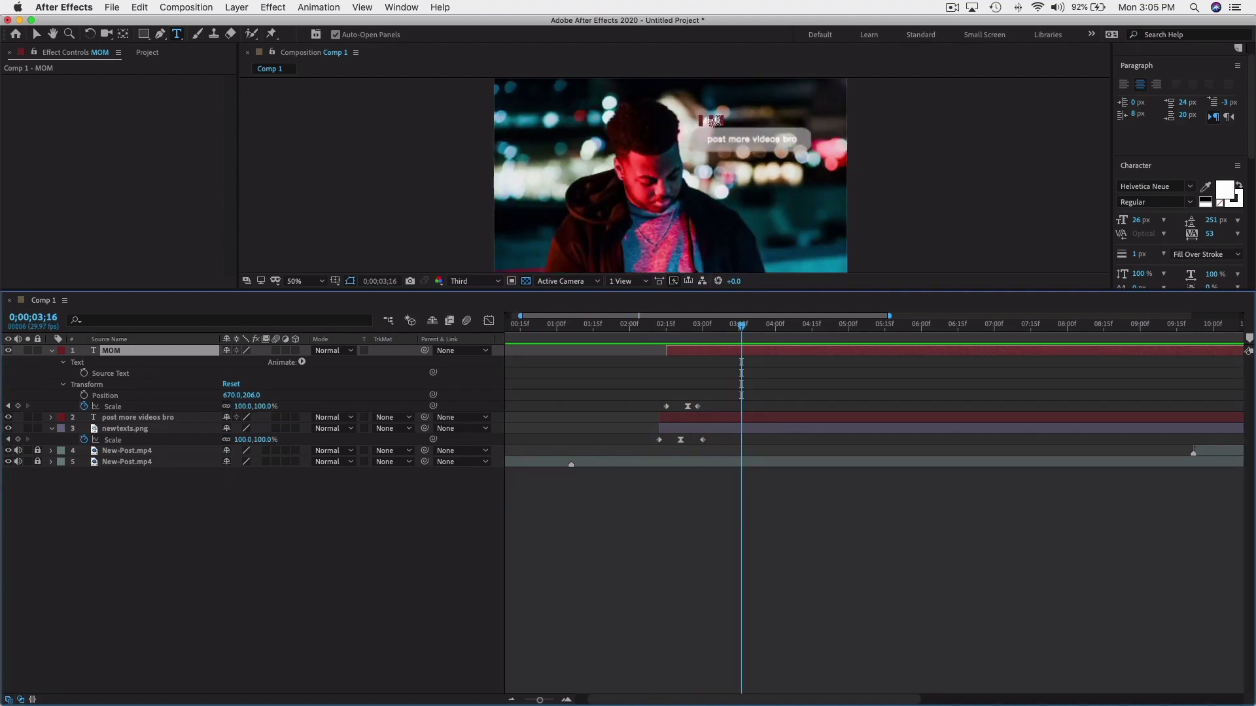
Raise the MOM text slightly to position 670, 194 and preview the animation from 0;00;02;07.
drag(716, 125, 717, 119)
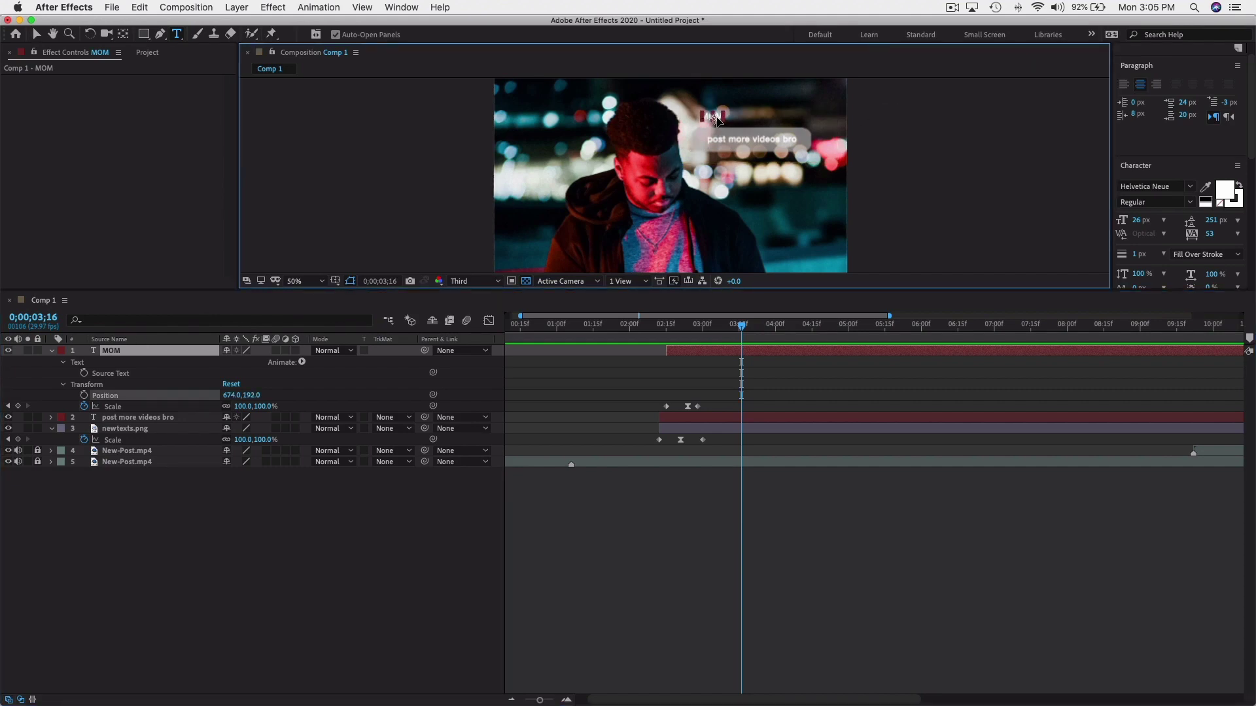
click(772, 302)
key(space)
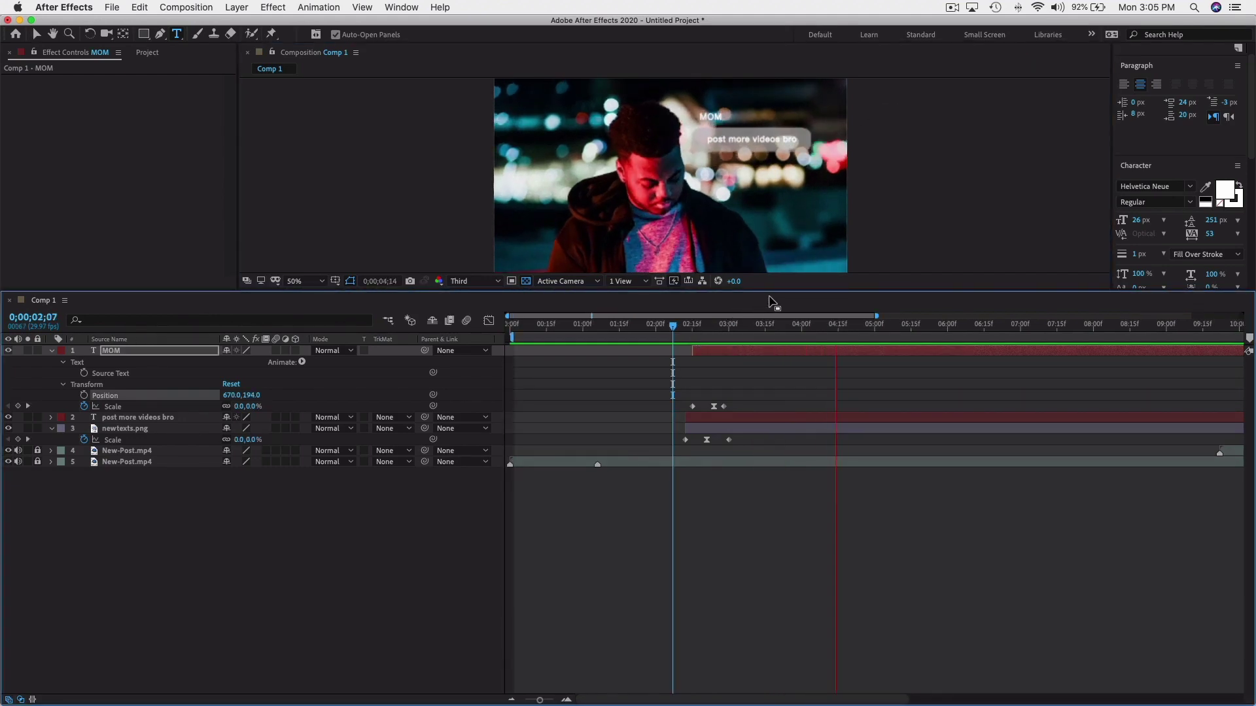
key(space)
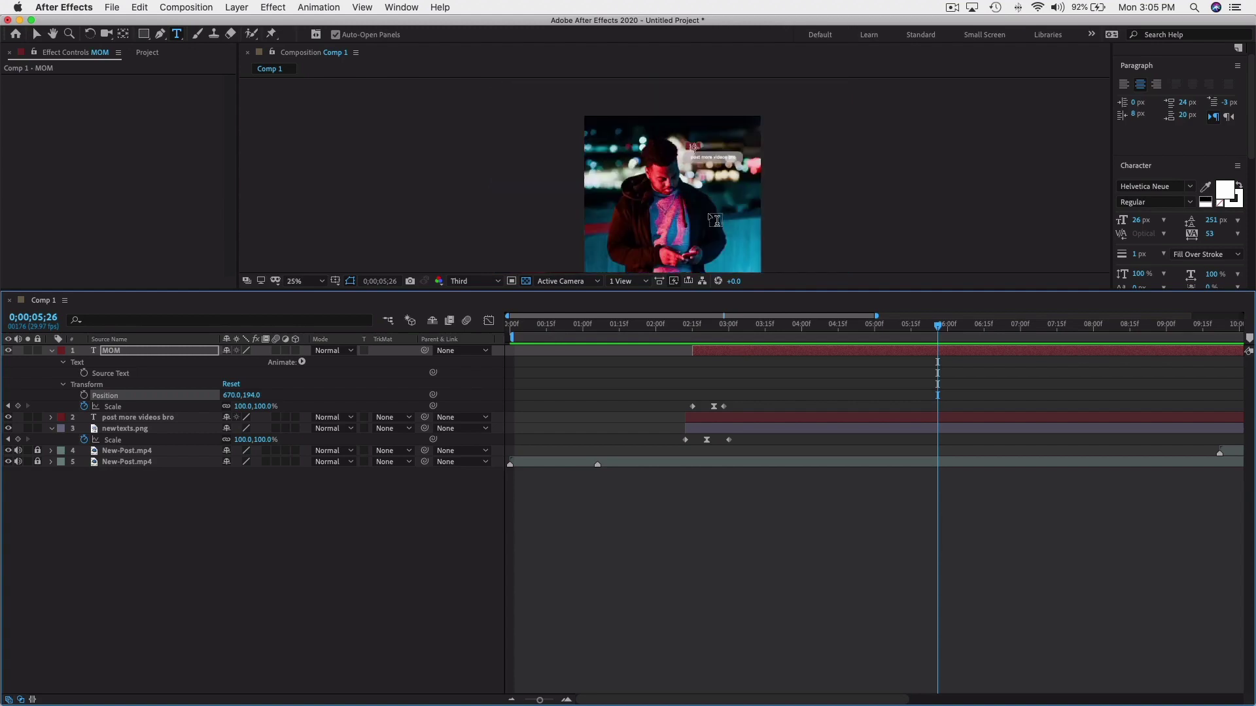
Try shifting the MOM layer slightly earlier in time, and collapse its properties.
key(comma)
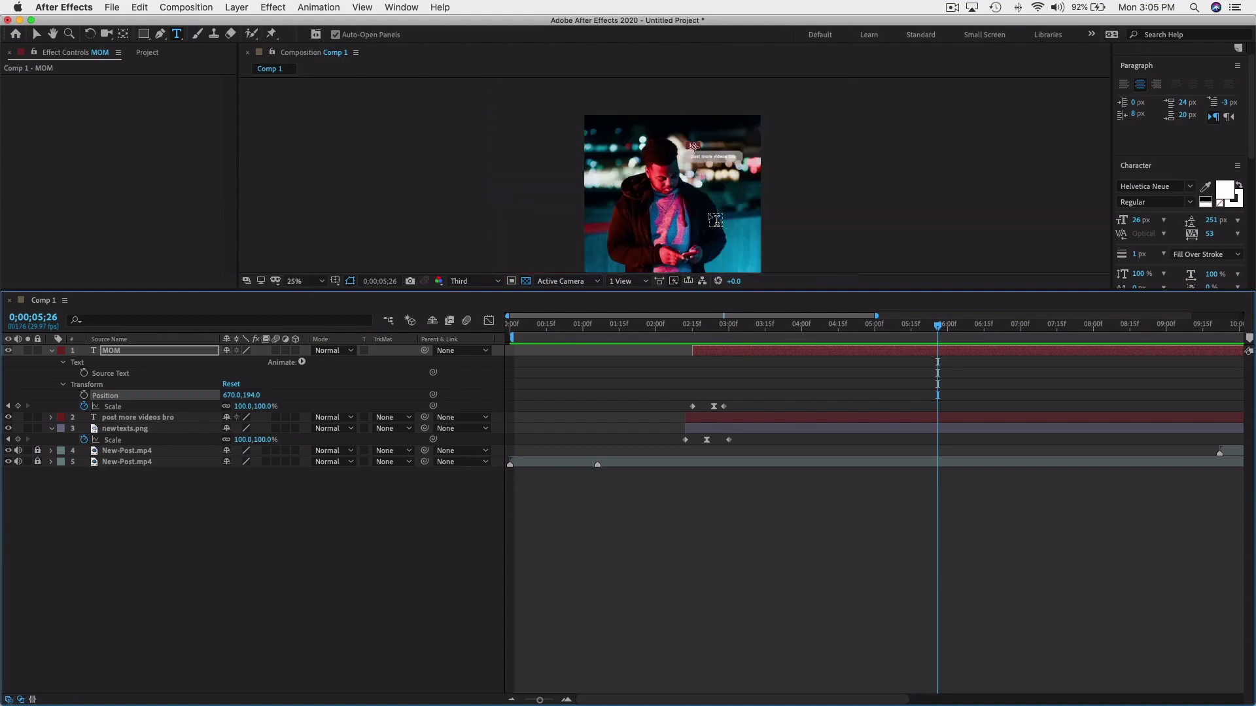
drag(718, 355, 713, 356)
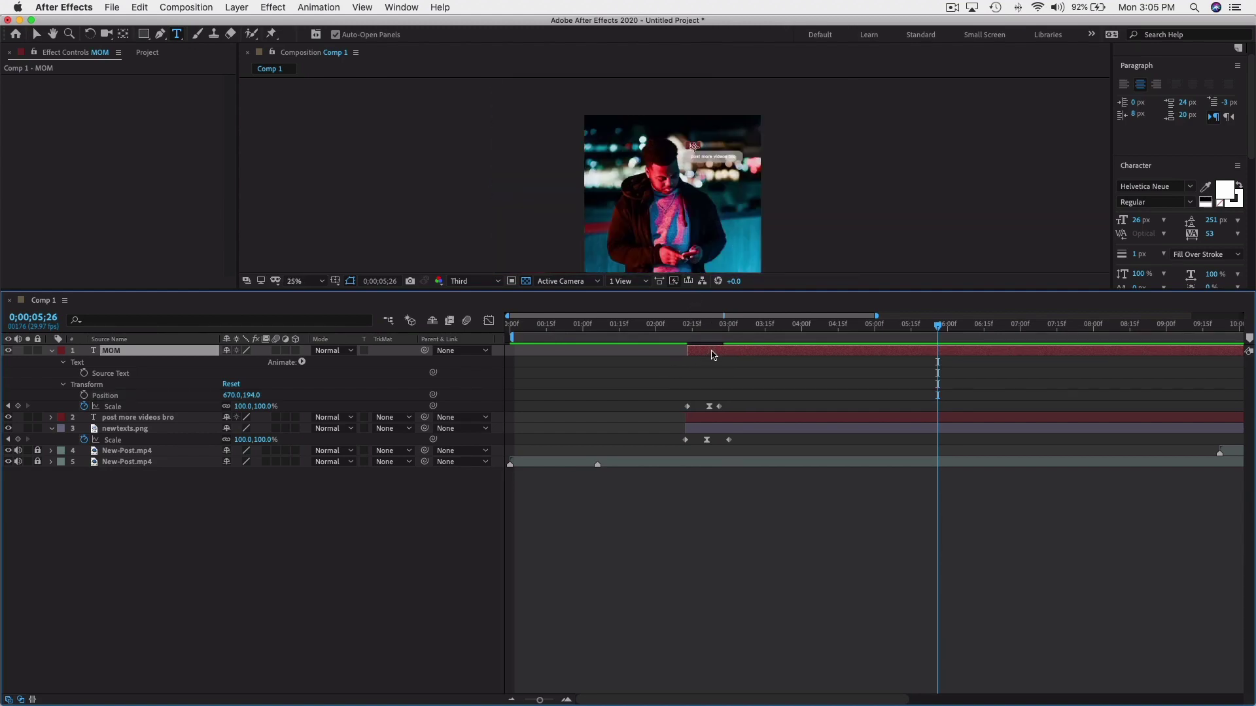
click(52, 351)
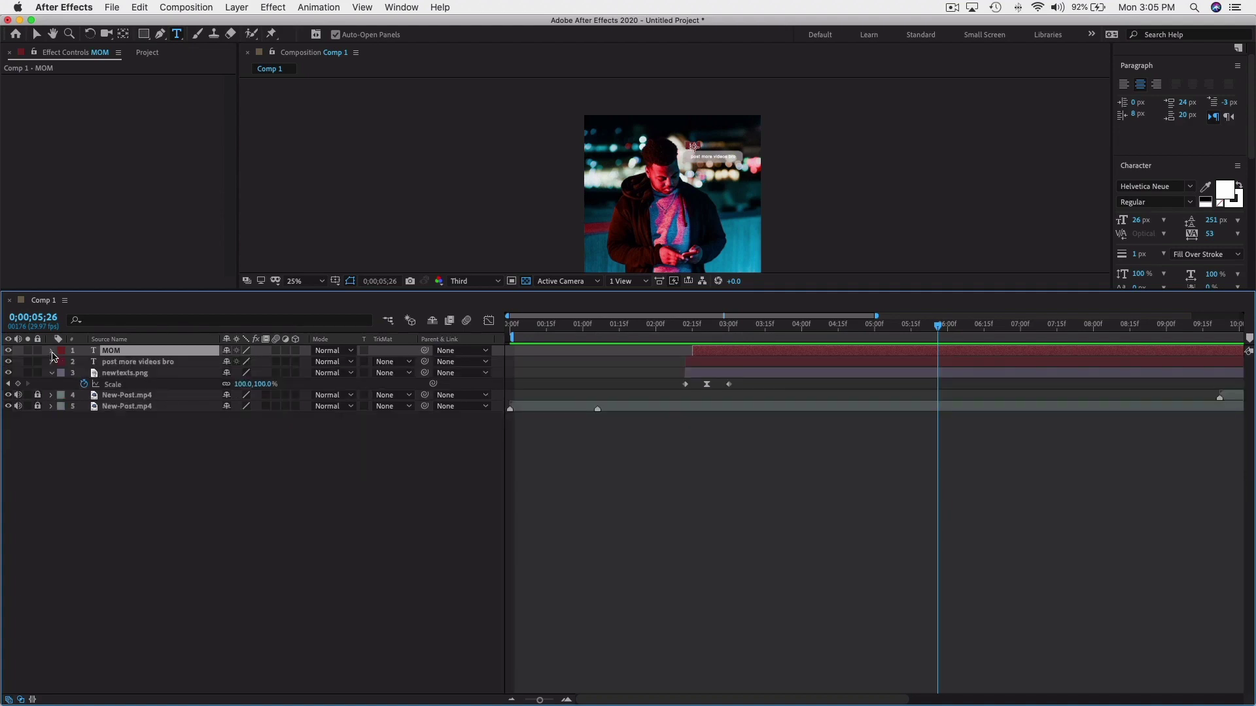
Duplicate the newtexts.png layer and rename the copy "Reply".
click(149, 375)
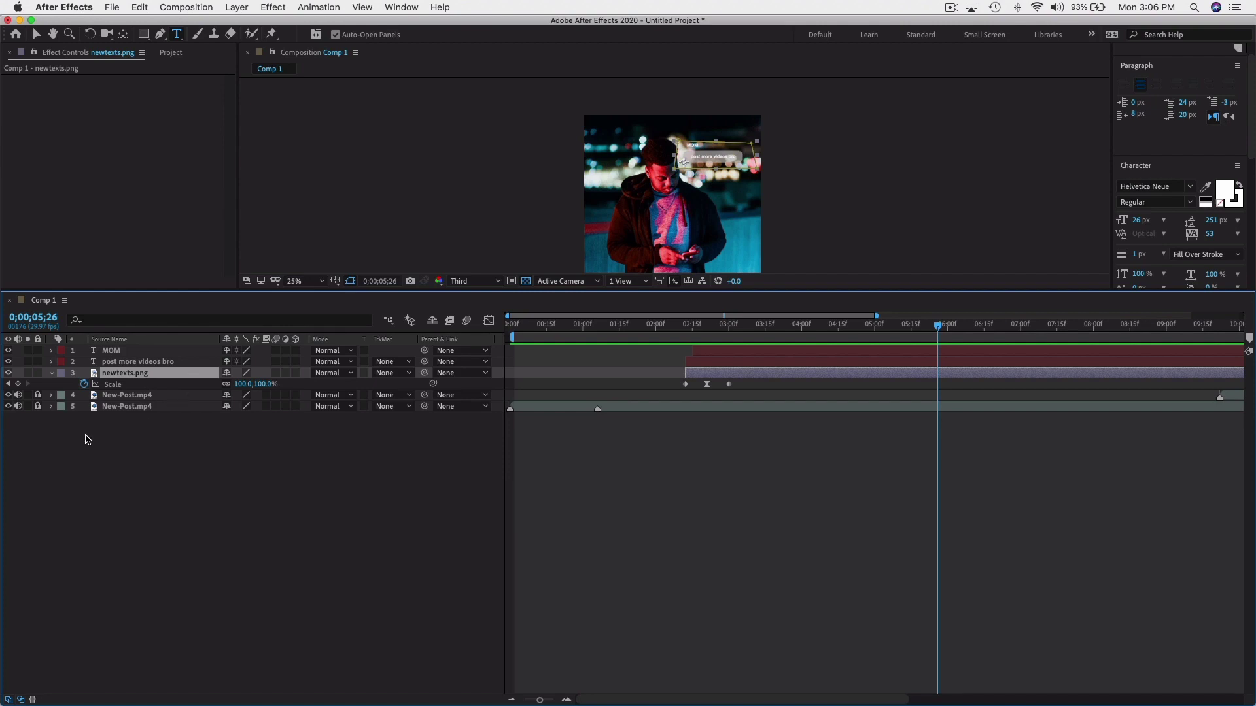
click(134, 363)
click(131, 375)
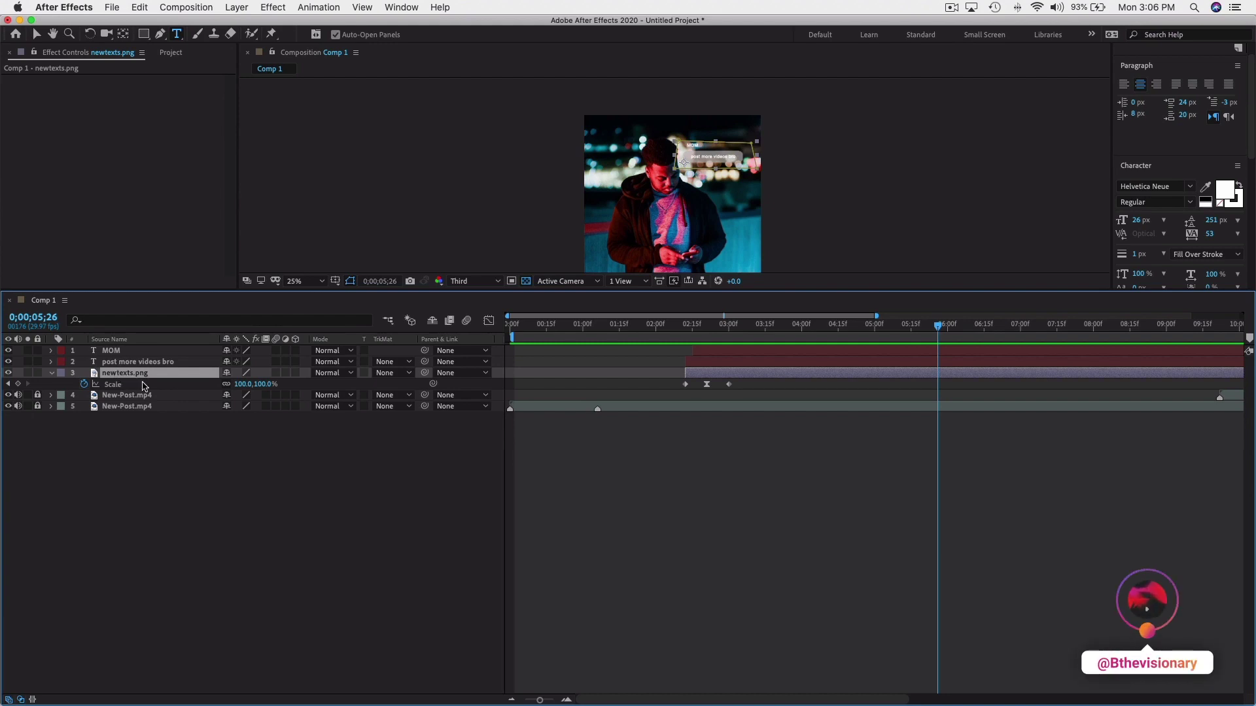
key(super+d)
right_click(133, 378)
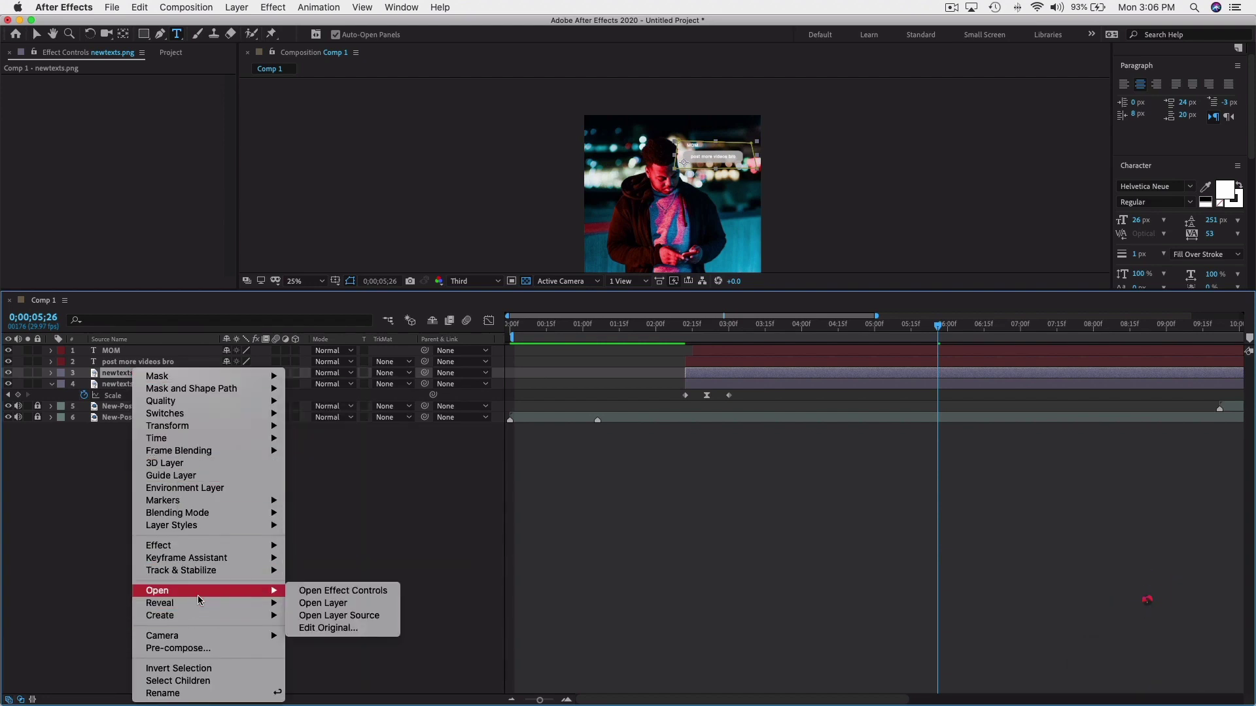
click(189, 694)
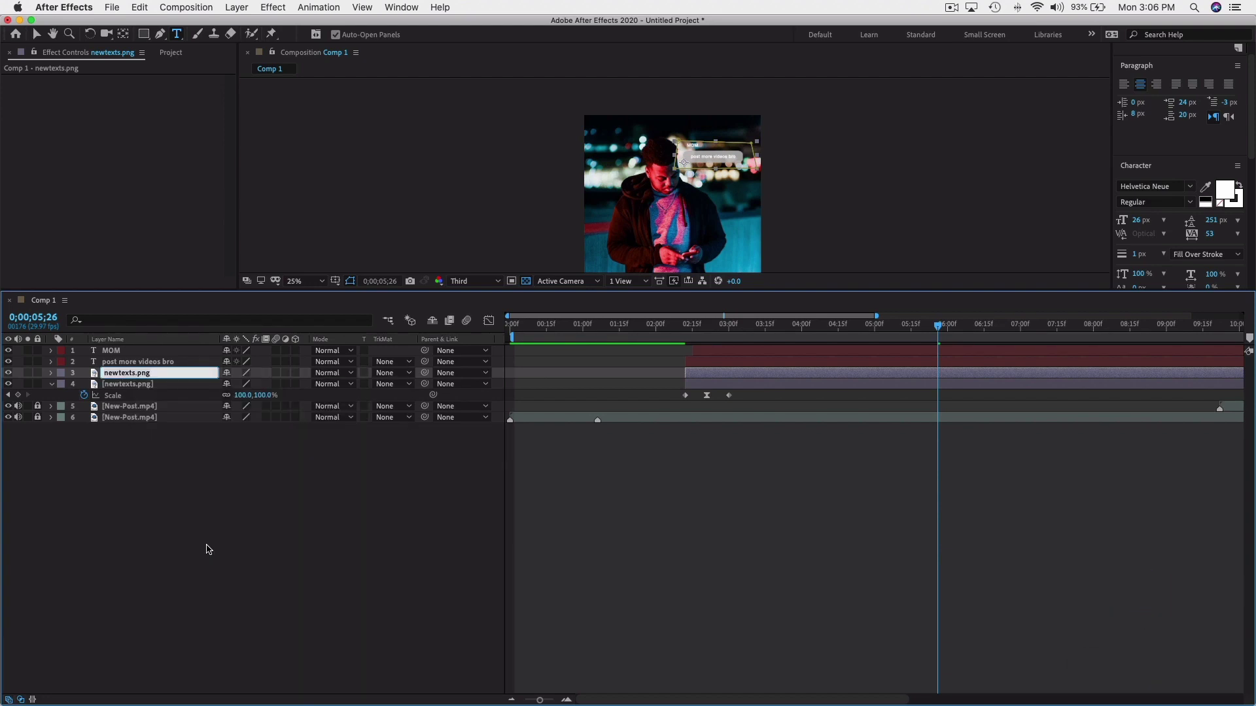
text(Reply)
key(Return)
click(120, 667)
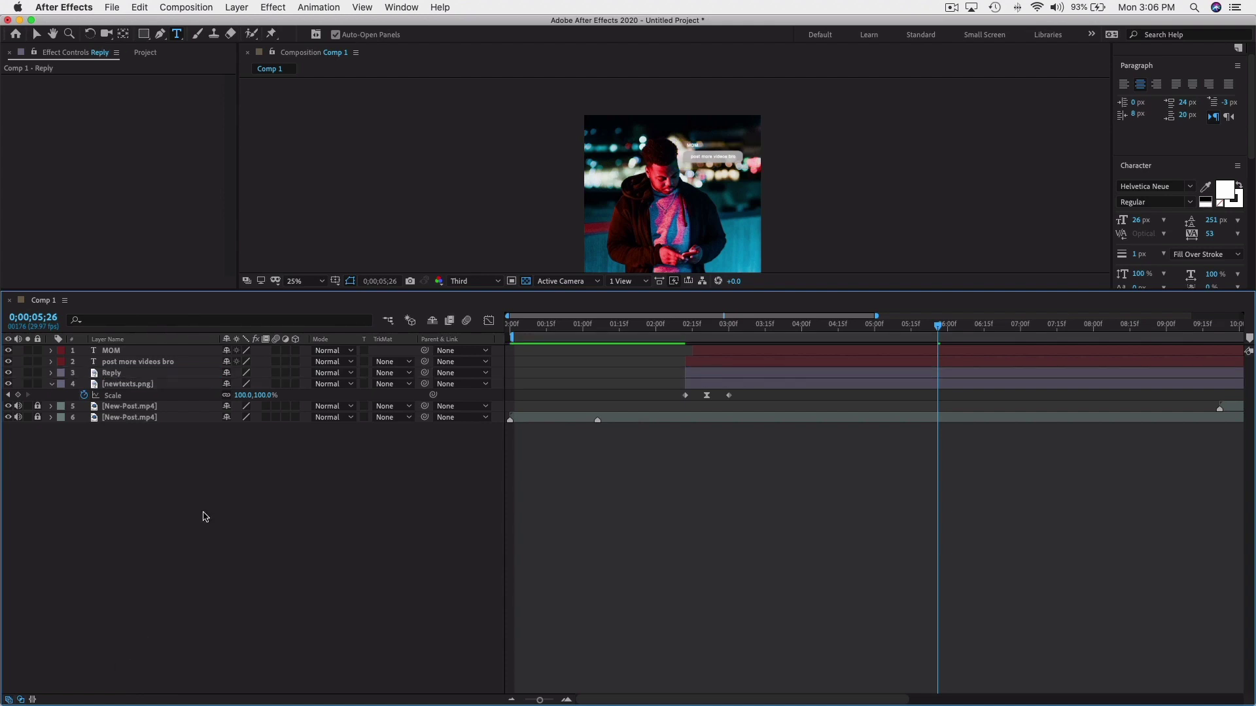
Extend the Reply layer's mask downward to include the blue bubble.
click(130, 373)
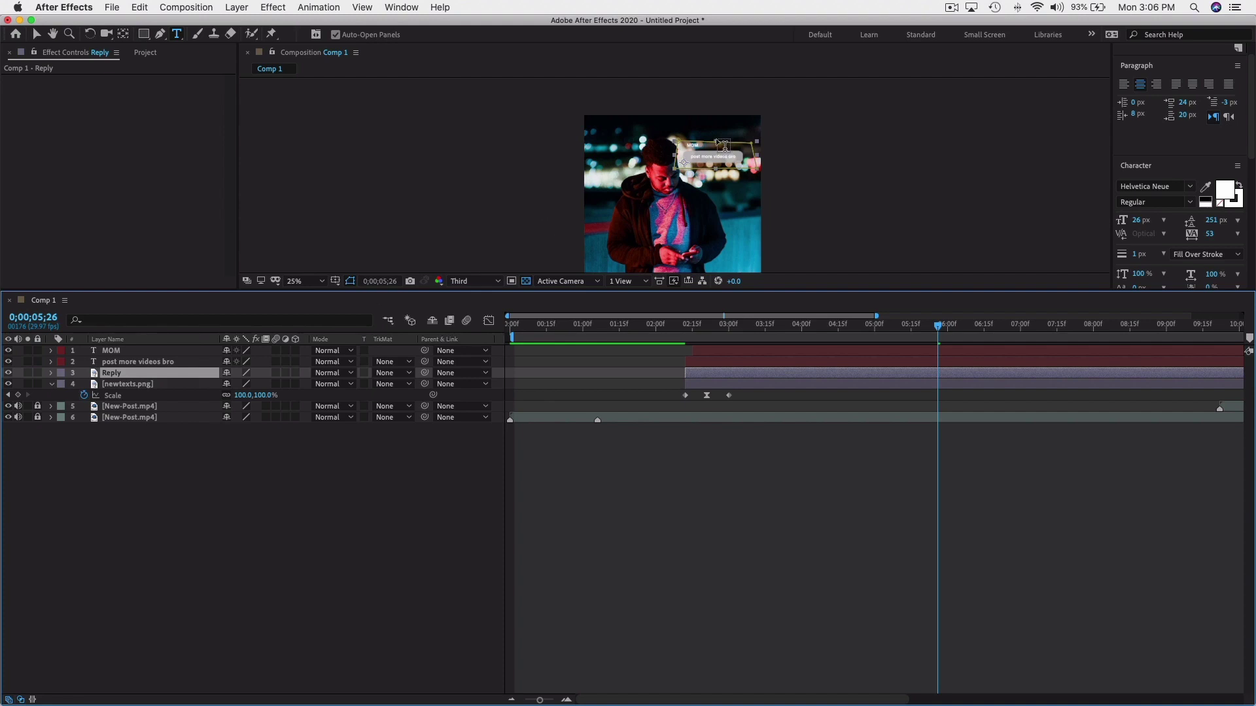
key(v)
drag(718, 173, 720, 243)
click(8, 374)
click(8, 375)
key(h)
key(v)
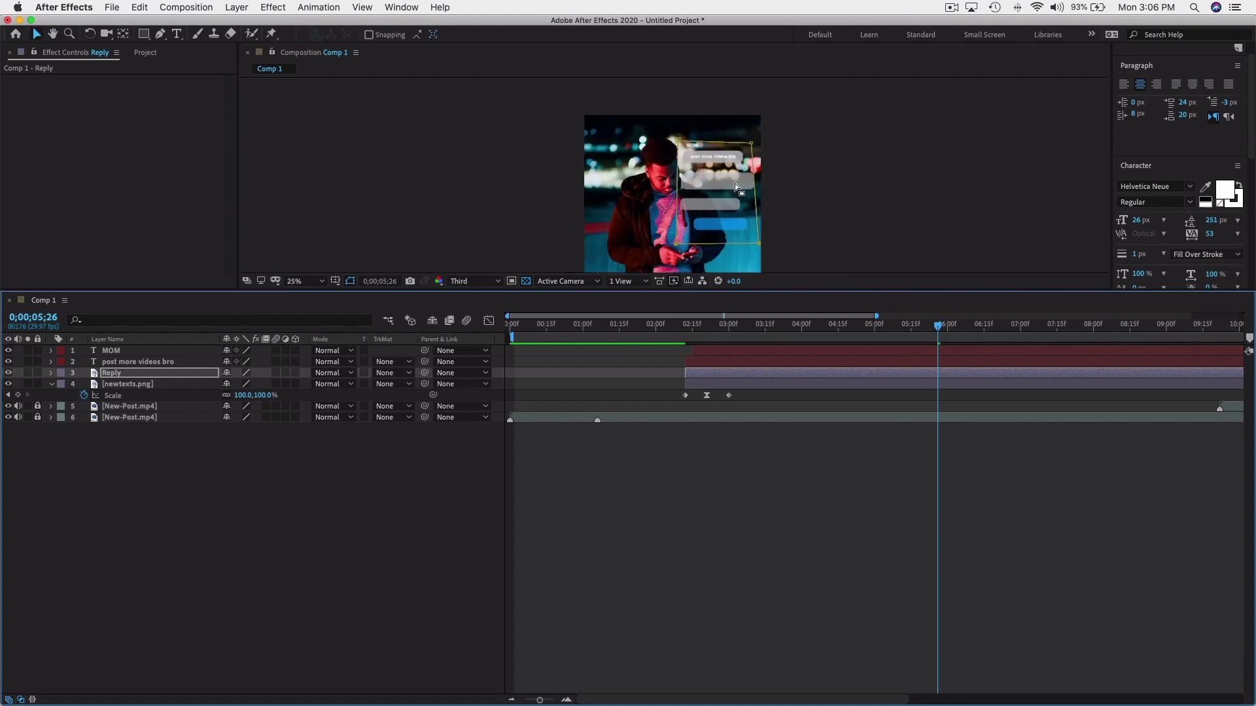
Lower the upper edge of the Reply layer's mask so it encloses only the blue bubble.
drag(713, 145, 682, 249)
key(period)
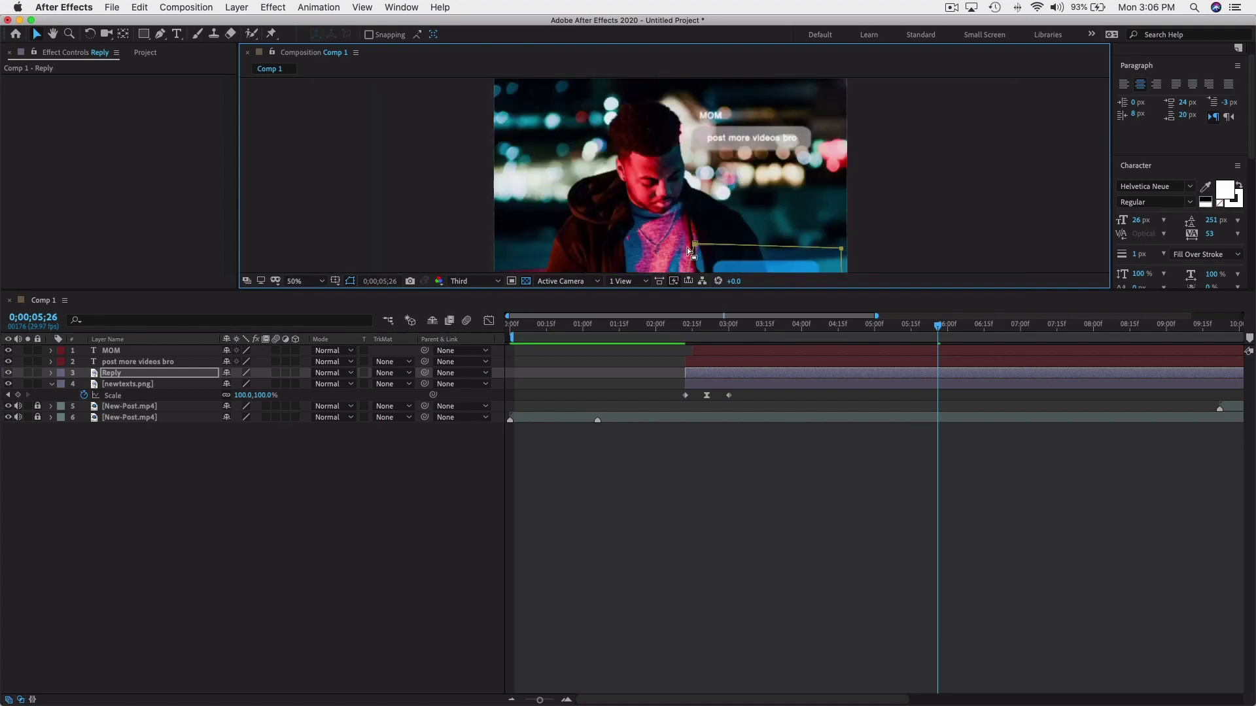
key(comma)
key(period)
key(comma)
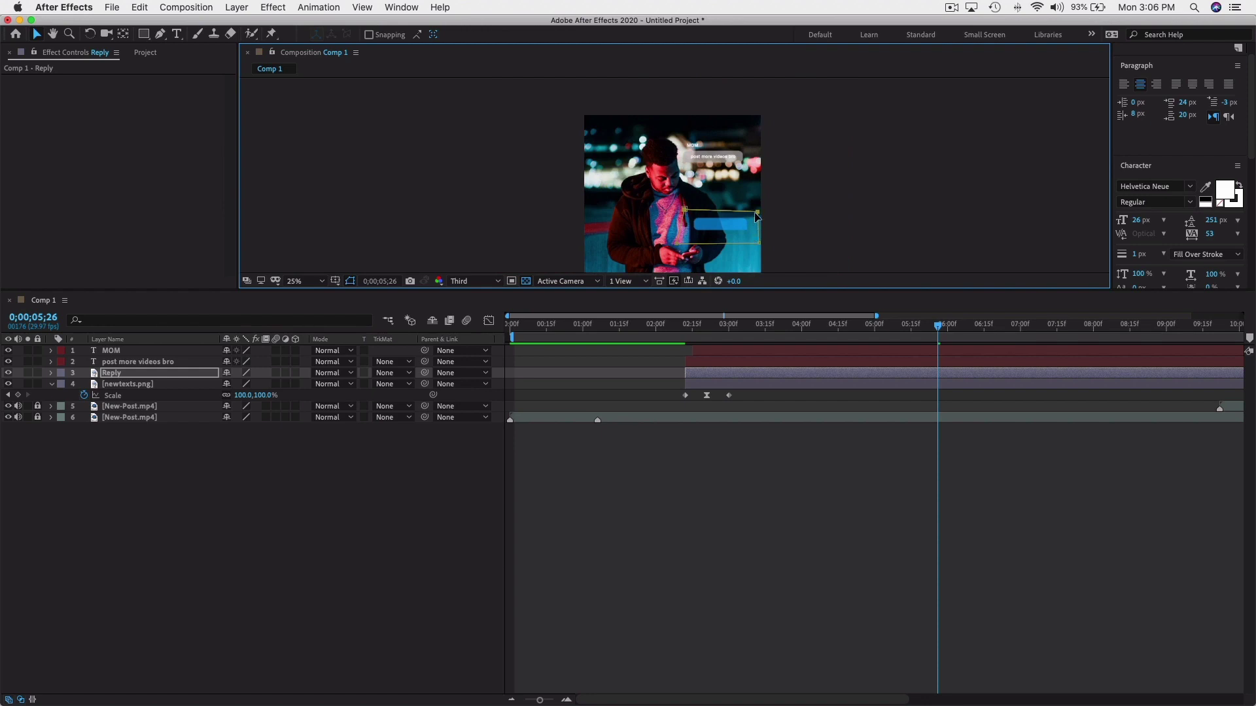
key(period)
key(comma)
key(Return)
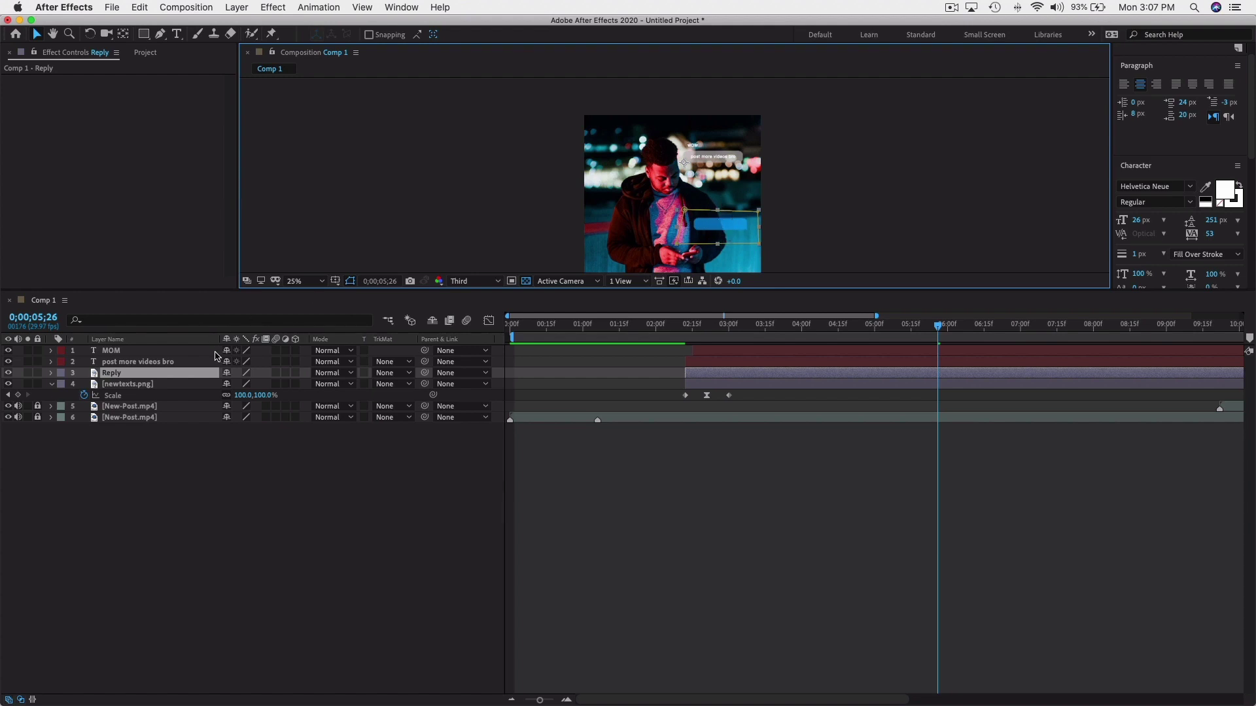
Move the Reply layer up beneath the message bubble, setting its Position to 579, -7.
click(51, 373)
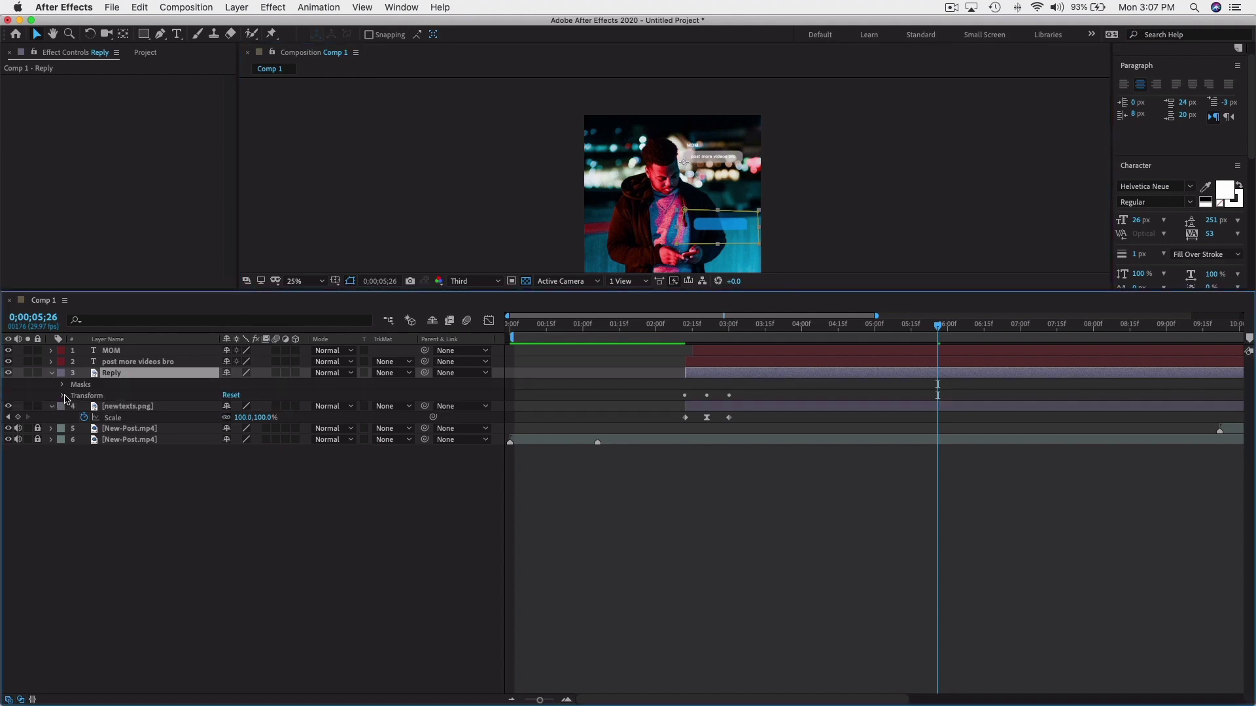
click(63, 396)
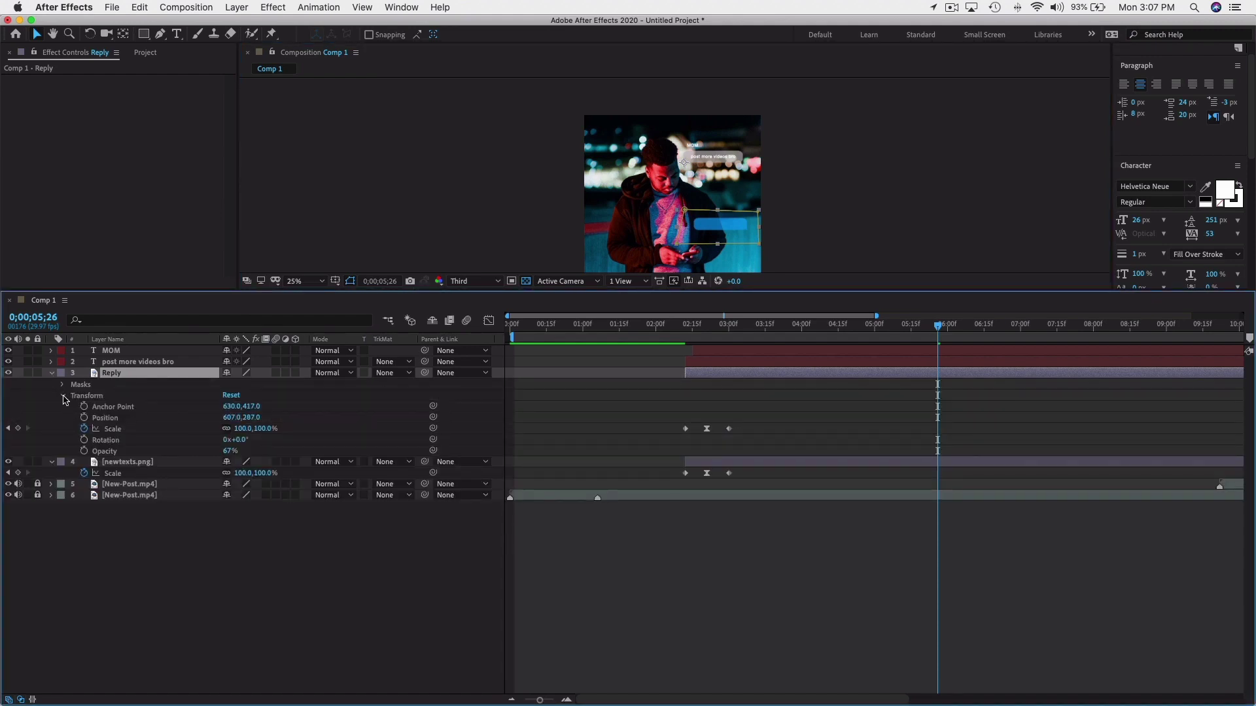
drag(251, 418, 54, 428)
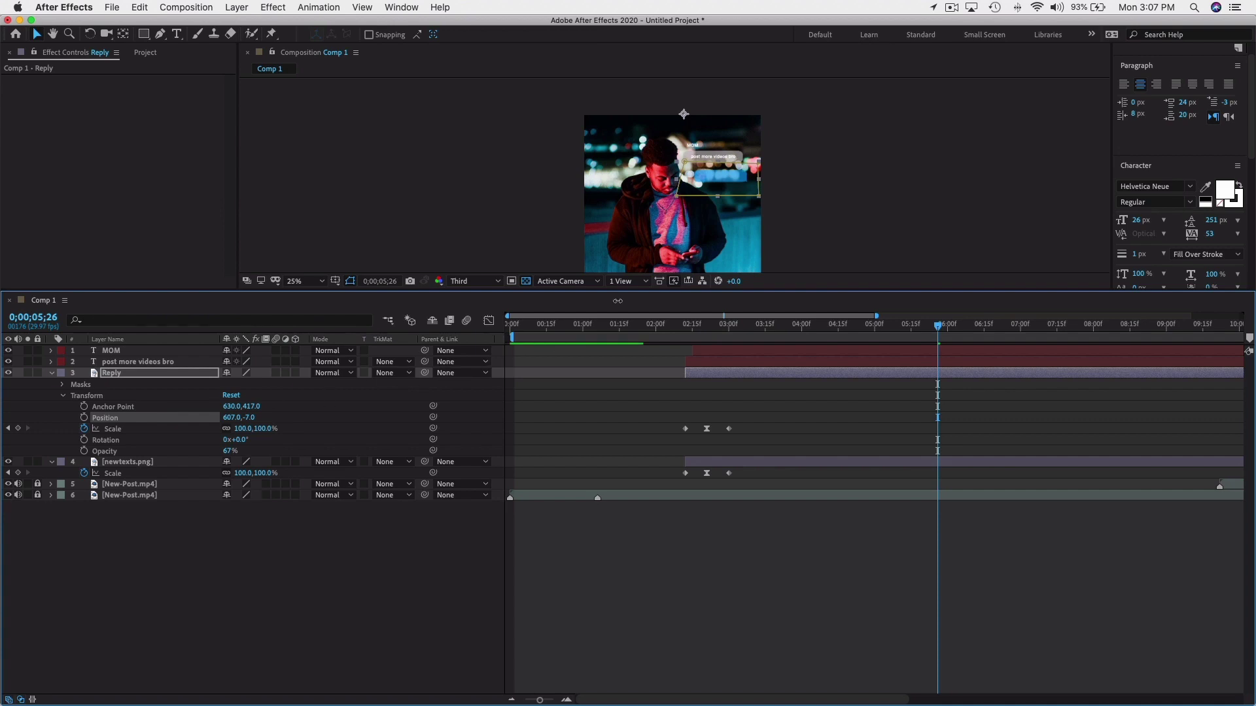
key(period)
drag(232, 417, 213, 419)
scroll(645, 185, up, 2)
scroll(645, 186, down, 2)
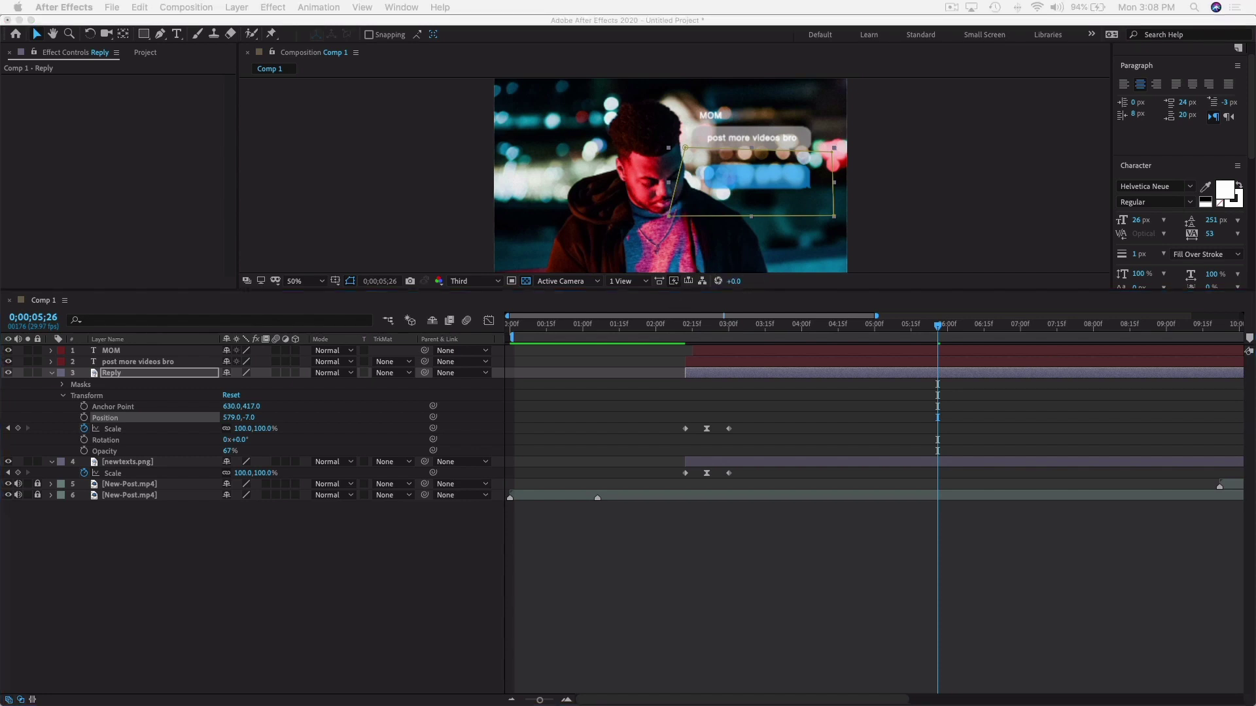
Nudge the blue Reply bubble closer to the grey message bubble, to Position 583, -25.
click(934, 169)
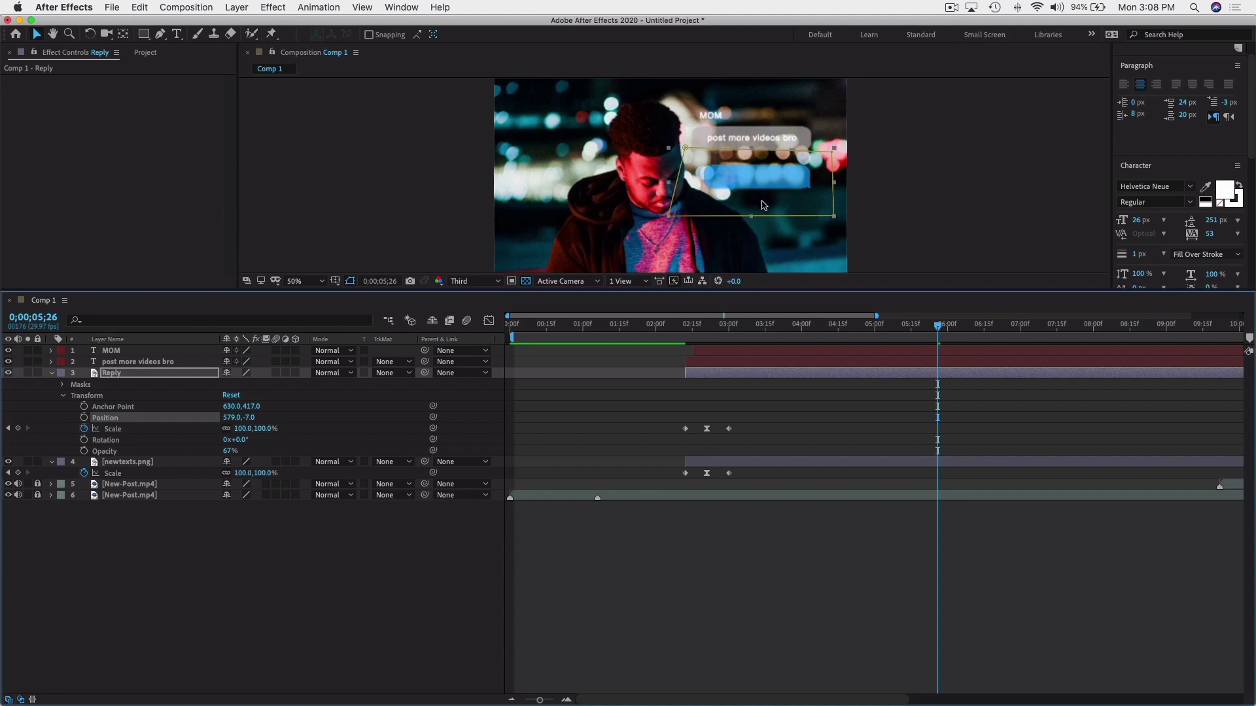
click(908, 181)
drag(777, 185, 779, 178)
key(Right)
key(Right)
key(Up)
key(Up)
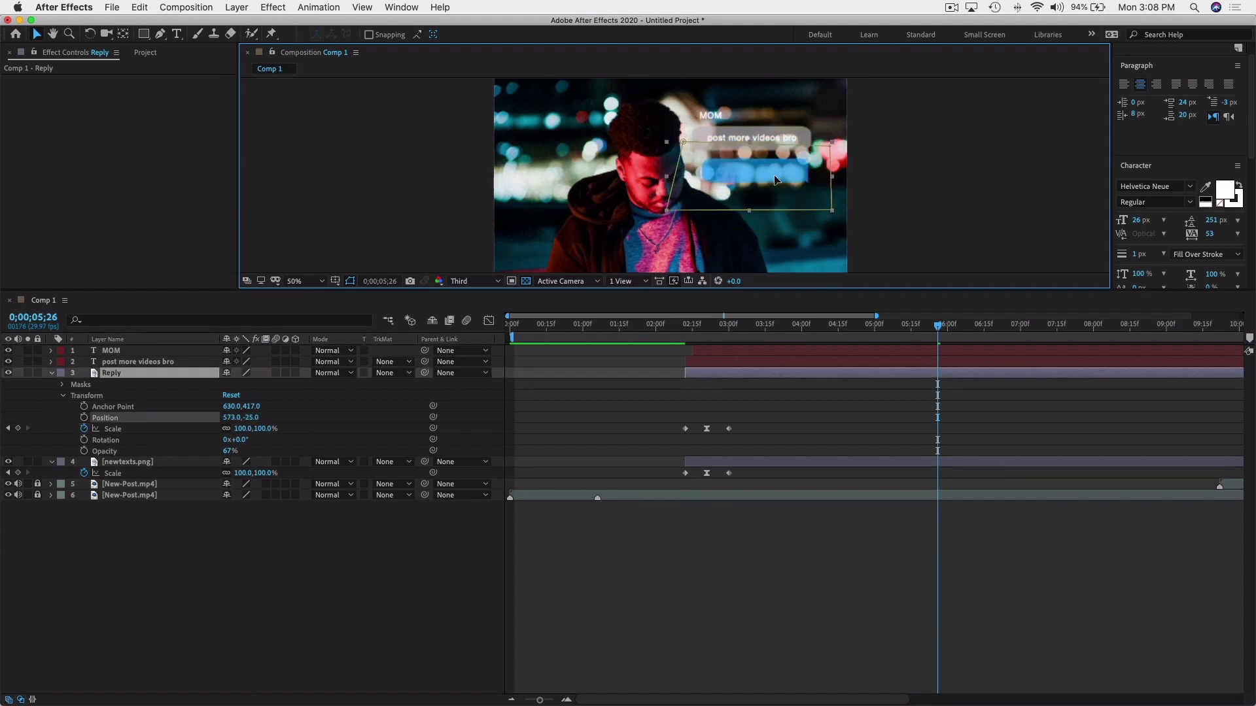
key(Return)
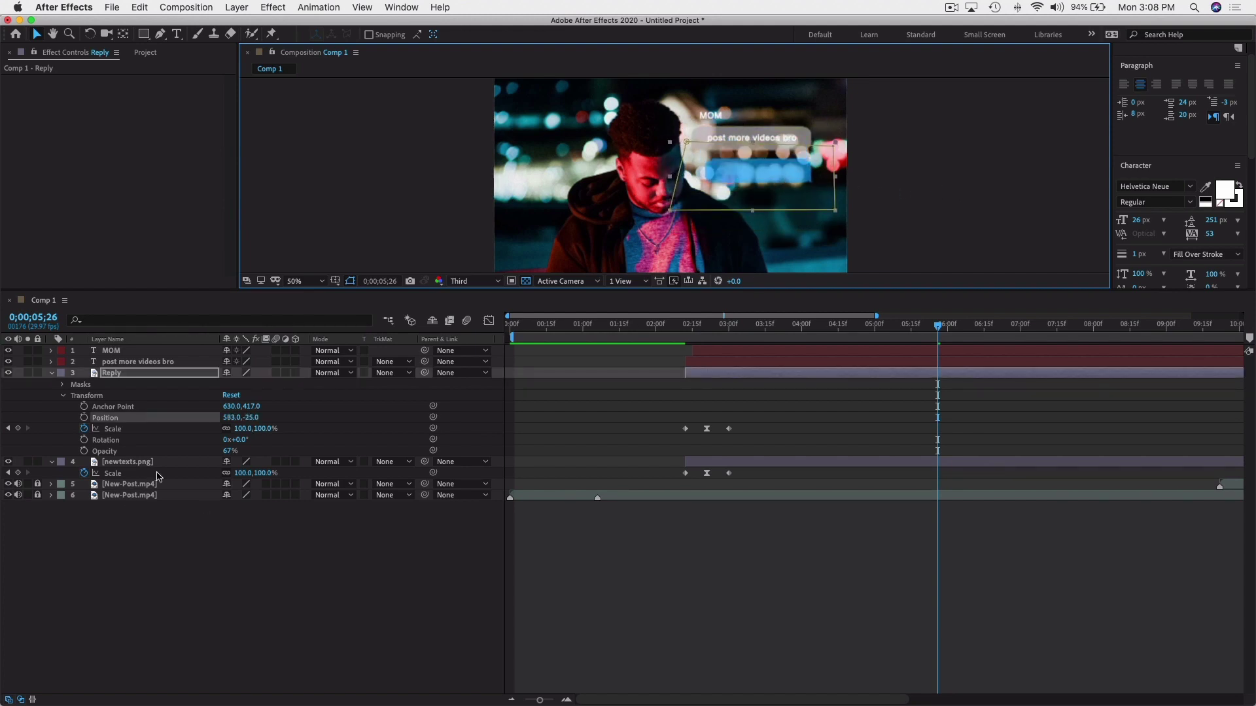
click(987, 264)
Raise the newtexts.png layer's Opacity to 87%.
click(807, 134)
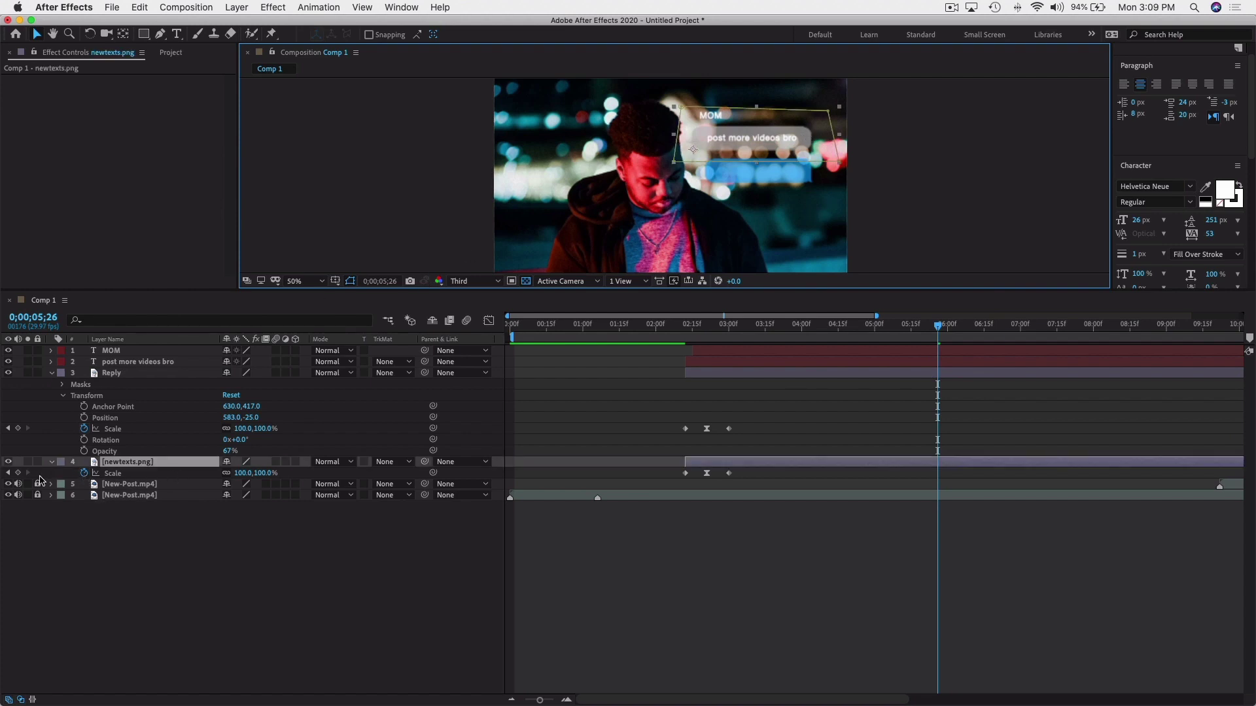
click(57, 465)
click(53, 462)
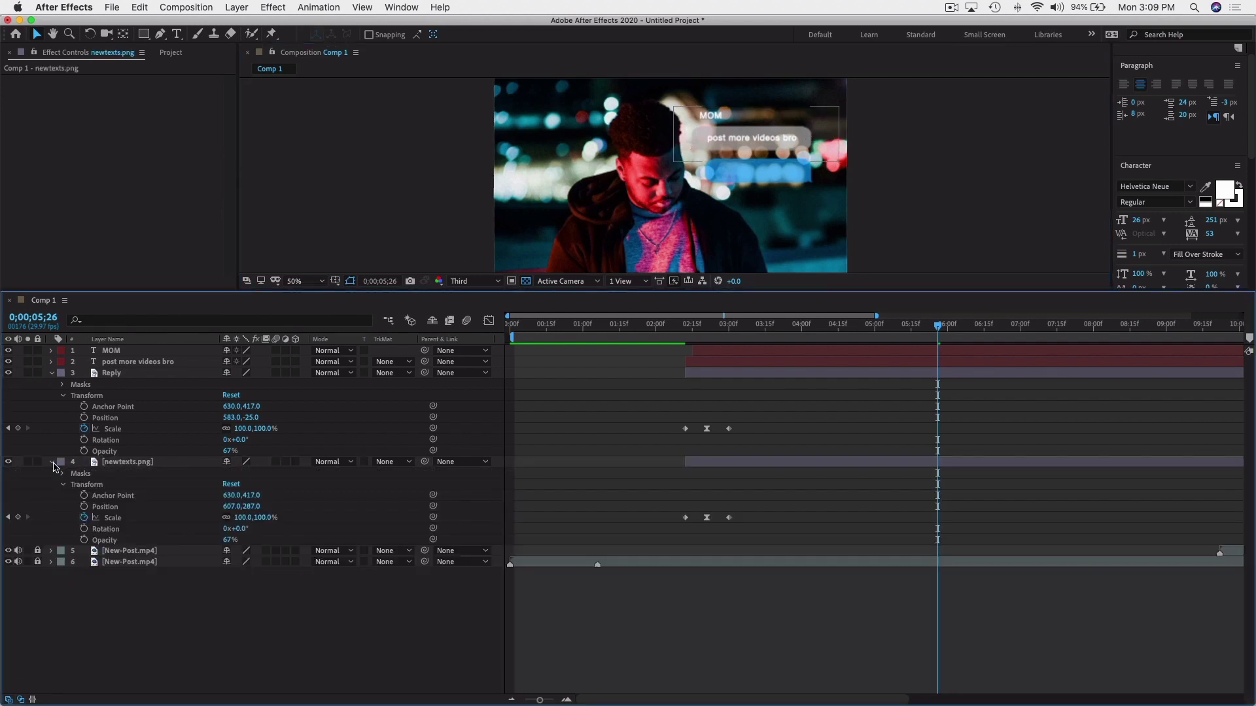
mouse_move(225, 540)
mouse_down()
mouse_move(267, 539)
mouse_move(151, 543)
mouse_move(201, 539)
mouse_up()
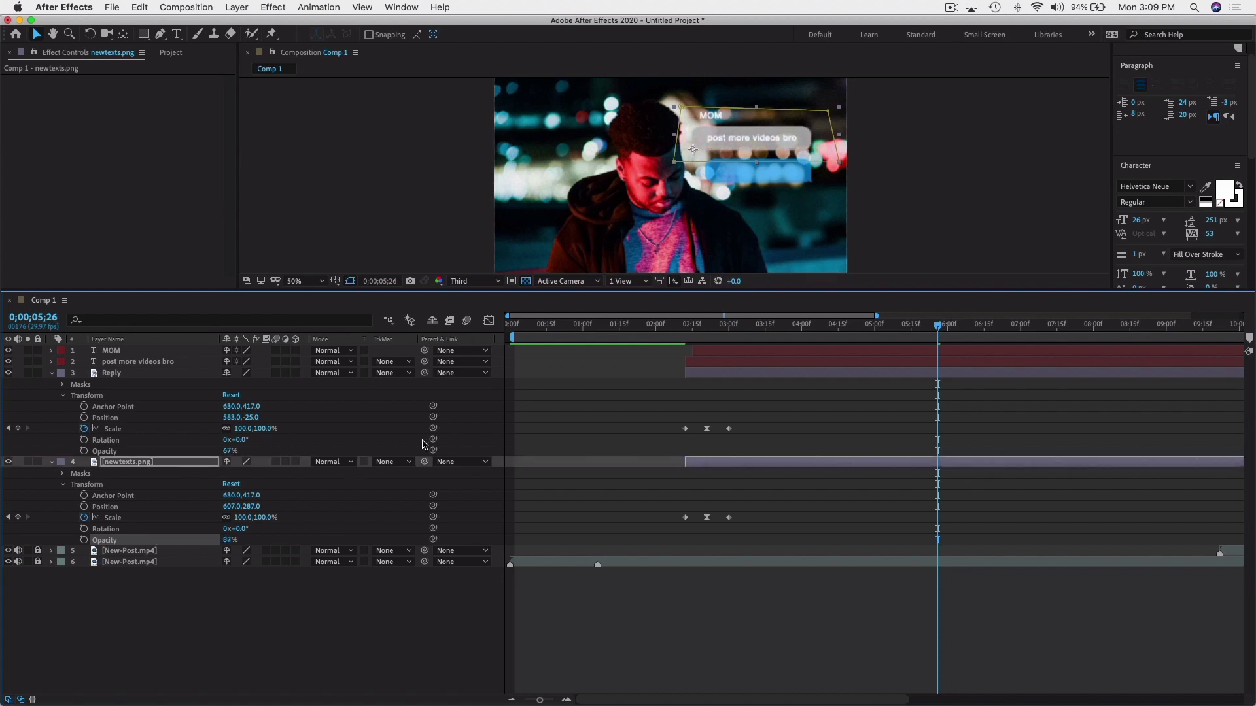
Set the Reply layer's Opacity to 87% and collapse its properties.
mouse_move(747, 327)
mouse_down()
mouse_move(667, 342)
mouse_move(679, 326)
mouse_move(747, 327)
mouse_move(699, 338)
mouse_move(738, 327)
mouse_up()
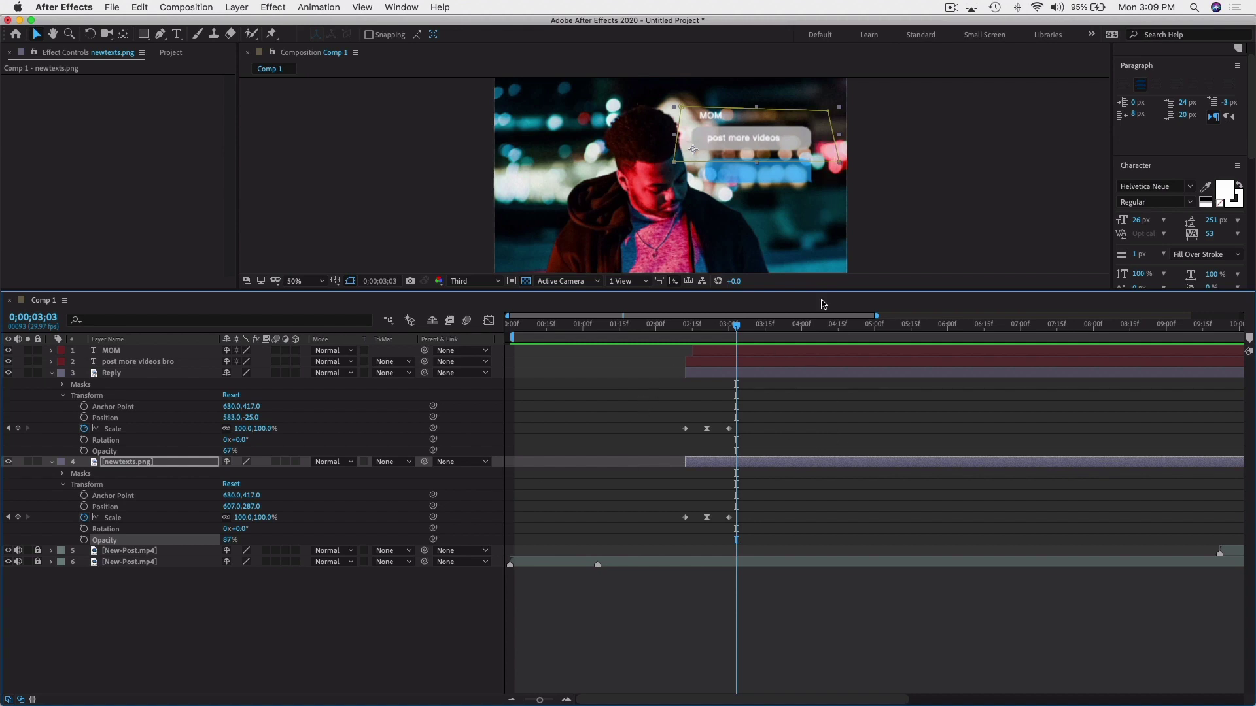
click(131, 375)
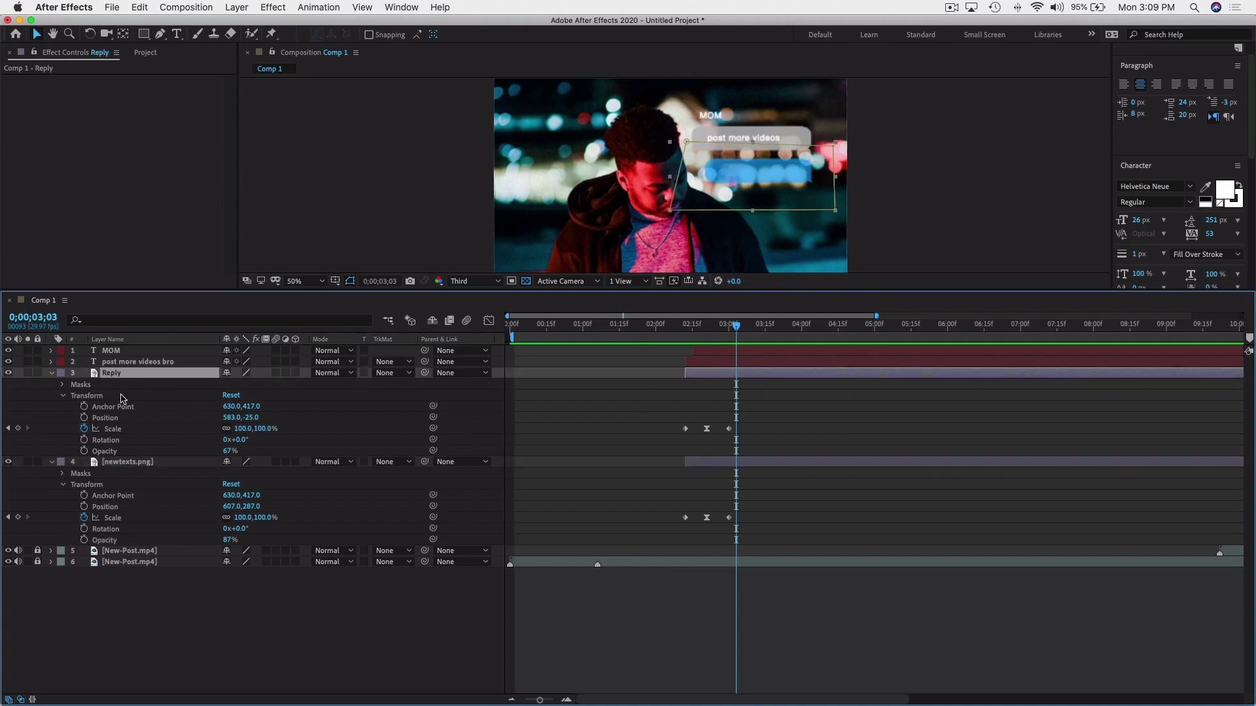
click(64, 397)
click(64, 397)
click(228, 452)
text(87)
click(412, 427)
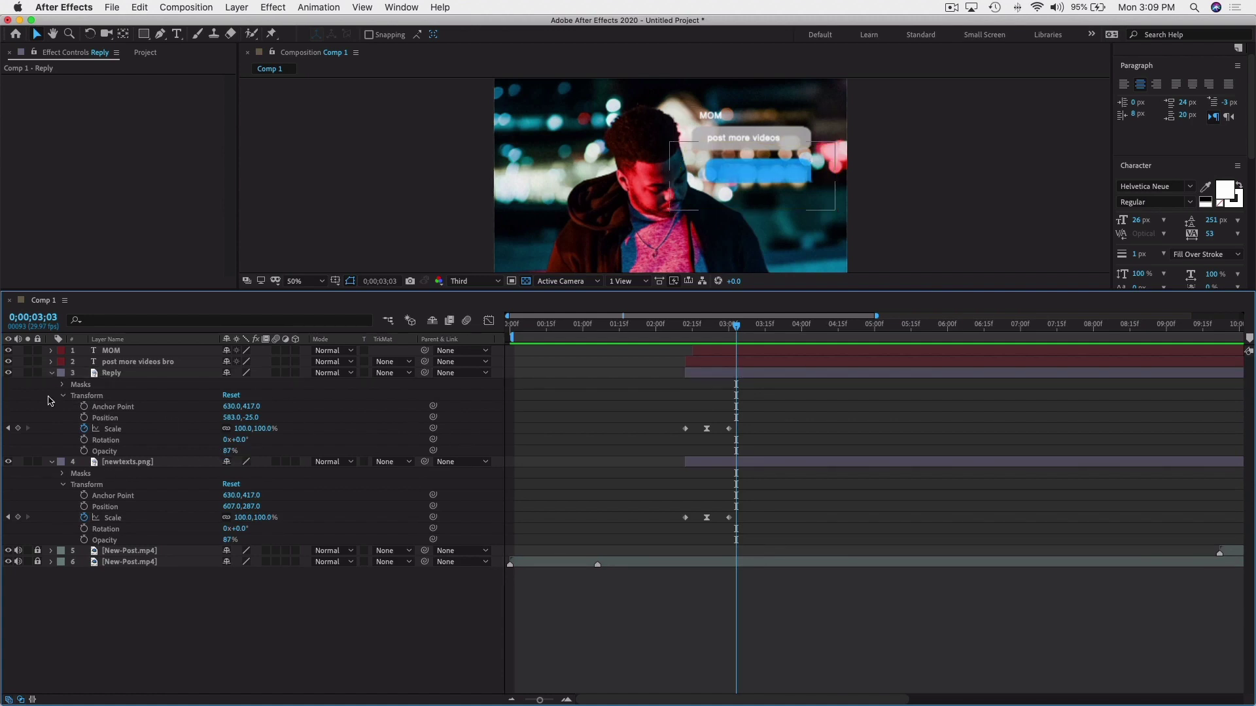
click(51, 375)
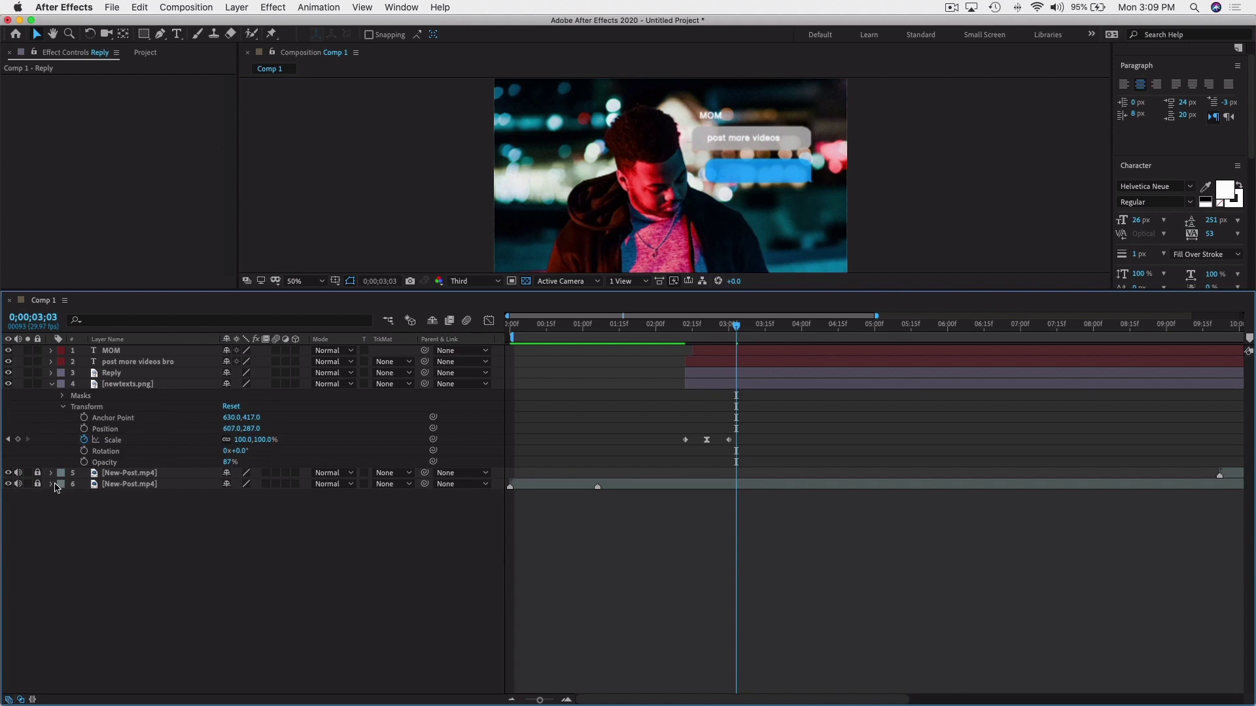
Give the Reply and newtexts.png layers the same blue label color.
click(60, 384)
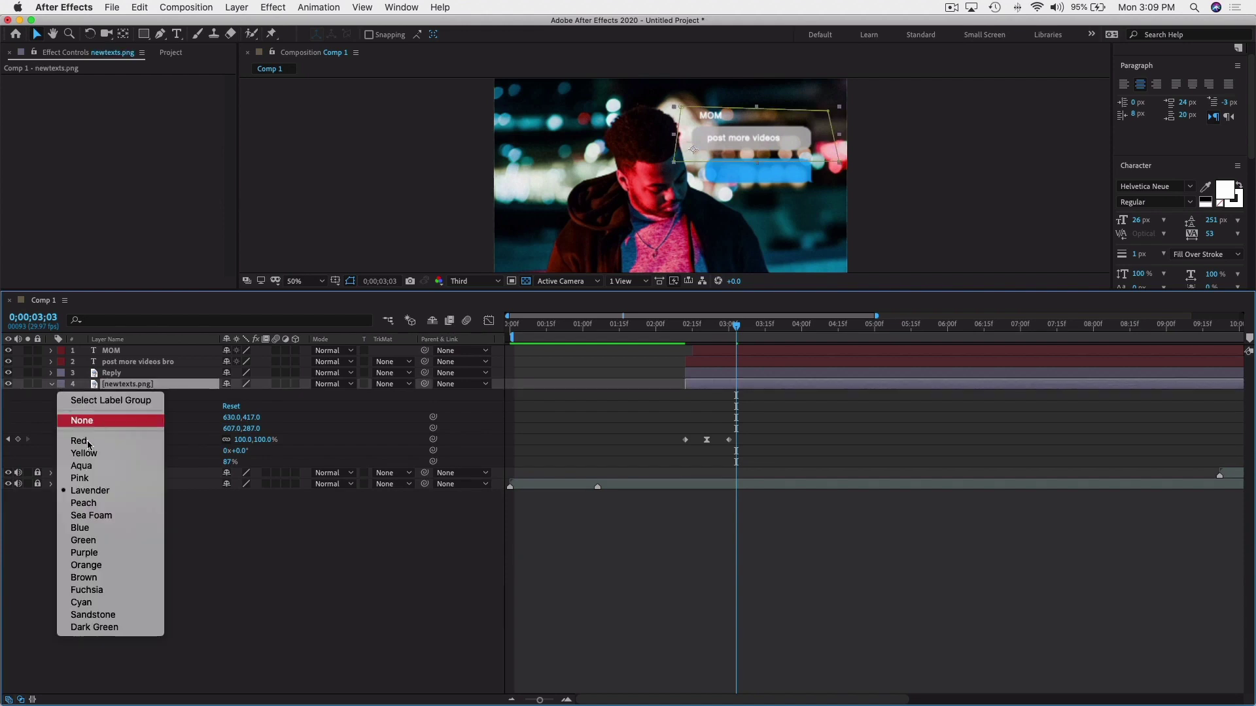
click(102, 554)
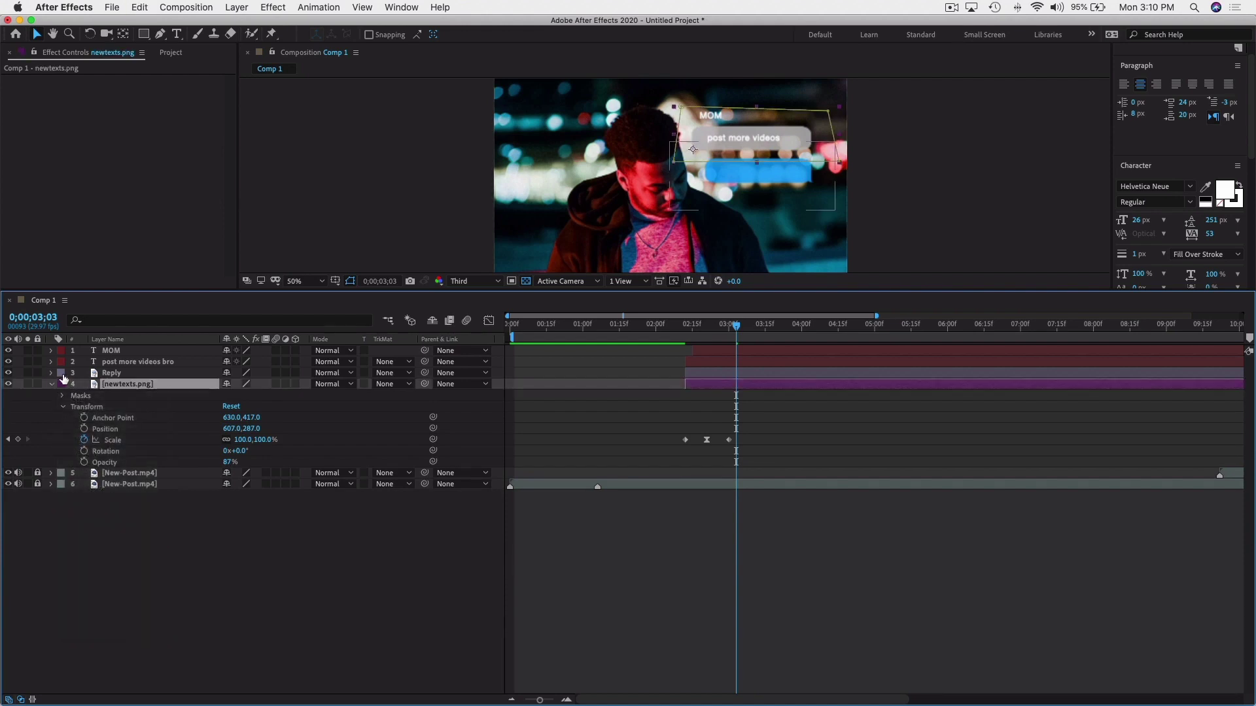
click(60, 373)
click(93, 616)
click(60, 373)
click(91, 516)
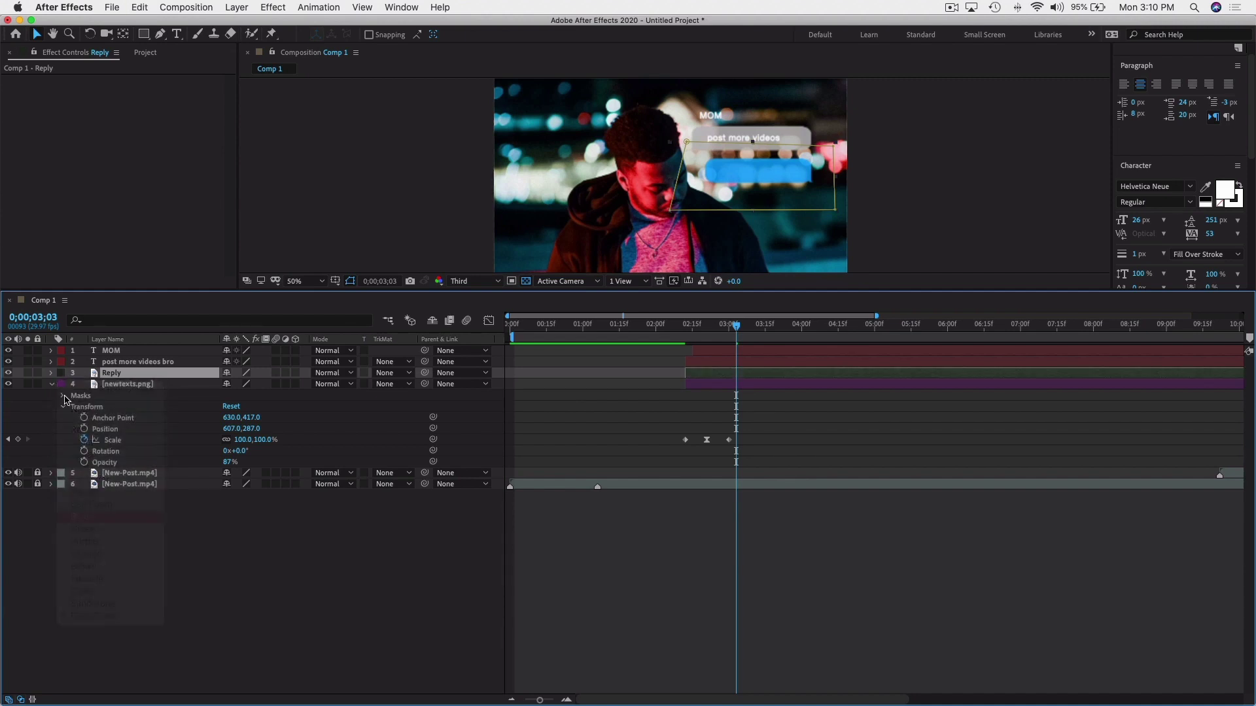
click(60, 384)
click(115, 534)
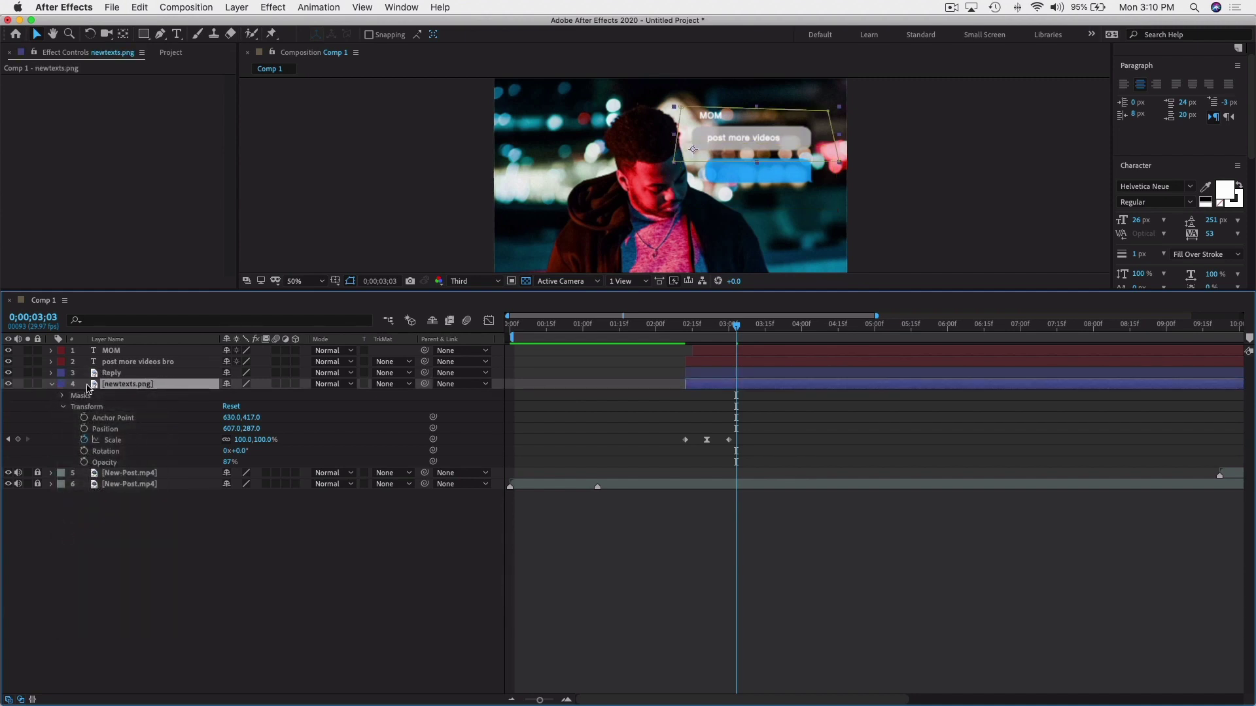
Give the MOM and "post more videos bro" text layers a matching orange label color.
right_click(122, 363)
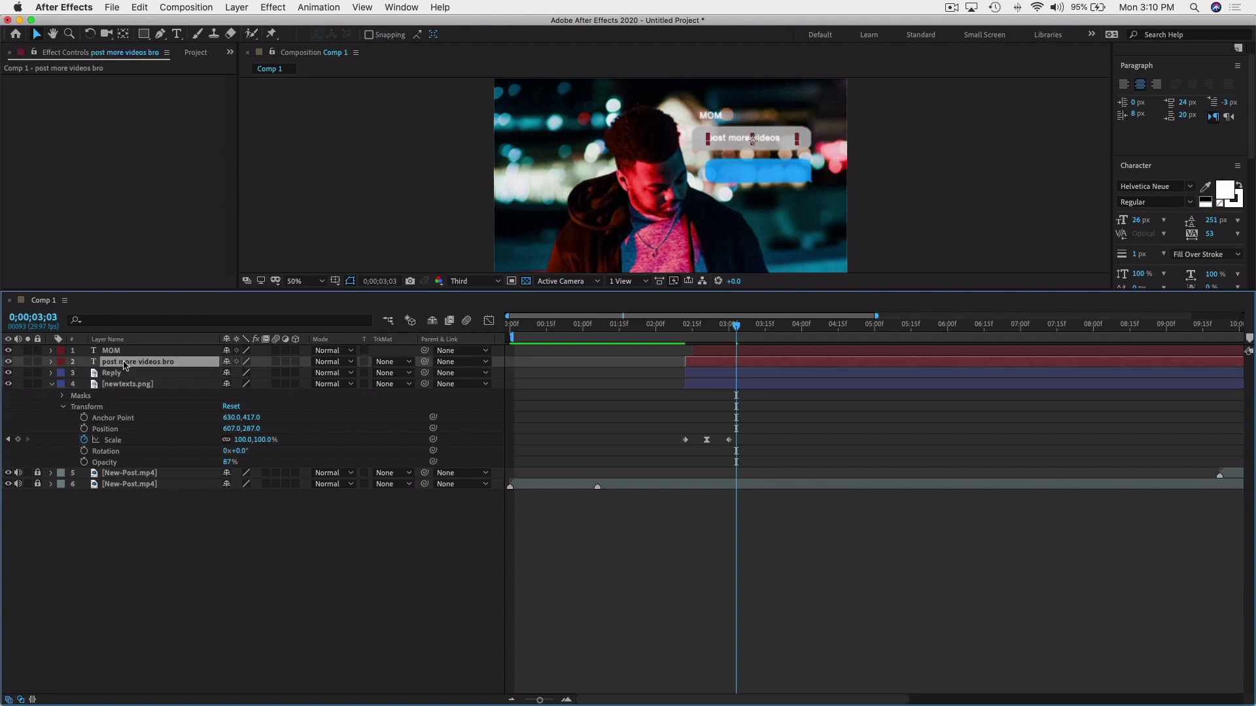
click(61, 362)
click(61, 361)
click(61, 362)
click(108, 554)
click(61, 350)
click(98, 543)
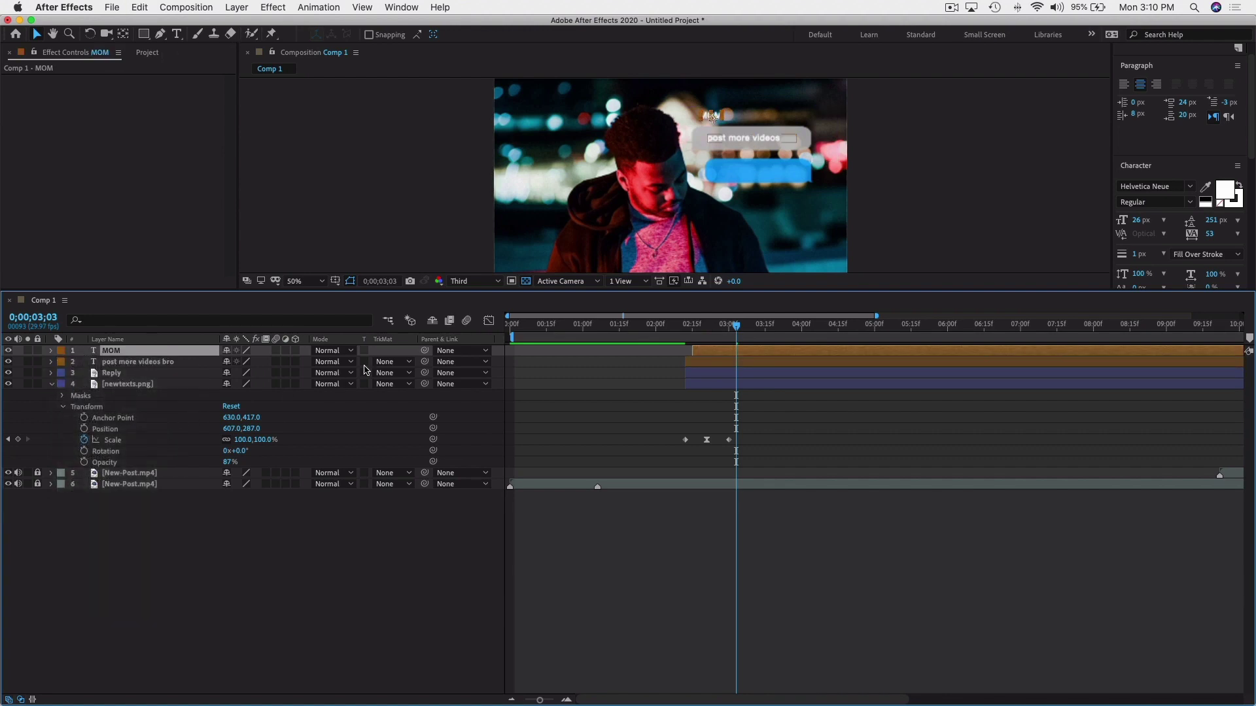
Move the Reply layer's anchor point onto the blue bubble's lower-right corner with the Pan Behind tool, at about 1006.5, 825.2.
drag(664, 336, 697, 337)
click(708, 370)
scroll(708, 370, right, 2)
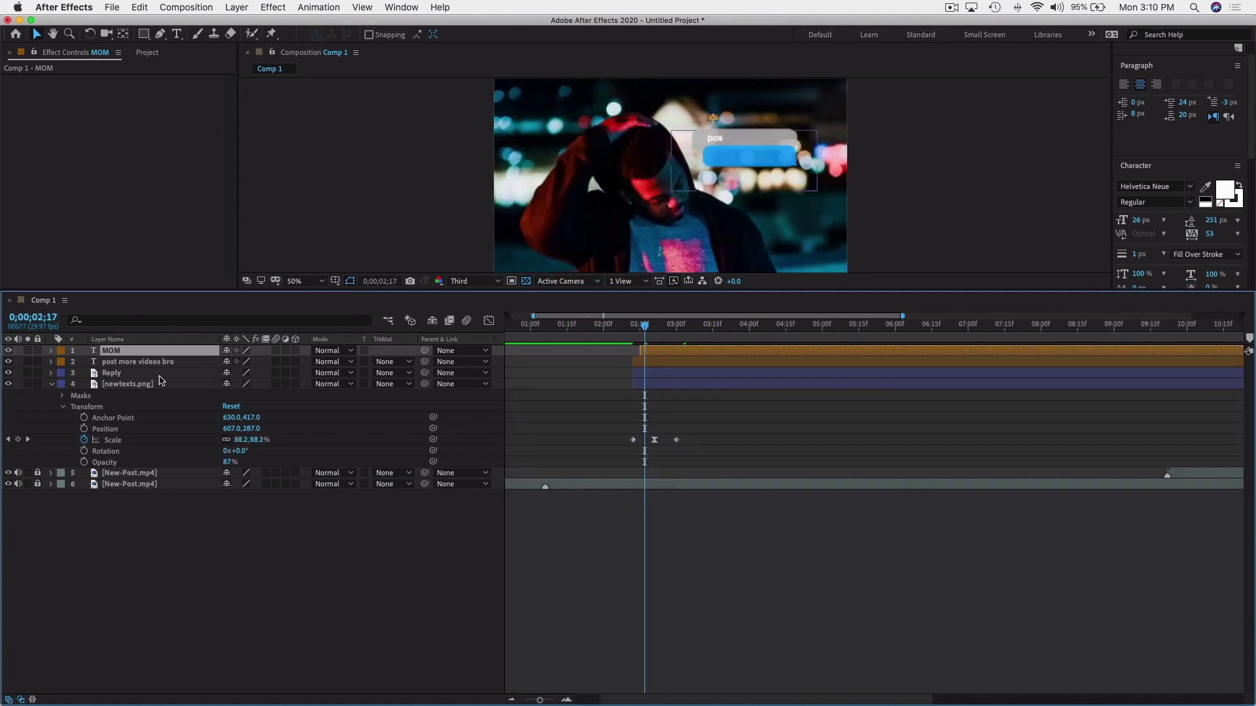
click(111, 373)
click(52, 373)
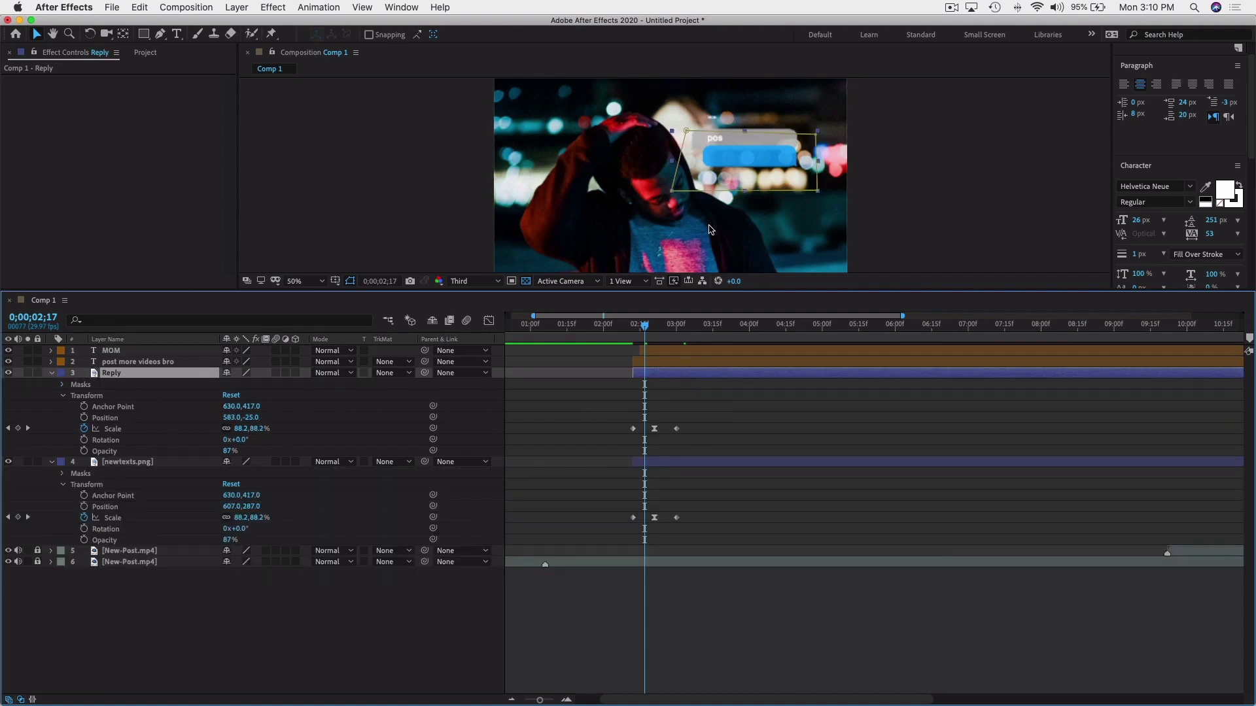
key(y)
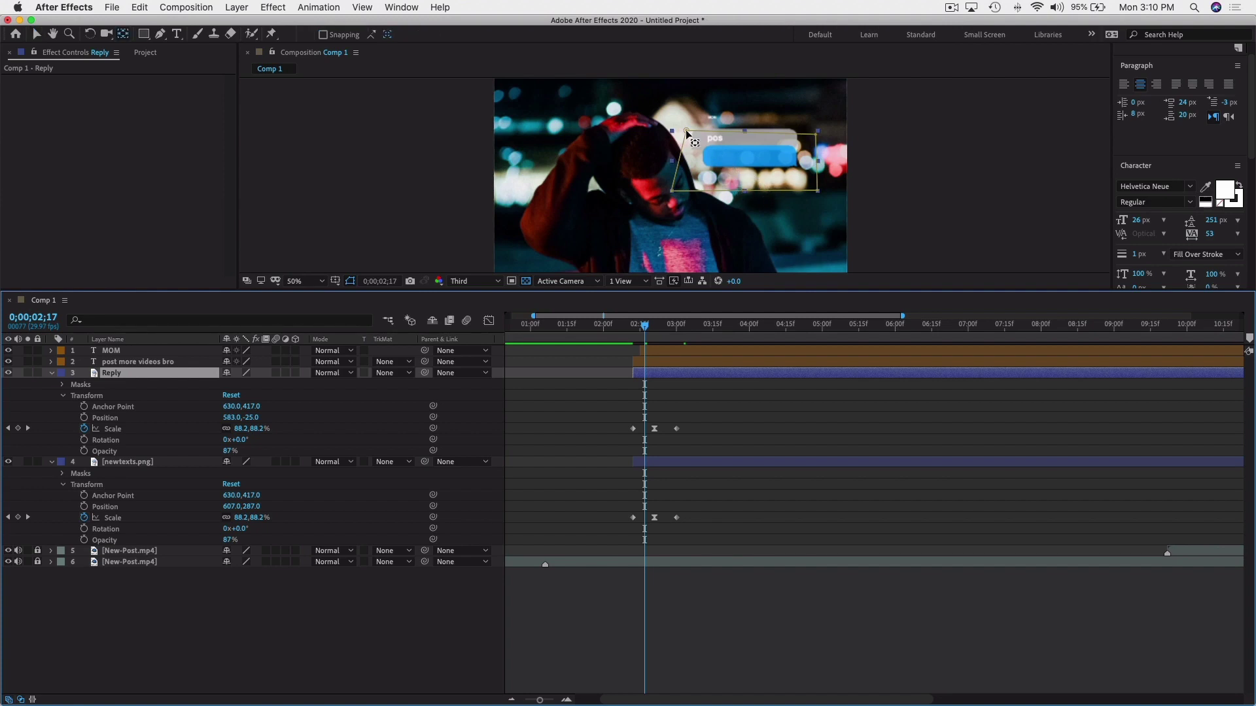
key(comma)
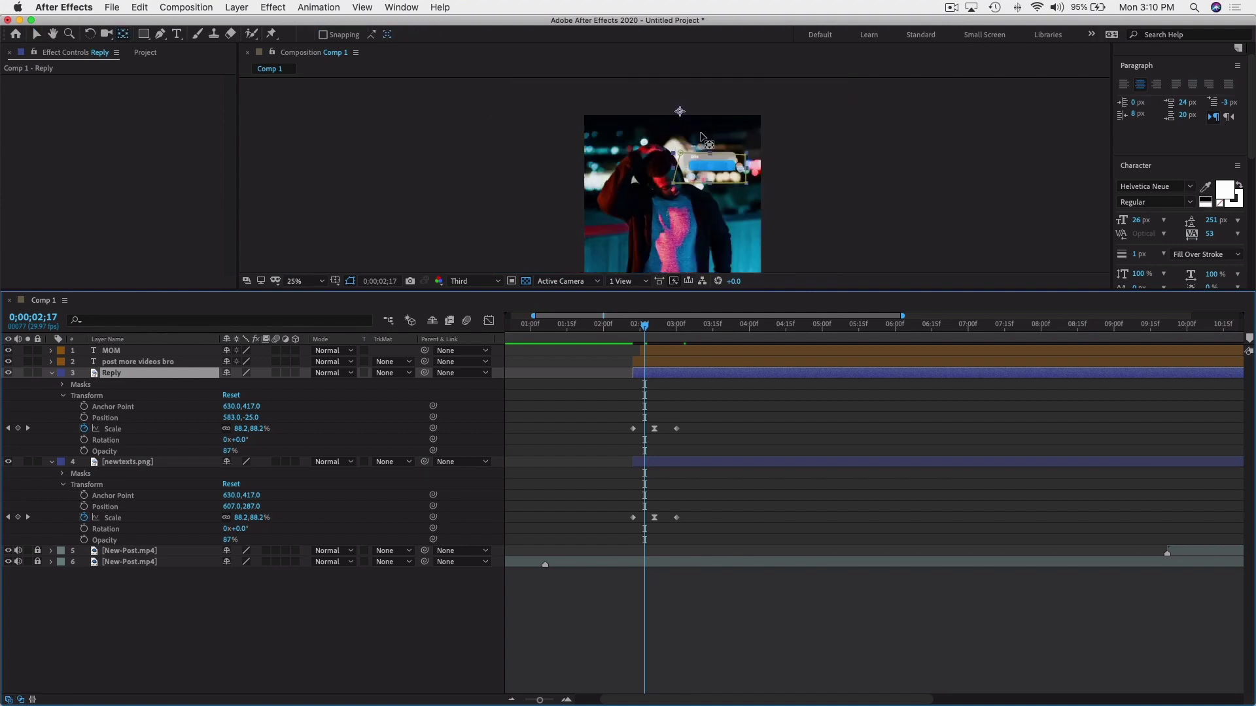
drag(679, 111, 736, 171)
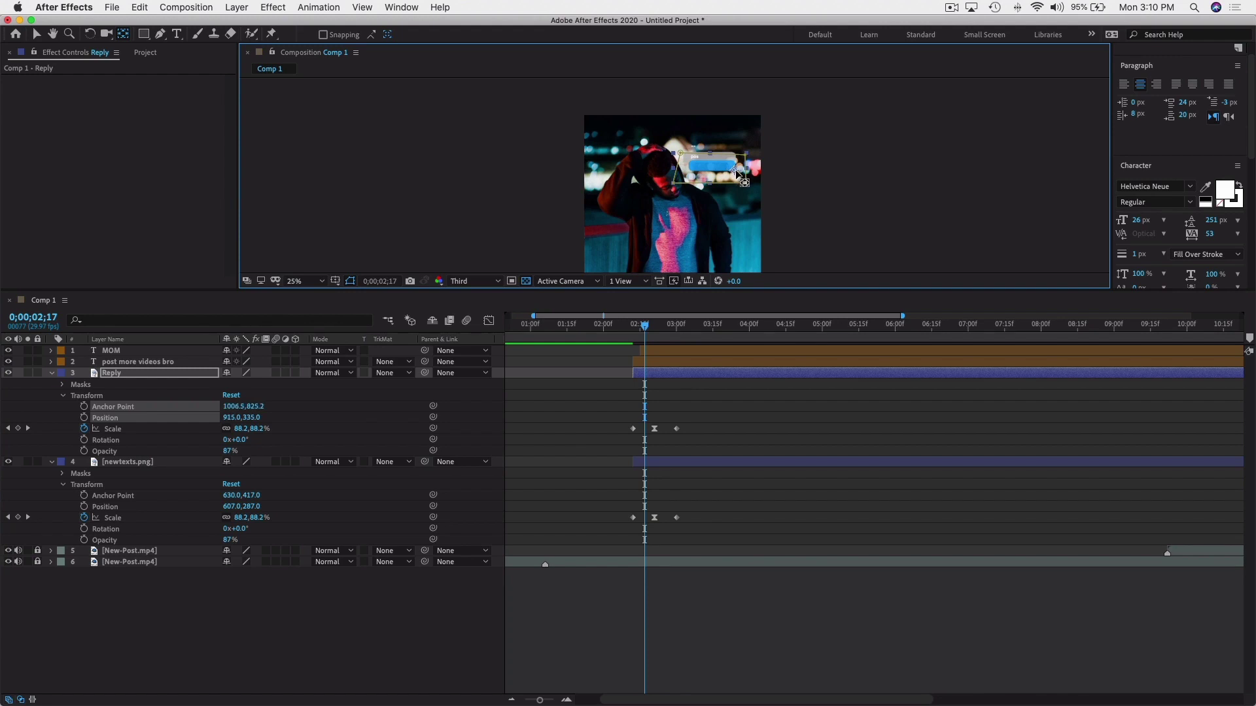
Play the animation, then reposition the Reply layer to 955, 381 and the newtexts.png layer to 613, 297.
key(period)
key(comma)
key(space)
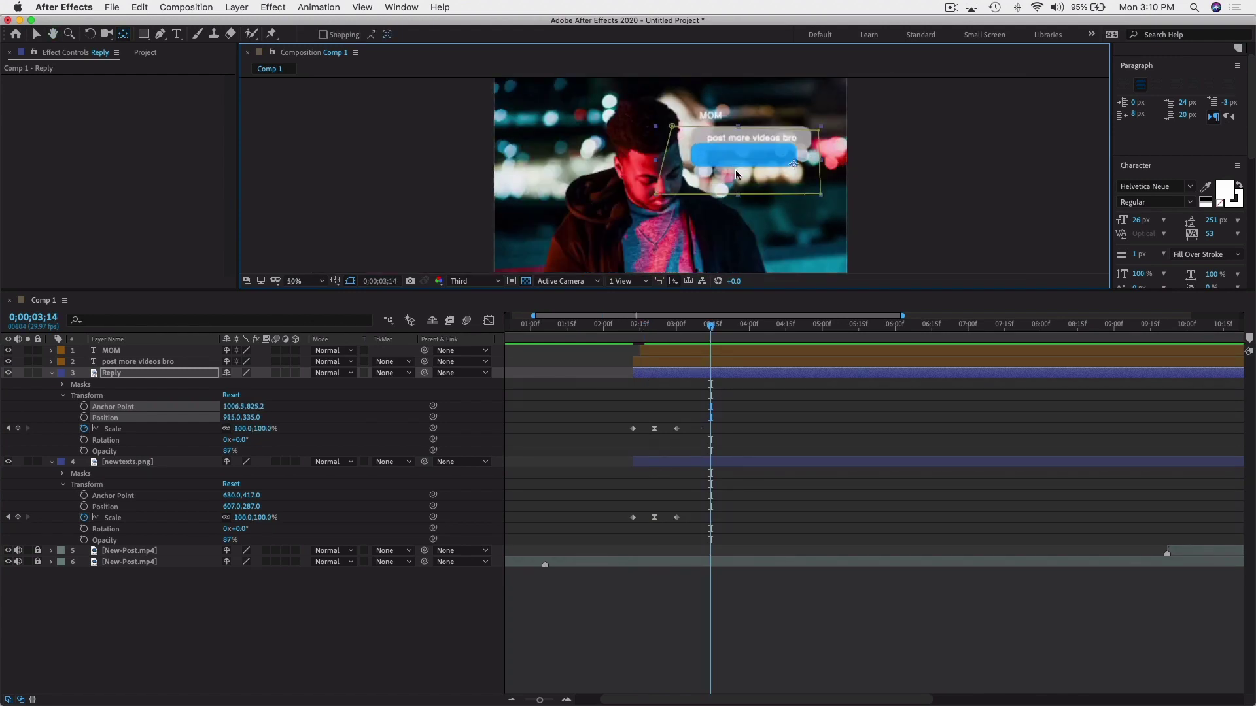
drag(760, 157, 767, 175)
drag(737, 126, 675, 139)
mouse_move(724, 179)
mouse_down()
mouse_move(658, 191)
mouse_move(705, 190)
mouse_up()
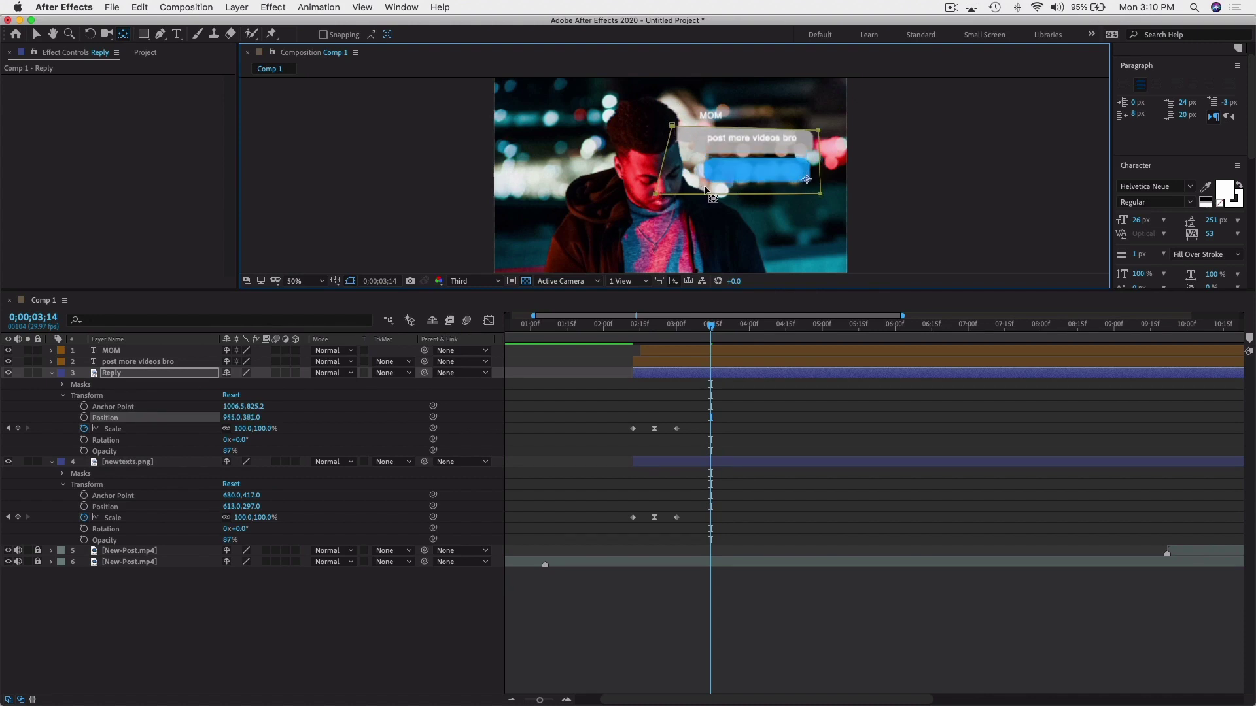
Tighten the Reply layer's mask around the blue bubble by pulling in all four corner points.
click(37, 39)
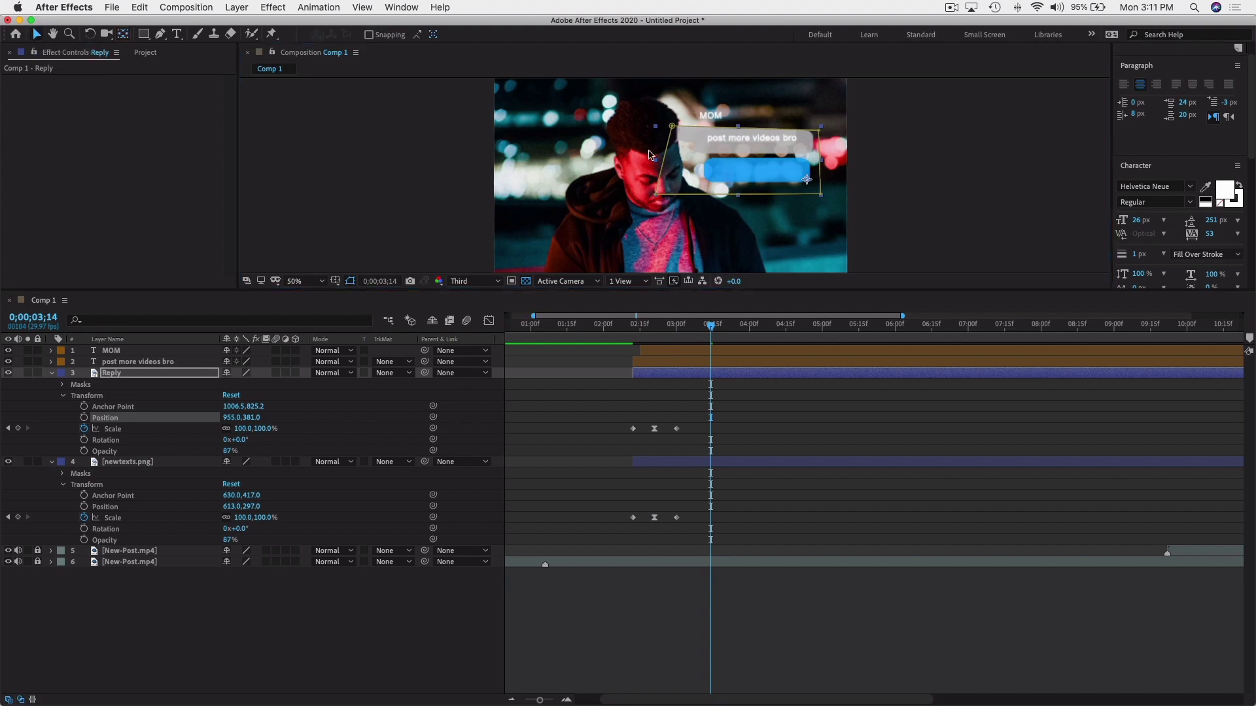
drag(673, 127, 682, 157)
drag(821, 128, 823, 157)
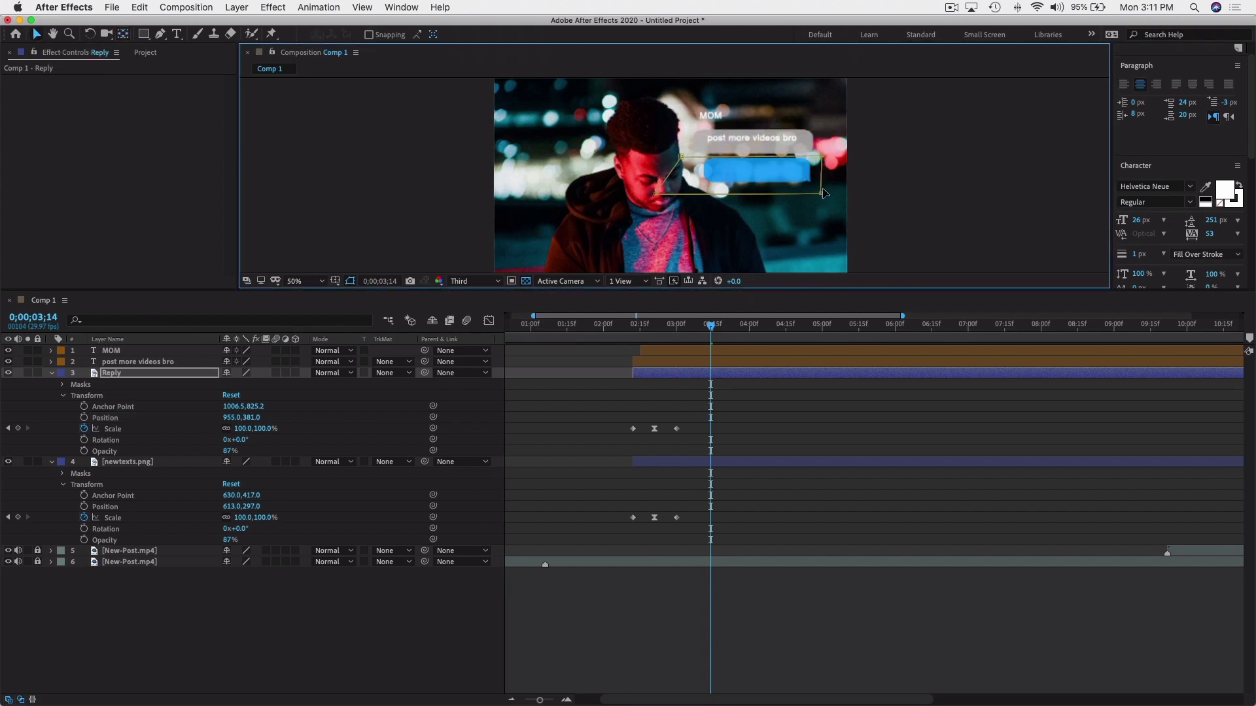
drag(656, 195, 687, 184)
drag(823, 196, 819, 184)
Delay the Reply layer in the timeline so it starts at about 3;23, and check the bubble's appearance.
click(707, 325)
drag(685, 376, 807, 386)
mouse_move(713, 327)
mouse_down()
mouse_move(637, 327)
mouse_move(713, 328)
mouse_up()
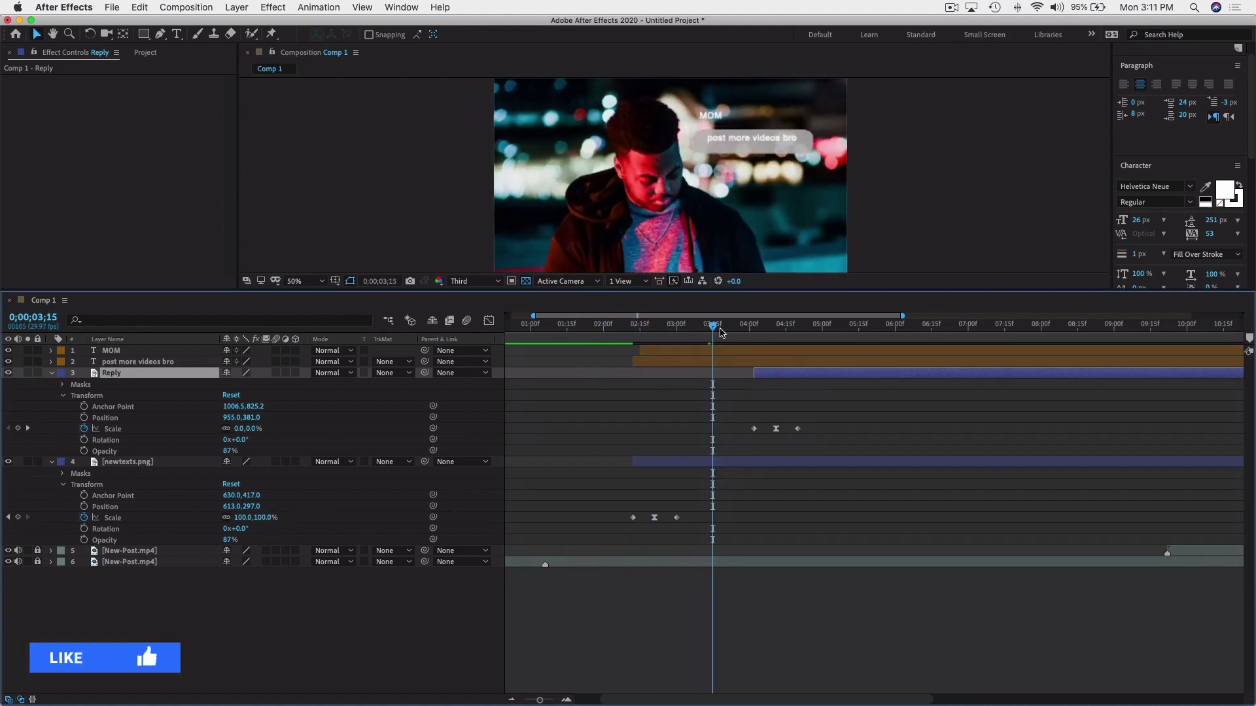
drag(788, 375, 766, 375)
click(755, 329)
drag(755, 329, 797, 329)
click(773, 178)
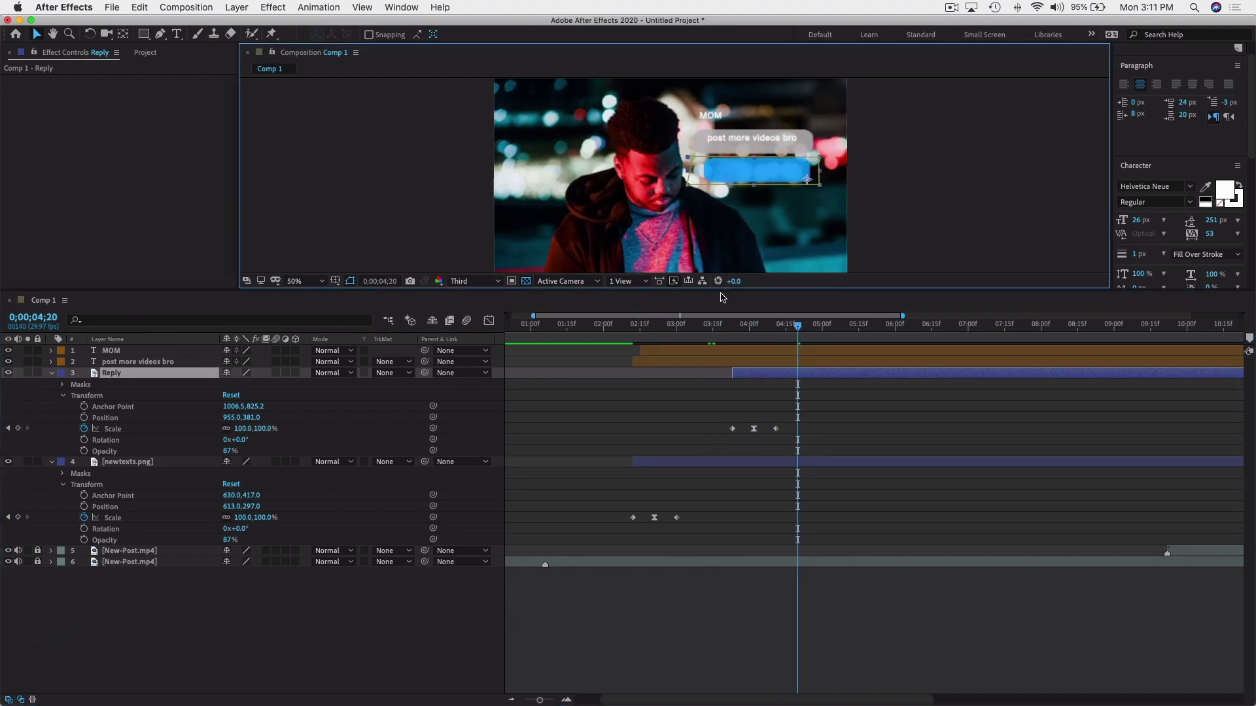
Preview the message animation and shift the Reply bubble slightly down and right to Position 979, 413.
drag(716, 327, 631, 327)
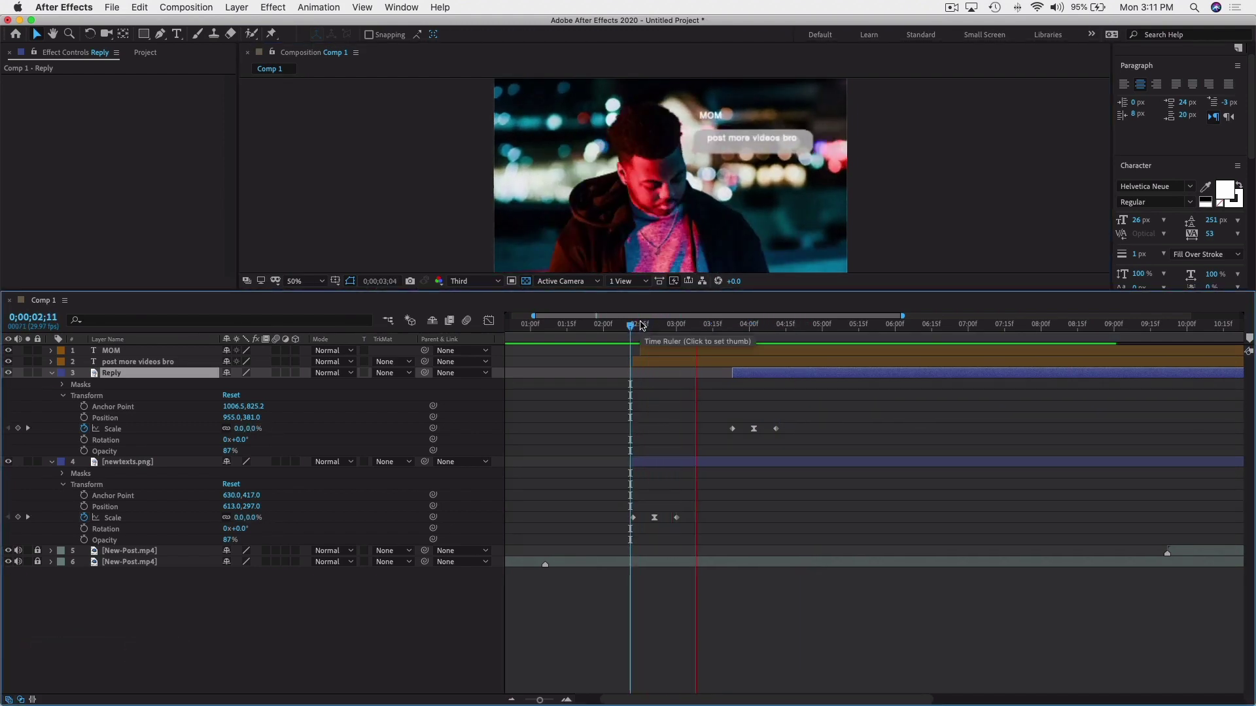
key(space)
drag(758, 173, 775, 180)
drag(931, 324, 608, 341)
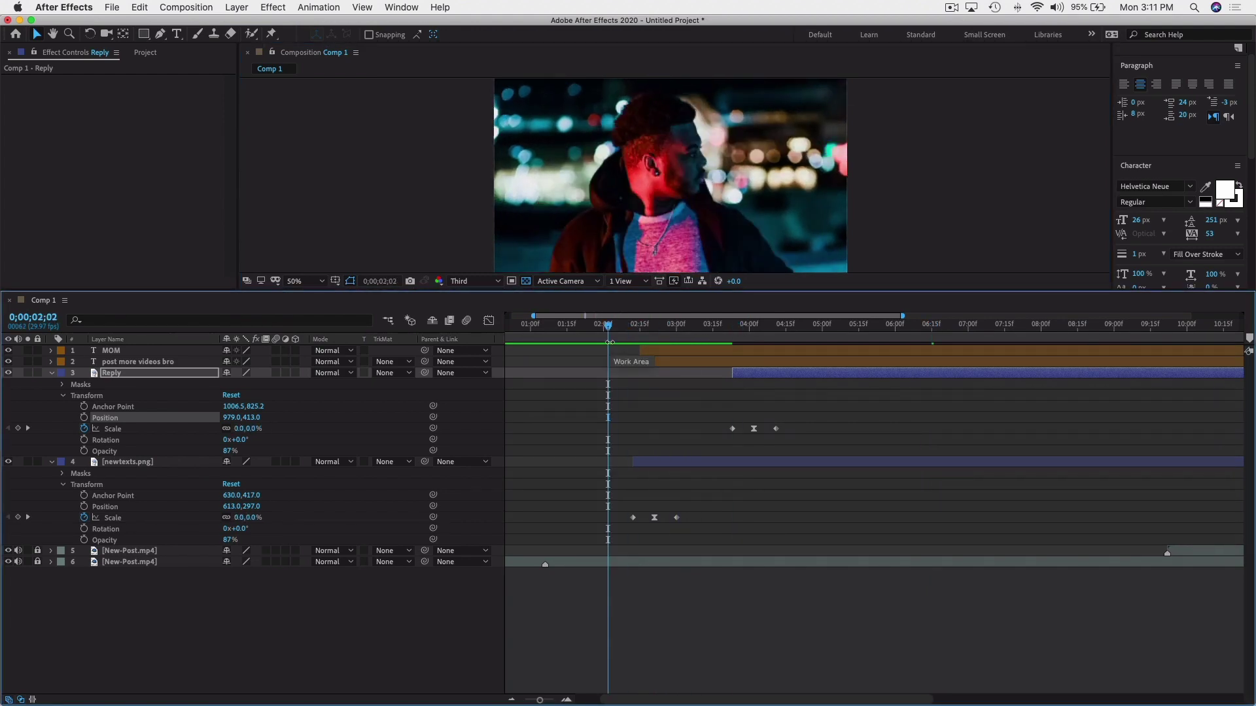
Check the full composition frame and scrub through the footage before the first message appears.
key(Home)
key(comma)
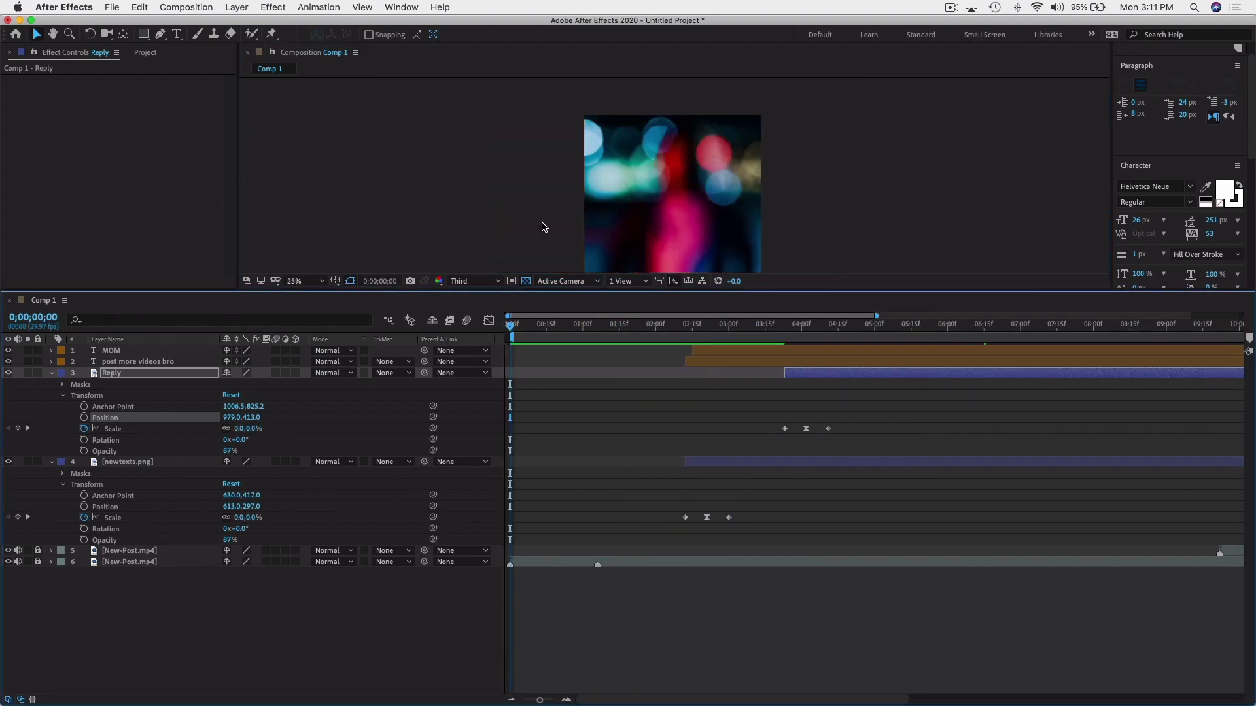
key(comma)
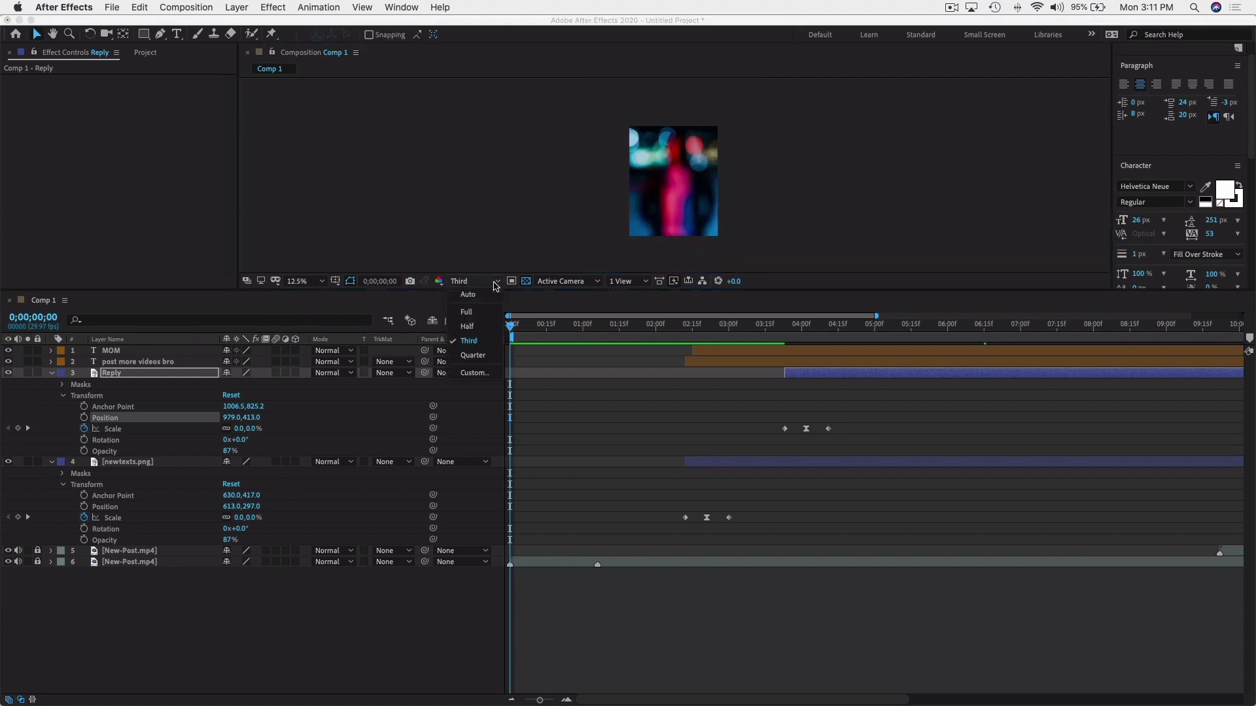
click(497, 281)
drag(715, 328, 918, 324)
drag(609, 334, 677, 324)
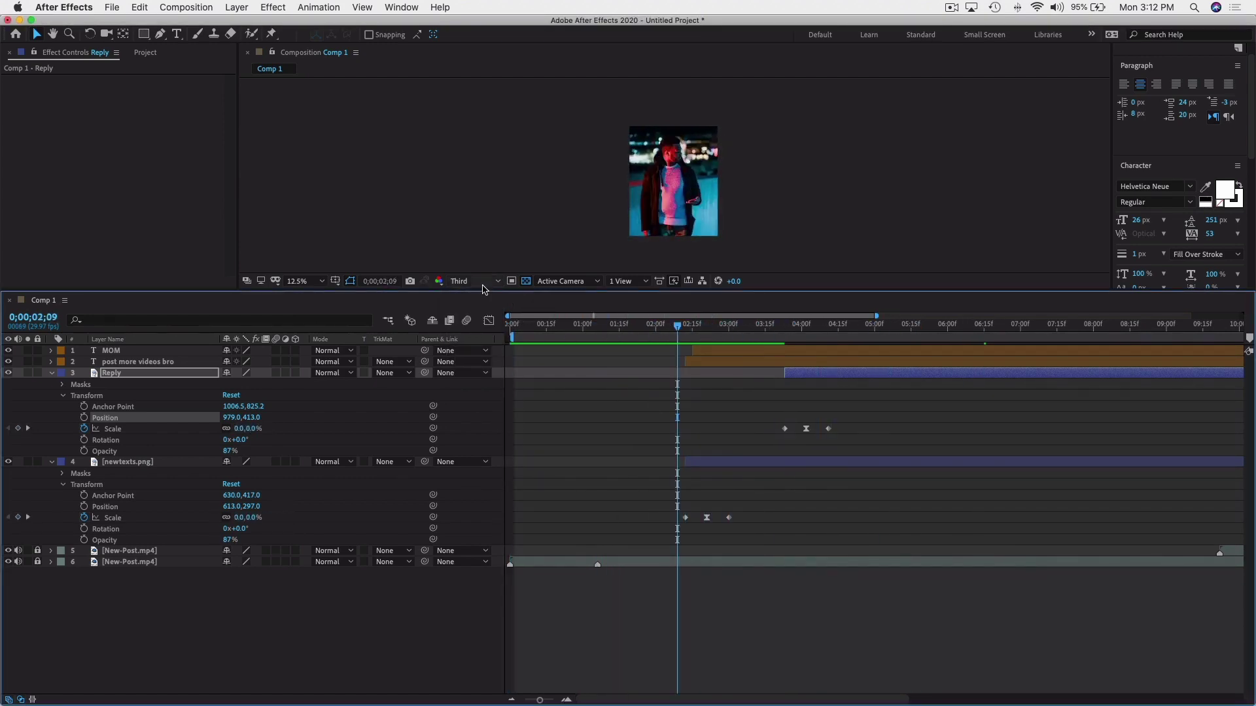
scroll(635, 211, up, 4)
scroll(635, 209, down, 2)
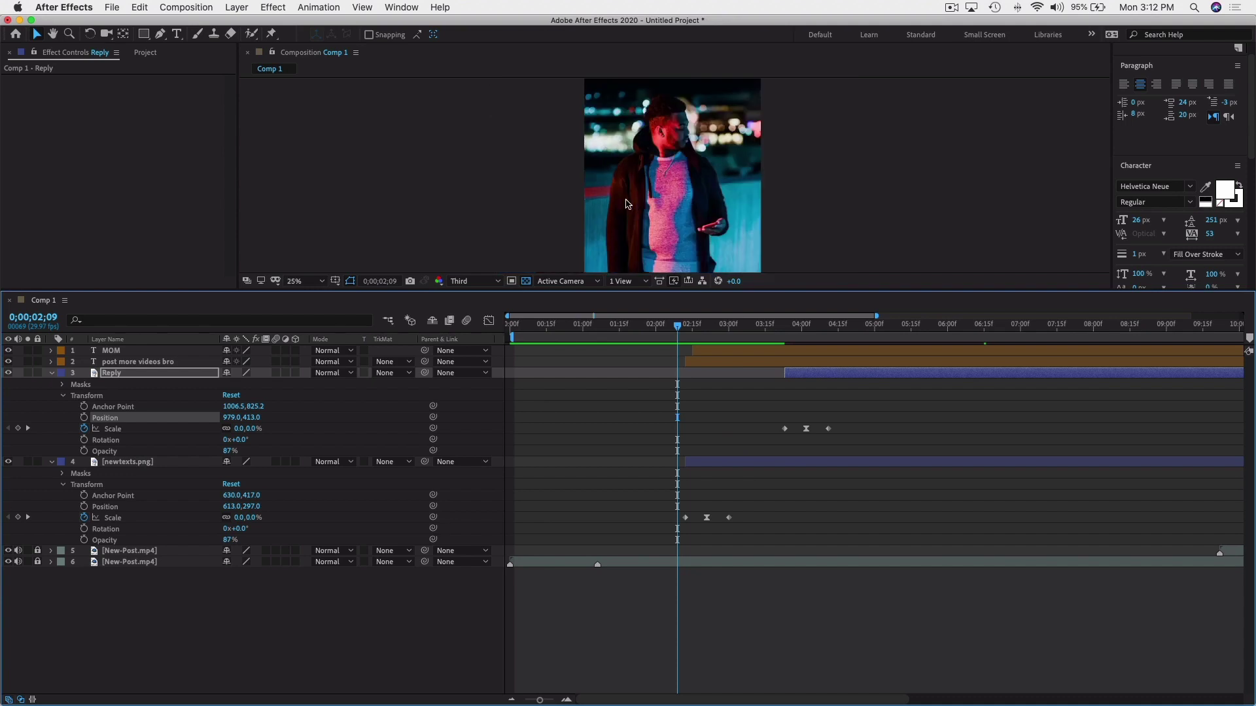
Play the composition from the start to review the timing of both message bubbles.
drag(669, 329, 514, 325)
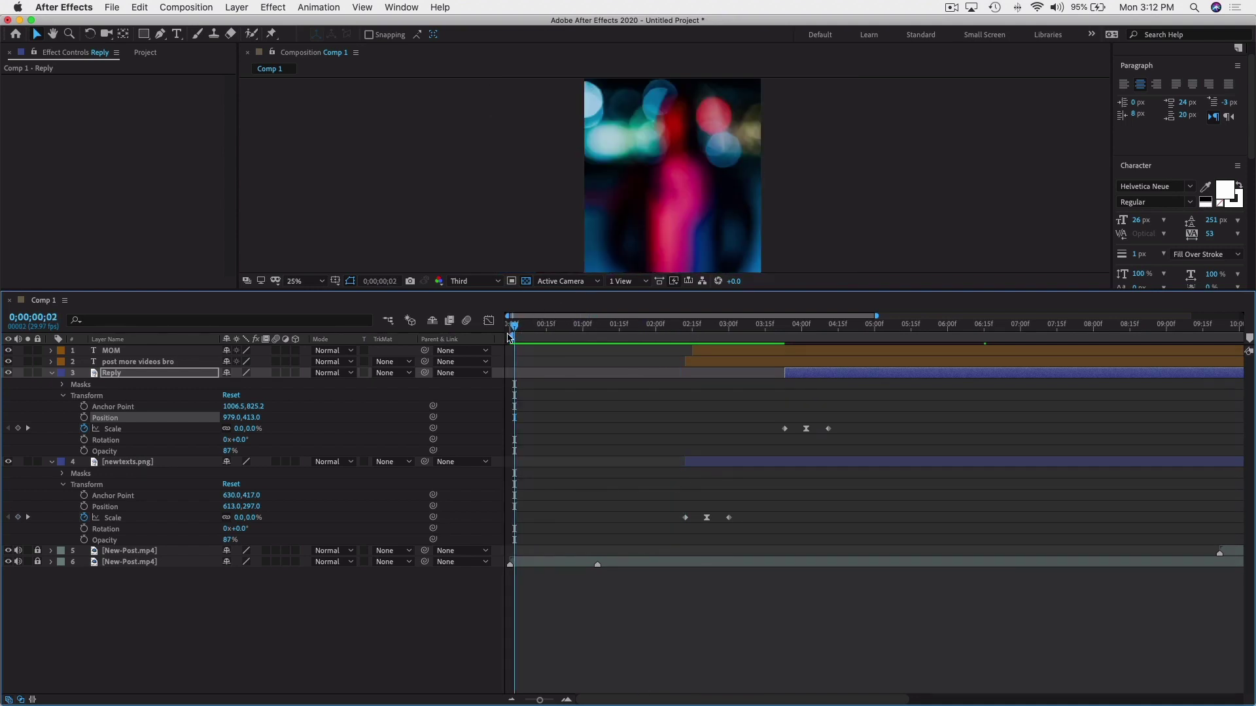
key(Home)
key(space)
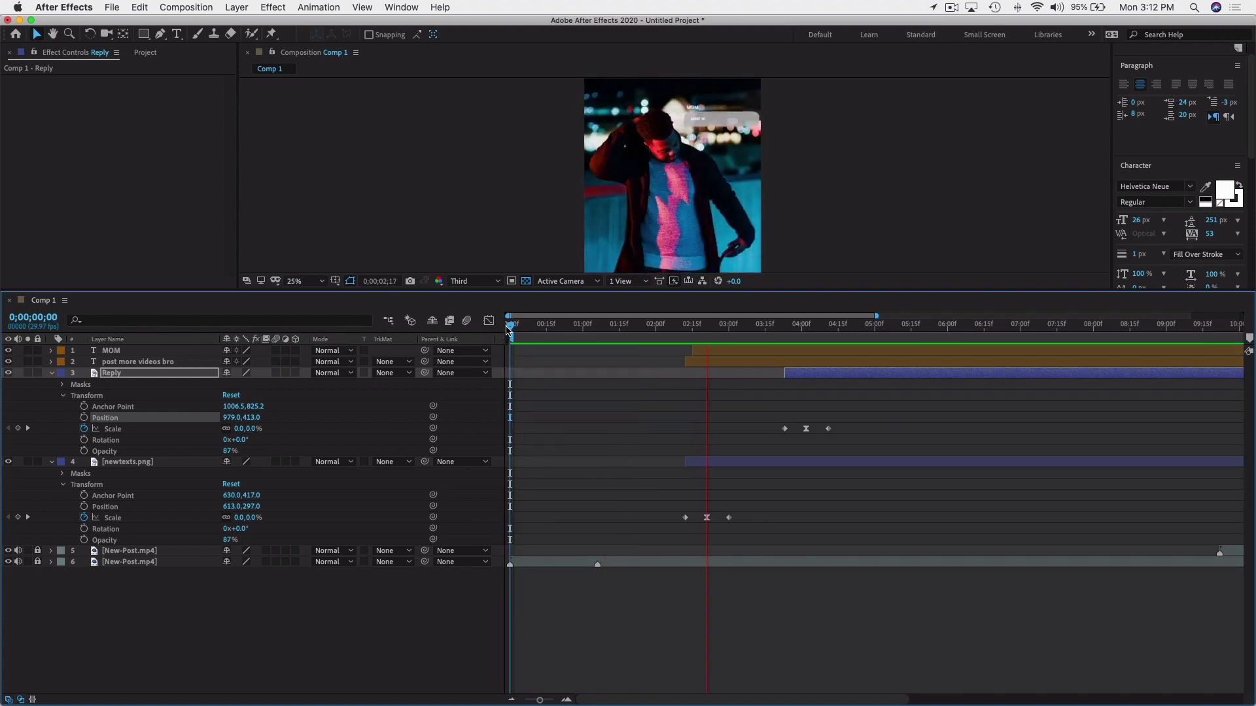
key(space)
key(space)
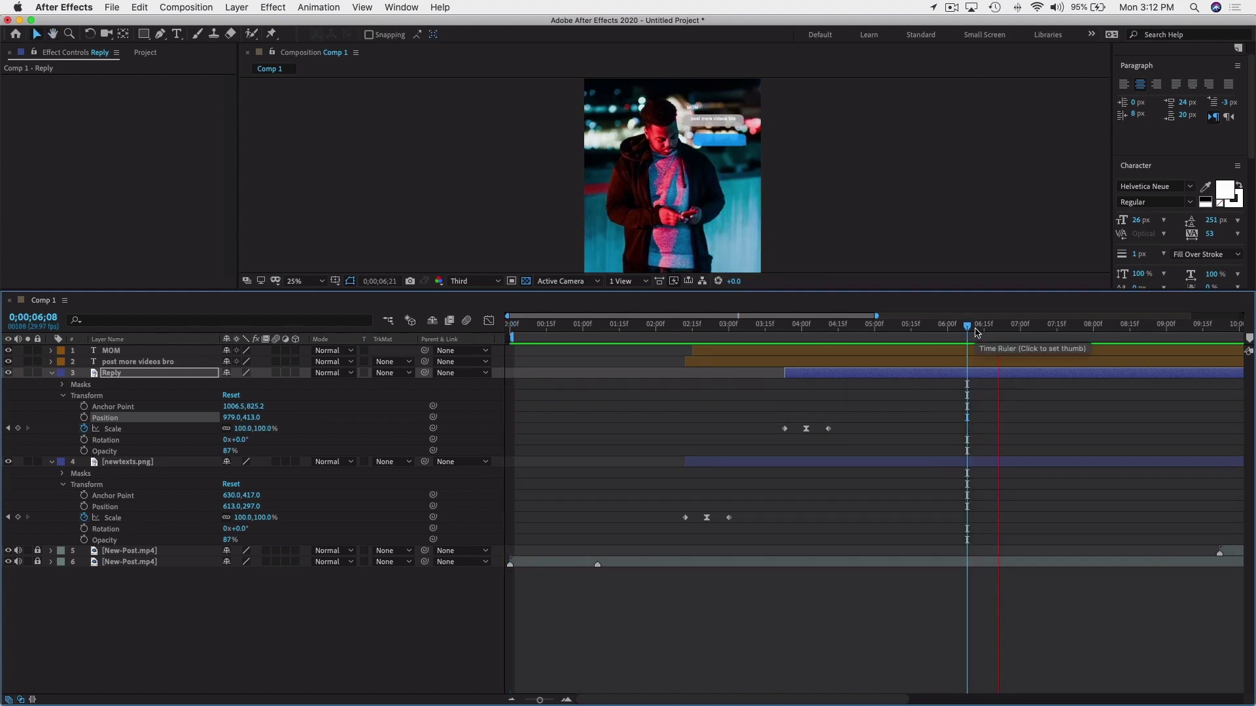
key(space)
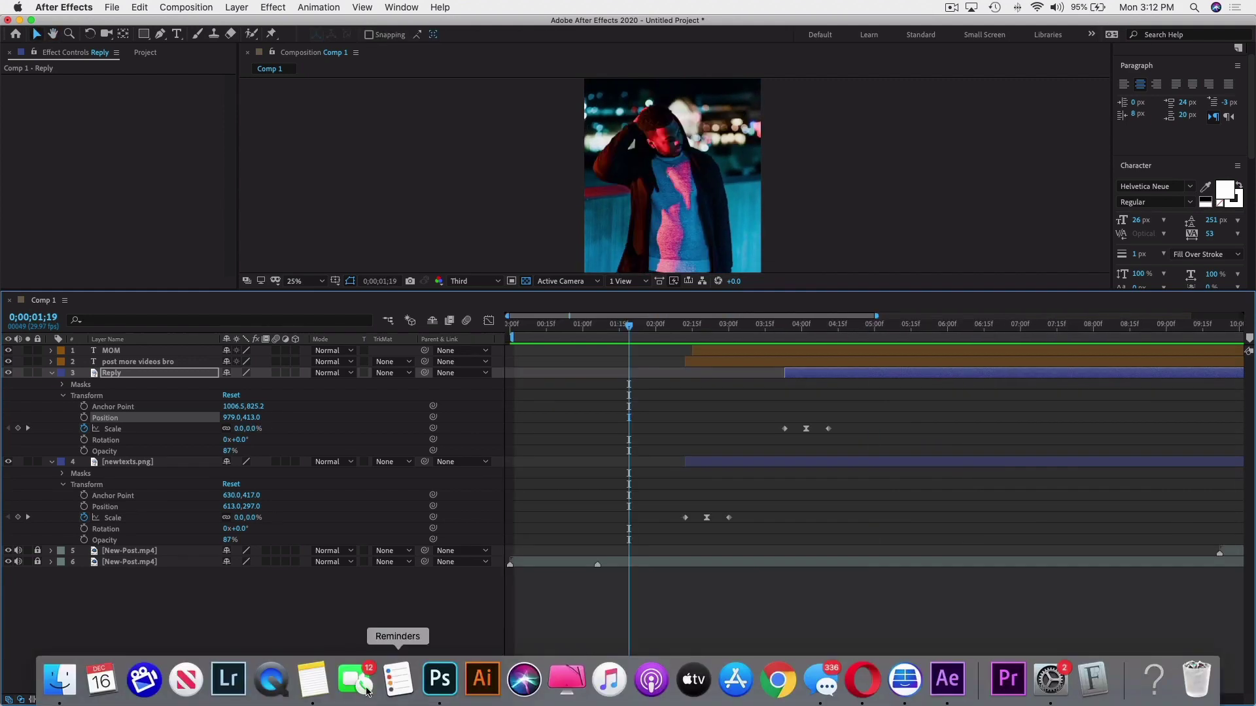
Switch to Finder and preview New-Post-Videos_1.mp4 from the Video folder as a reference.
click(57, 680)
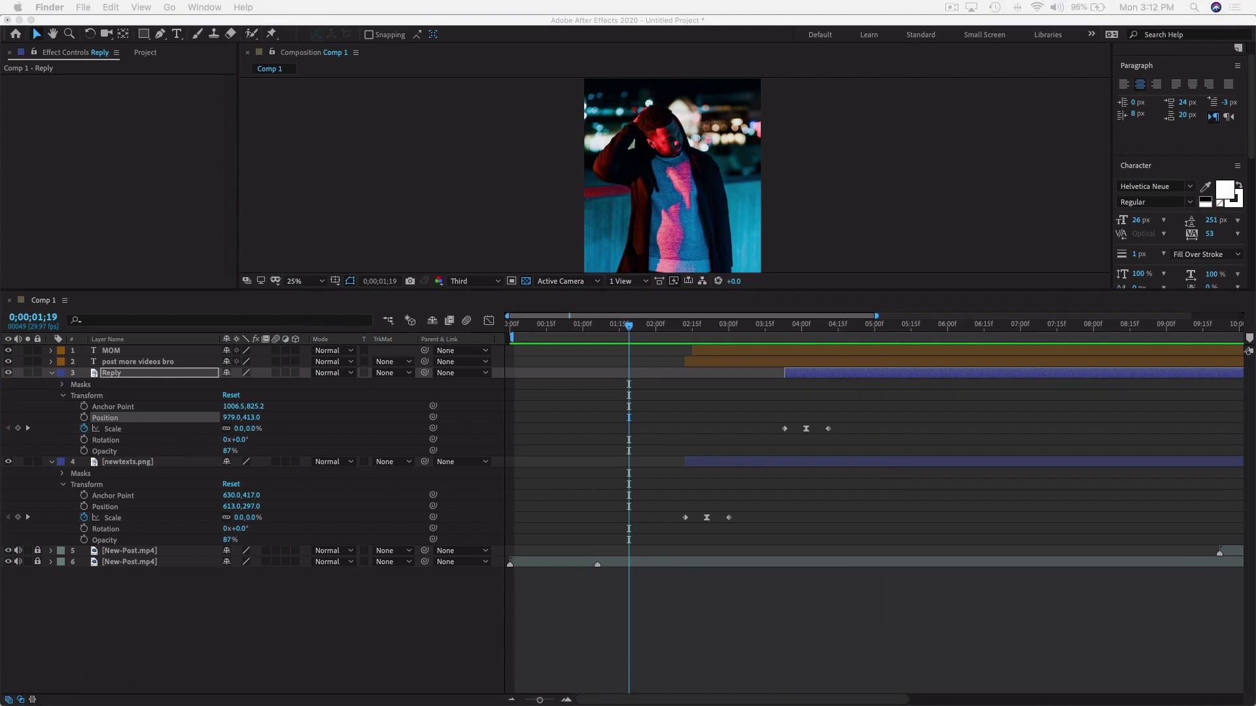
key(super+n)
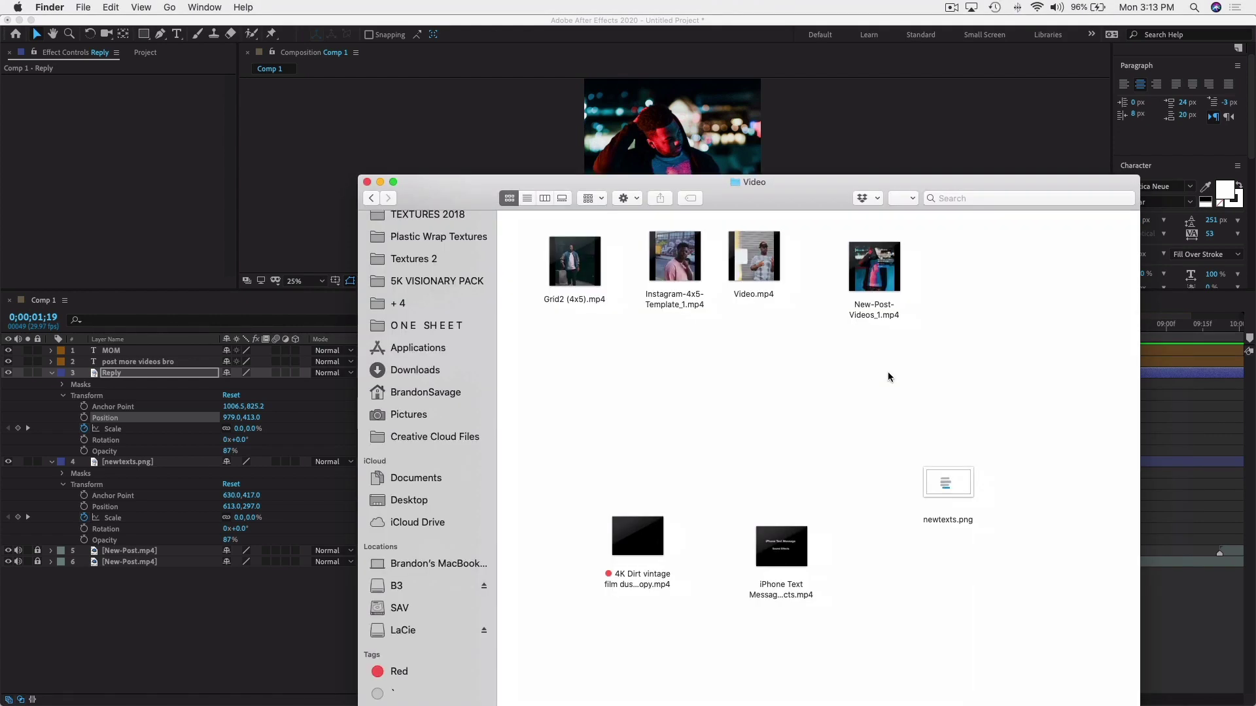
click(875, 266)
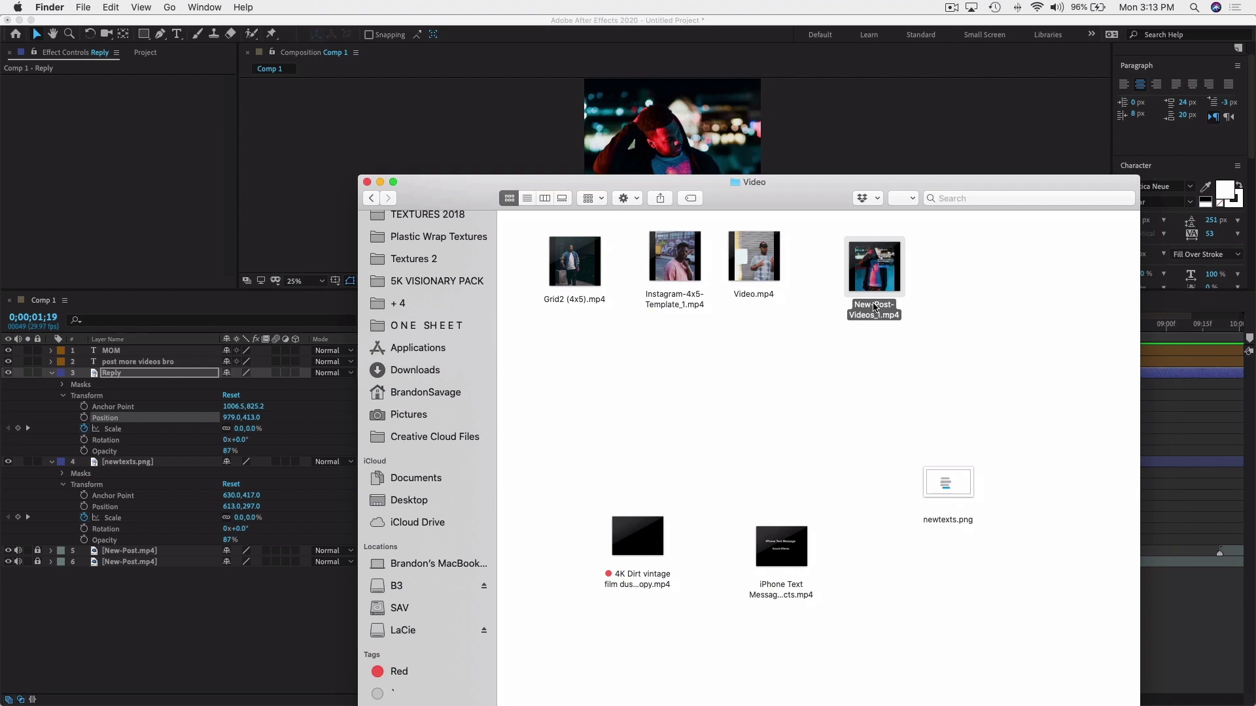
key(space)
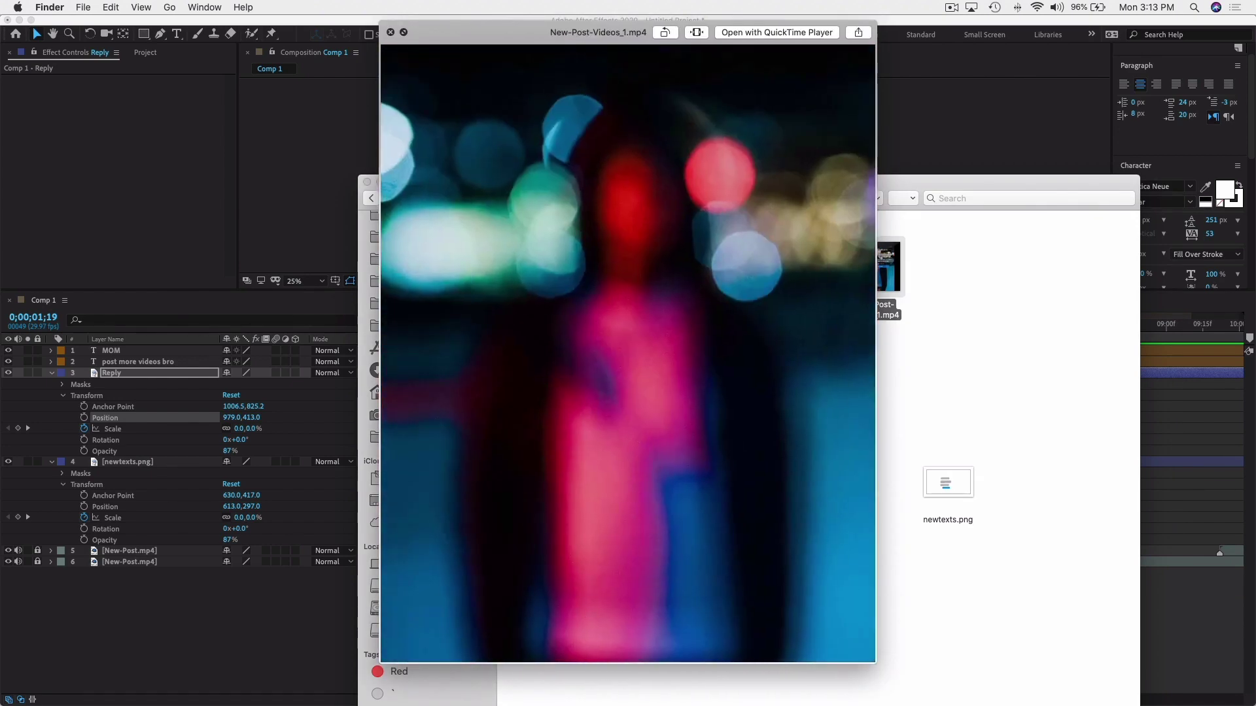
click(587, 274)
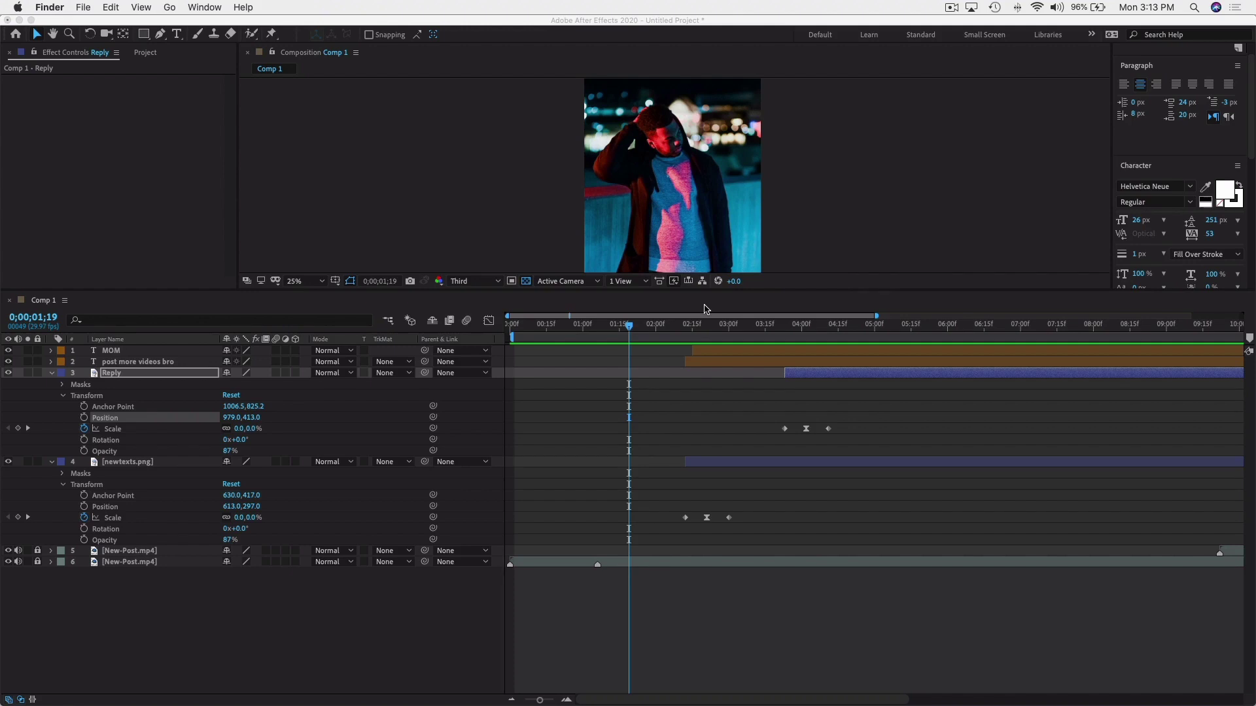
Return to After Effects and replay the composition from near the start through the blue reply bubble's appearance.
click(578, 328)
click(544, 326)
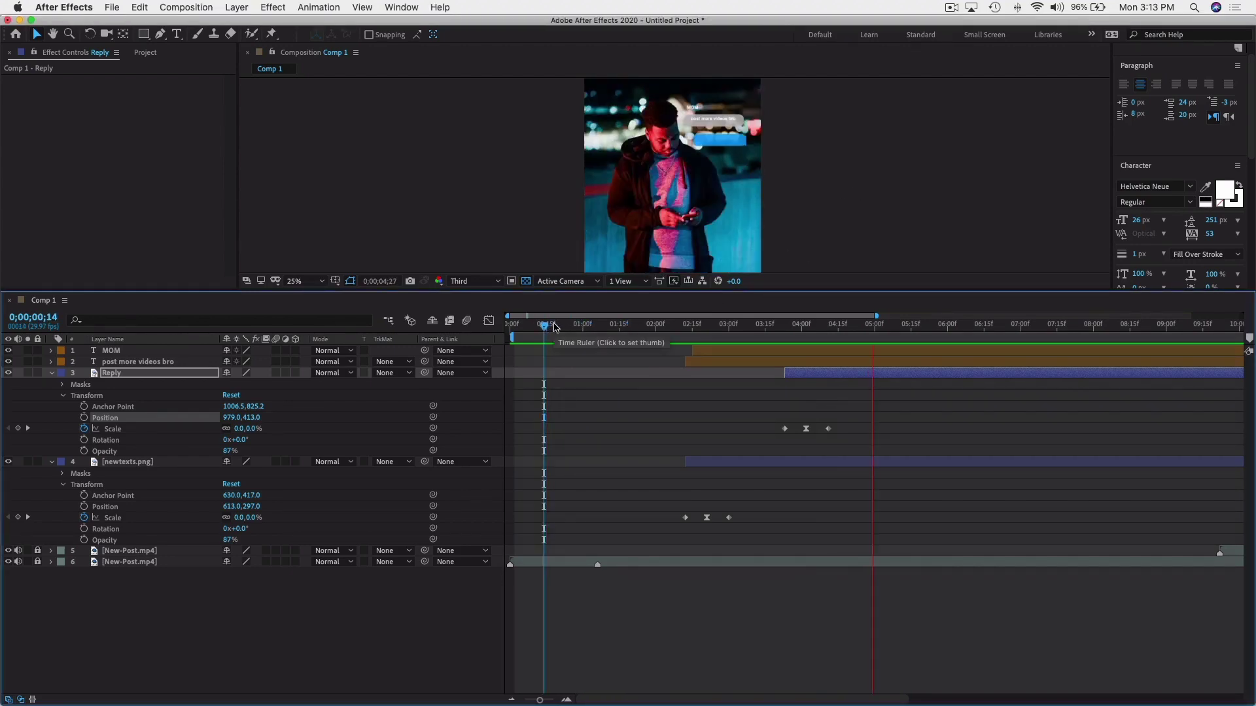
click(549, 325)
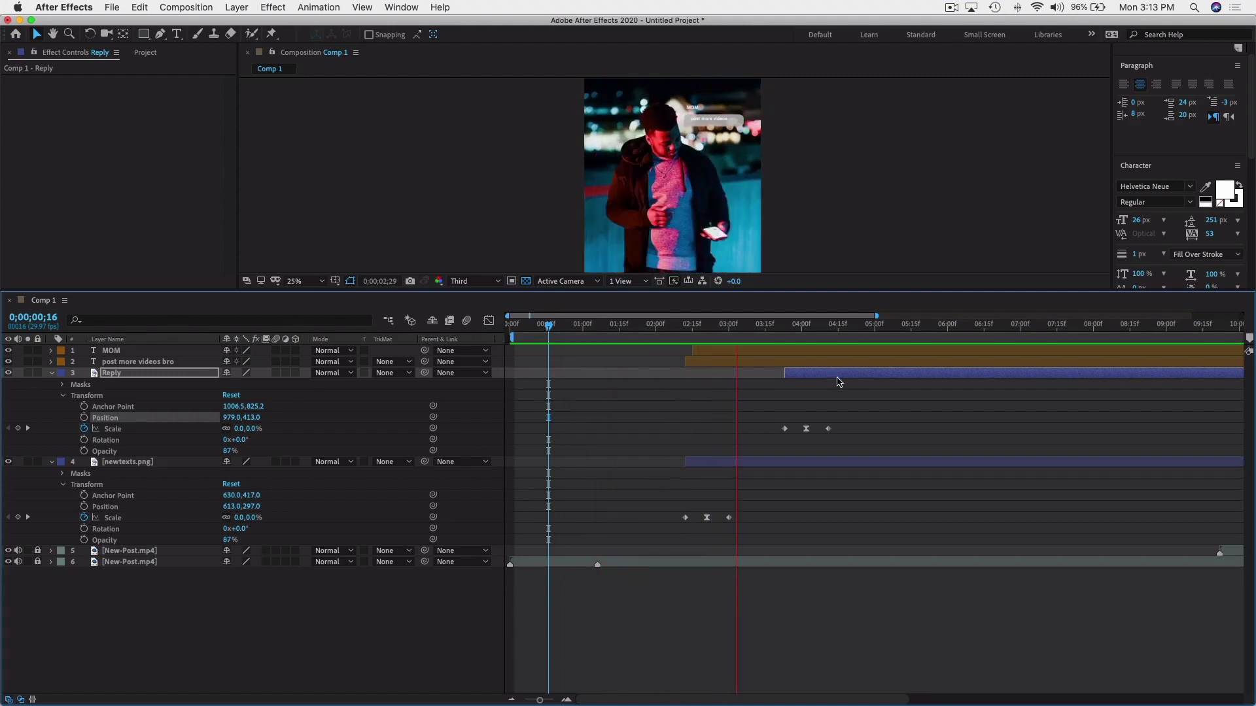
key(space)
key(space)
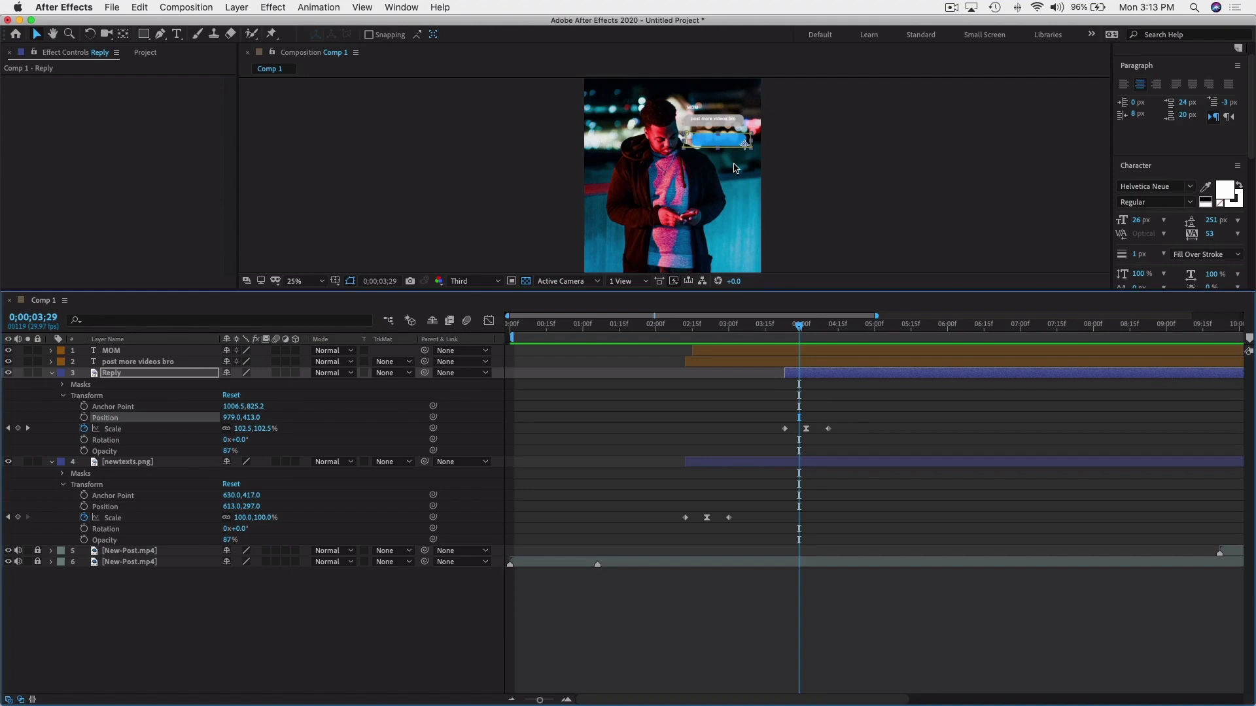
Duplicate the MOM and "post more videos bro" text layers together.
click(800, 384)
click(829, 377)
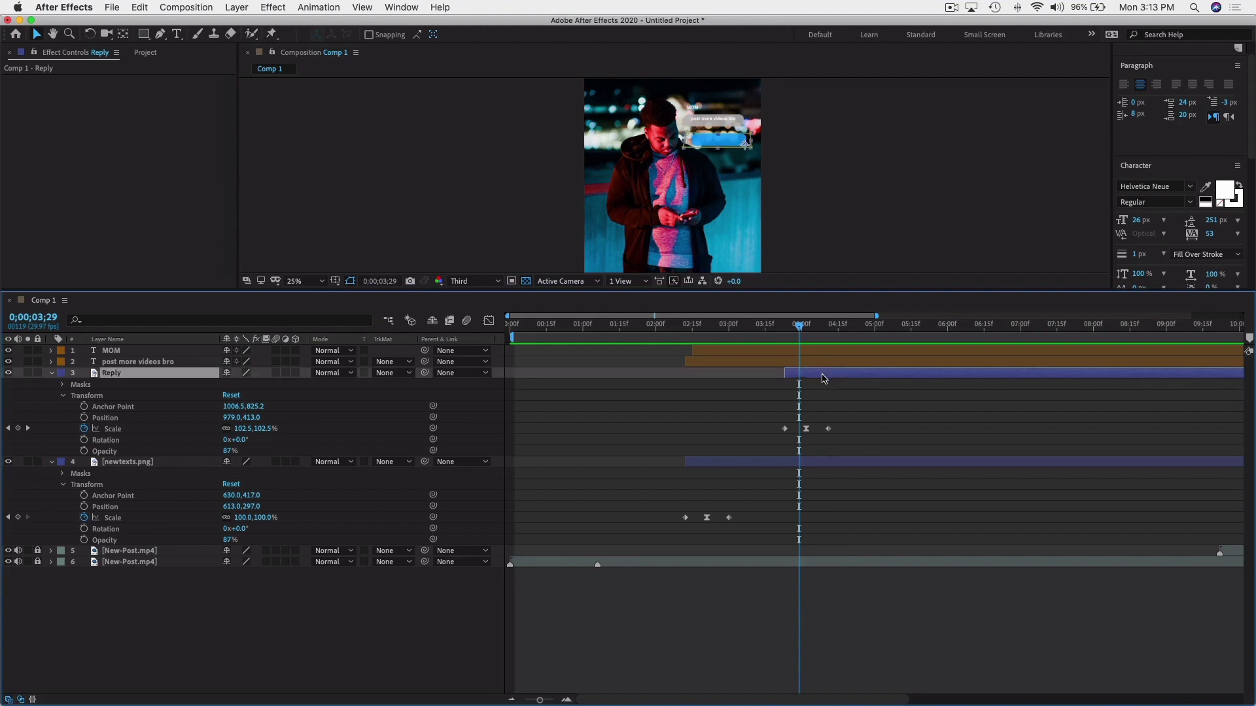
scroll(822, 378, right, 1)
click(820, 361)
shift+click(817, 351)
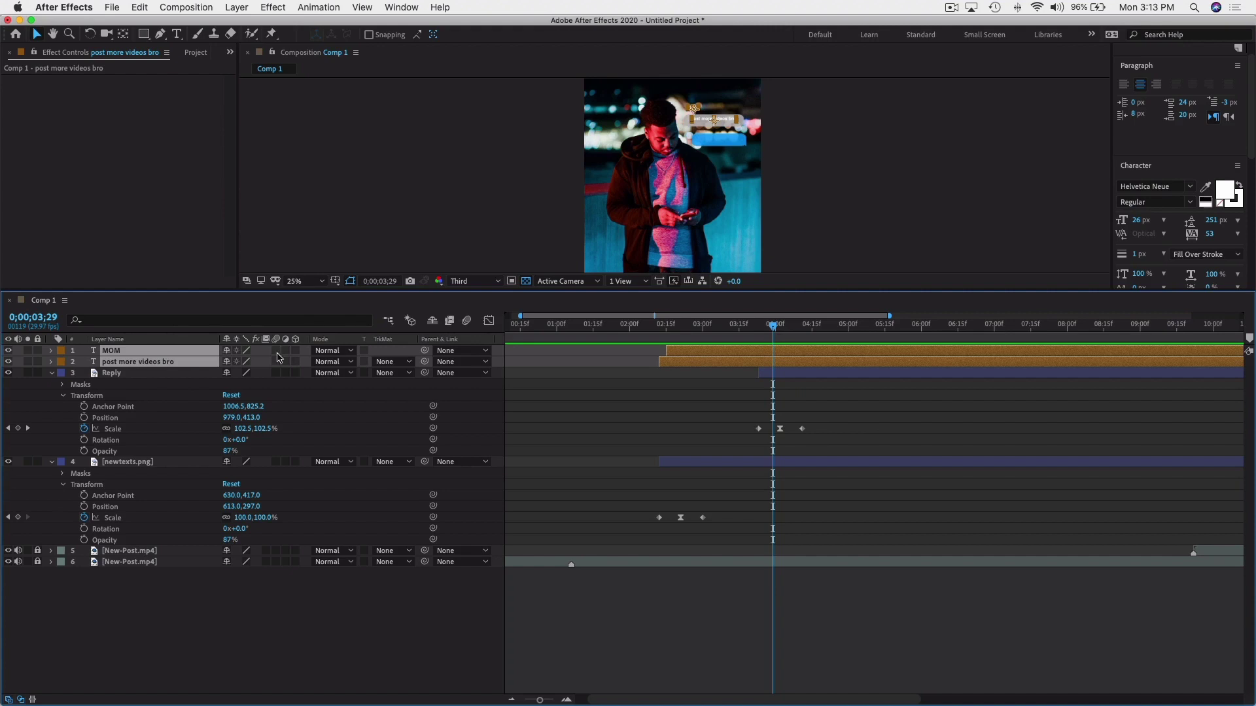
scroll(713, 252, up, 1)
key(super+d)
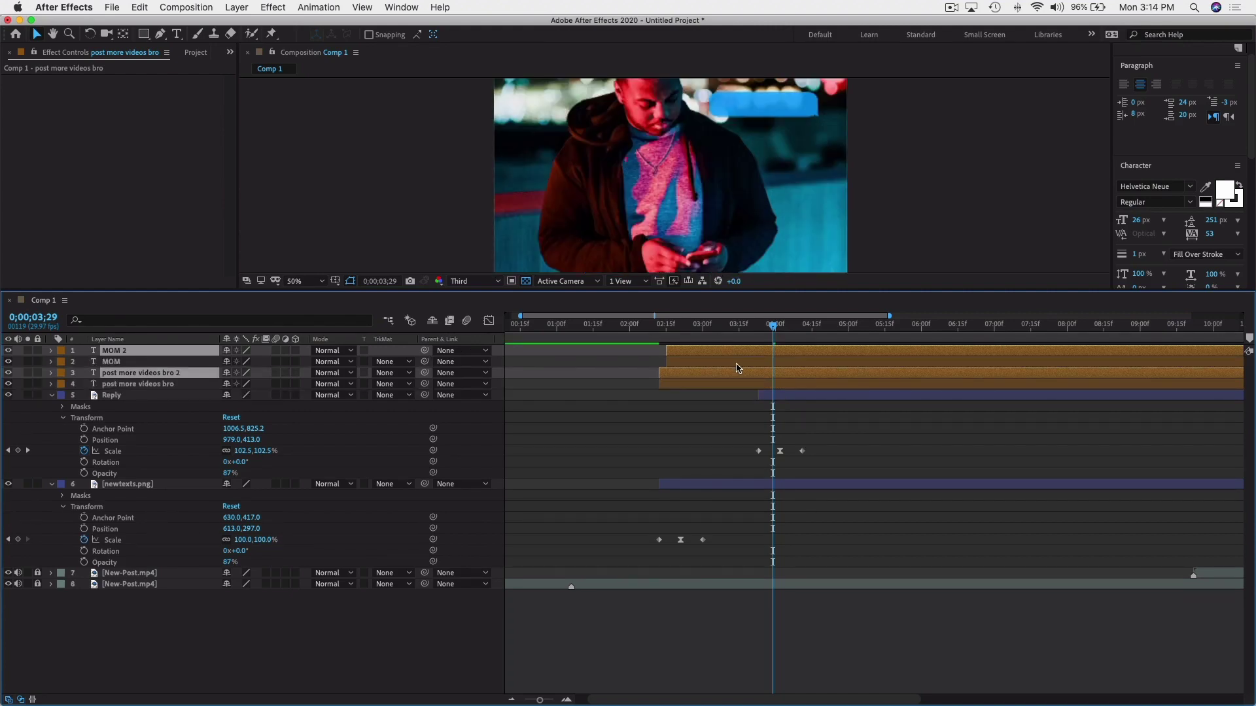
Stack the two duplicated text layers above the originals and delay them to start at about 4;00.
scroll(695, 374, right, 2)
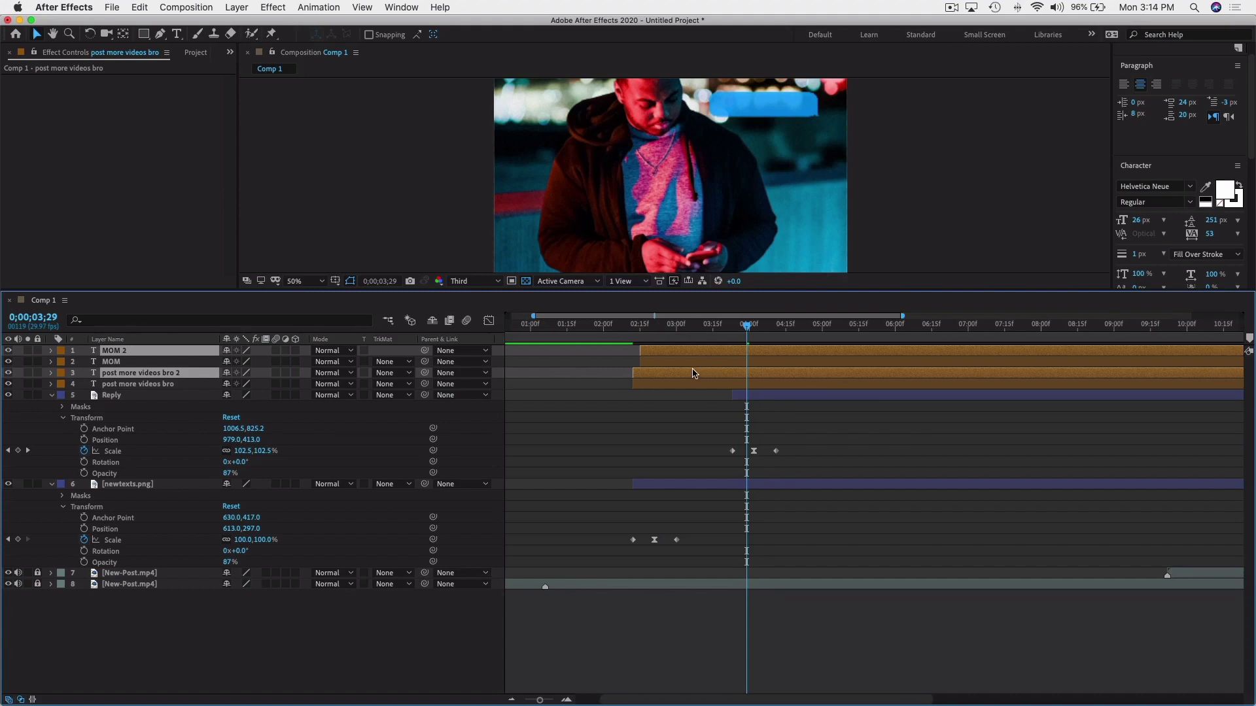
scroll(705, 370, right, 3)
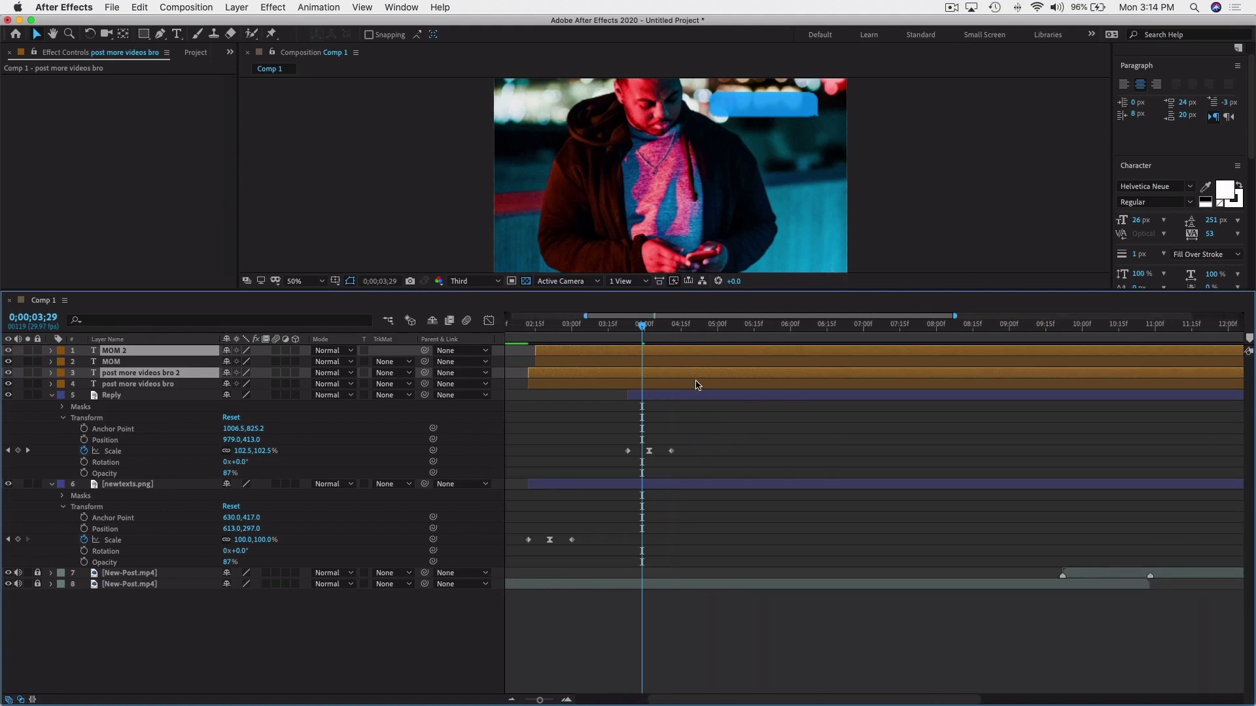
key(super+])
drag(558, 351, 756, 355)
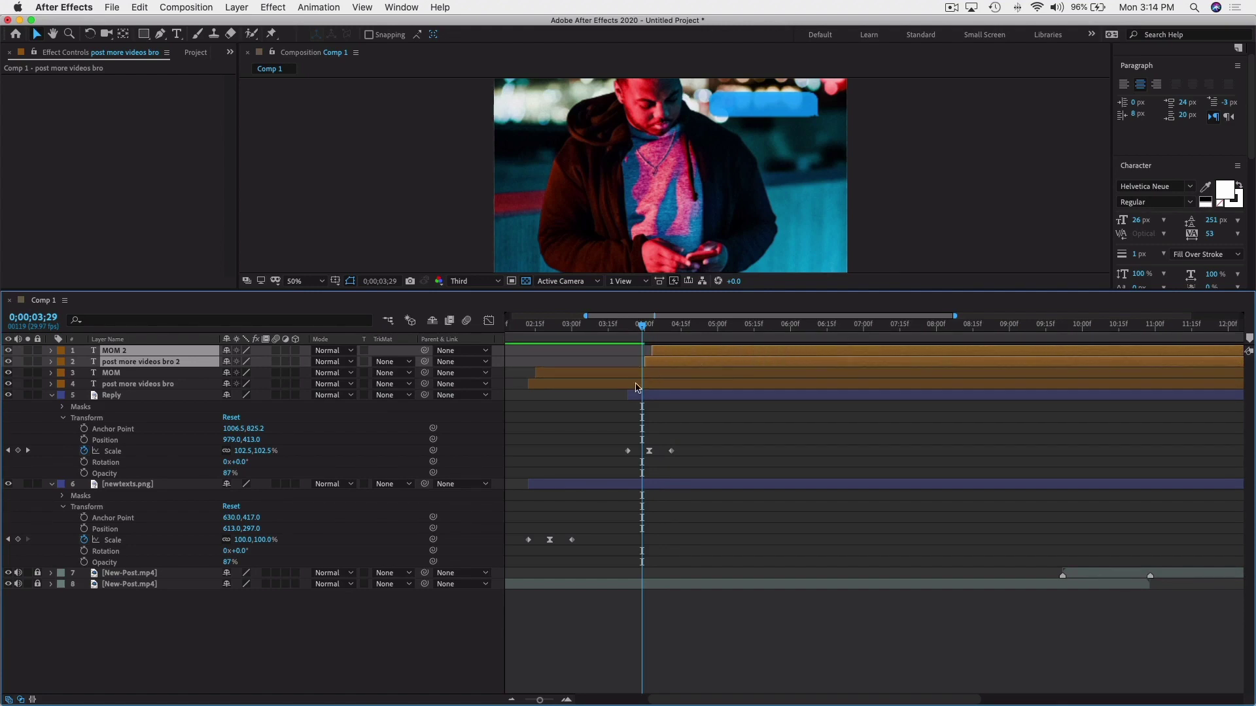
Move both duplicated texts down onto the blue reply bubble and preview their animation.
scroll(633, 374, left, 2)
key(comma)
drag(676, 334, 680, 332)
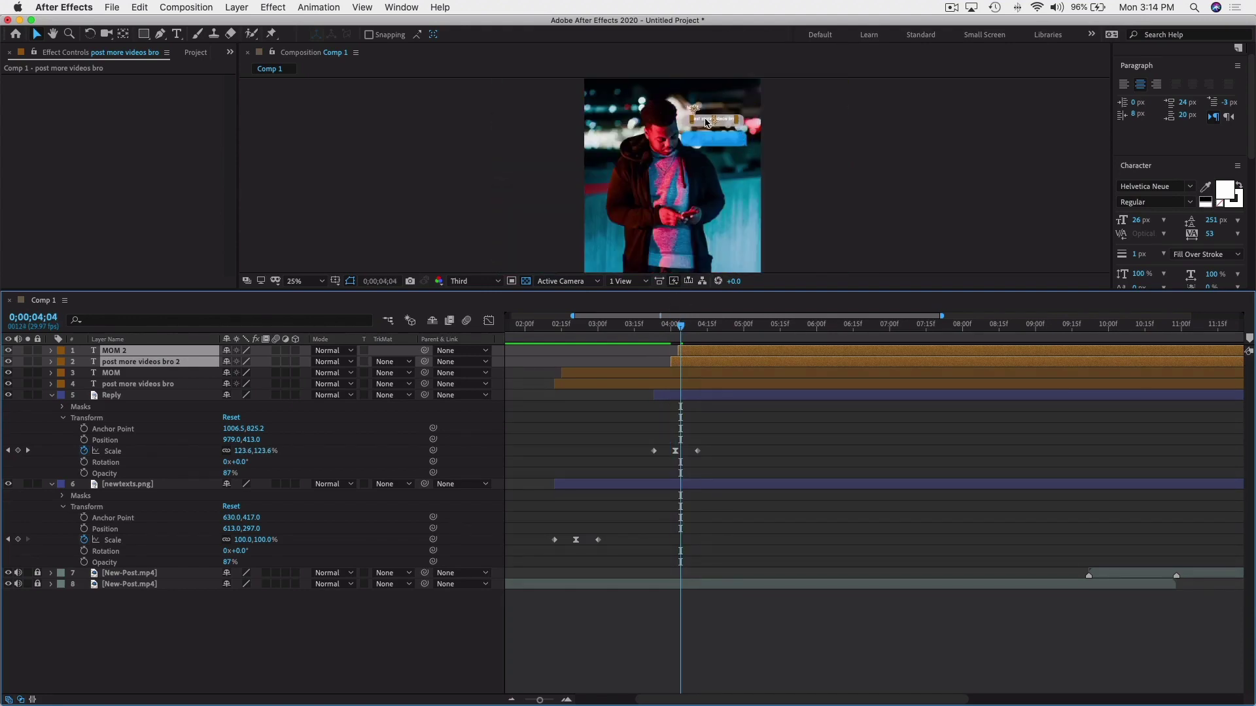
drag(706, 122, 708, 141)
key(space)
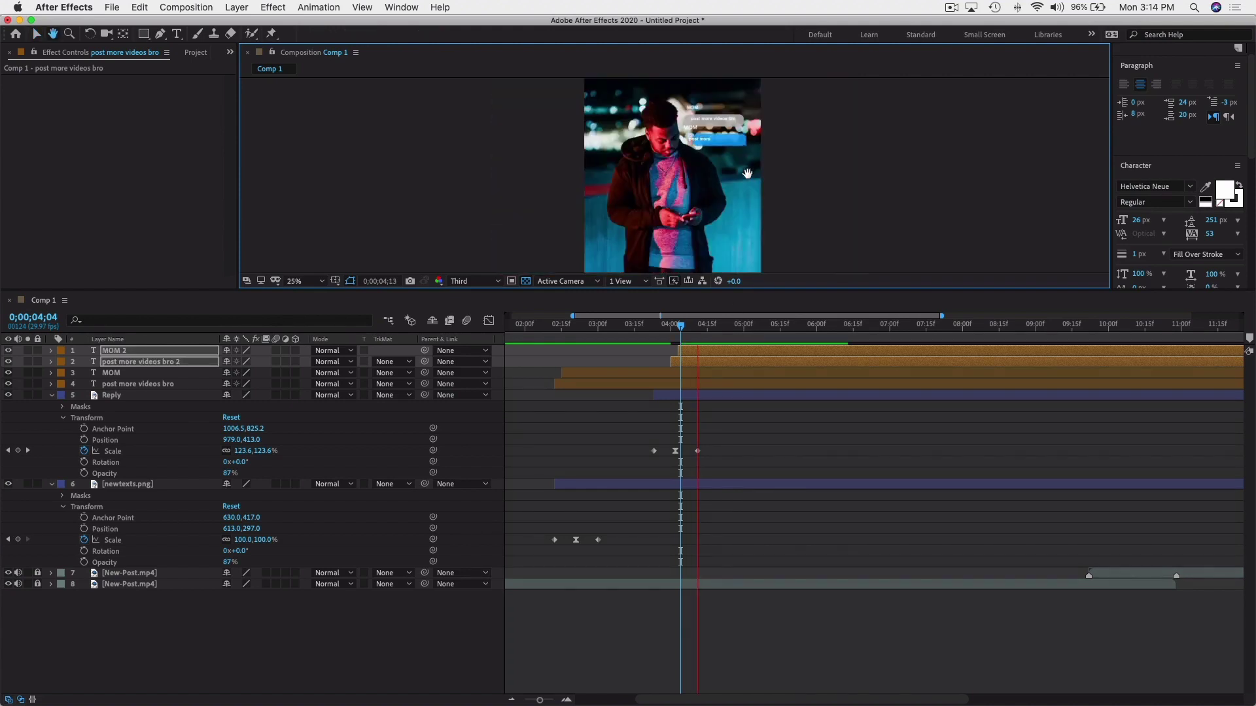
key(period)
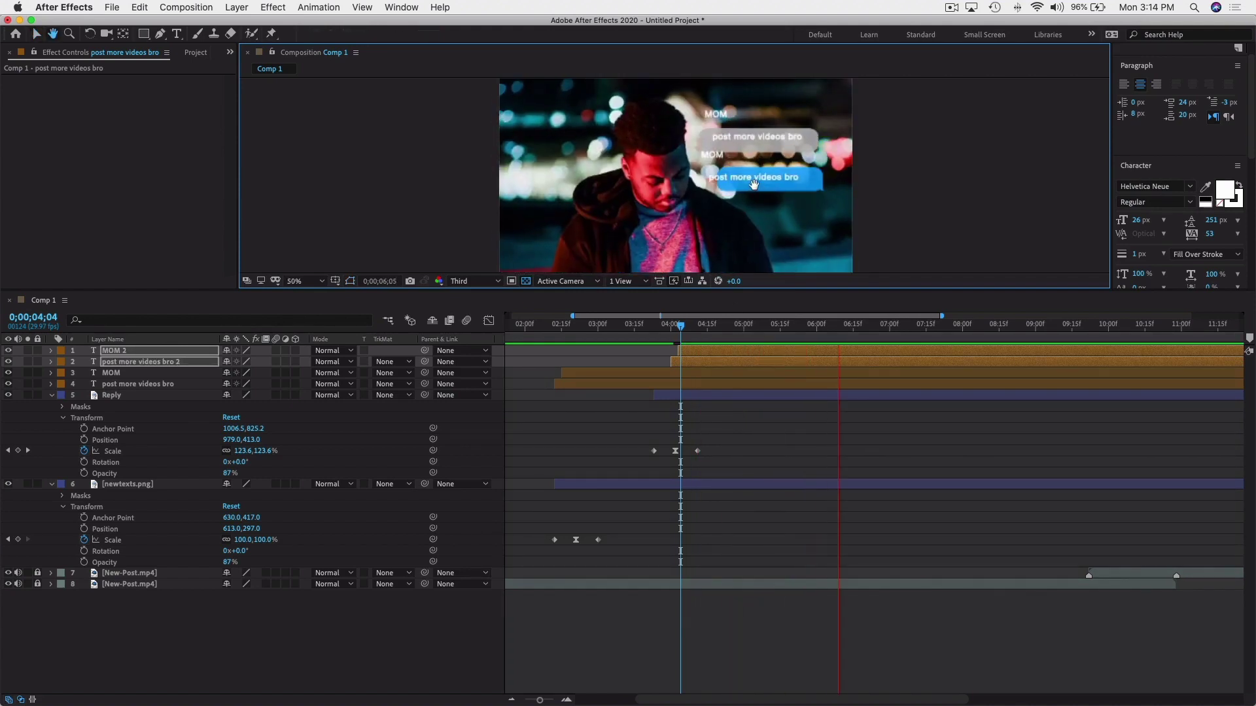
key(space)
Shift the duplicated message text right inside the blue bubble, delay its layer to start at about 4;08, and preview it.
click(683, 363)
click(690, 325)
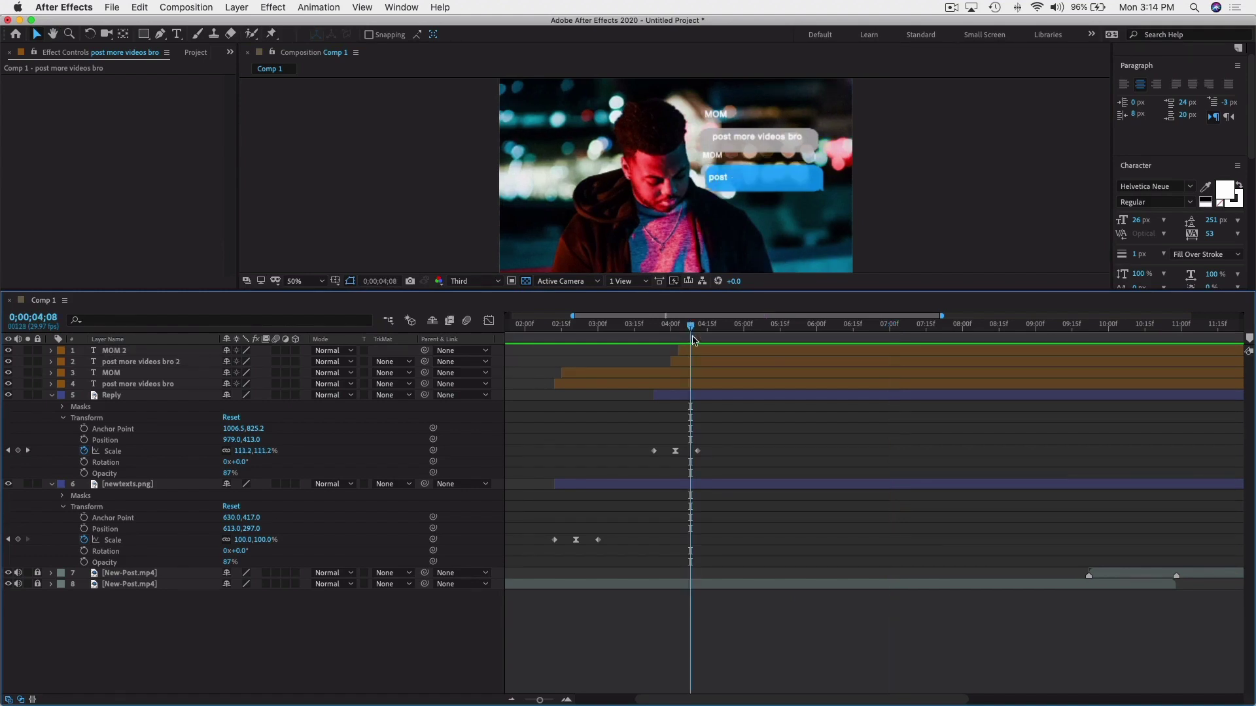
drag(722, 184, 736, 182)
key(super+shift+a)
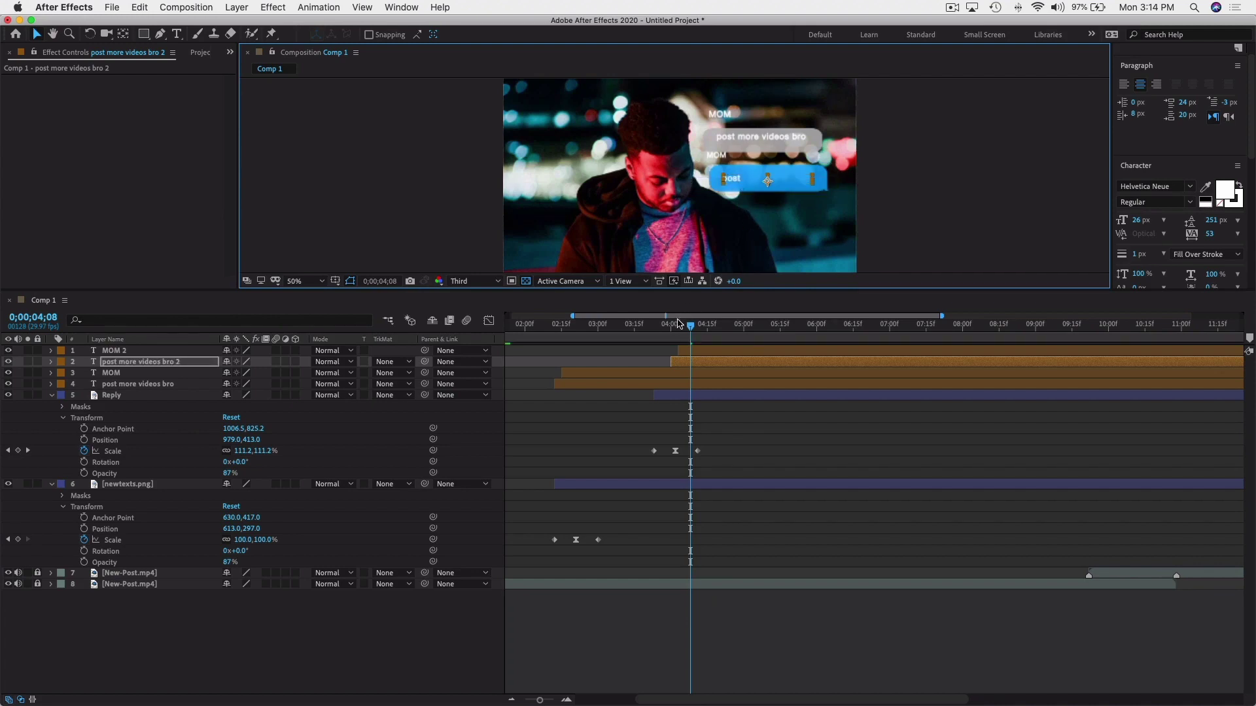
click(674, 325)
click(767, 325)
click(754, 183)
mouse_move(686, 362)
mouse_down()
mouse_move(700, 364)
mouse_move(696, 345)
mouse_up()
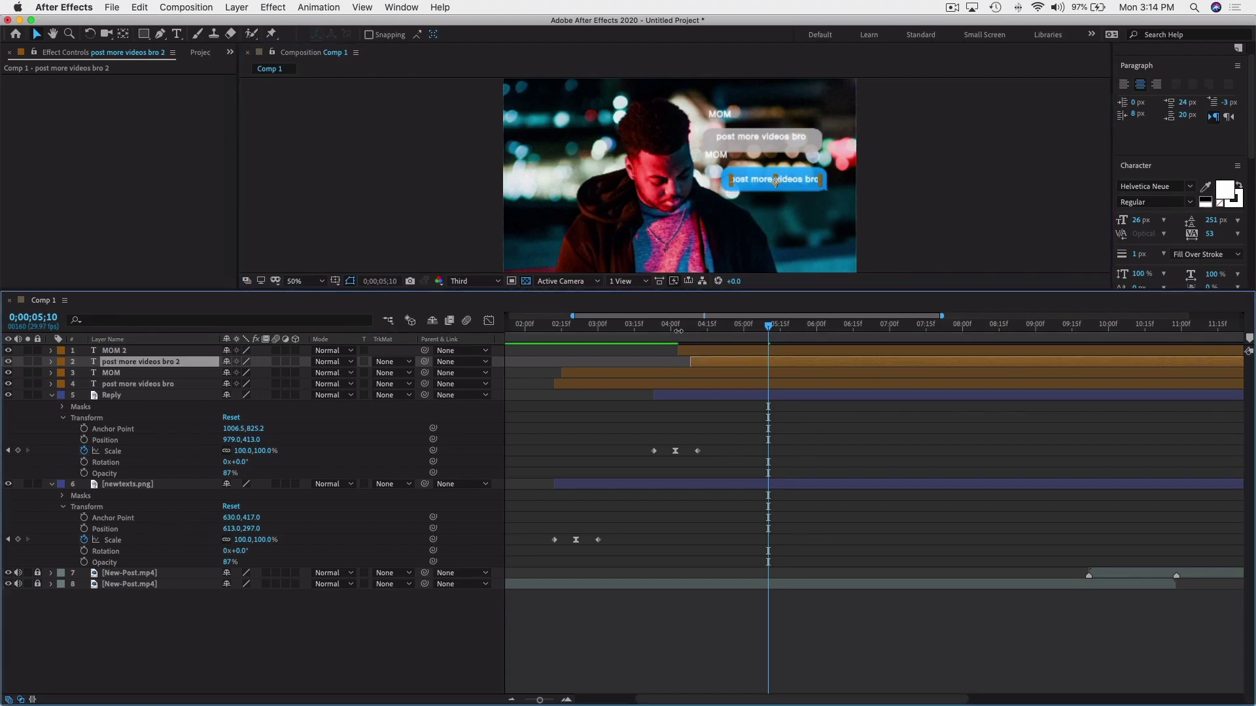
key(space)
Move the duplicated MOM label closer to the blue bubble and change its text to BTHEVIISONARY.
click(718, 153)
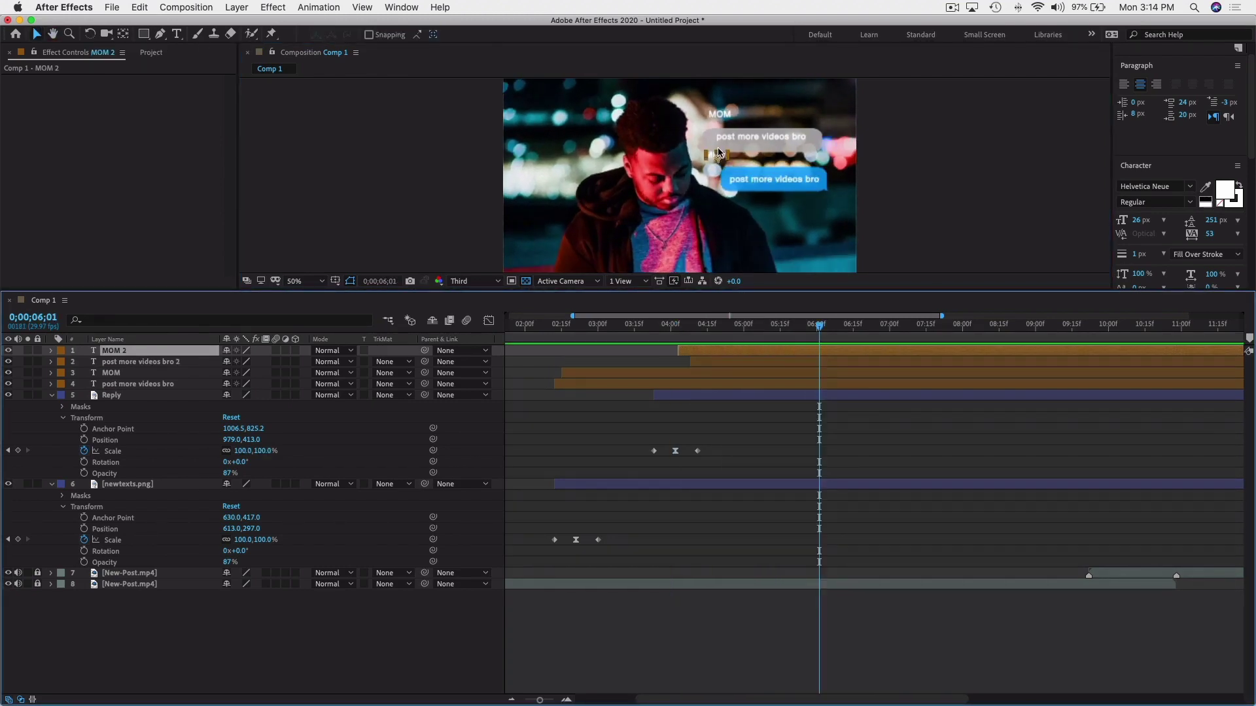
drag(718, 153, 728, 160)
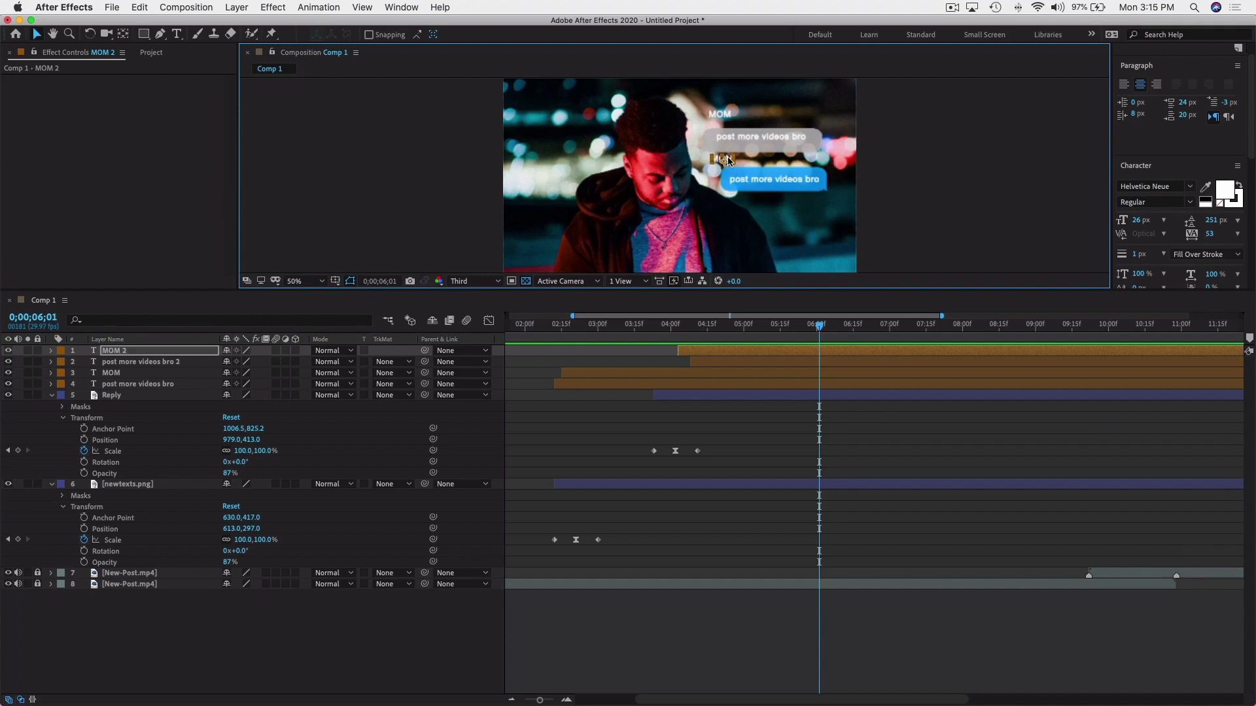
key(t)
key(ctrl+alt+shift+t)
double_click(721, 159)
text(BTHEVIISONER)
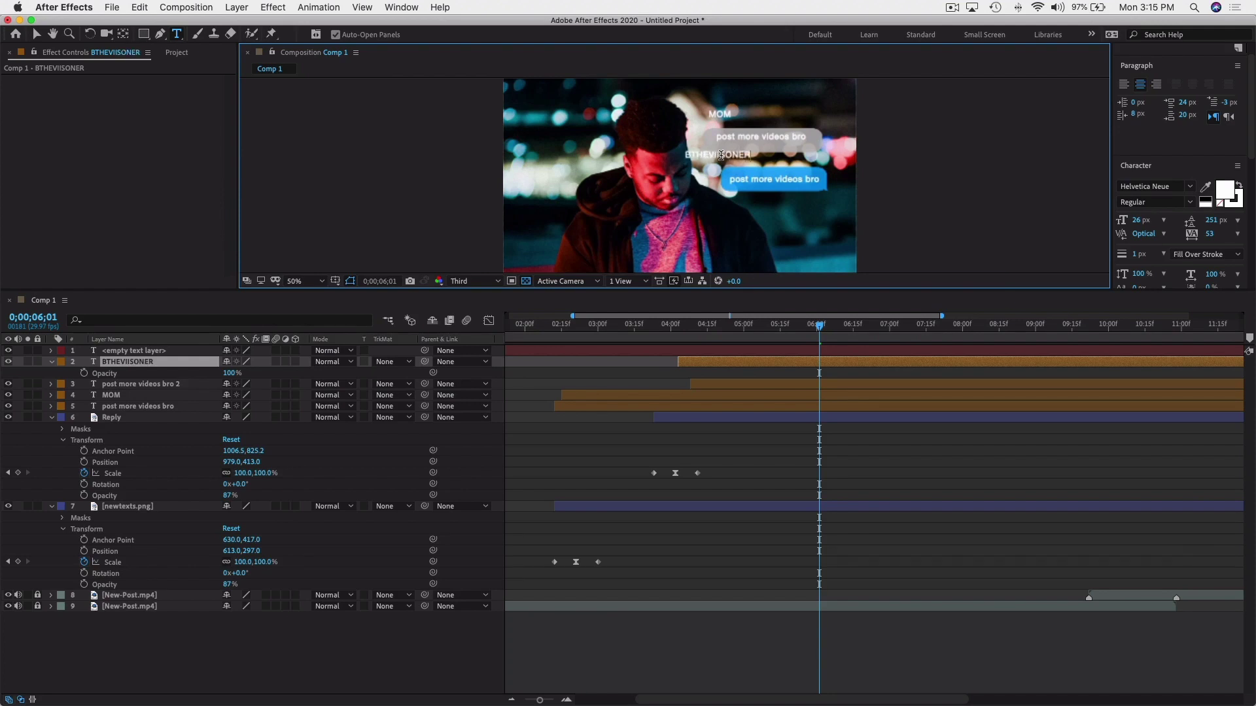
key(BackSpace)
key(BackSpace)
text(ARY)
Finish editing the text and position the BTHEVIISONARY label just above the blue bubble.
click(145, 141)
key(v)
key(Caps_Lock)
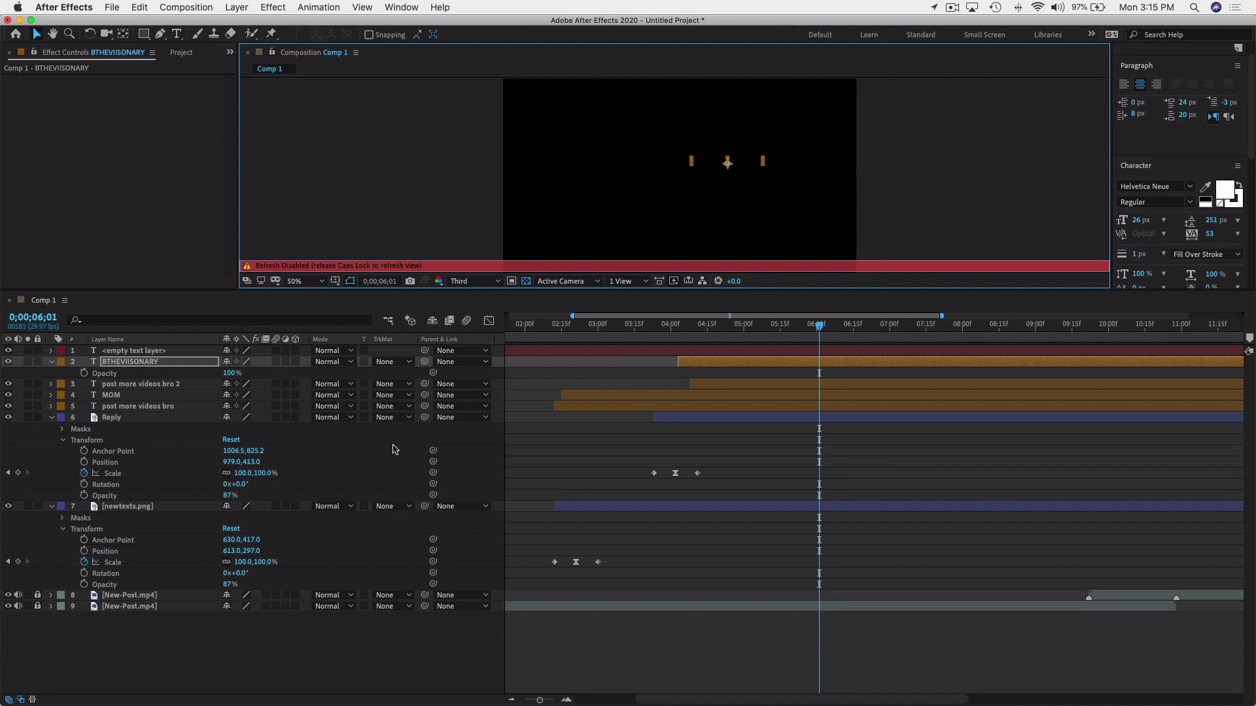
key(Caps_Lock)
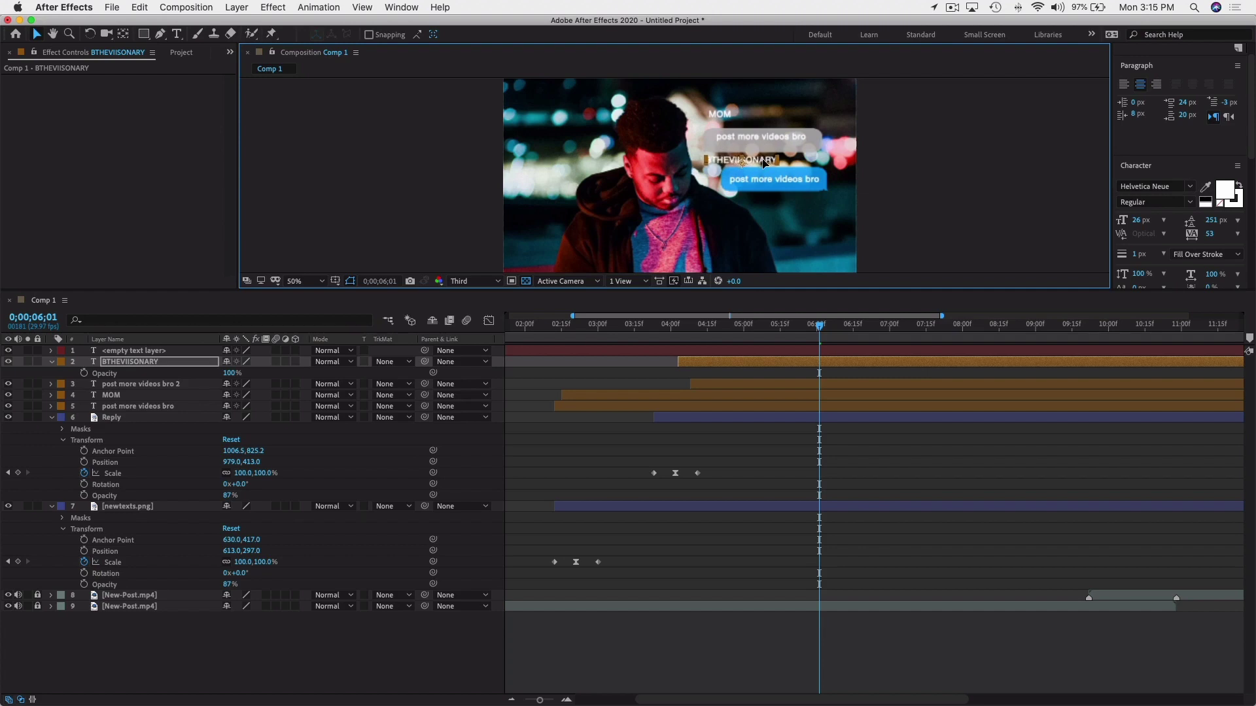
click(944, 199)
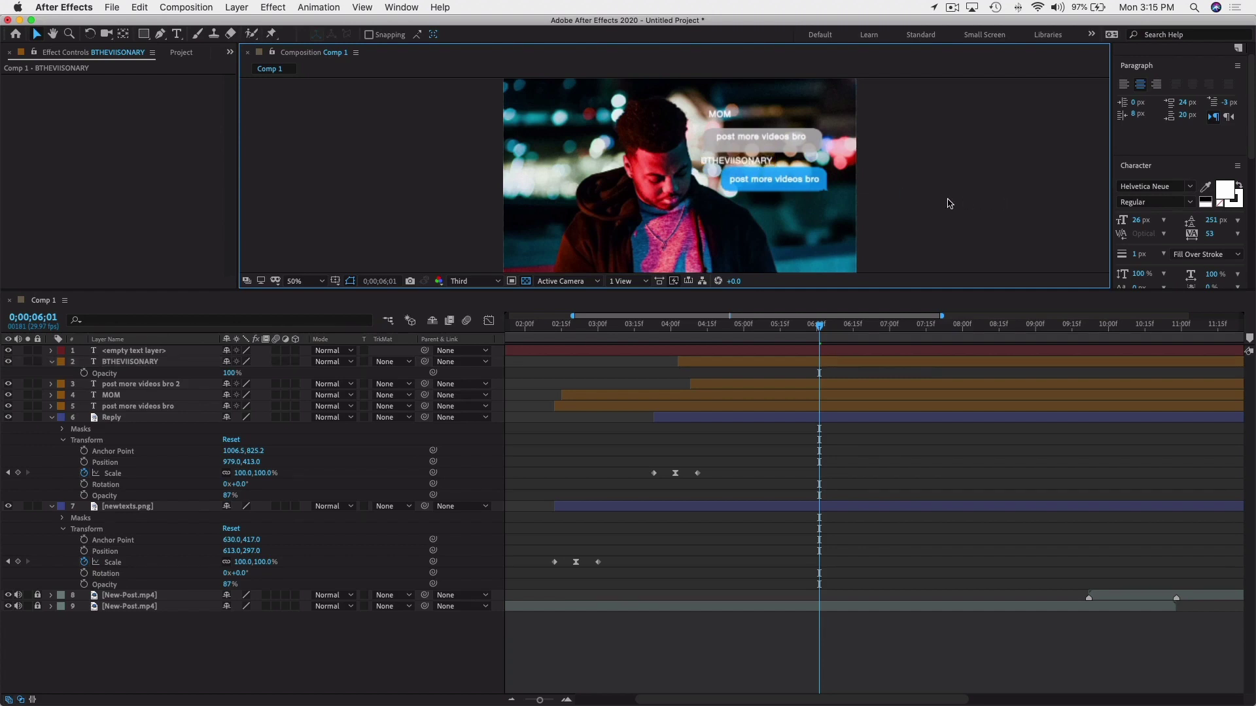
Replace the message text in the blue reply bubble with "ok... i got you .. love u".
double_click(790, 180)
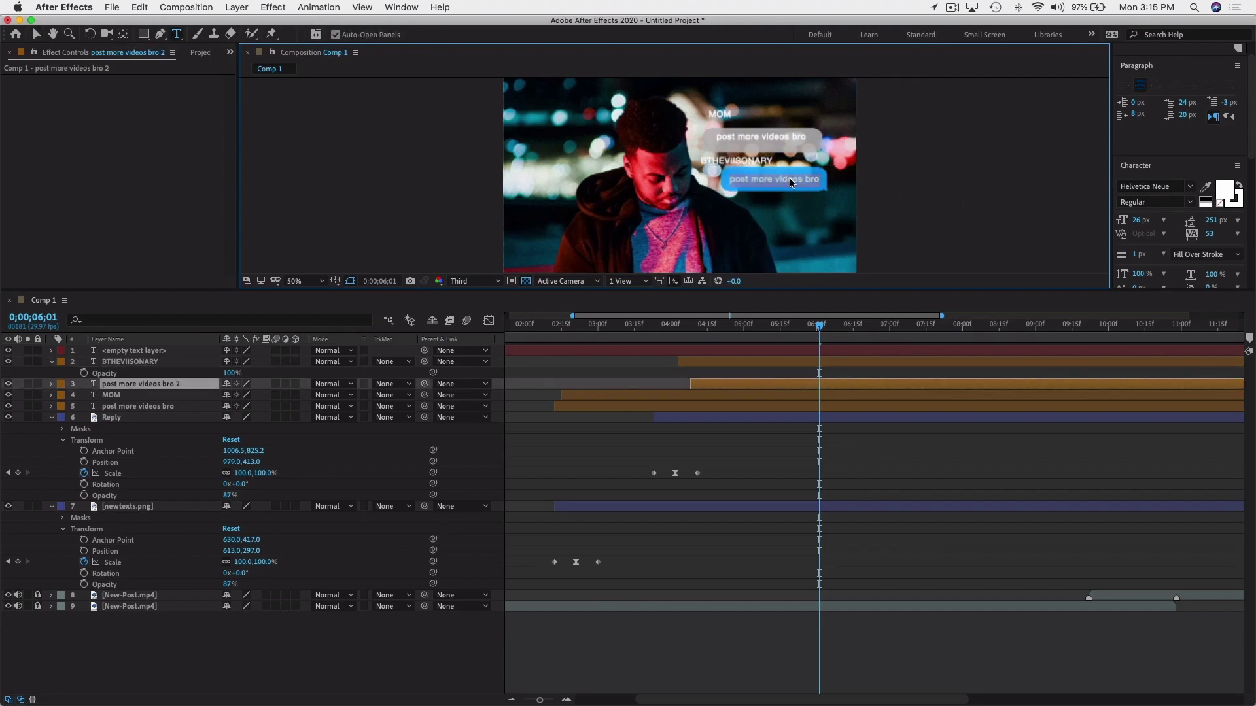
text(ok)
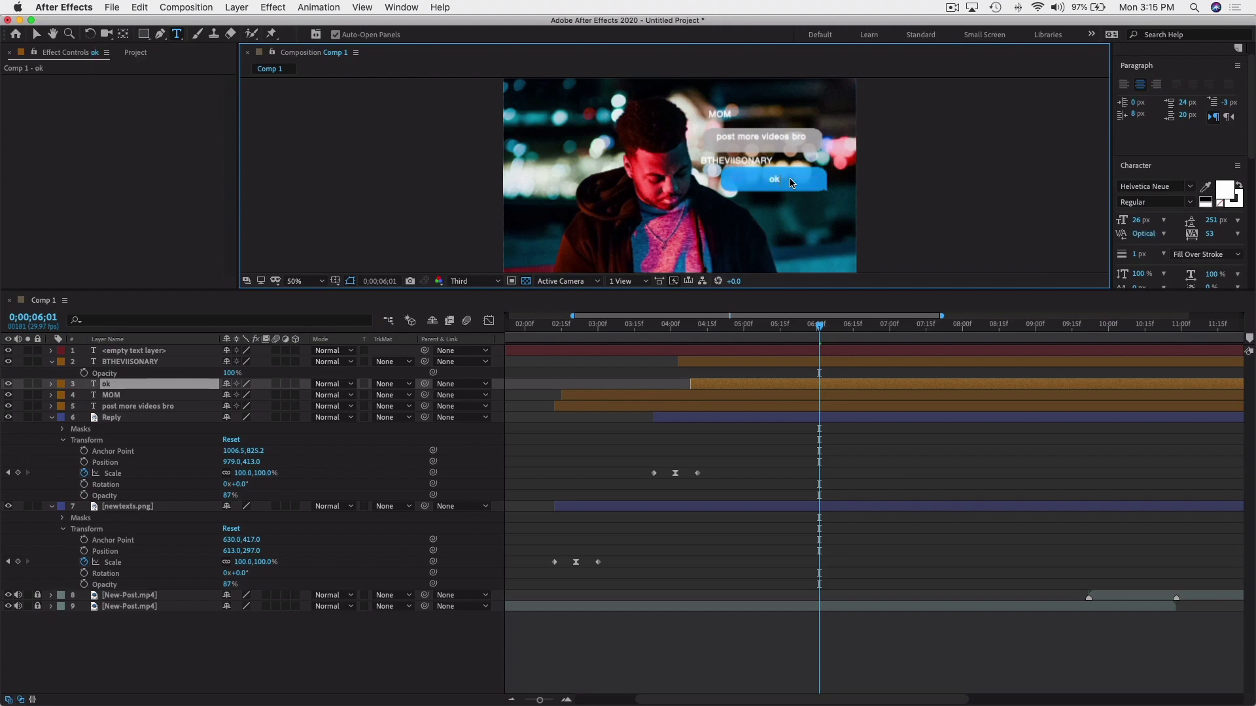
text(... i got y)
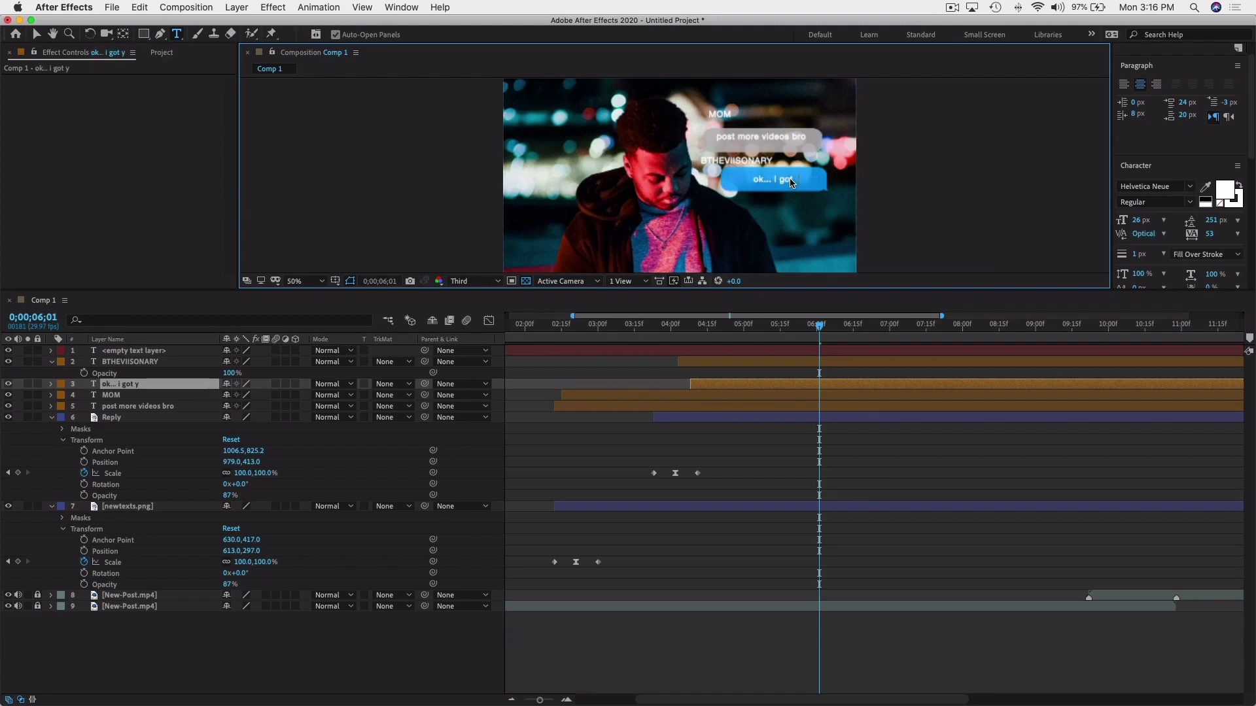
text(ou mom love u)
double_click(790, 180)
key(BackSpace)
text(.. love u)
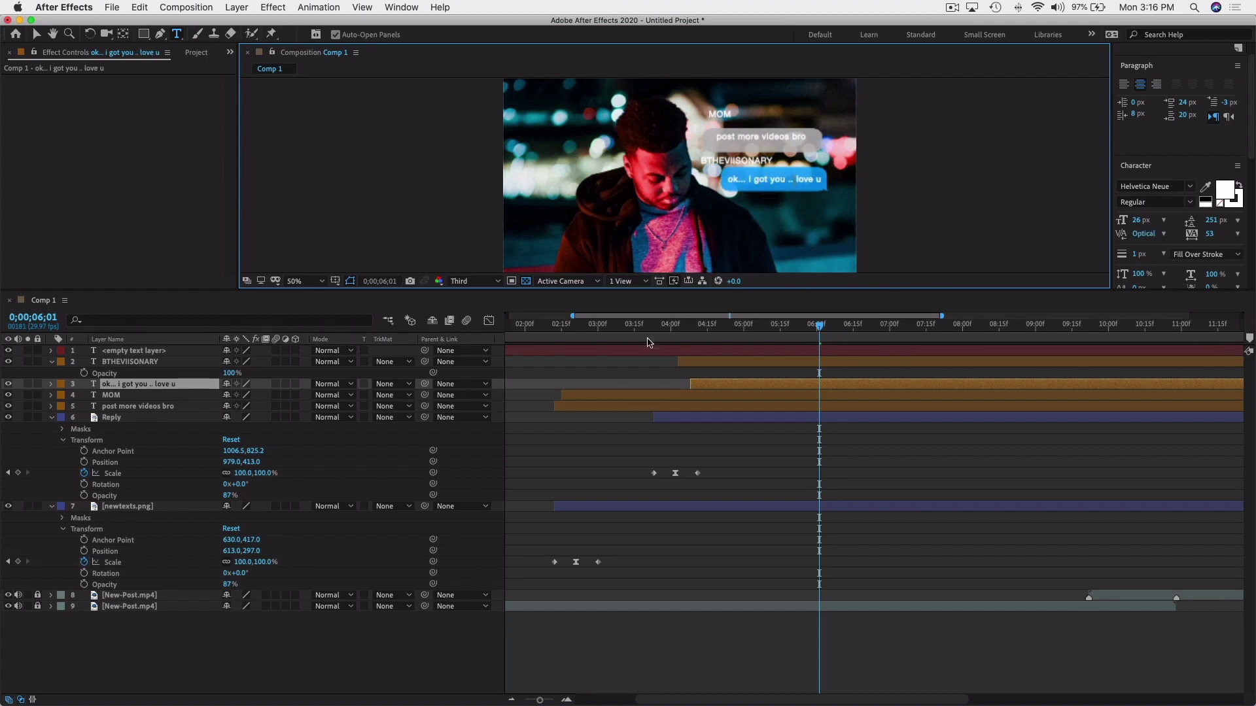
Preview the message animation from the start of the composition through the blue reply bubble.
click(728, 327)
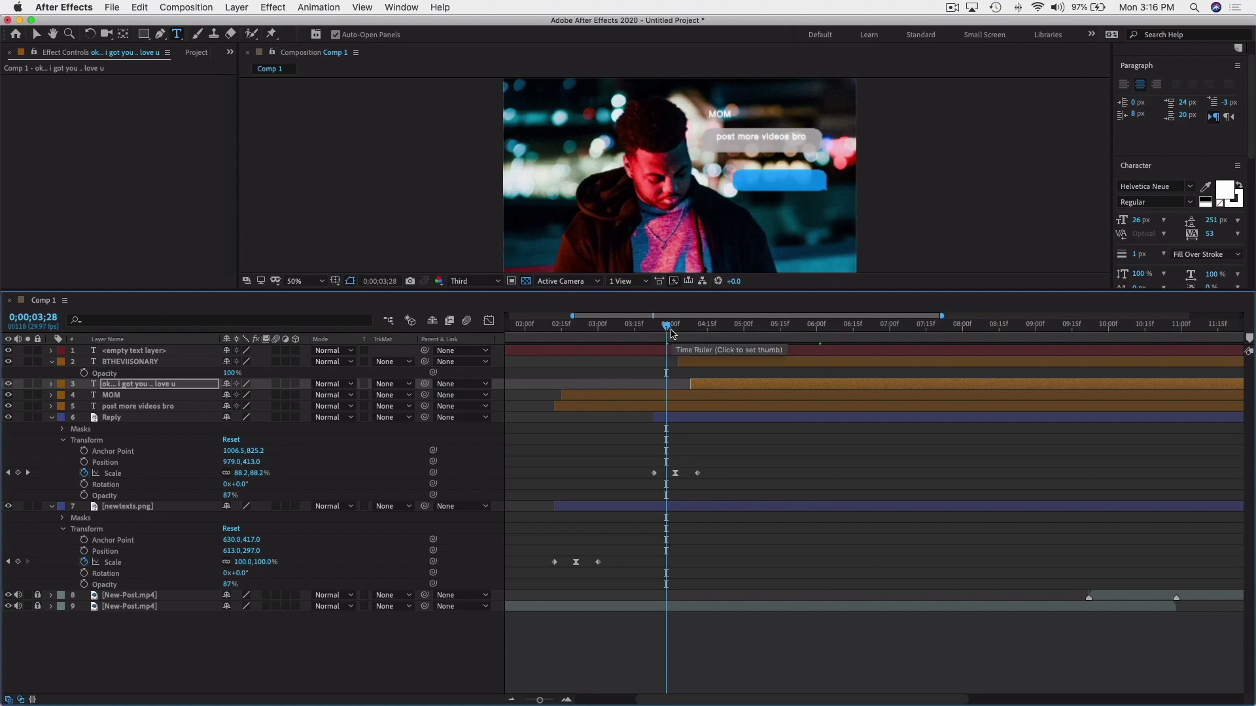
key(Home)
key(space)
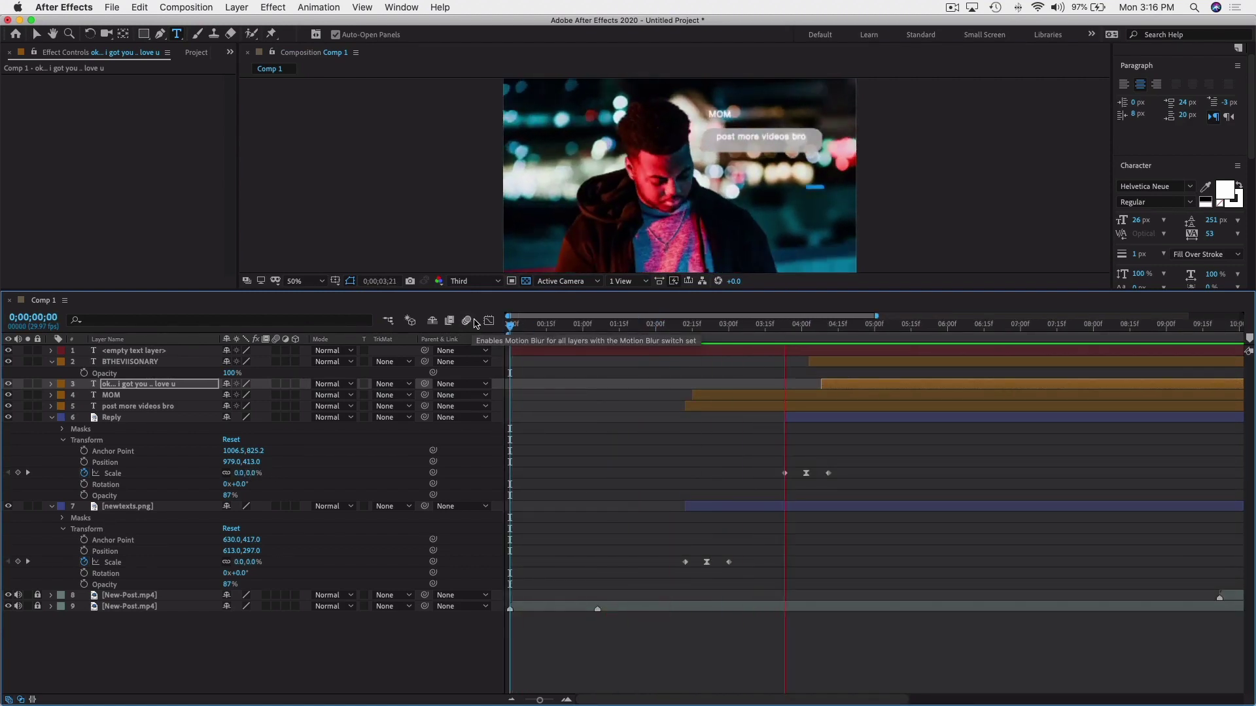
key(space)
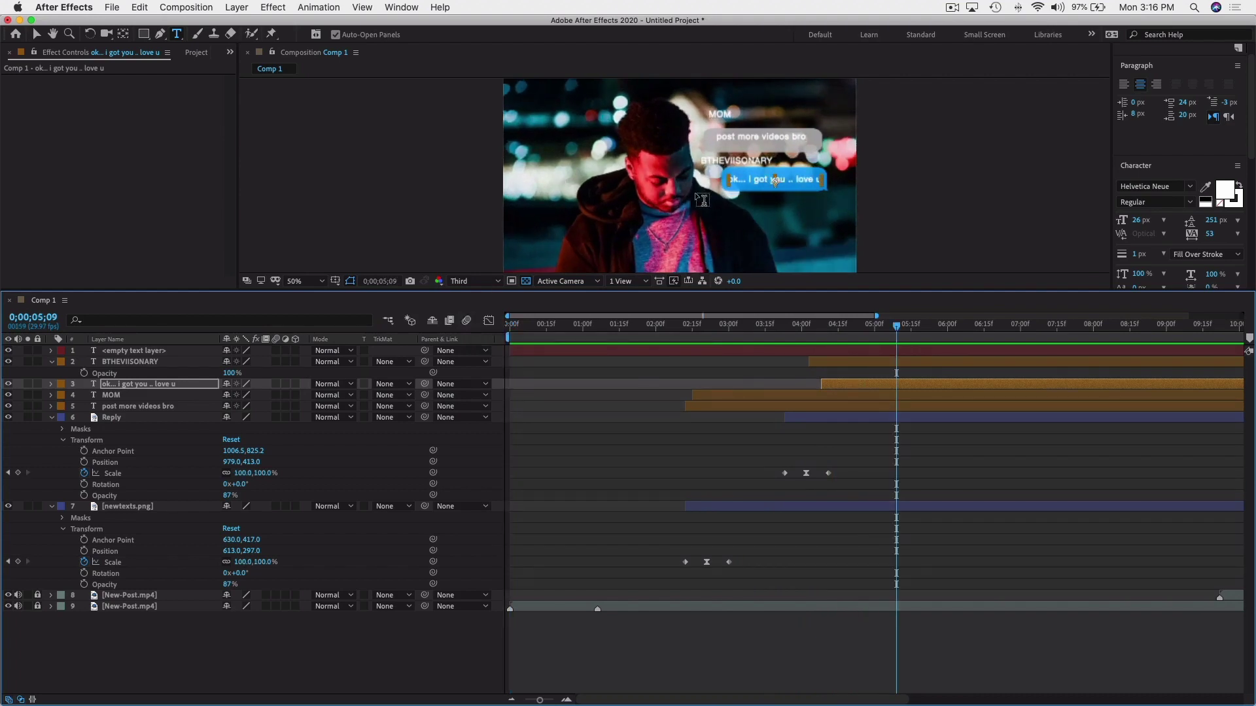
Correct the sender label above the blue bubble to BTHEVISONARY and preview the footage that follows.
click(738, 159)
drag(762, 327, 685, 330)
key(space)
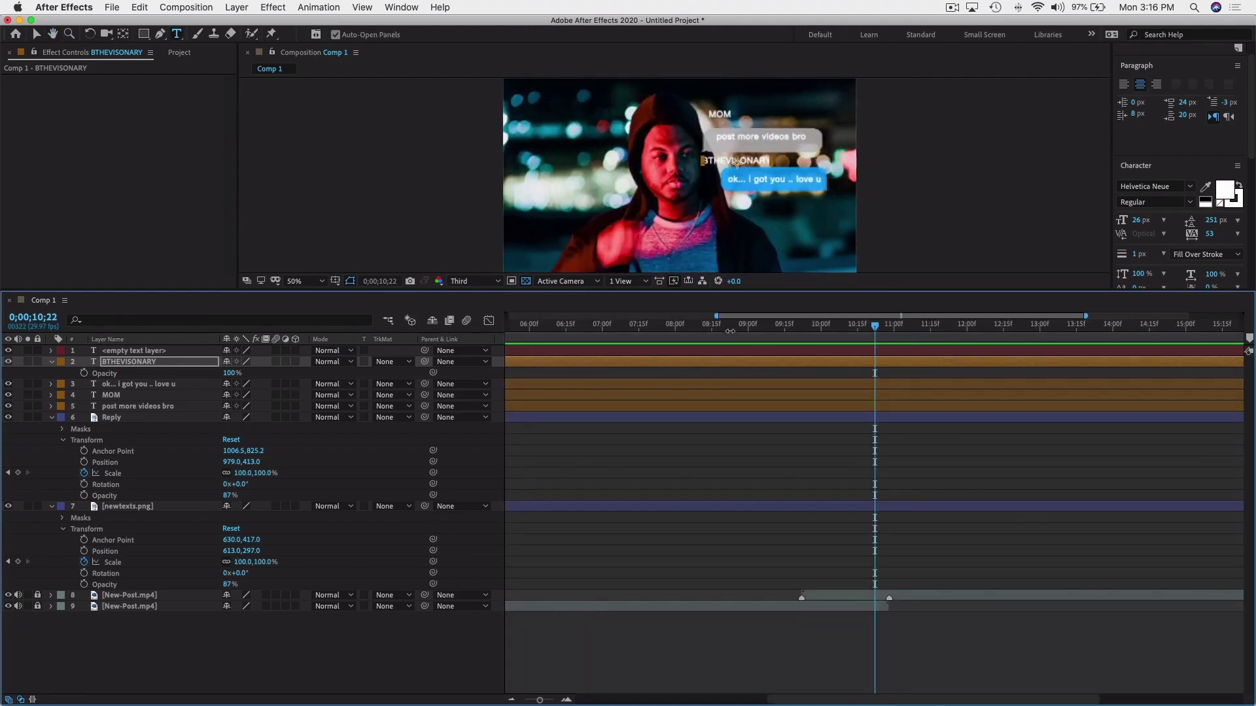
Review the footage after the reply to find where the messages should end, and set the current time to 0;00;07;15.
click(718, 331)
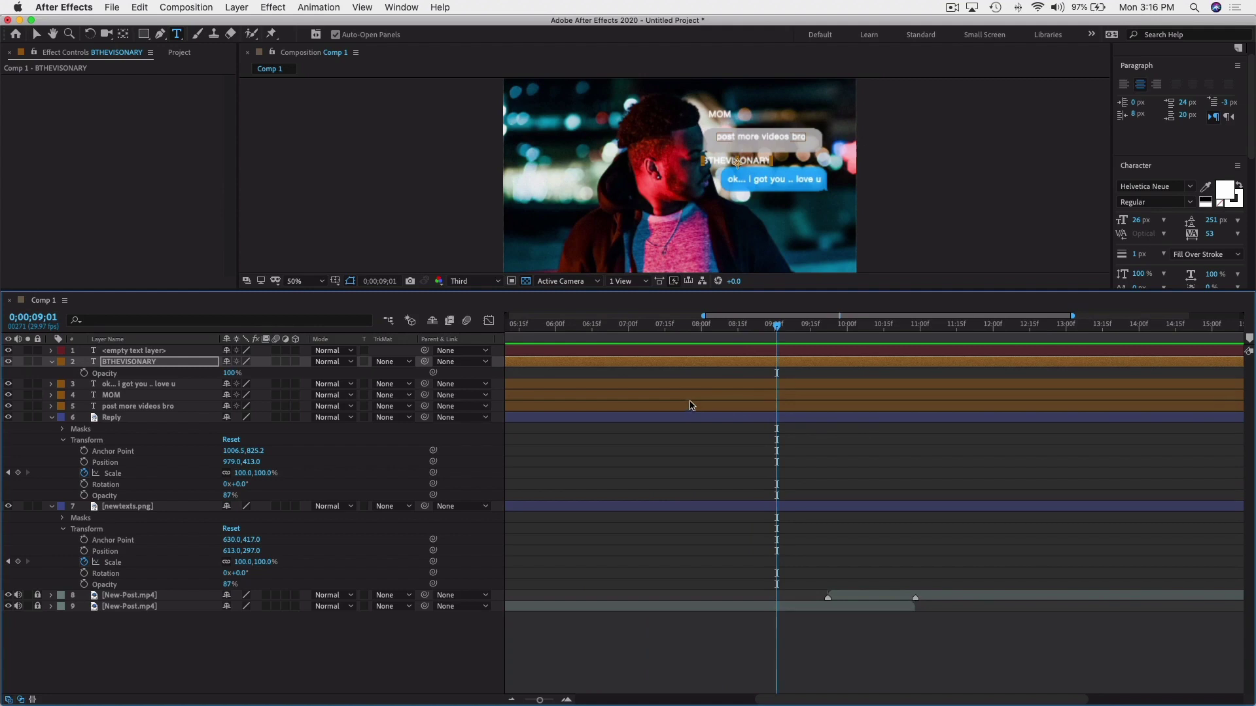
scroll(692, 395, left, 5)
click(826, 325)
key(space)
click(550, 325)
drag(551, 327, 776, 337)
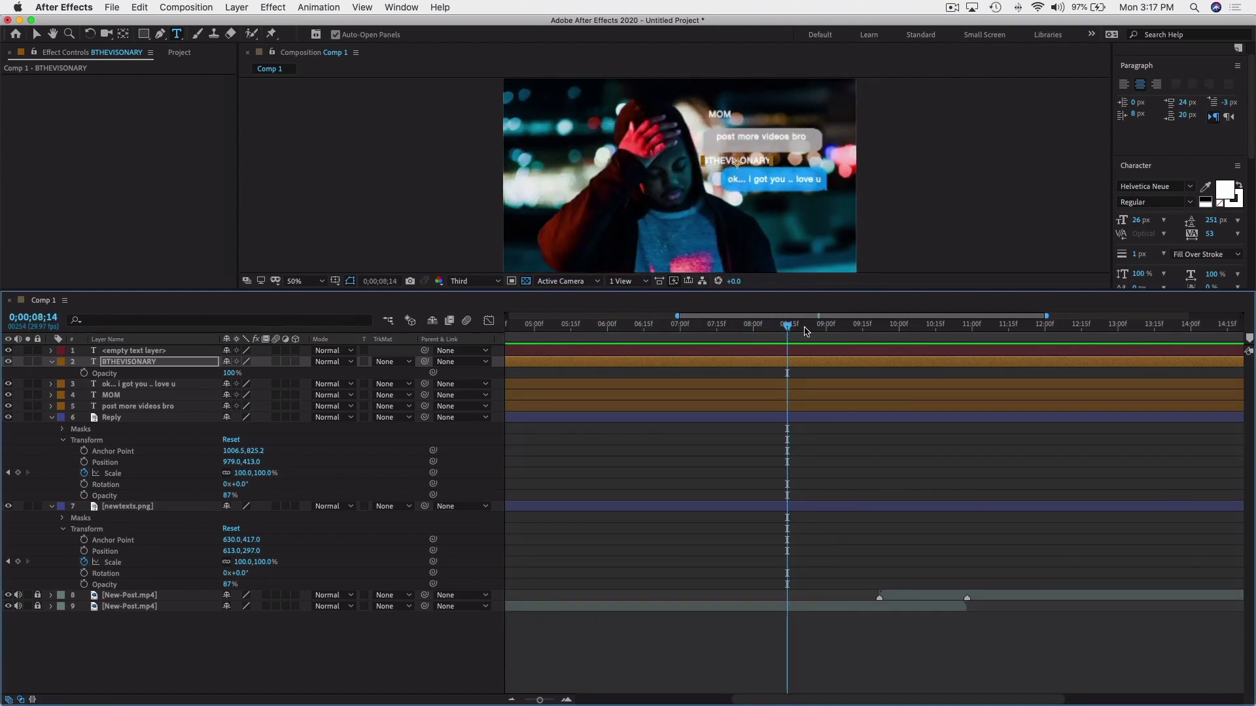
click(711, 325)
key(space)
key(space)
click(717, 325)
Delete the empty text layer, and split the BTHEVISONARY layer at 0;00;07;15, deleting the part after it.
click(718, 353)
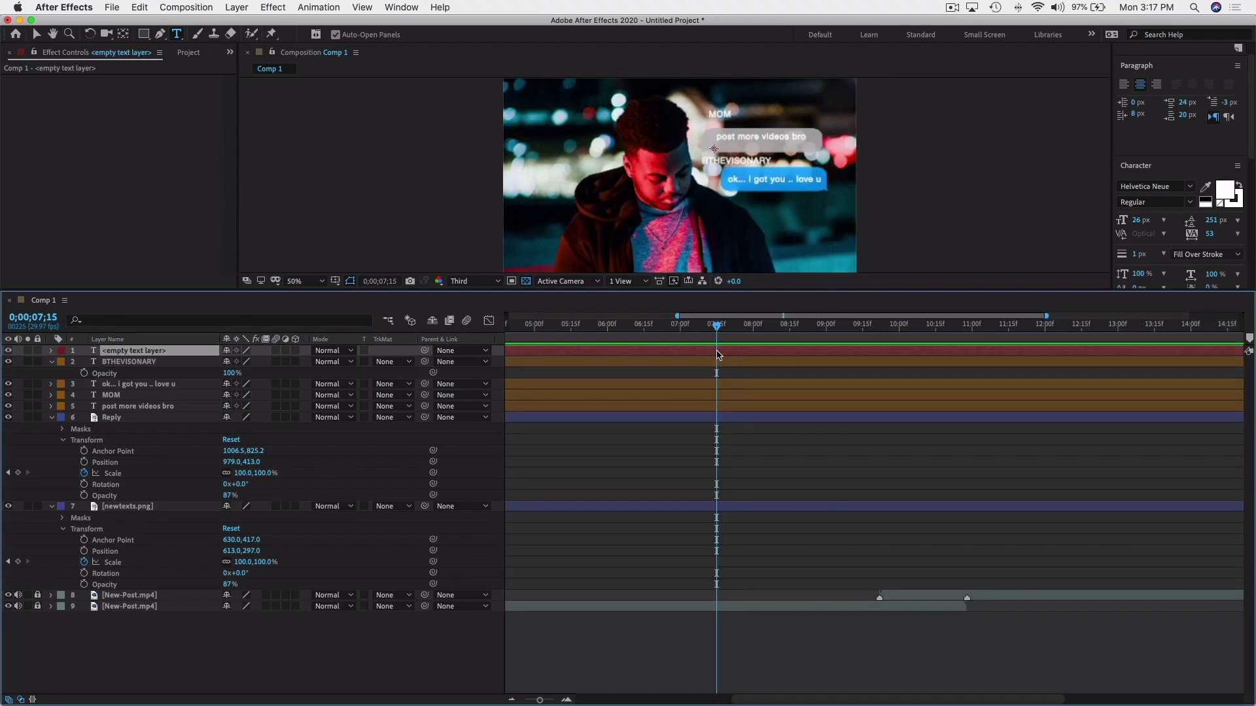
key(Delete)
click(718, 353)
key(ctrl+shift+d)
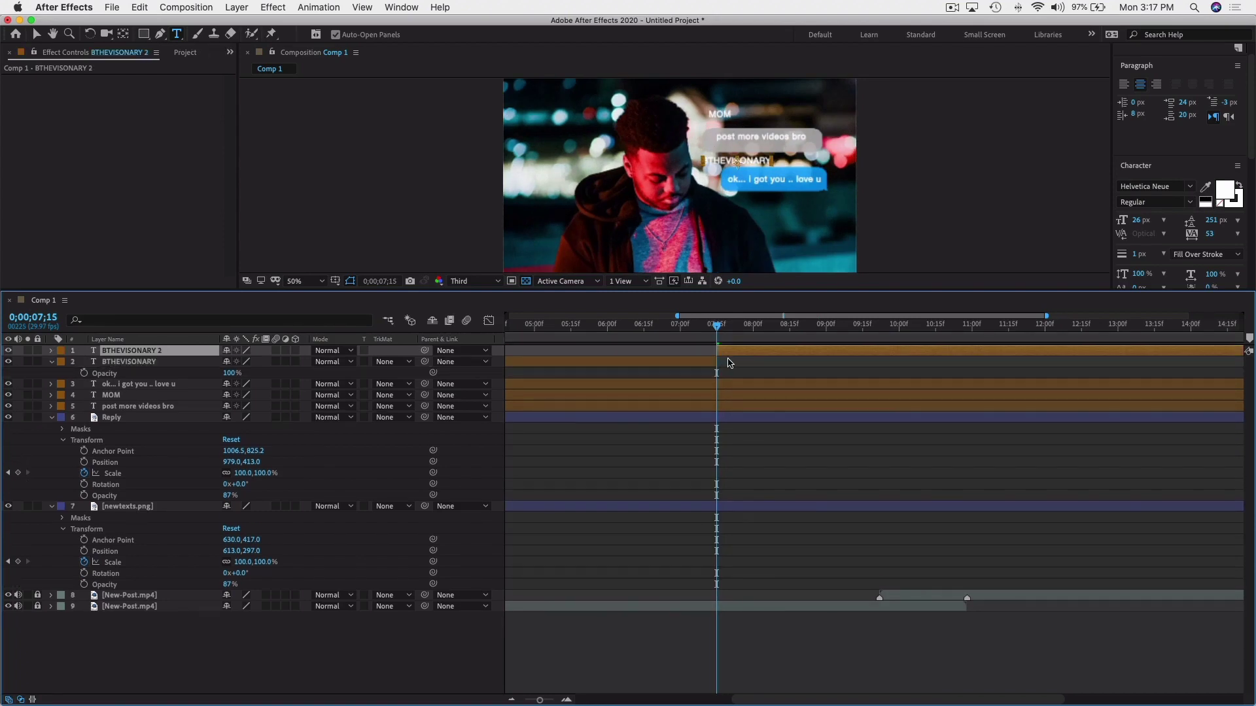
key(Delete)
Split the "ok... i got you .. love u", MOM and "post more videos bro" text layers at 0;00;07;15 and delete their trailing parts.
click(720, 374)
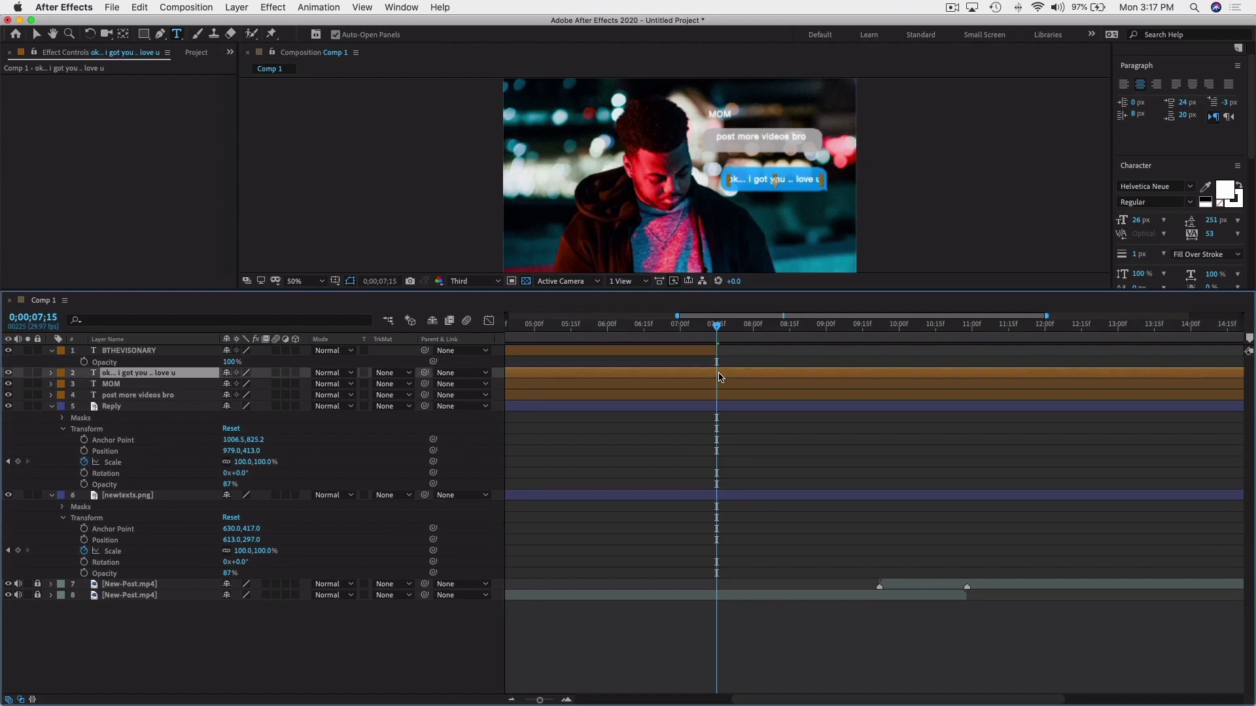
key(ctrl+shift+d)
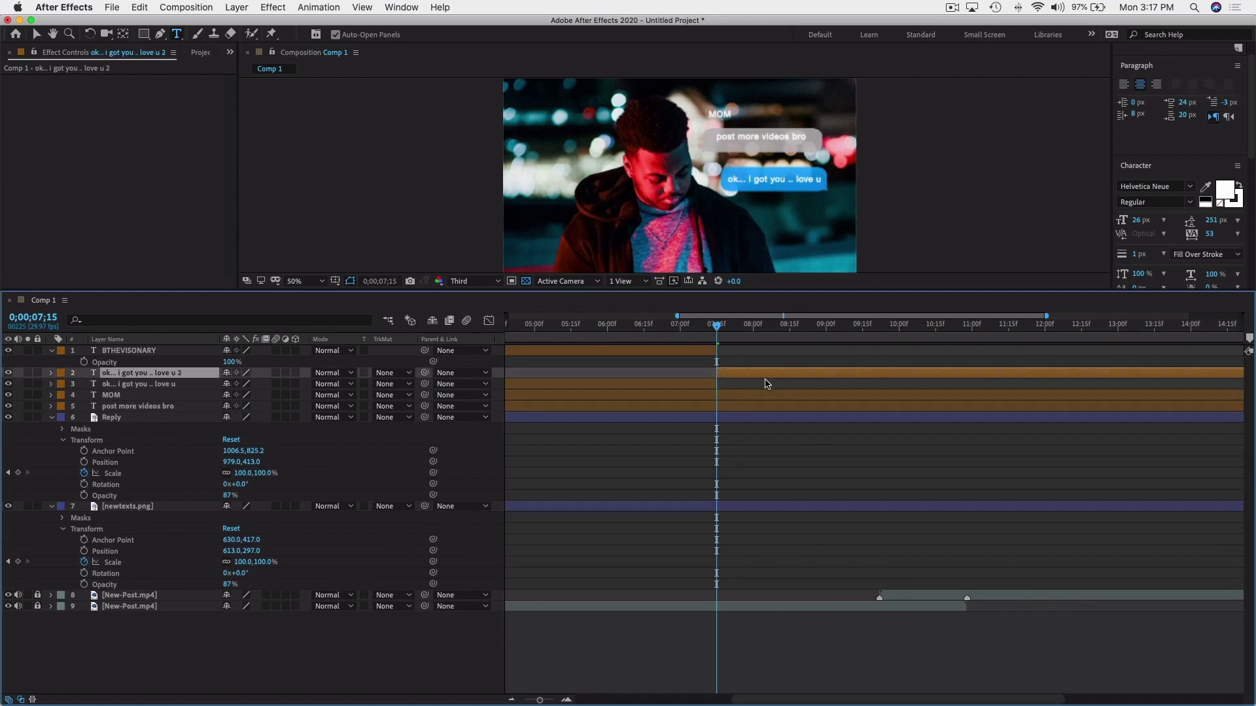
key(Delete)
click(734, 385)
key(ctrl+shift+d)
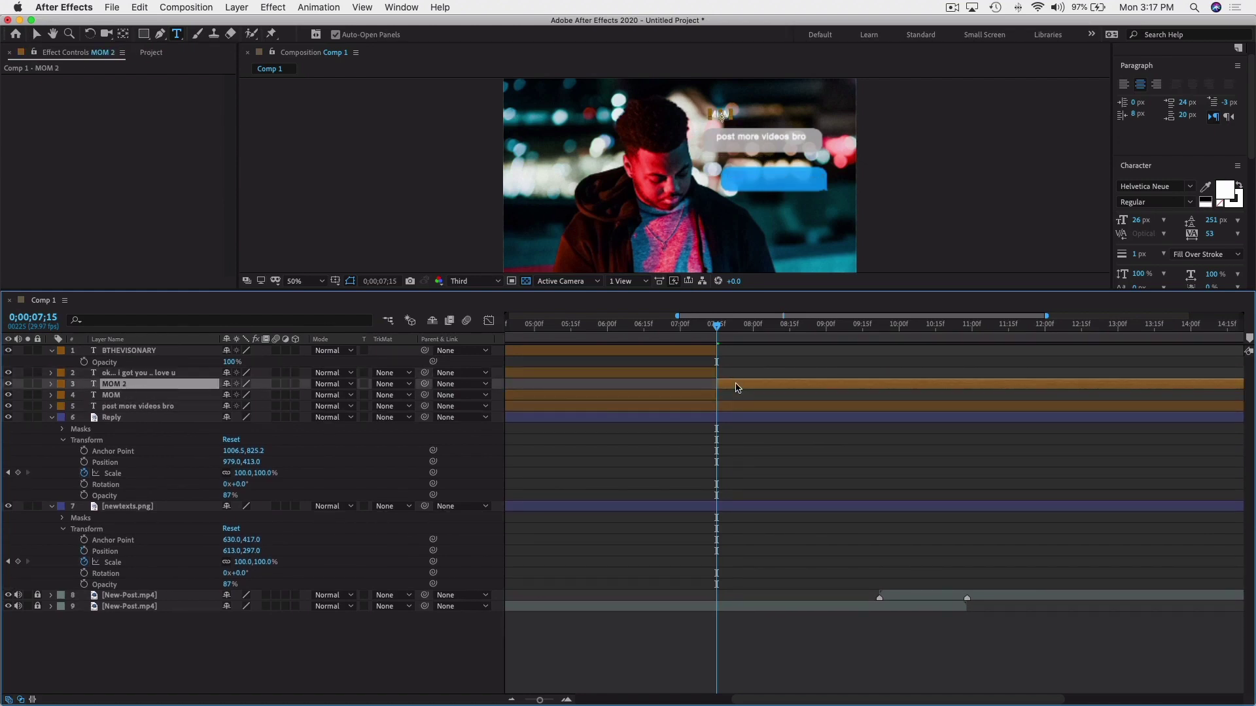
key(Delete)
click(726, 396)
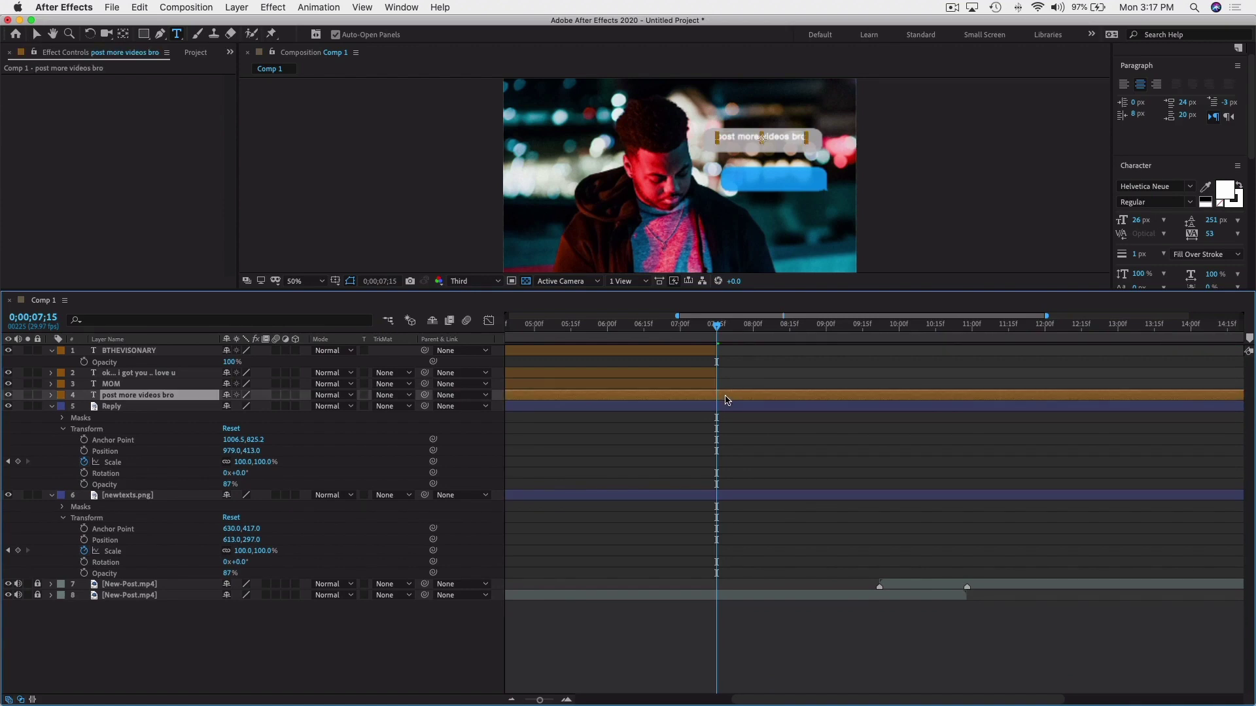
key(ctrl+shift+d)
key(Delete)
Split the Reply and newtexts.png bubble layers at 0;00;07;15 and delete their trailing parts.
click(725, 406)
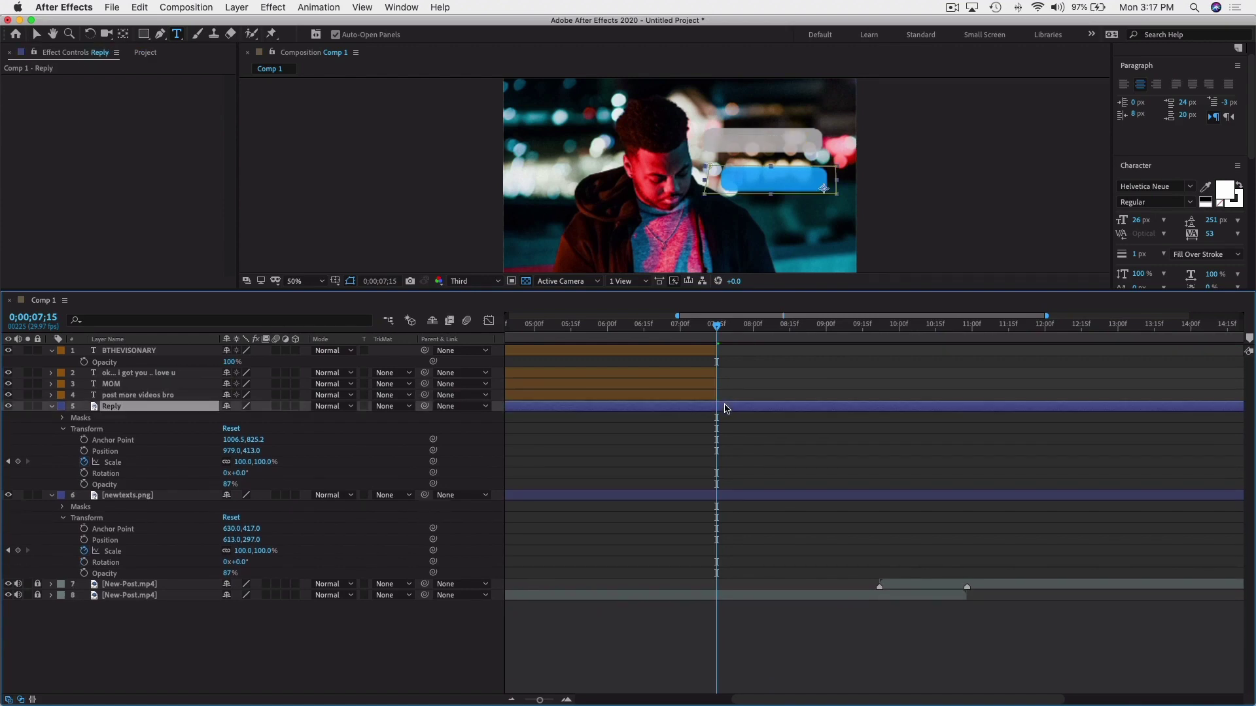
key(ctrl+shift+d)
key(Delete)
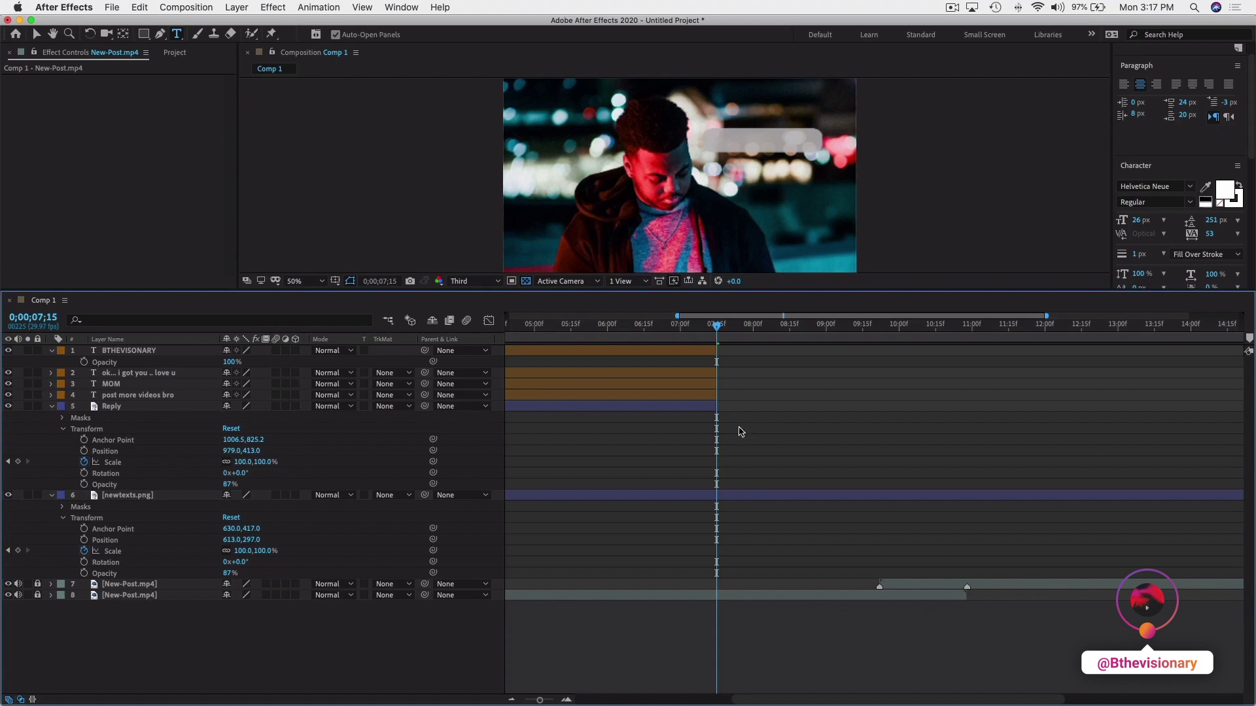
click(720, 495)
key(ctrl+shift+d)
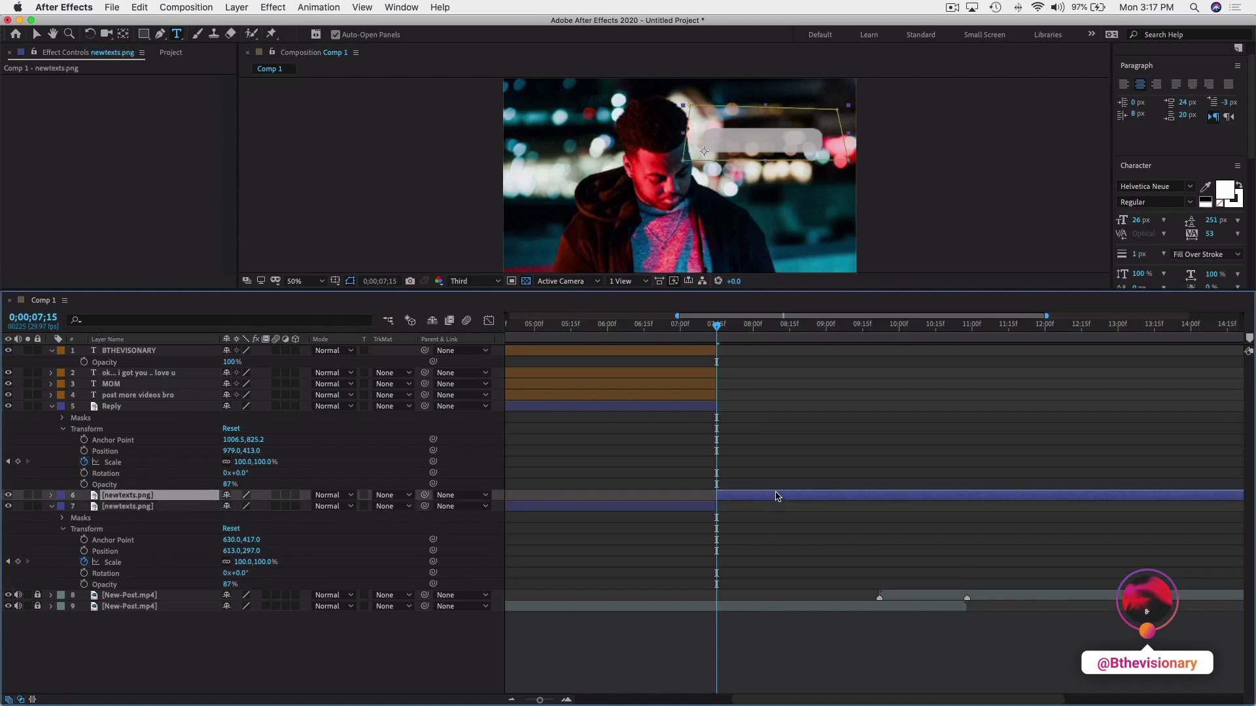
key(Delete)
click(720, 598)
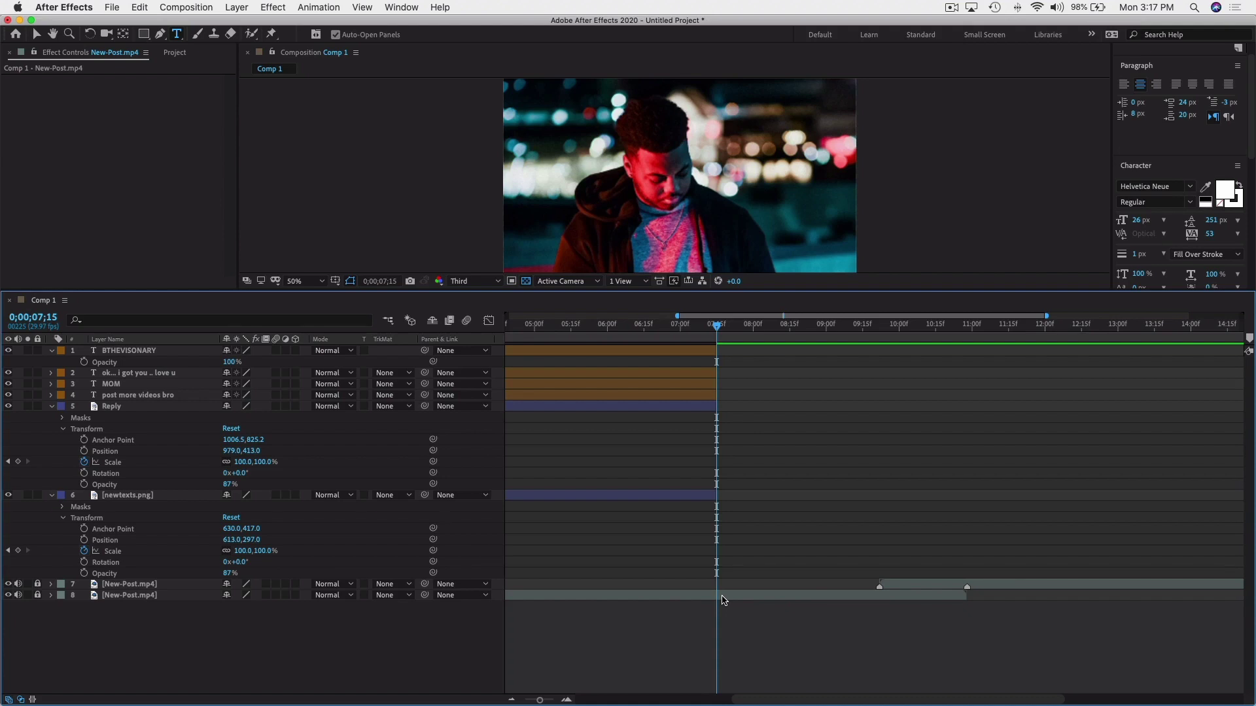
Preview the trimmed messages from about 0;00;02;05 and view the composition at 25% magnification.
scroll(697, 454, left, 5)
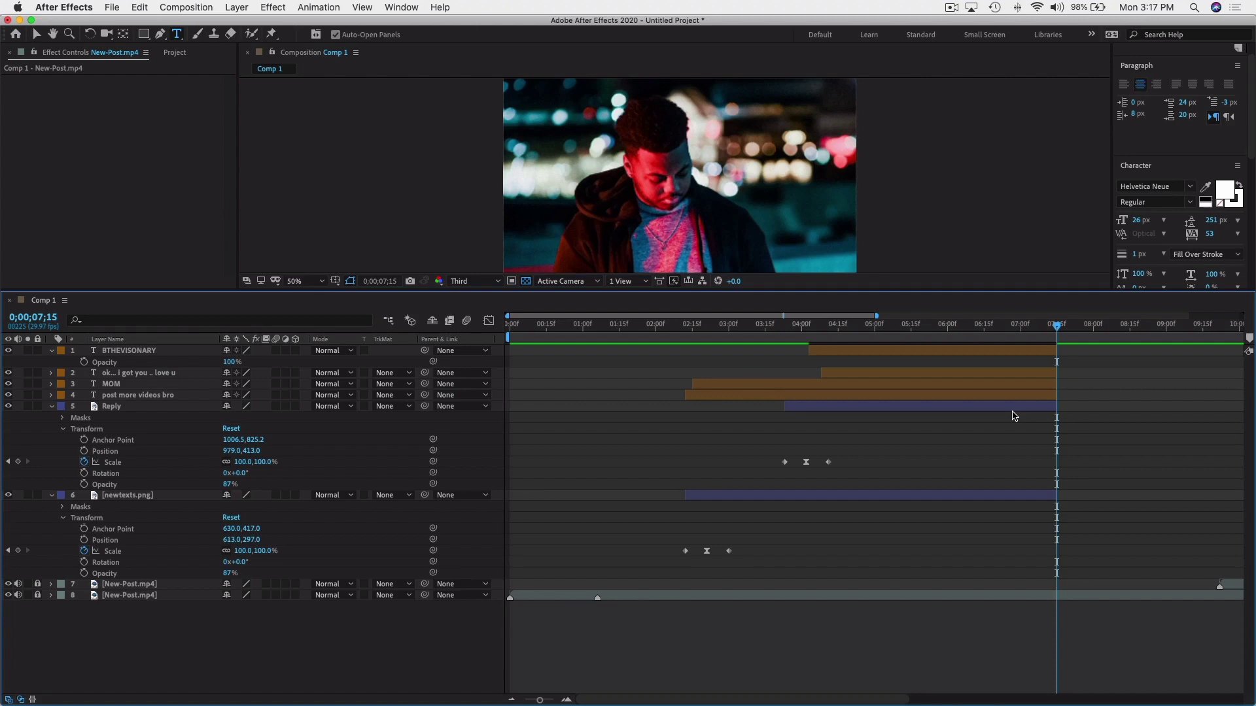
click(668, 340)
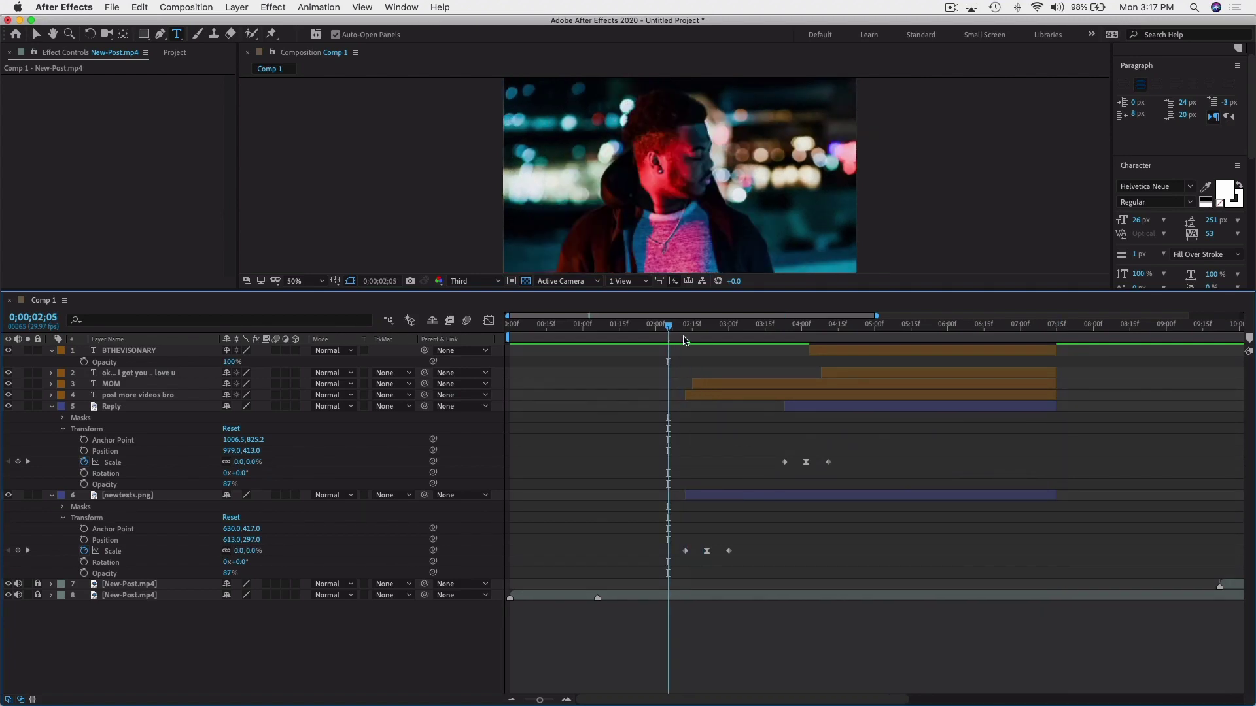
key(space)
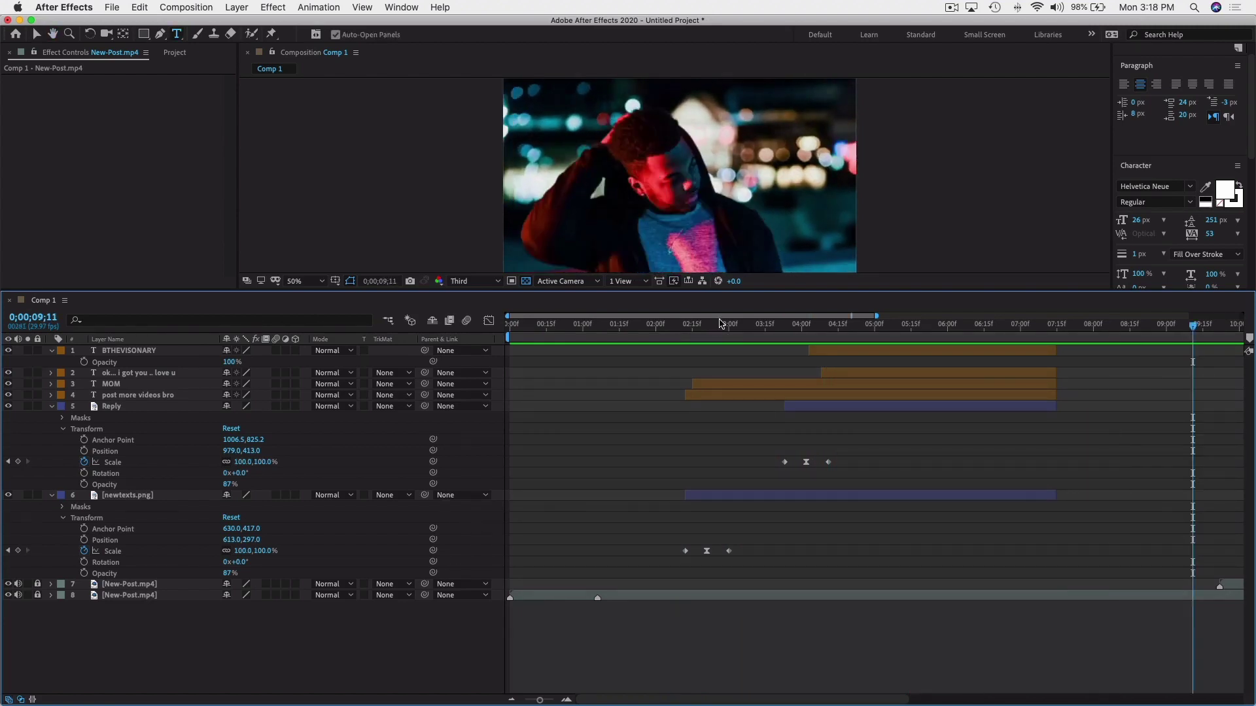
scroll(680, 195, down, 2)
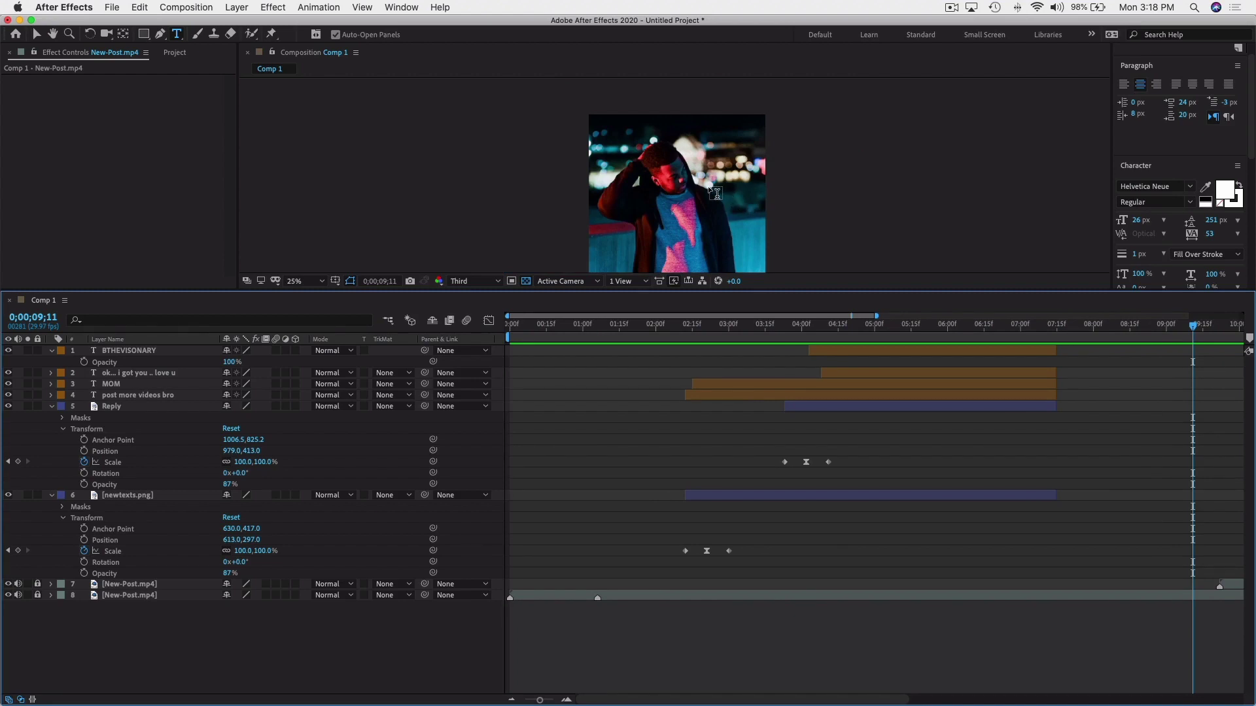
key(space)
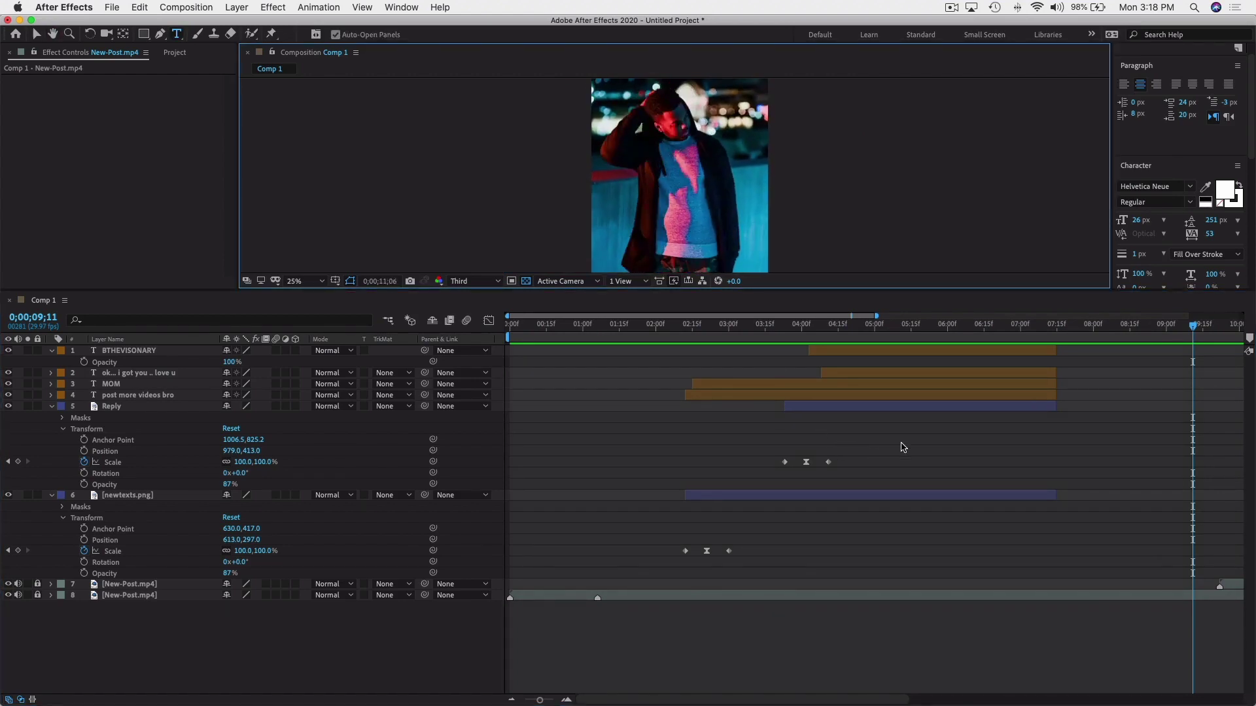
Copy the Reply layer's three opening Scale keyframes and paste them at 0;00;06;27.
click(870, 345)
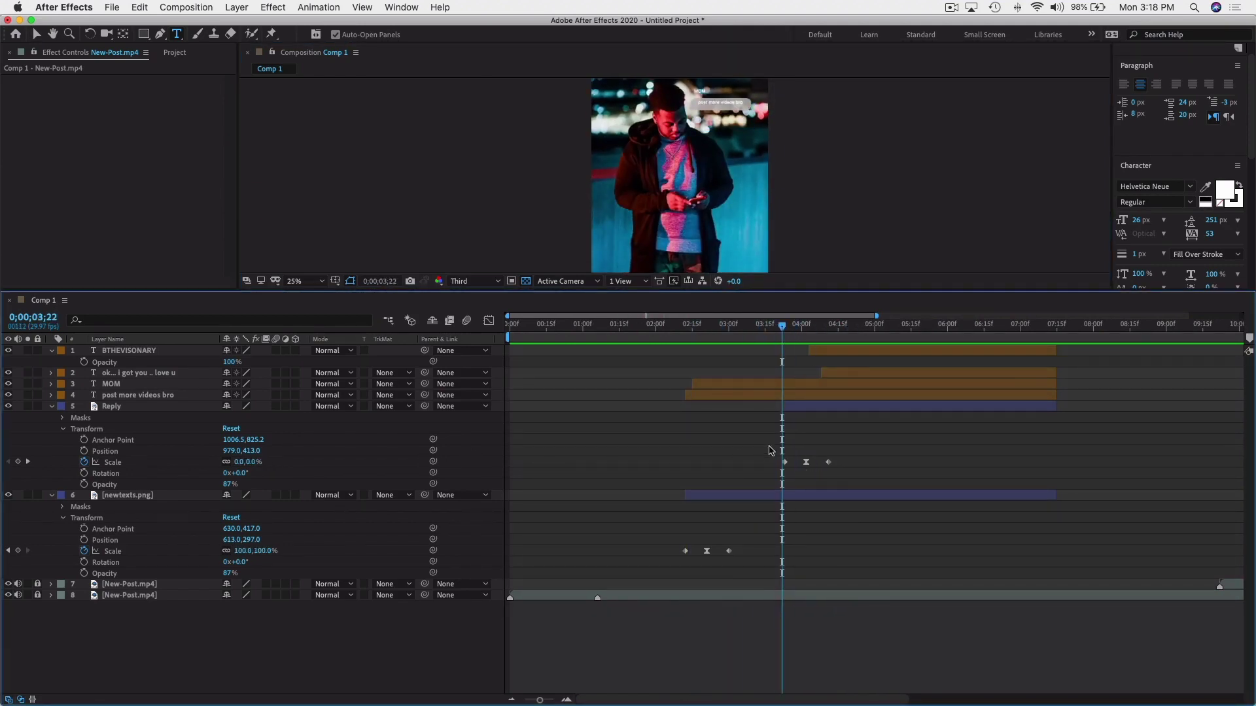
click(828, 462)
drag(852, 474, 784, 453)
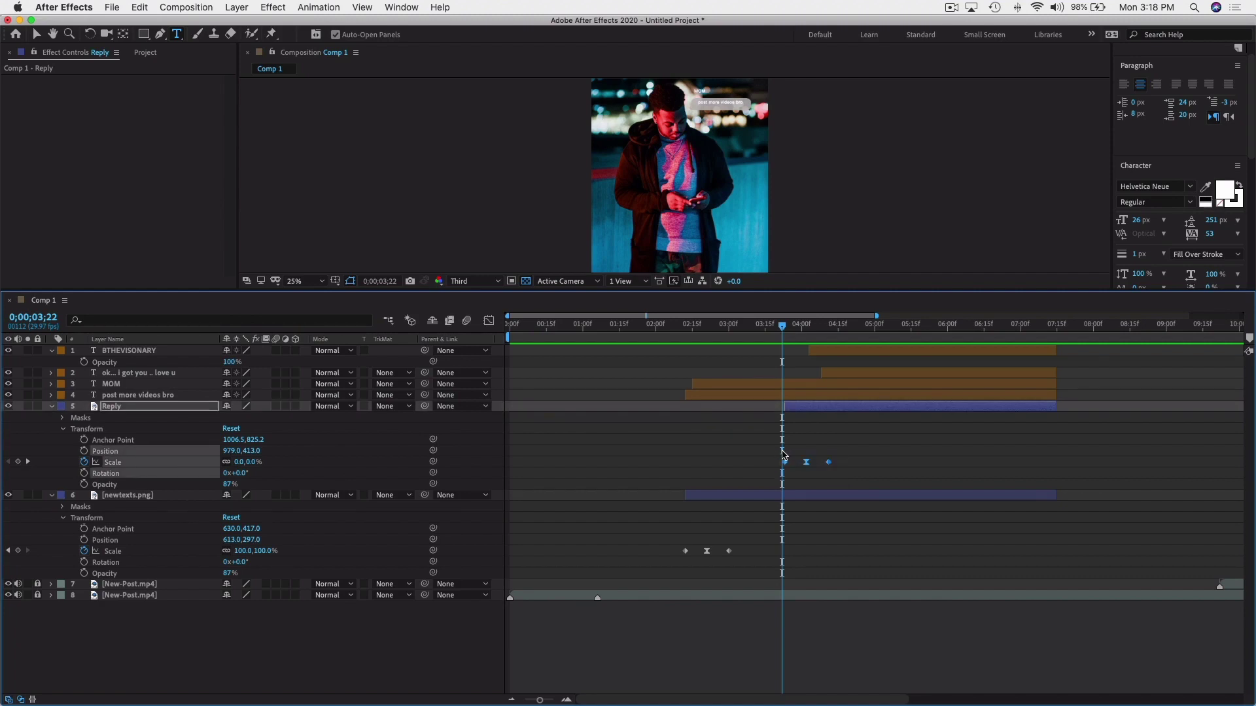
click(987, 330)
drag(989, 333, 1013, 332)
key(super+v)
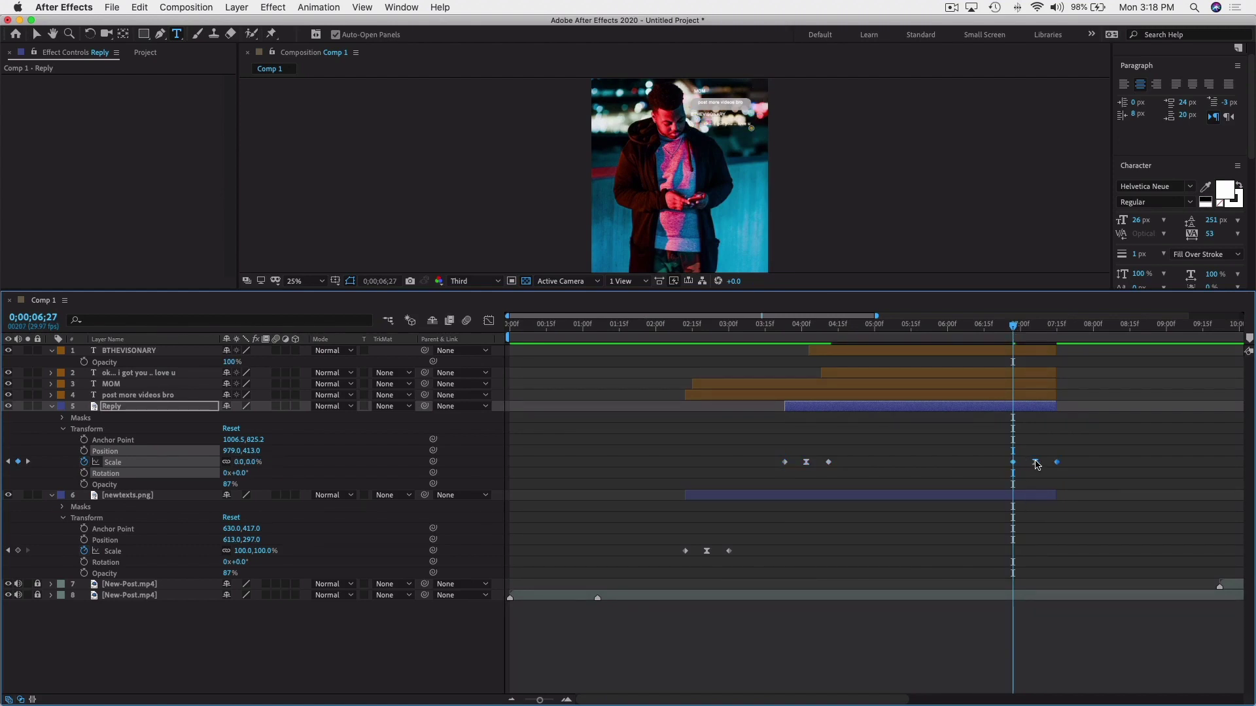
Time-reverse the pasted Scale keyframes on the Reply layer.
mouse_move(1036, 465)
right_click(1035, 464)
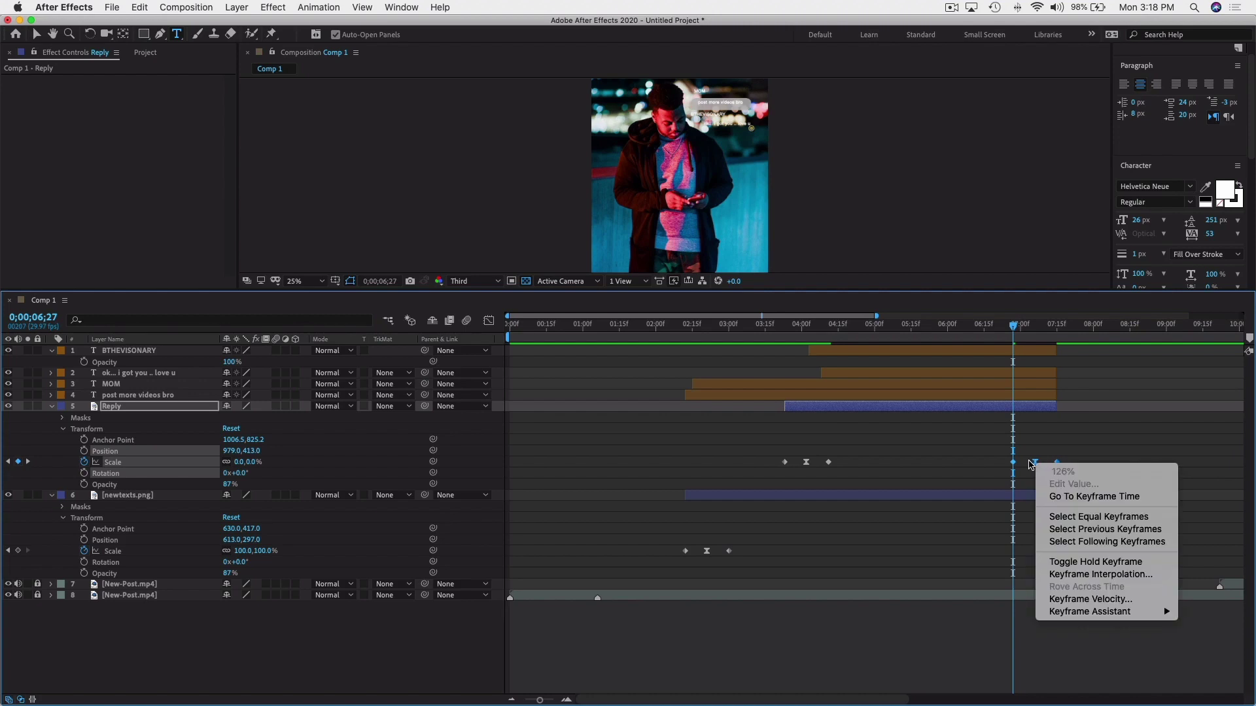
mouse_move(1065, 614)
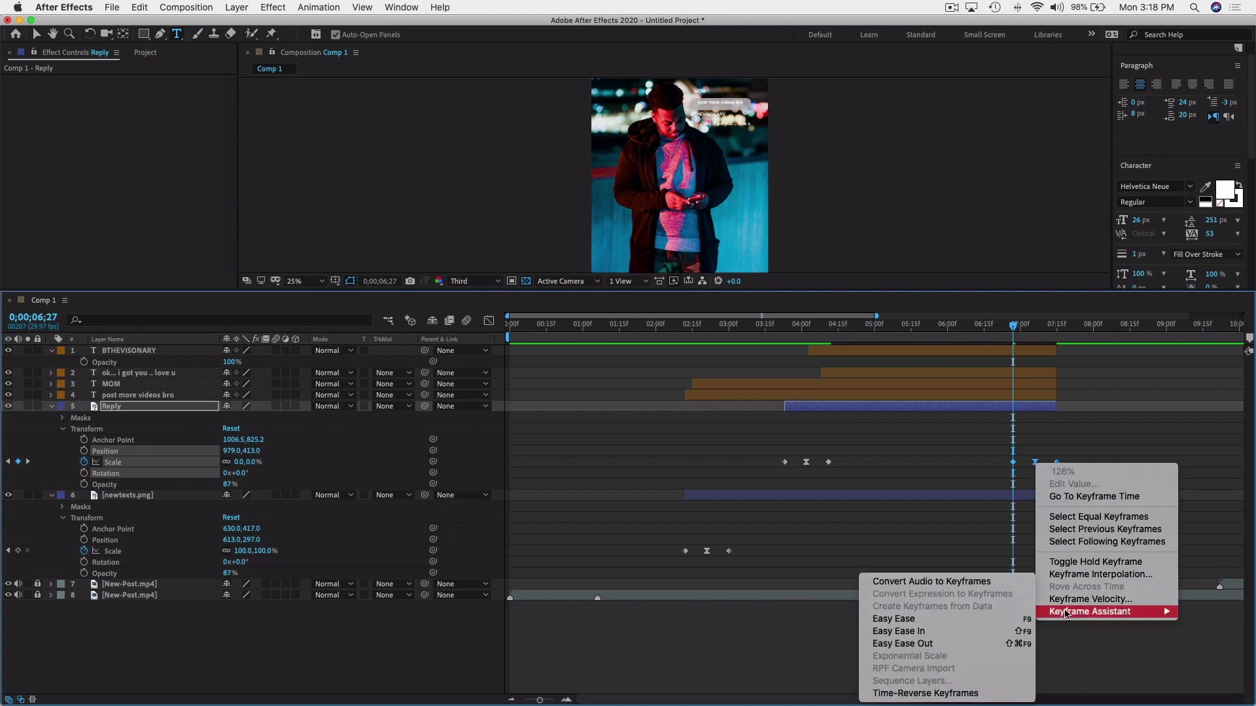
click(981, 695)
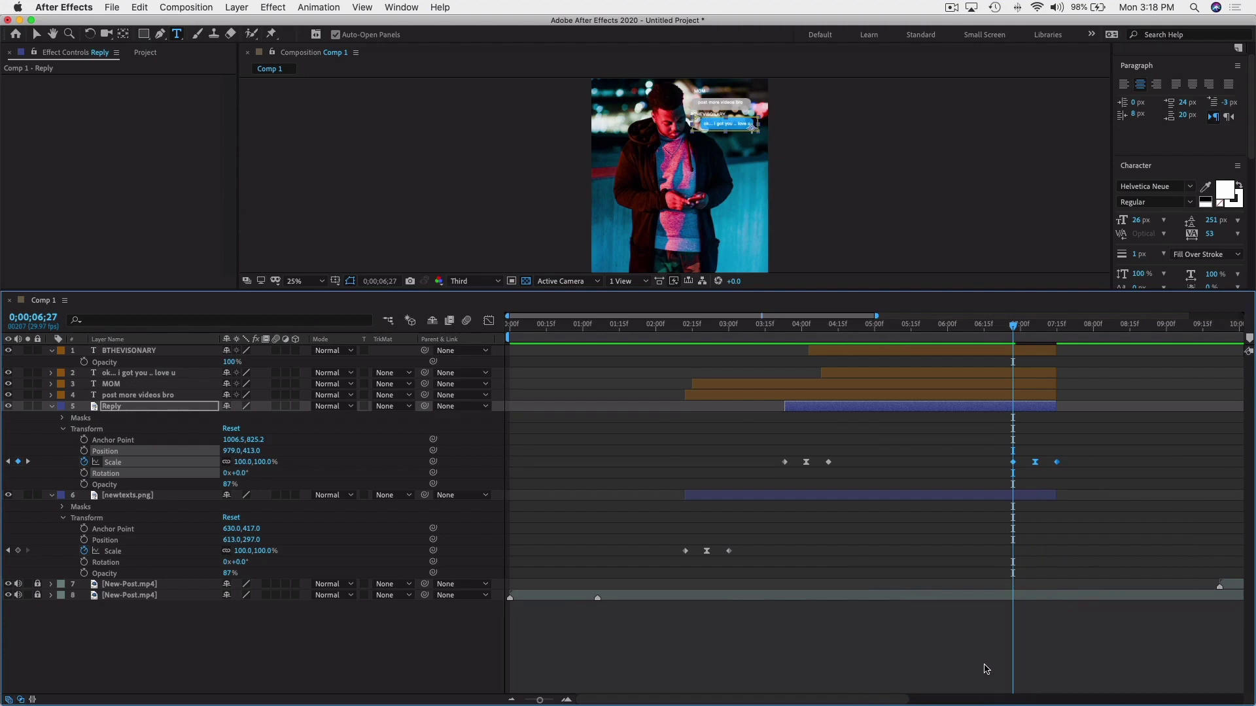
Preview the blue bubble's closing animation from 0;00;06;14 and inspect its last Scale keyframe with the keyframes deselected.
drag(1013, 327, 983, 327)
key(space)
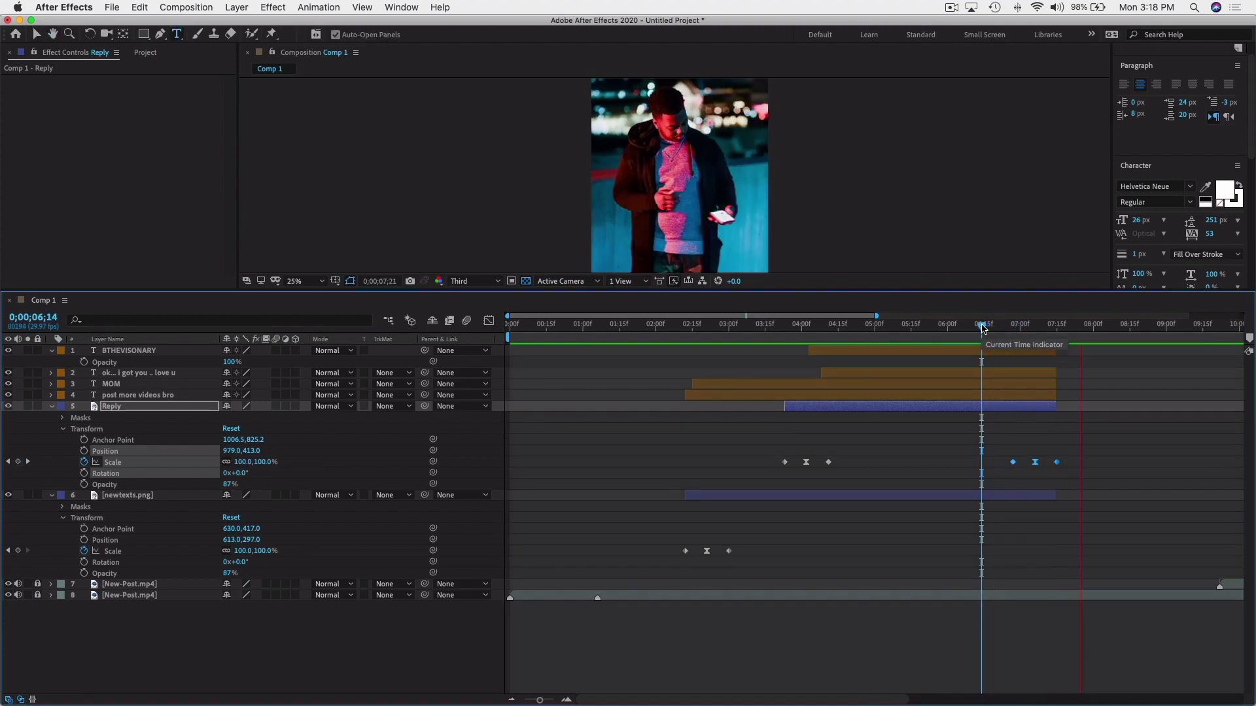
key(super+t)
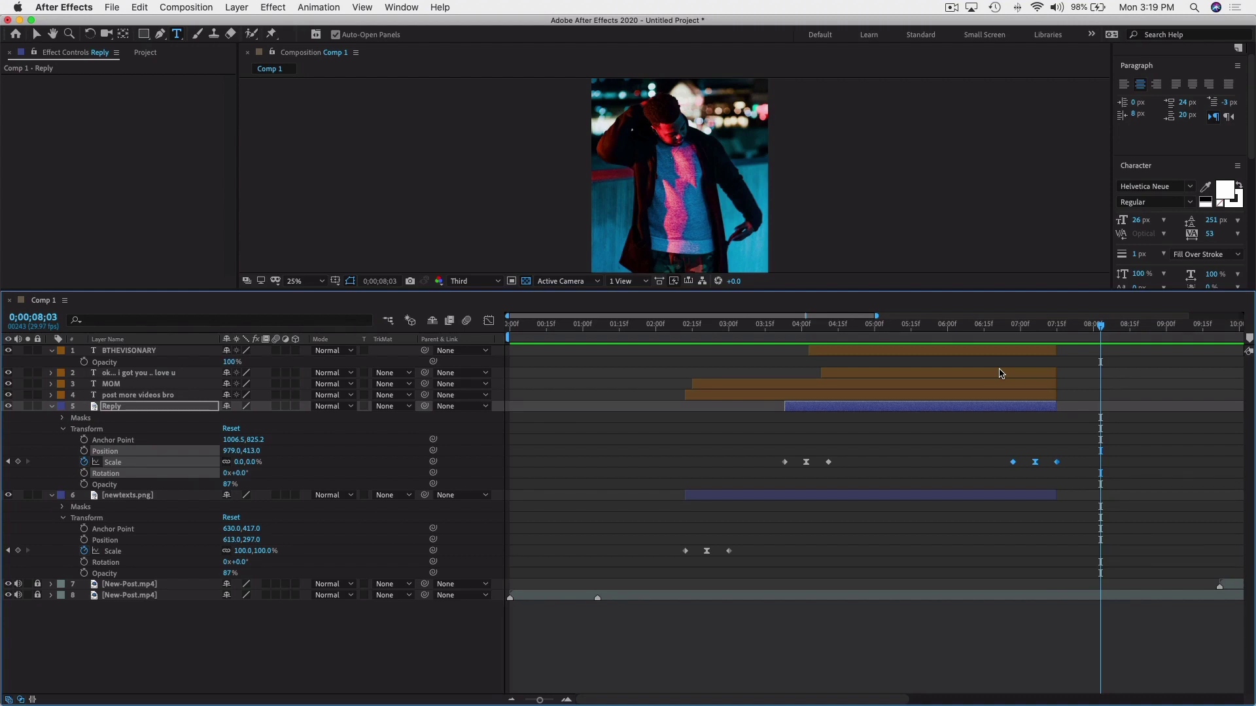
click(1013, 462)
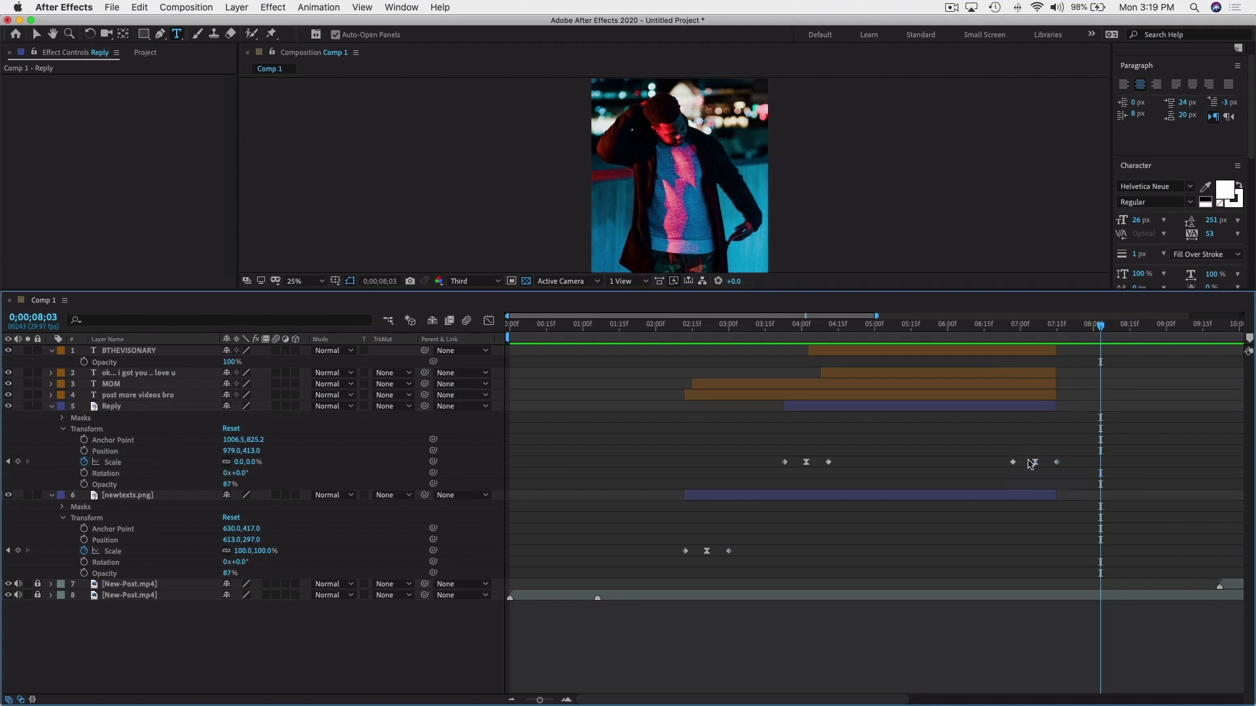
mouse_move(1057, 470)
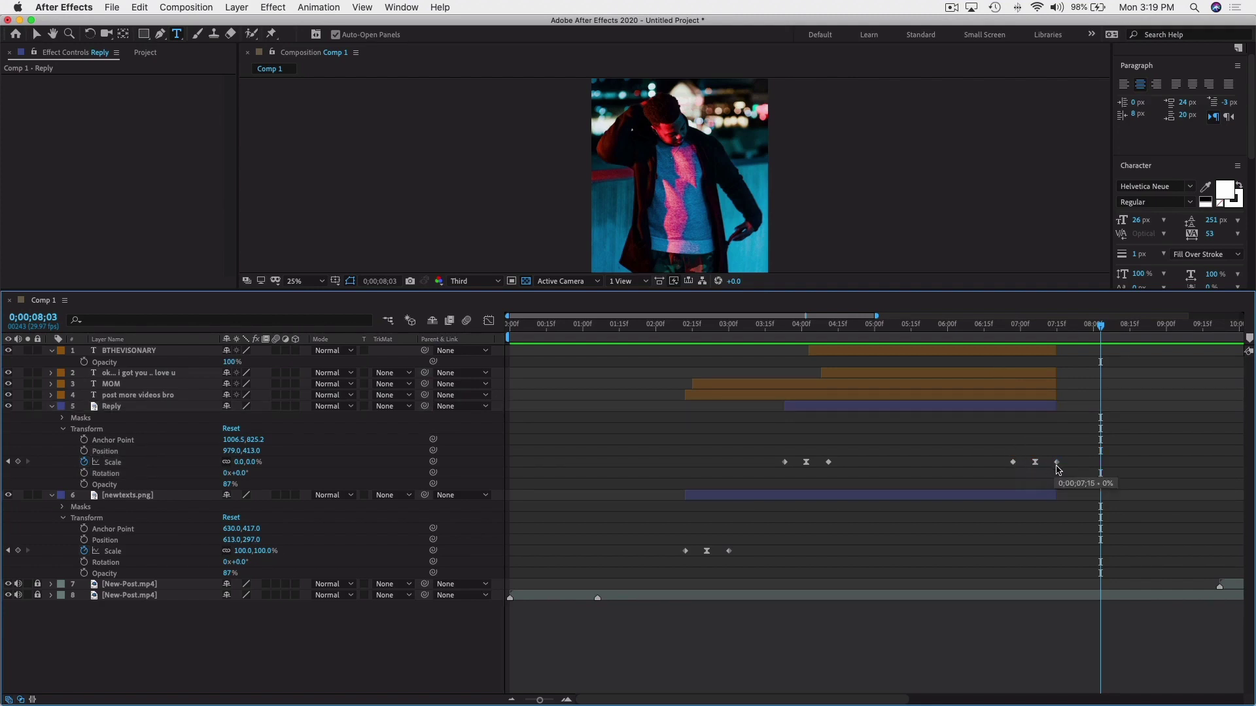
Examine the blue bubble and its text during the closing animation at 0;00;07;08 at different magnifications.
click(1057, 466)
drag(994, 331, 1039, 330)
scroll(724, 119, up, 3)
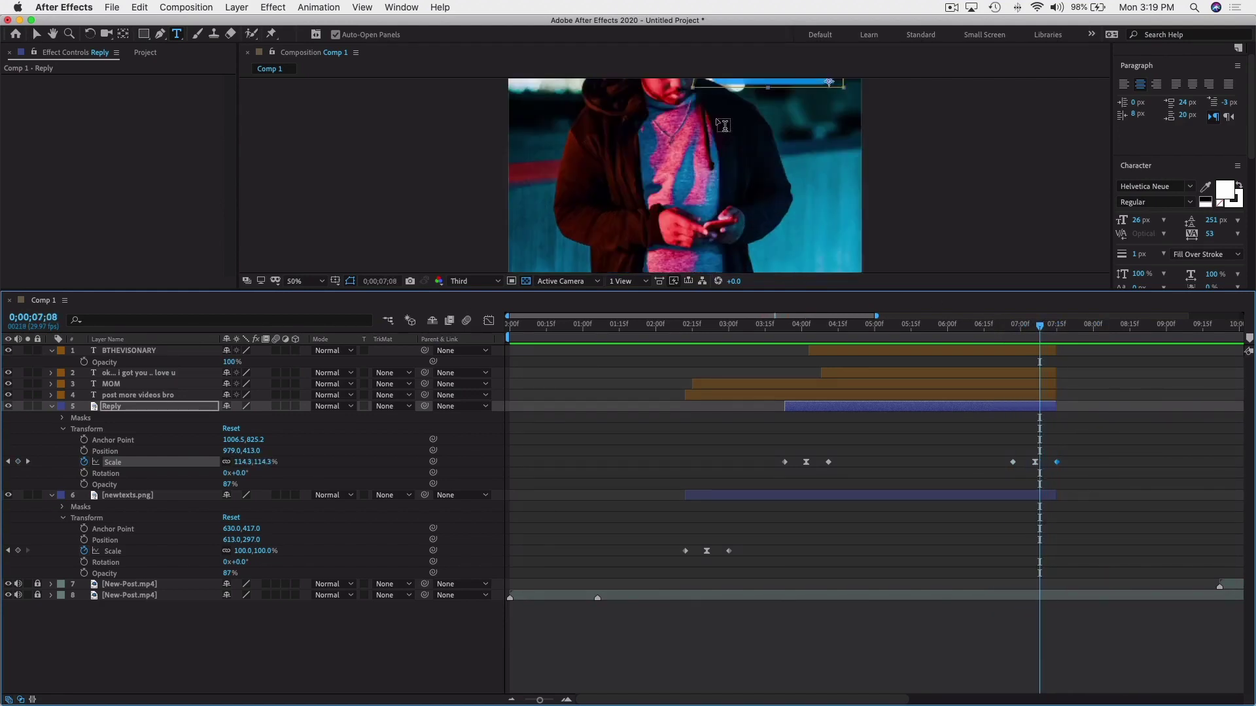
scroll(724, 119, down, 3)
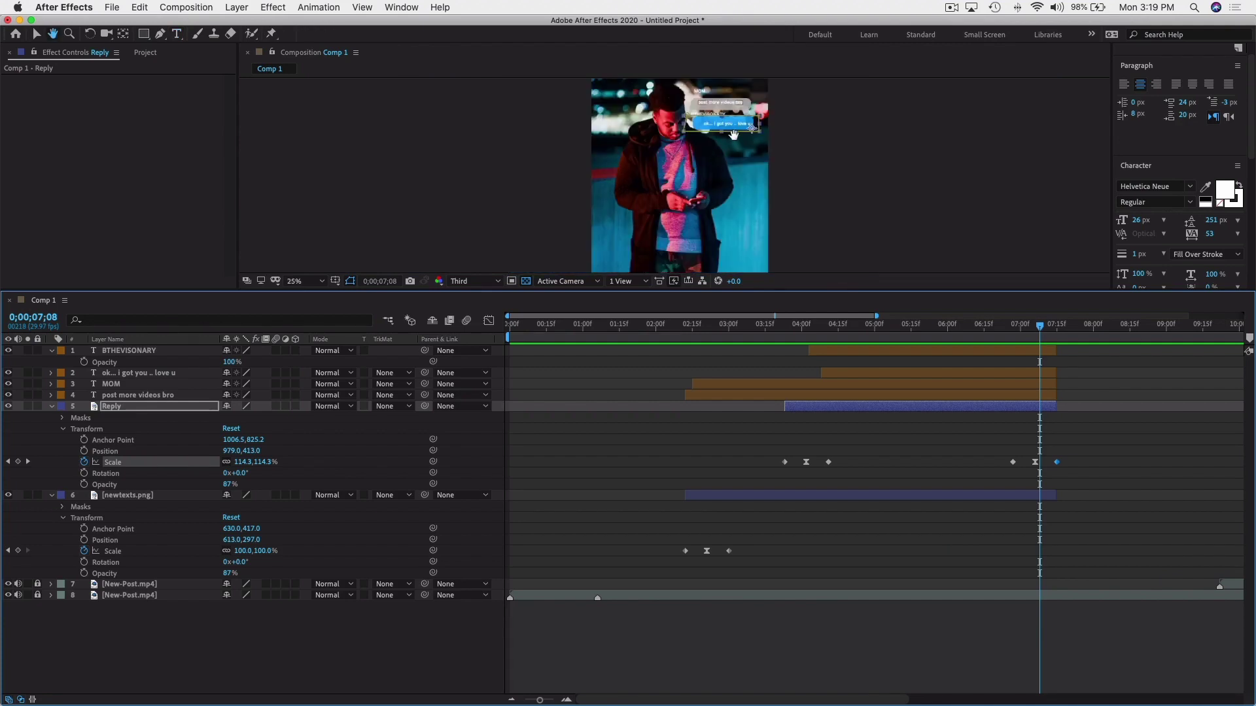
scroll(734, 108, up, 2)
key(super+t)
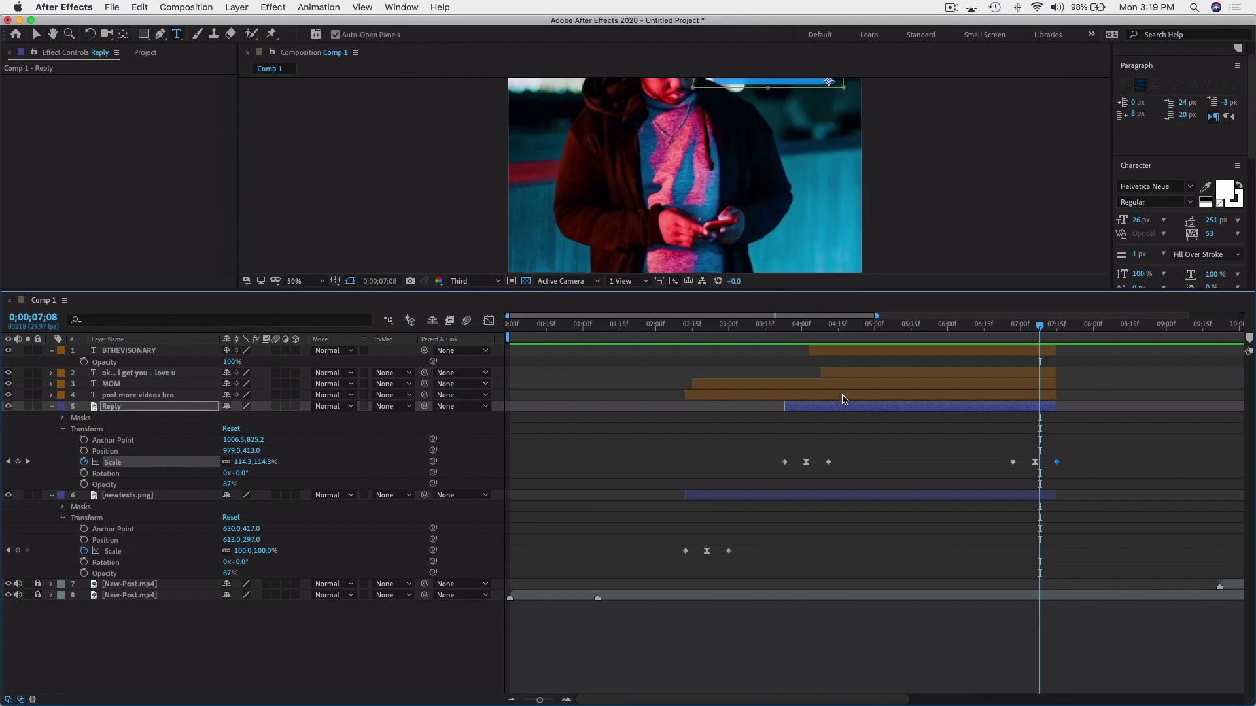
Copy the Reply layer's three closing Scale keyframes and paste them onto the "ok... i got you .. love u" layer at 0;00;06;27.
click(859, 374)
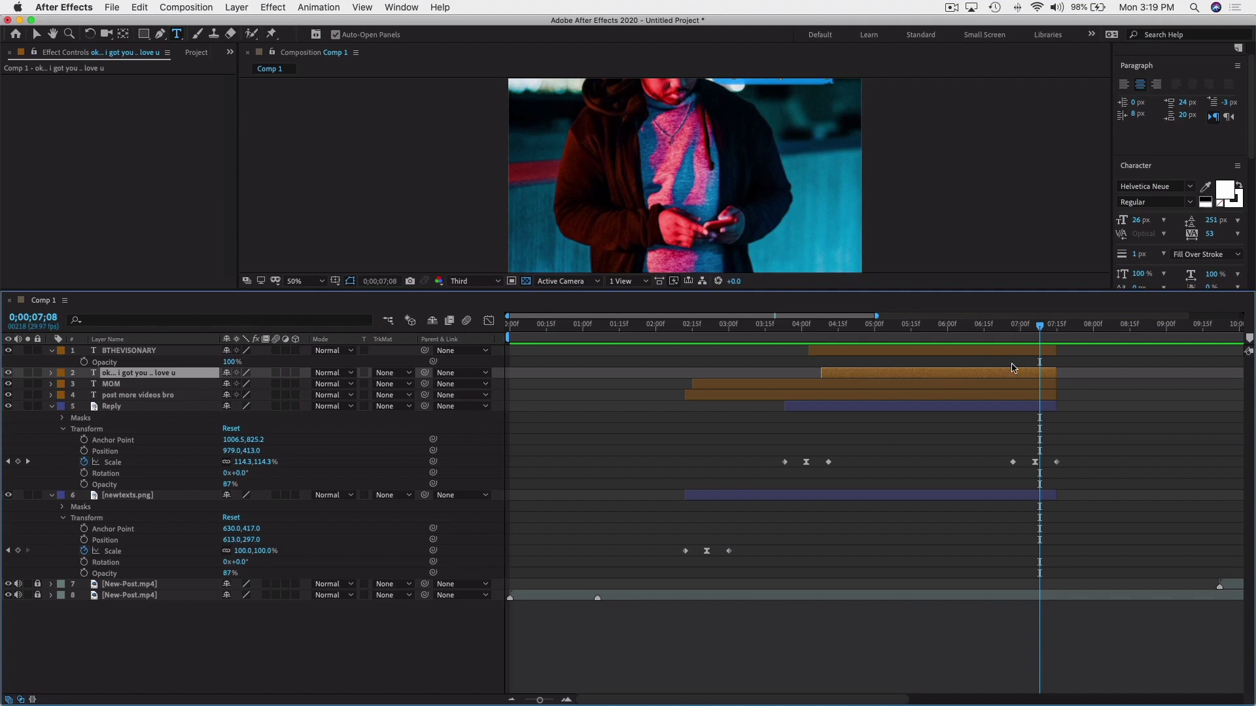
key(u)
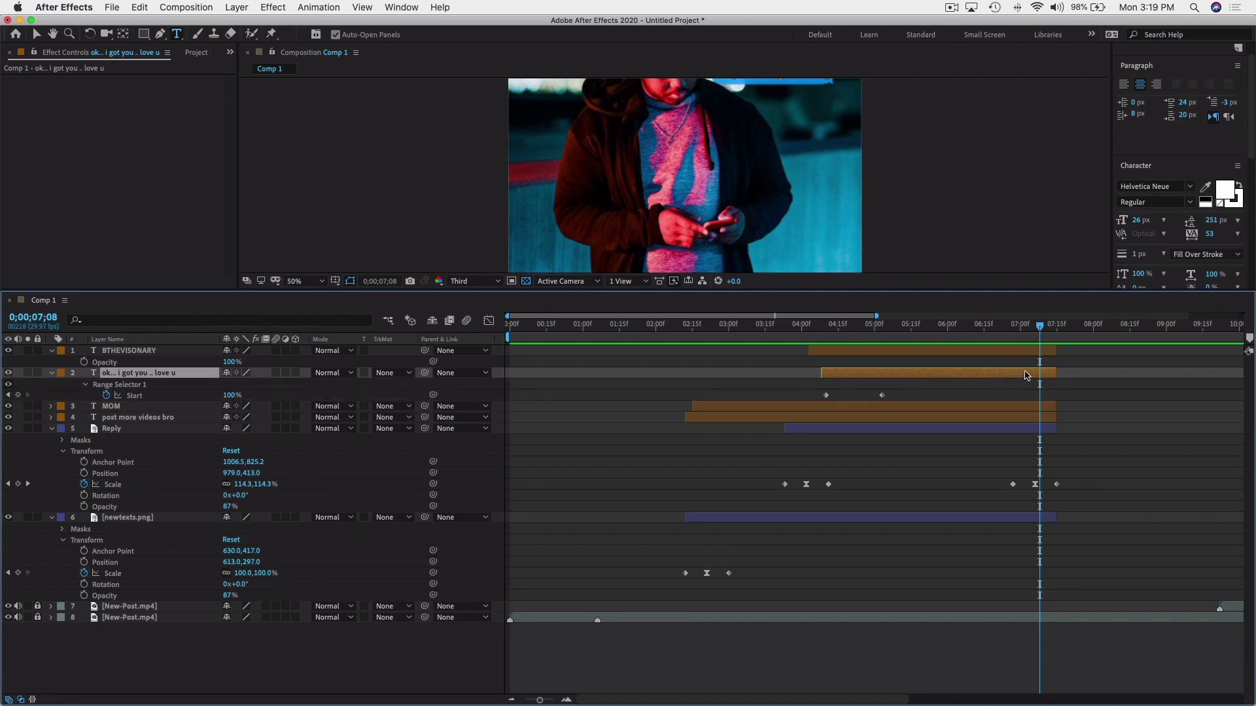
drag(1071, 492, 1009, 482)
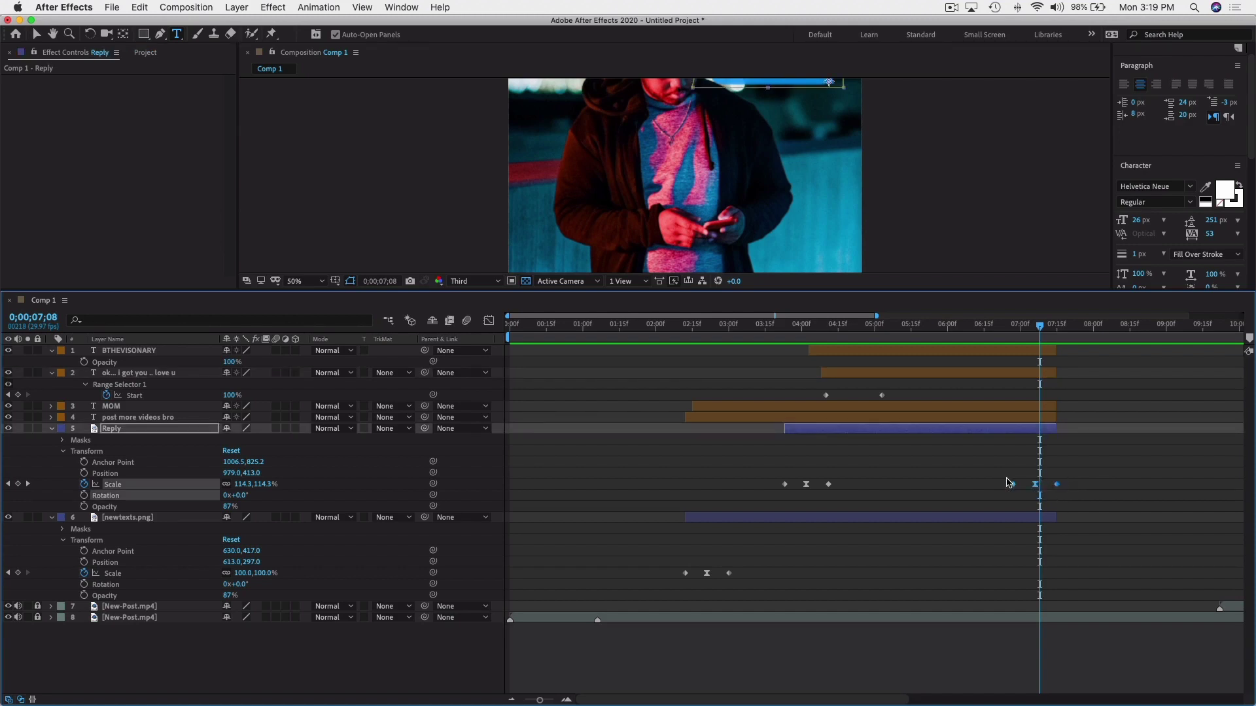
click(1014, 327)
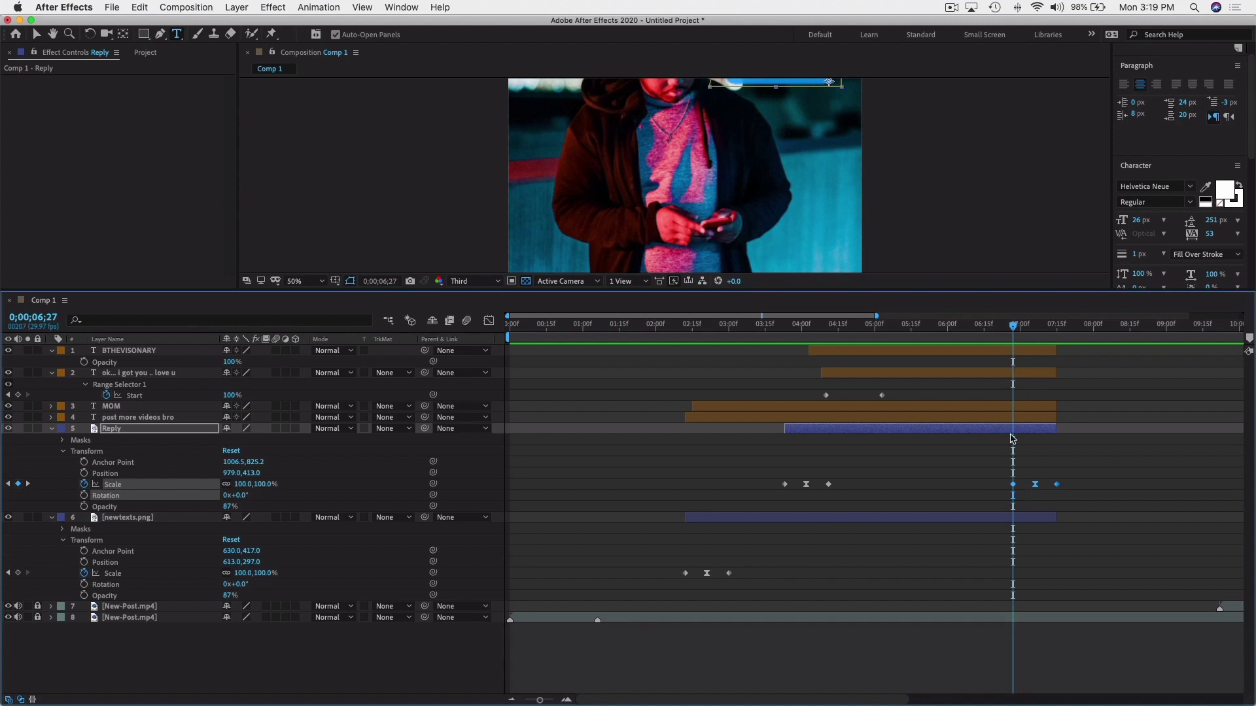
click(1009, 375)
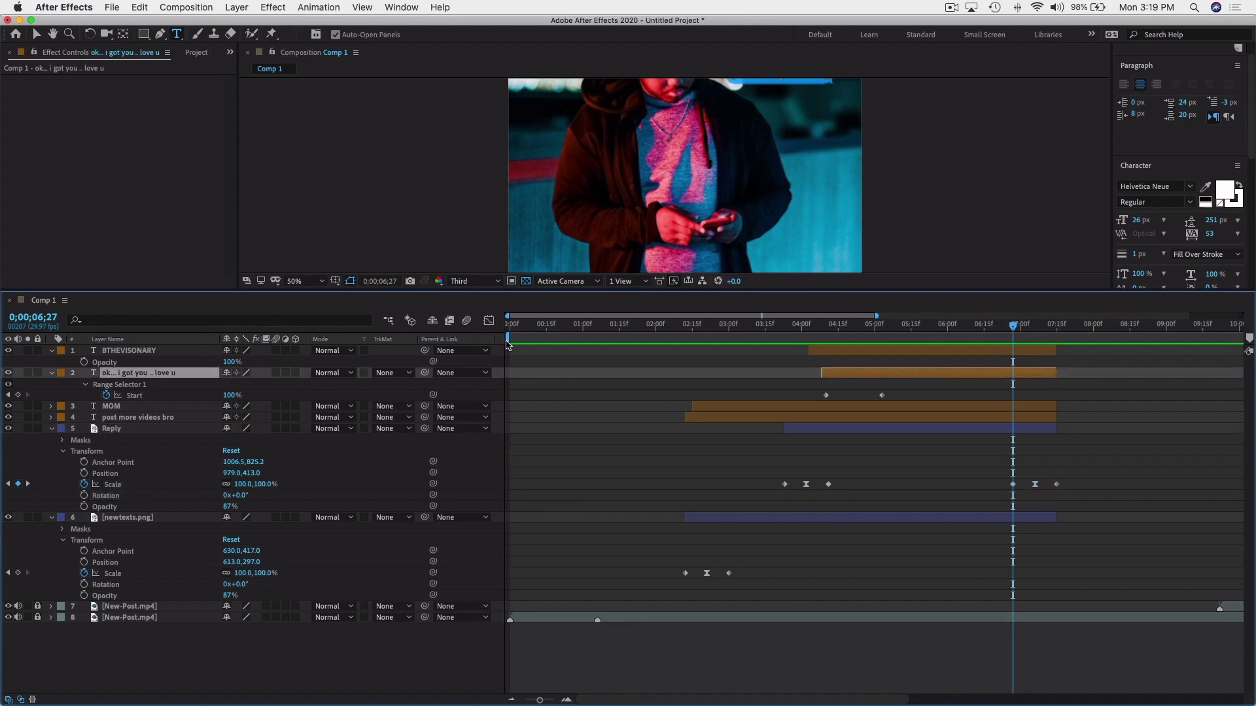
click(943, 359)
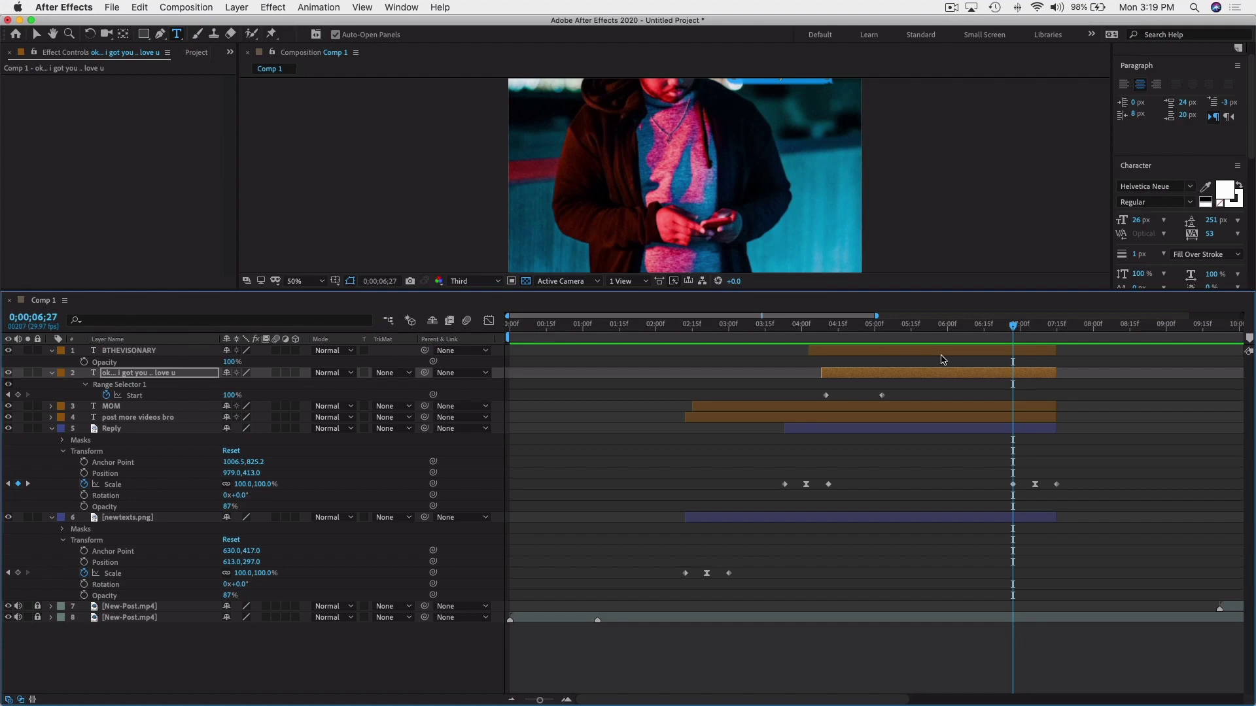
click(1028, 378)
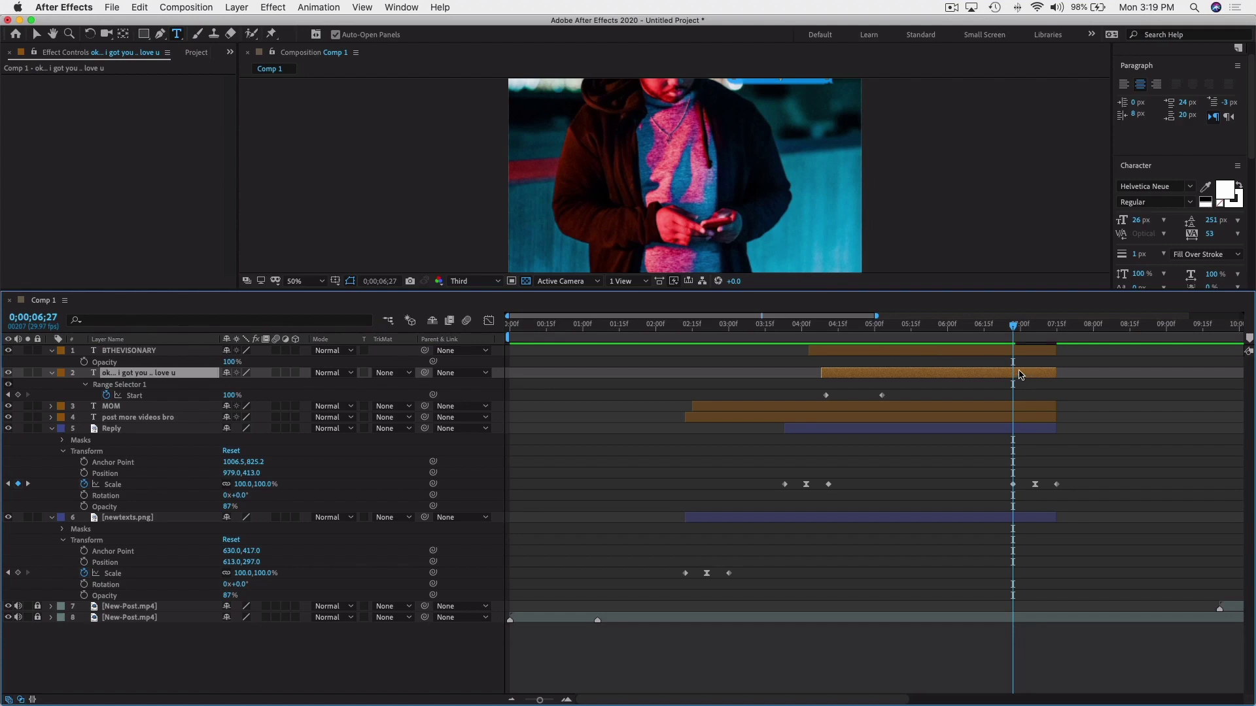
key(u)
key(u)
key(u)
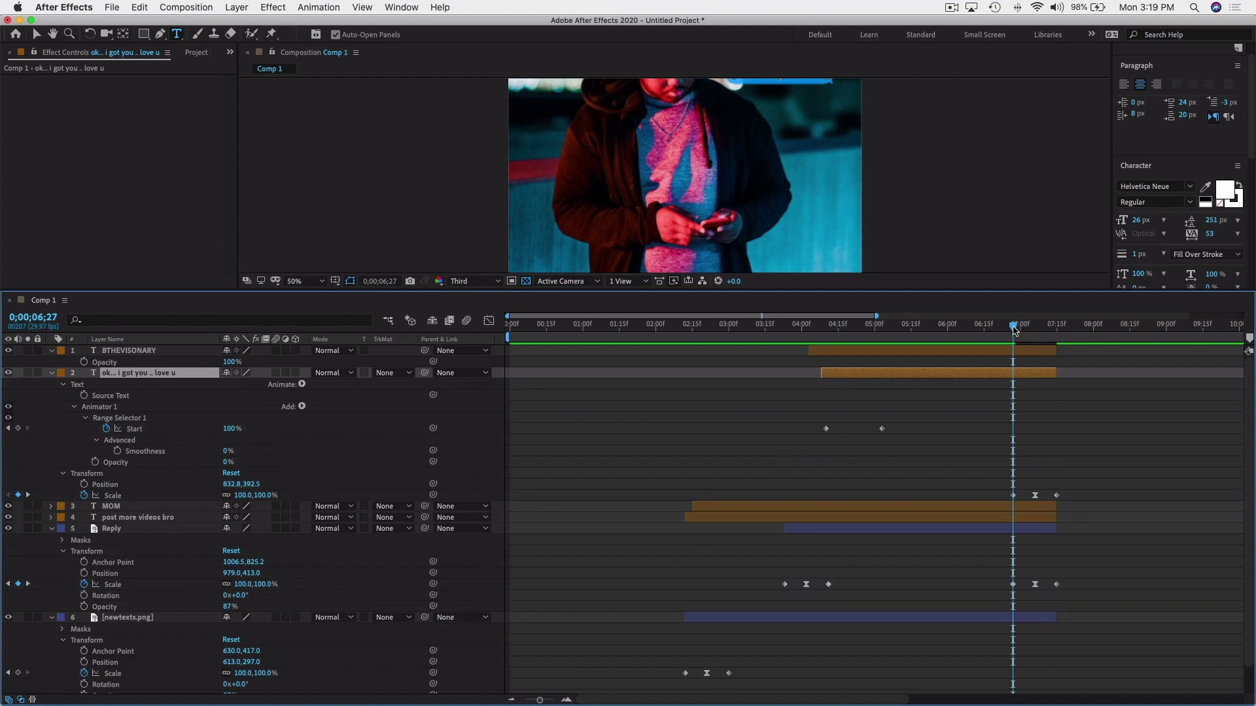
Paste the closing Scale keyframes onto the BTHEVISONARY text layer at 0;00;06;27 and reveal its modified properties.
drag(1014, 329, 1008, 329)
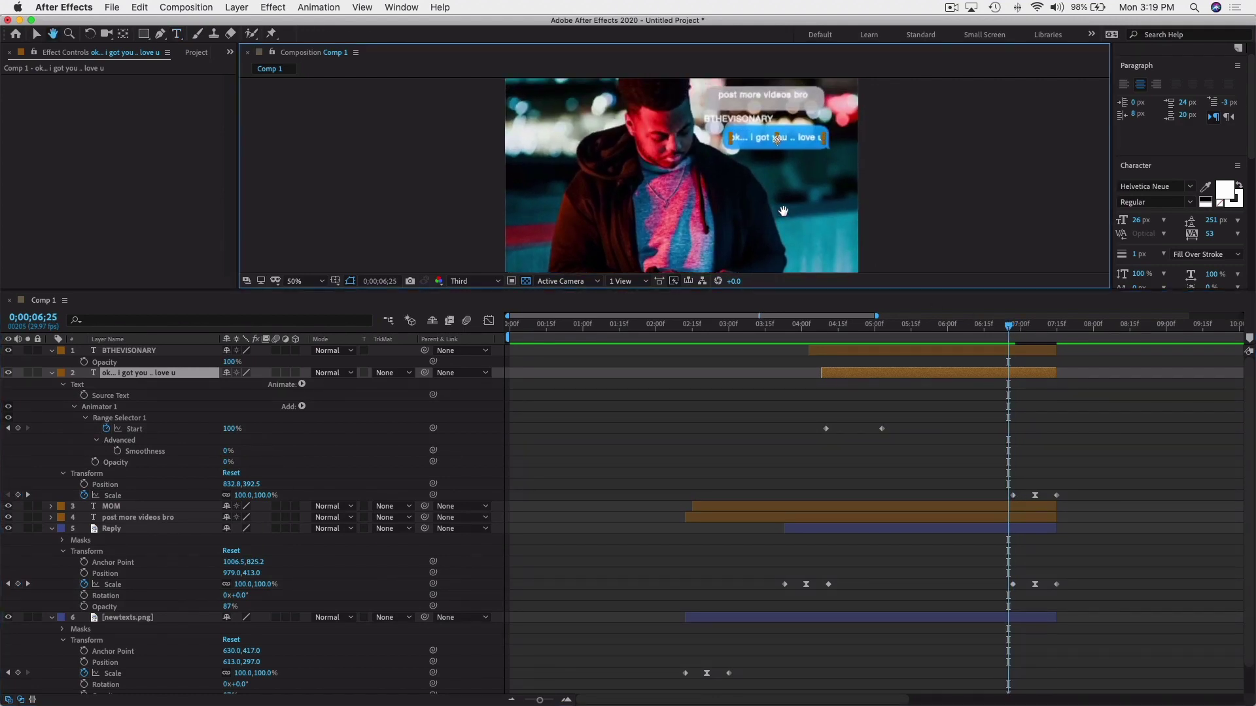
click(777, 143)
click(875, 355)
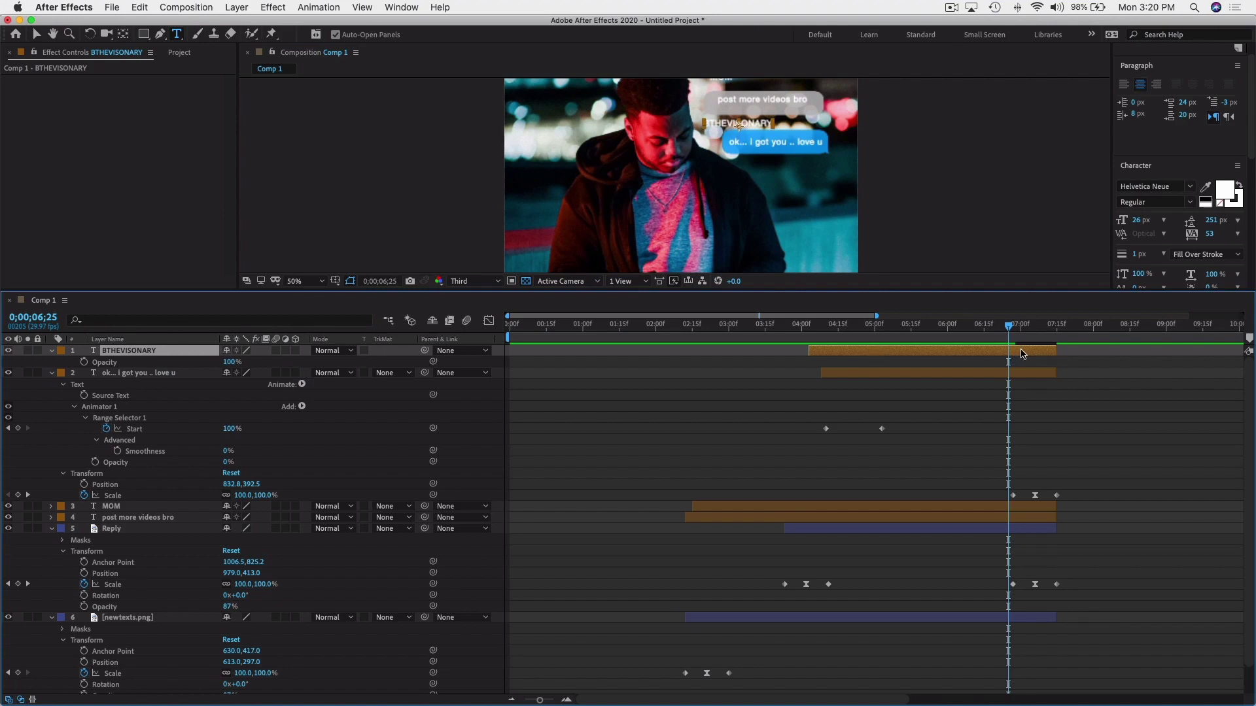
drag(1010, 327, 1013, 327)
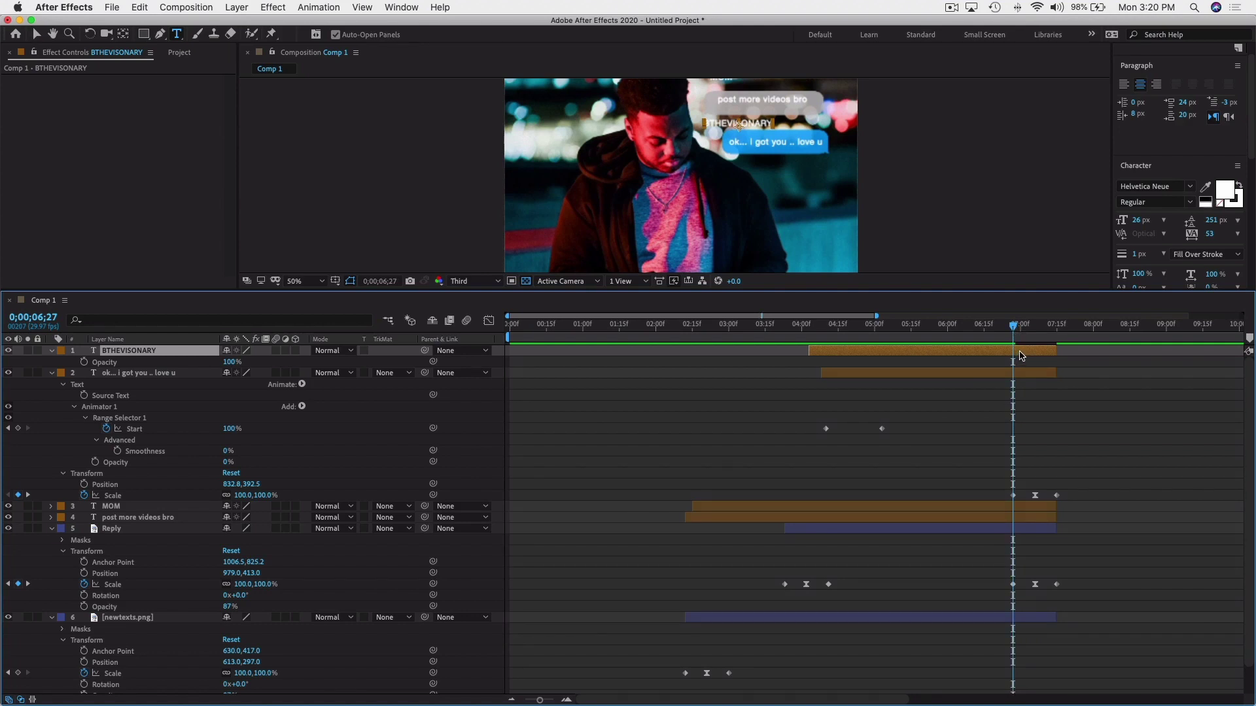
key(u)
key(u)
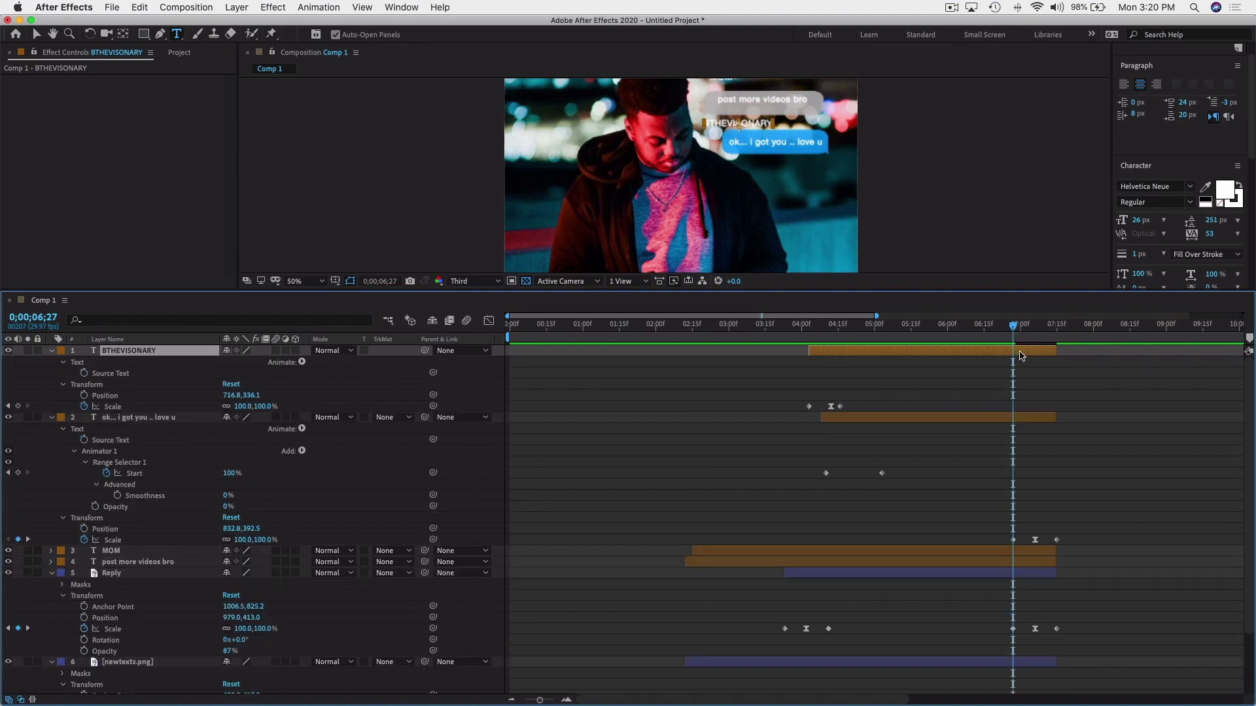
key(cmd+v)
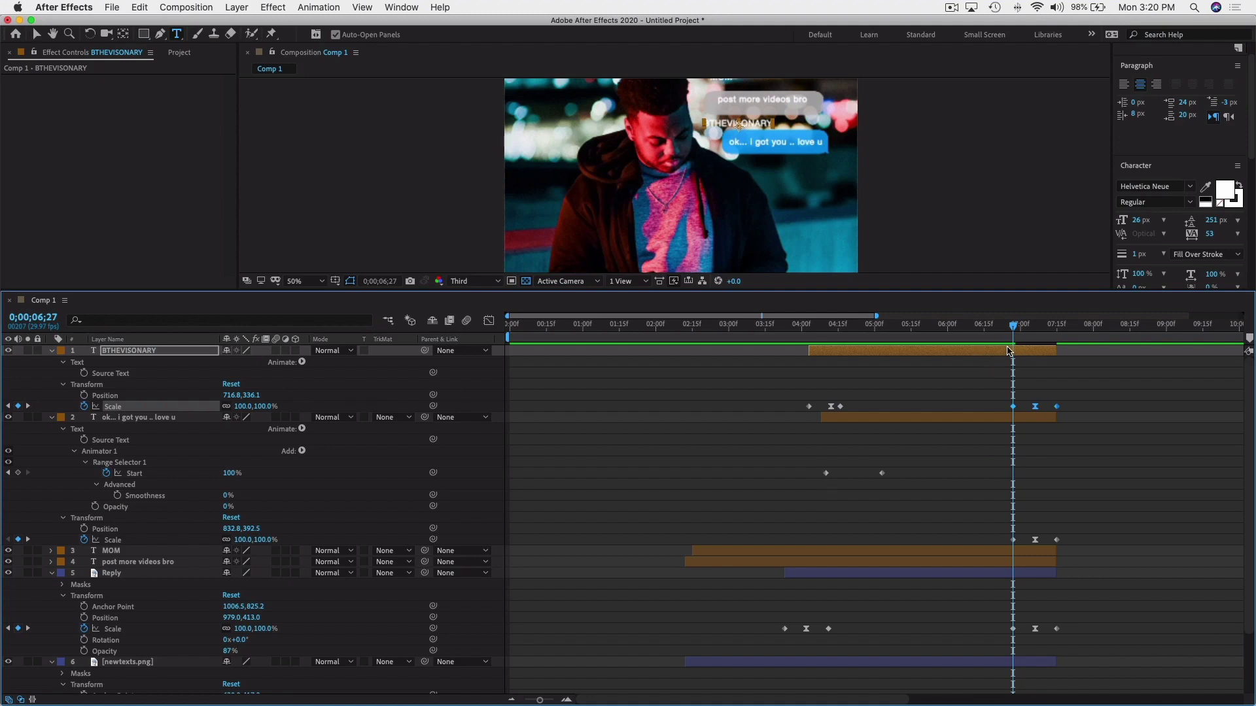
Bring the reply messages into view and preview their full animation from 0;00;03;11.
drag(1013, 327, 952, 327)
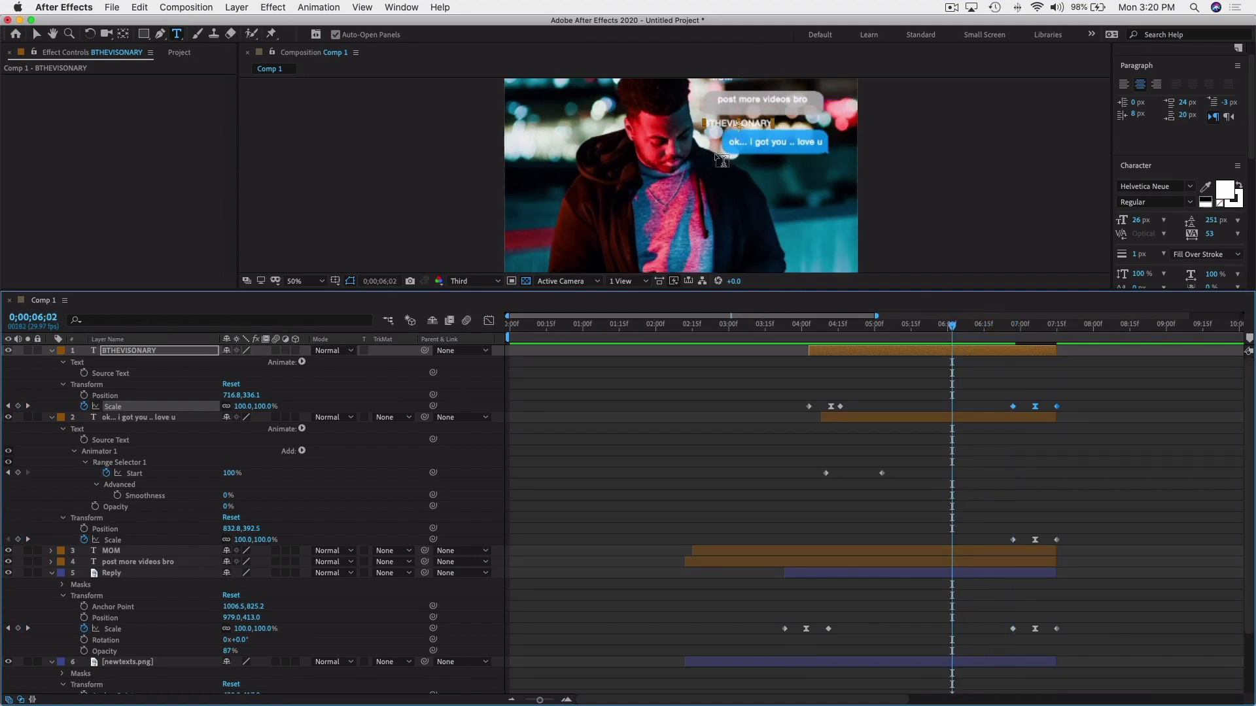
drag(854, 141, 812, 137)
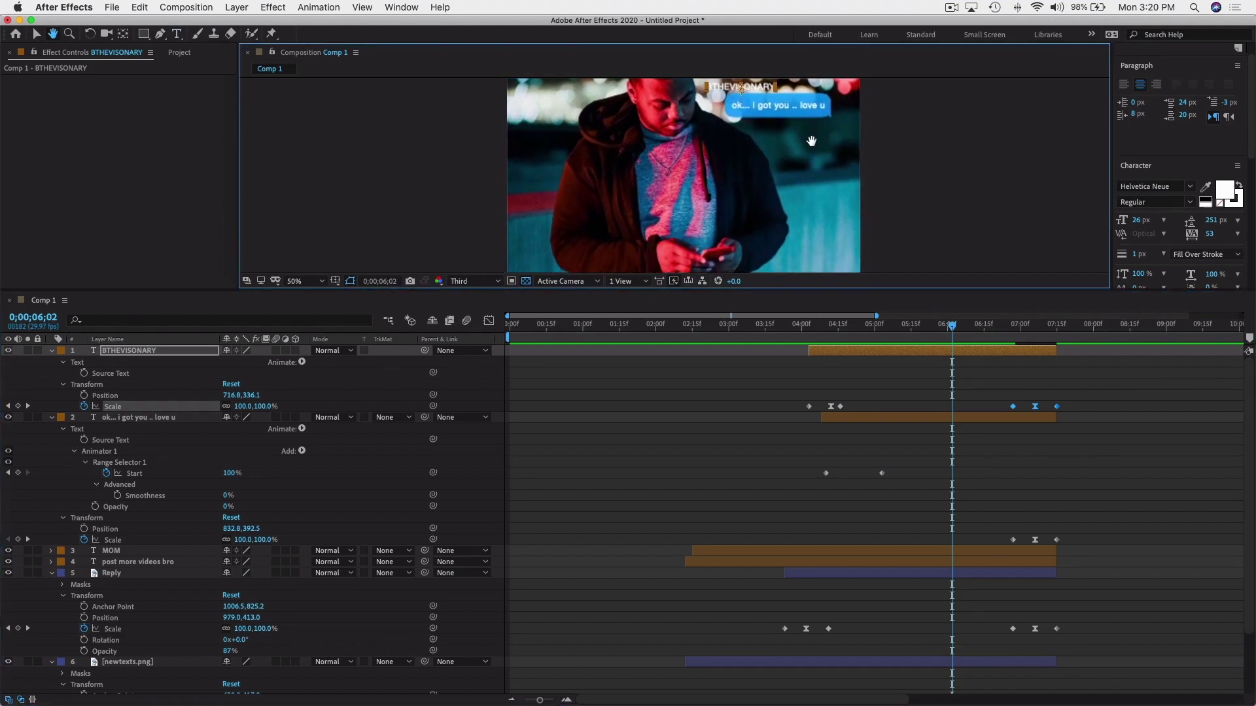
drag(969, 325, 758, 336)
key(space)
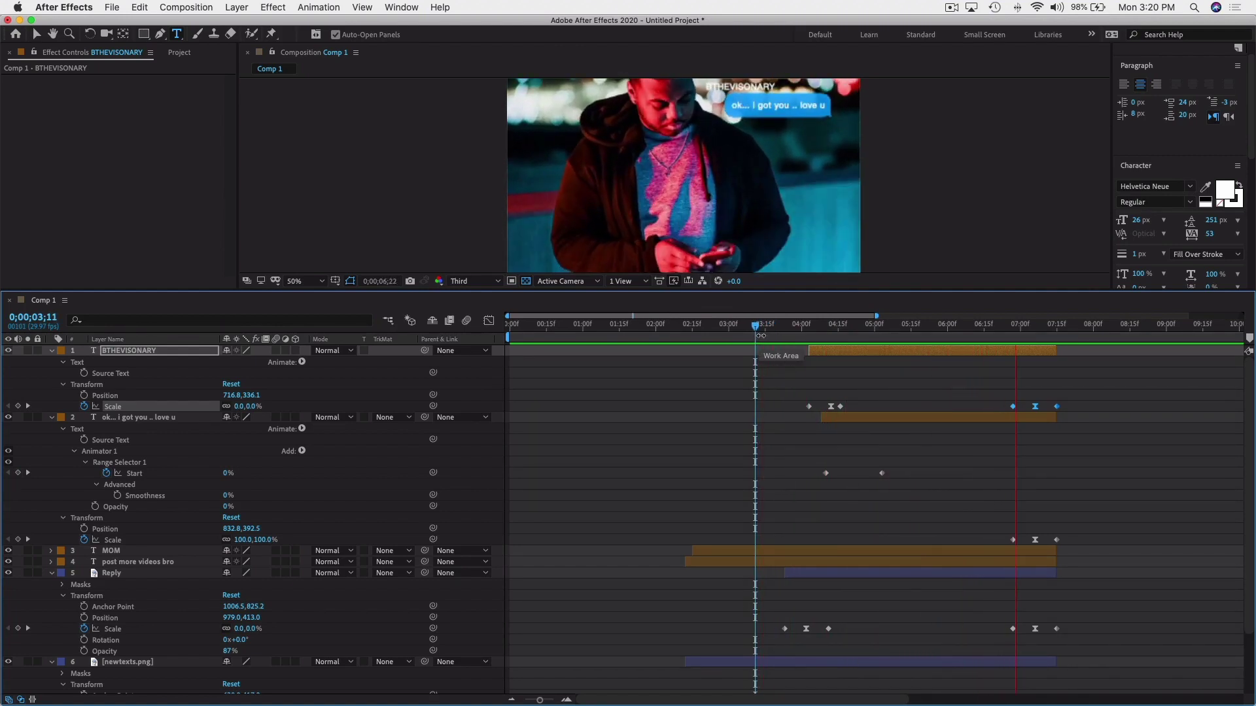
key(space)
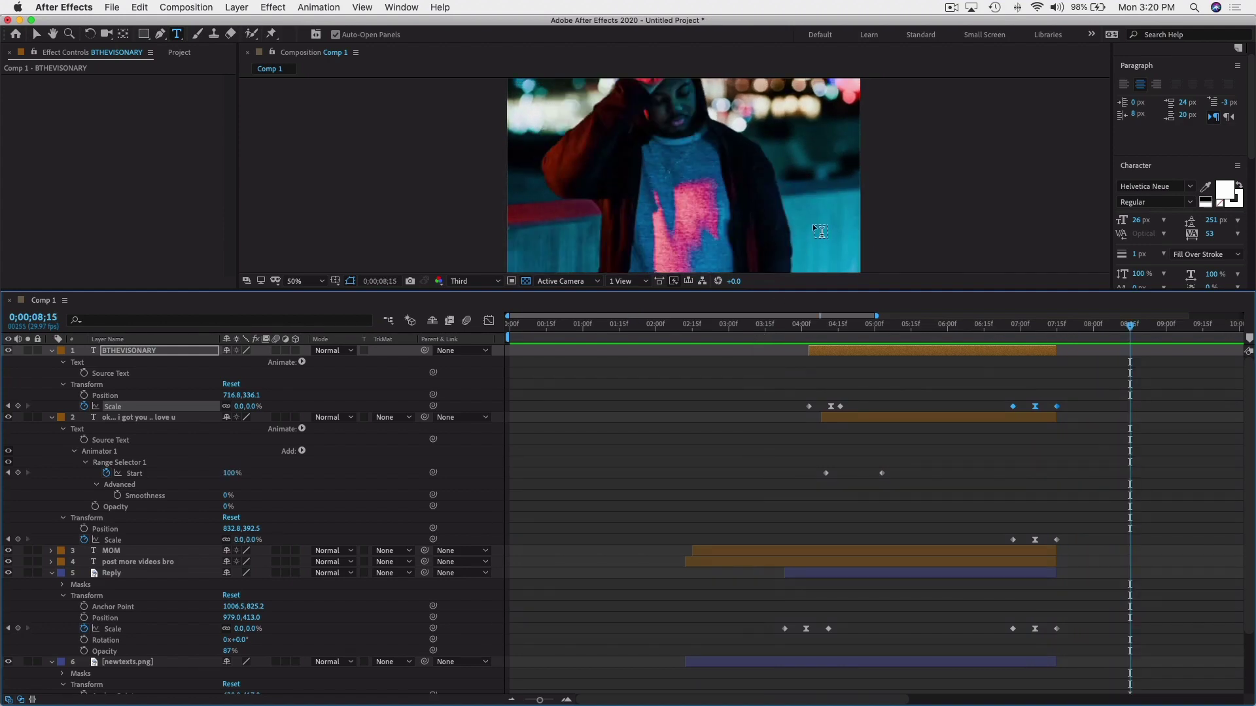
Center all the messages in the view, replay from 0;00;05;19, and check both reply text layers at 0;00;07;08.
key(h)
drag(883, 223, 891, 223)
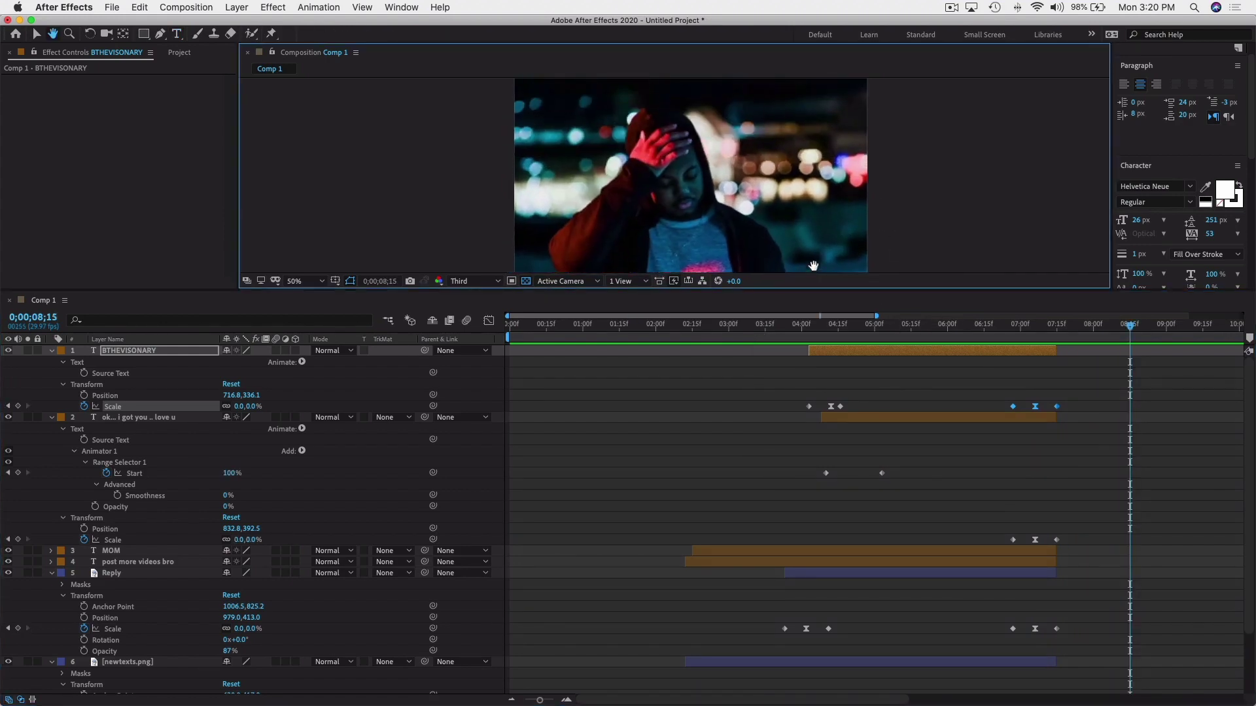
drag(994, 331, 921, 337)
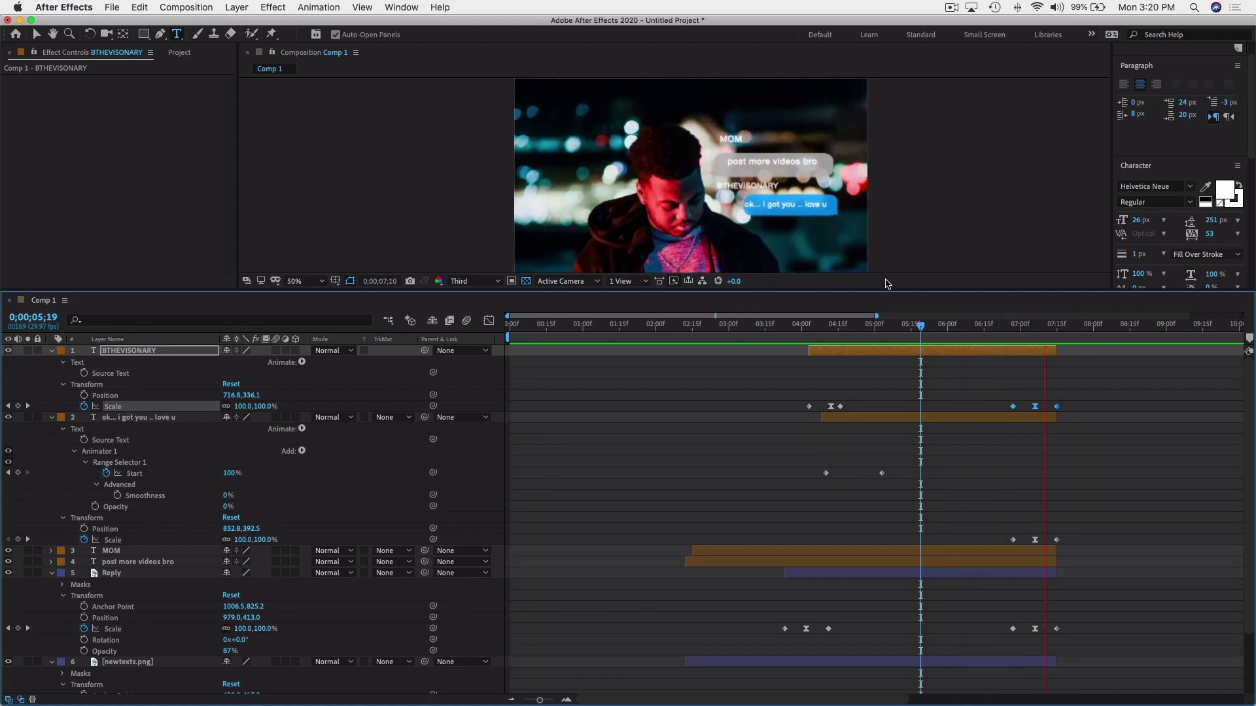
key(super+t)
drag(995, 327, 1039, 326)
click(995, 354)
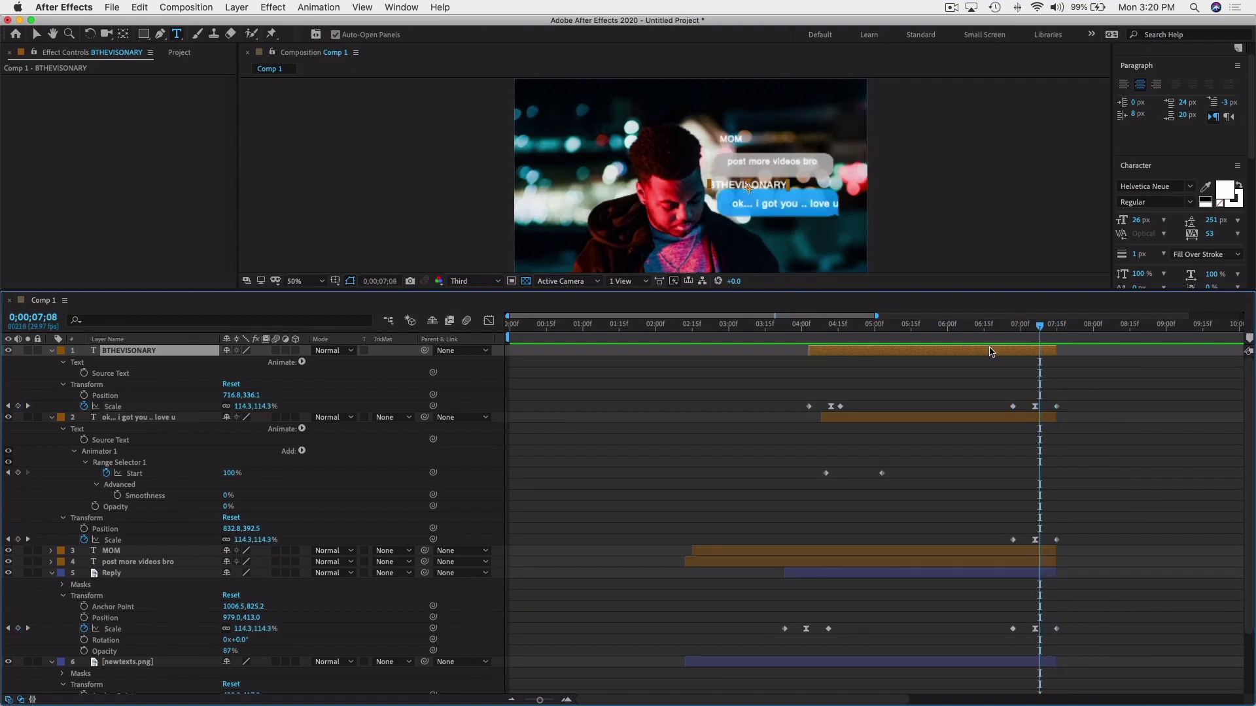
click(988, 422)
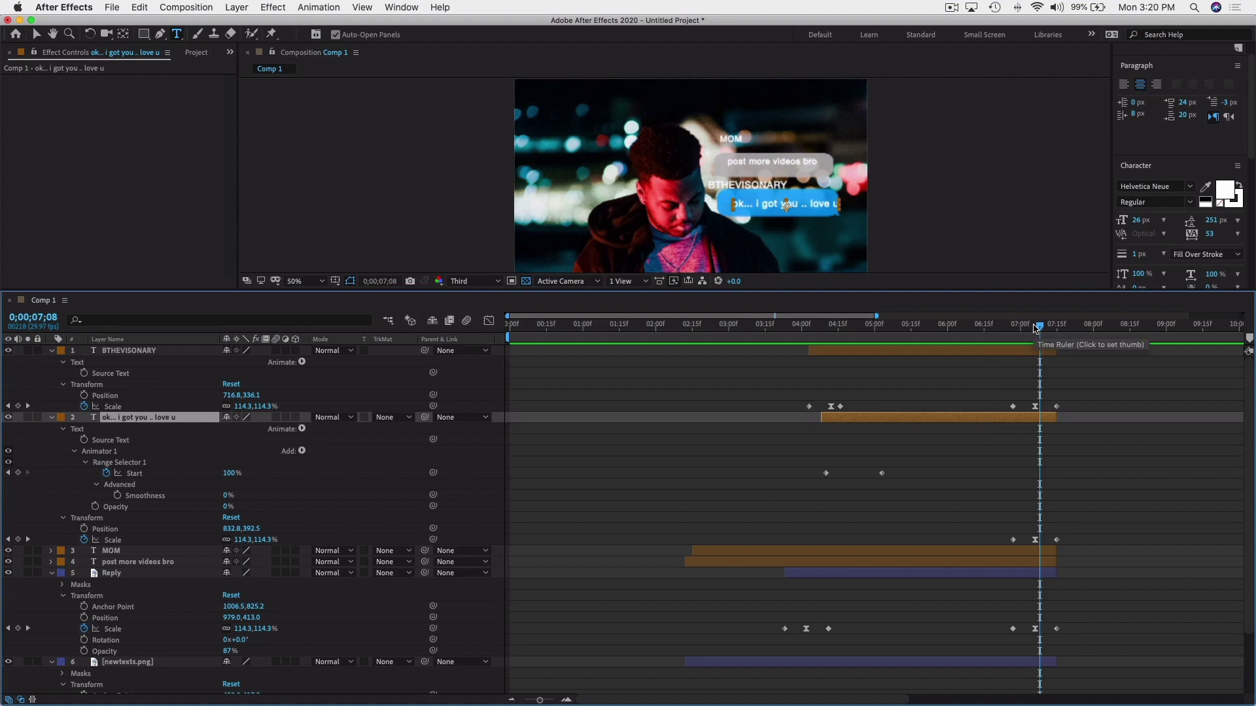
Reveal the MOM layer's Scale and paste the closing Scale keyframes onto it at 0;00;06;27.
scroll(1036, 410, down, 3)
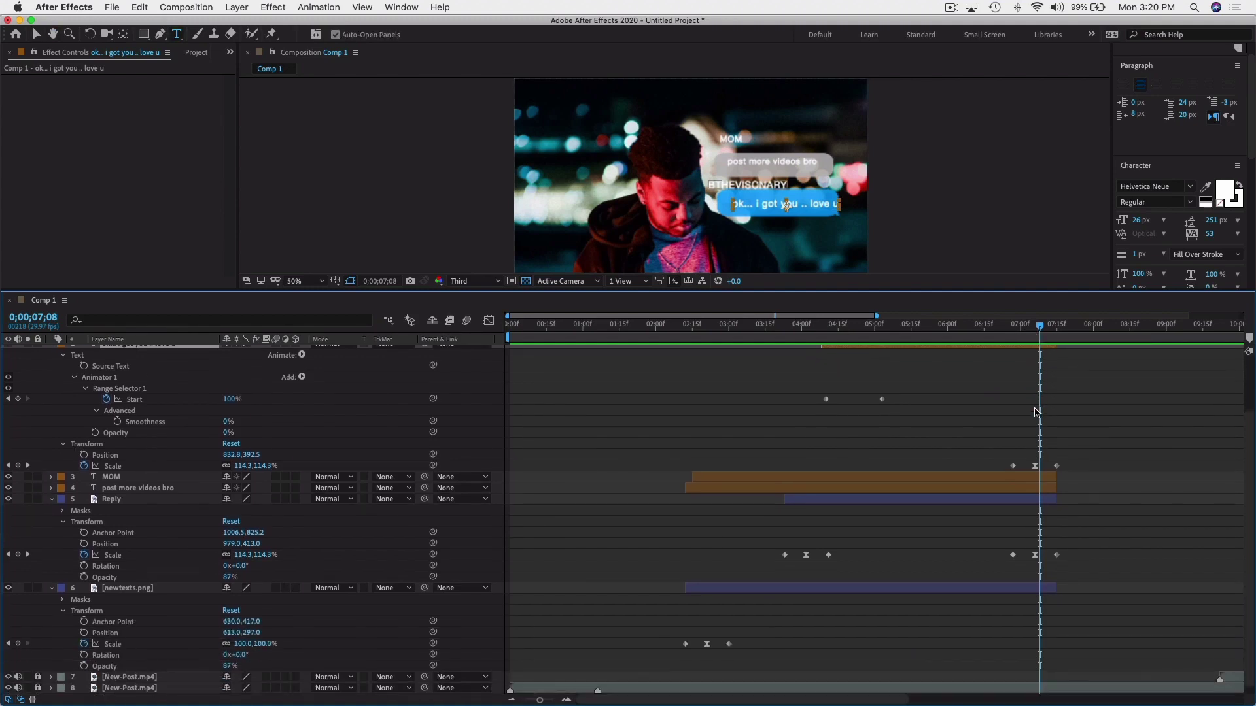
click(1012, 478)
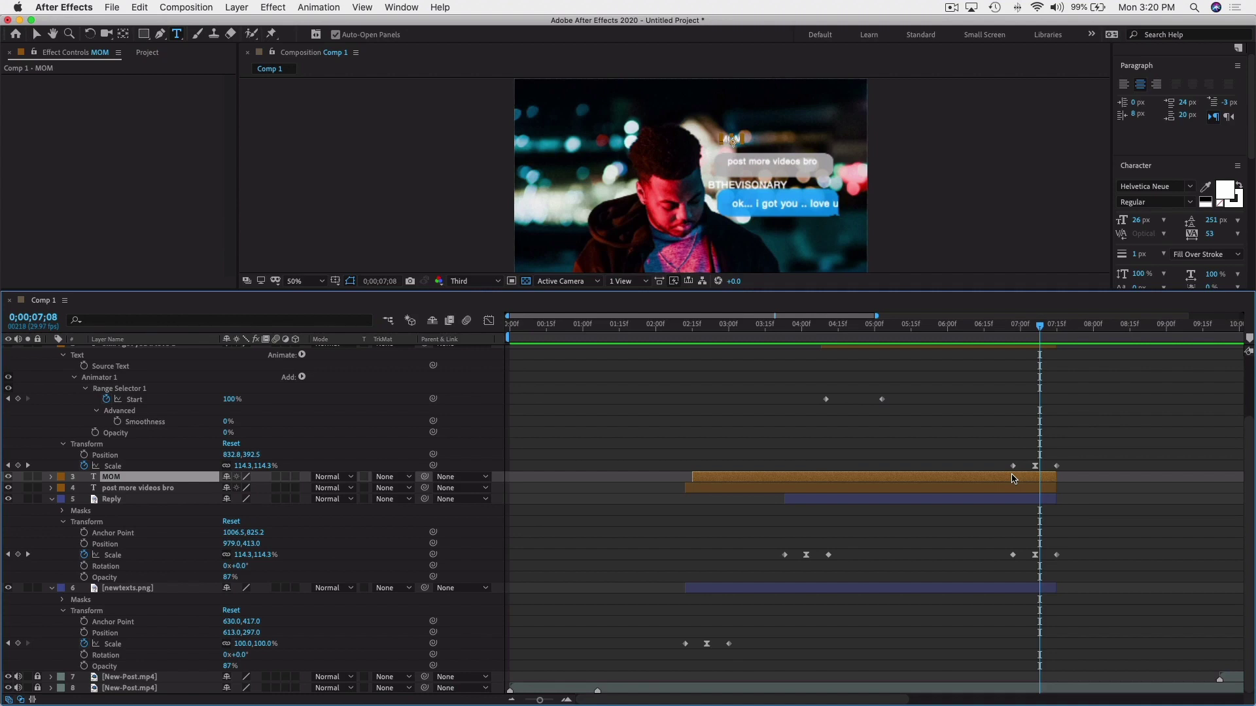
key(s)
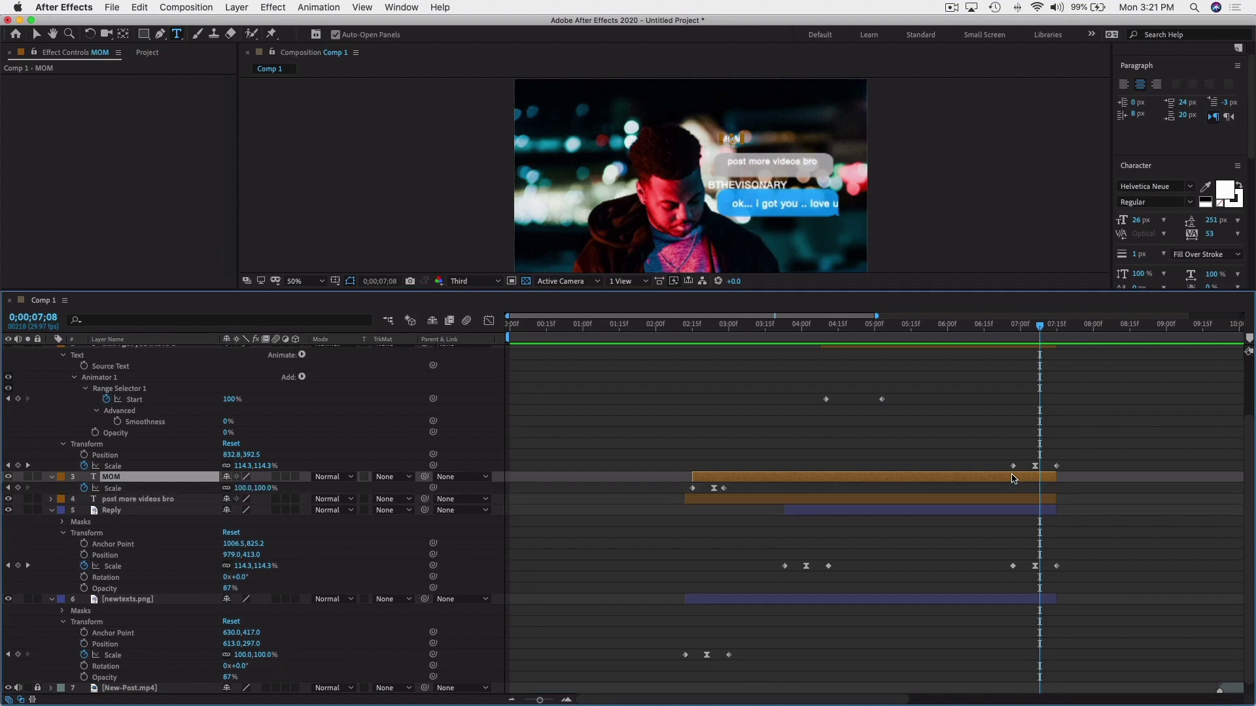
click(1016, 326)
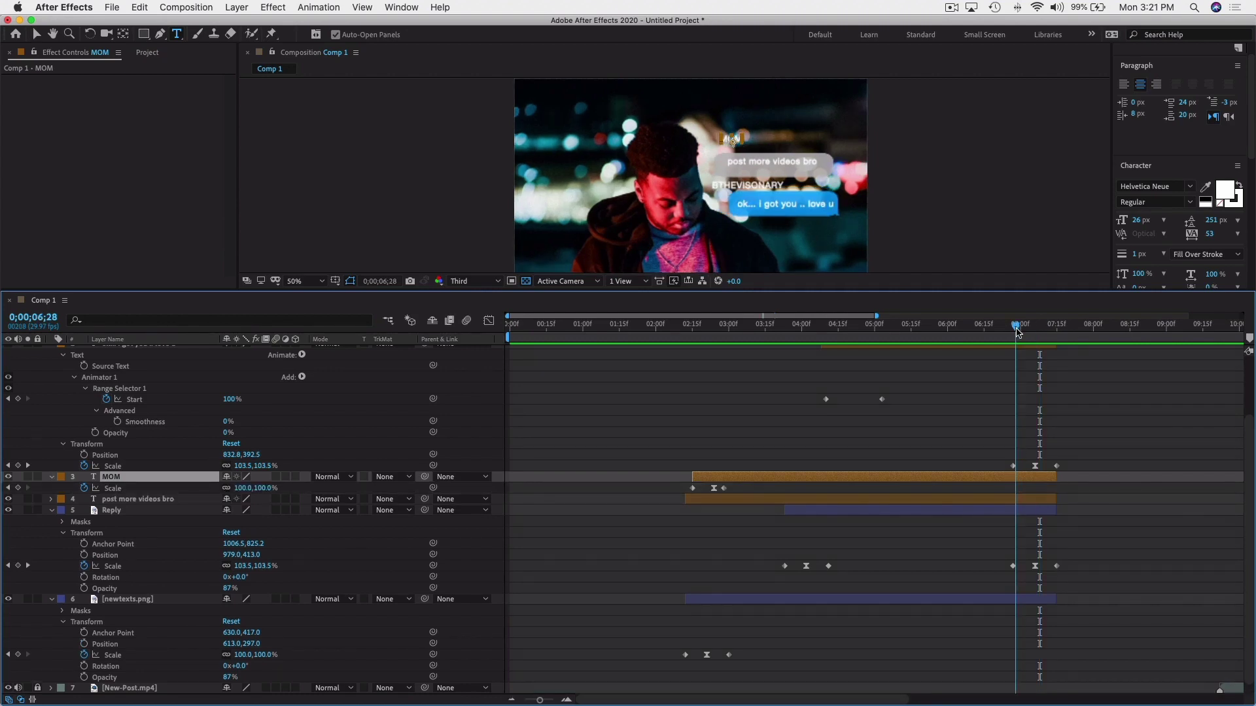
click(1013, 327)
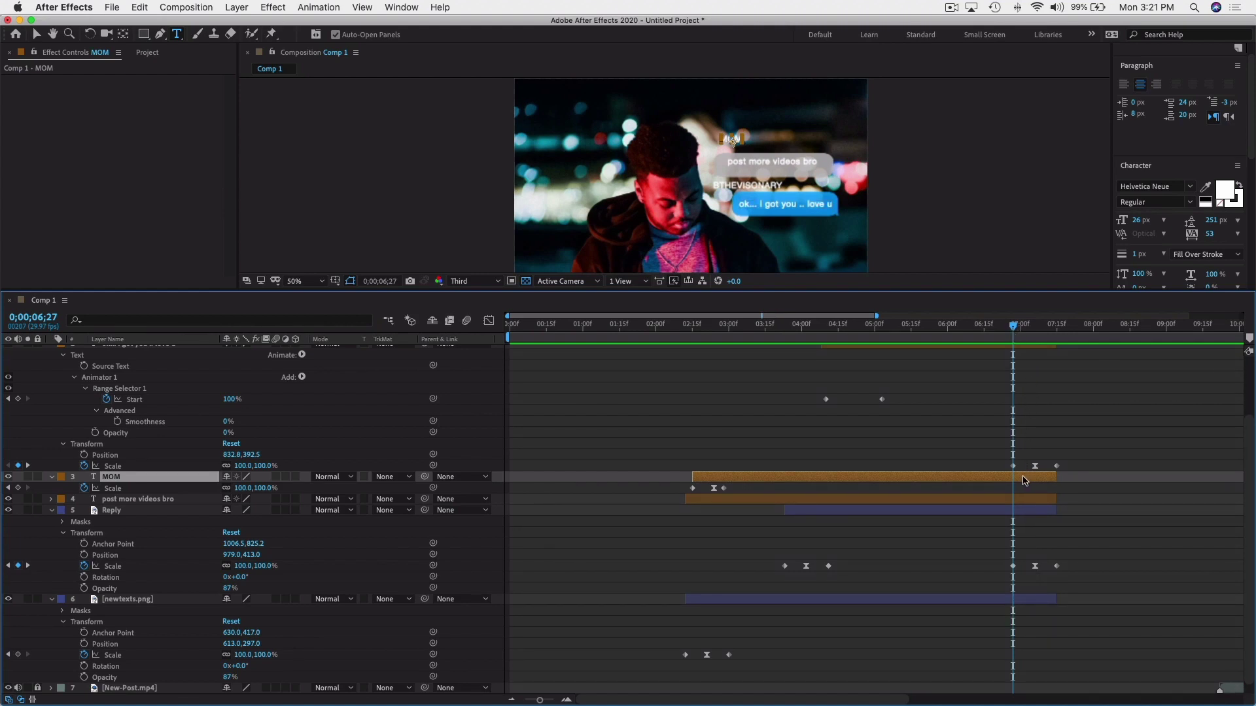
key(super+v)
Paste the closing Scale keyframes onto the "post more videos bro" layer at 0;00;06;27 and reveal its modified properties.
click(1024, 501)
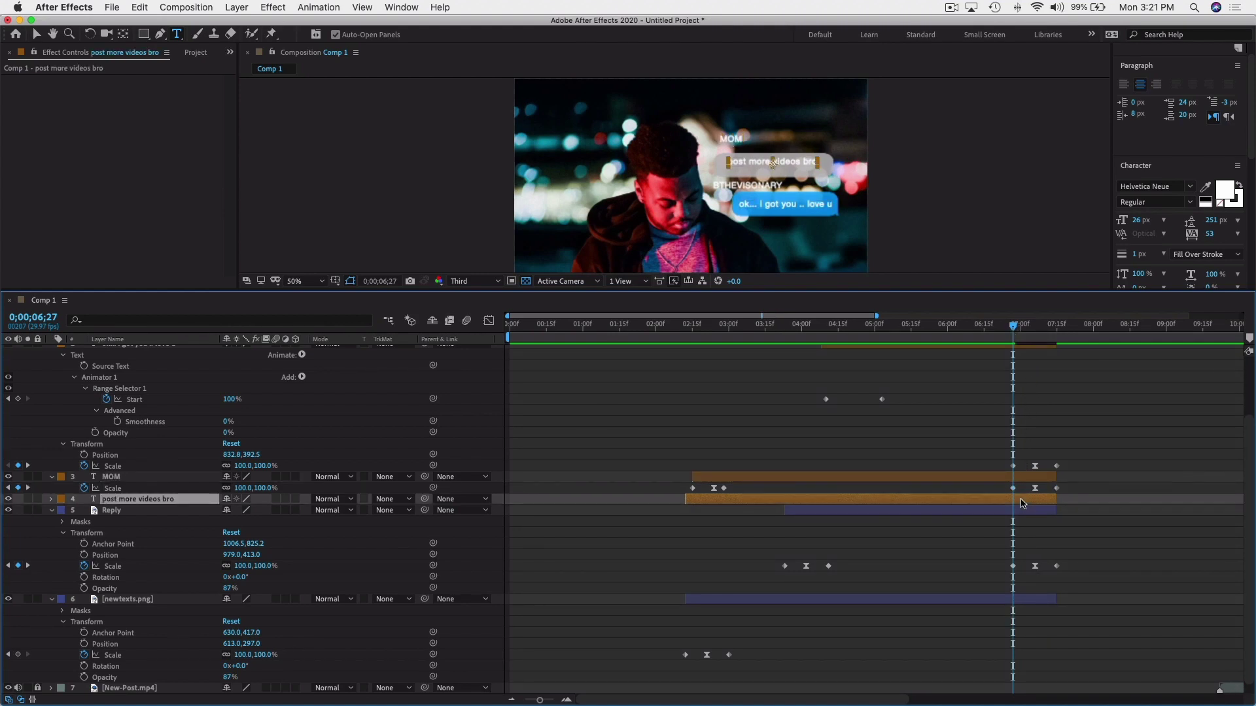
key(u)
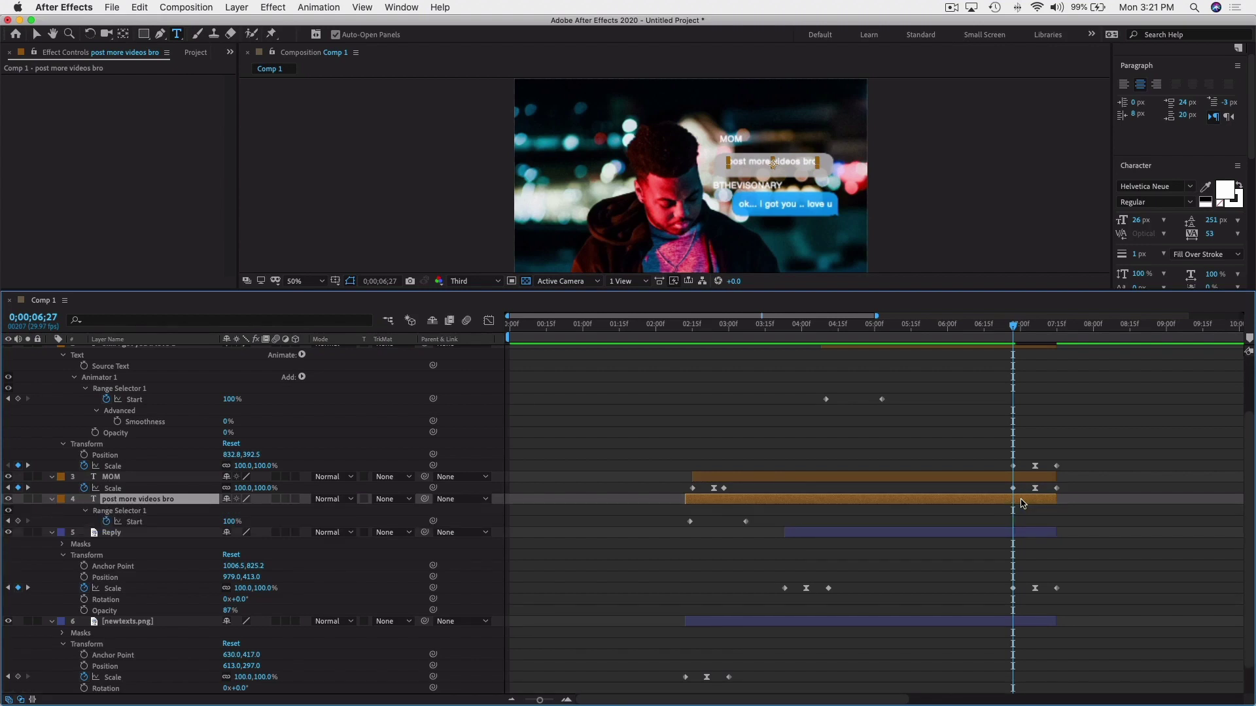
key(Return)
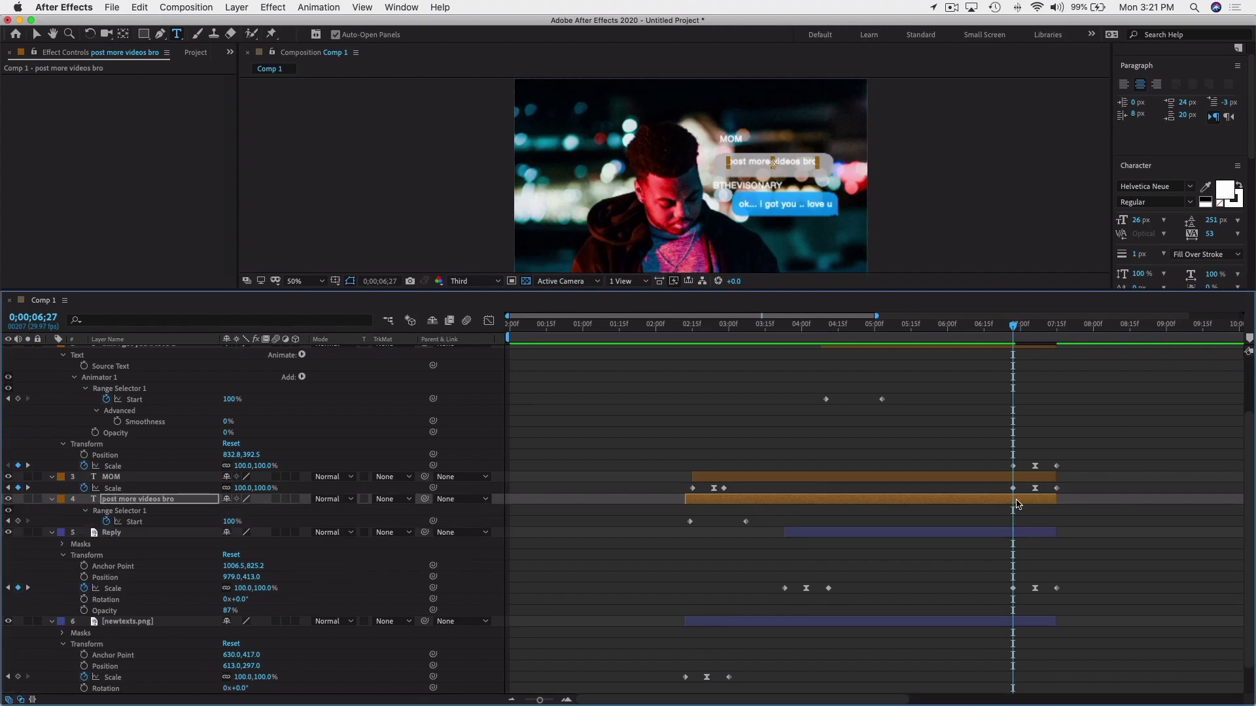
key(u)
key(u)
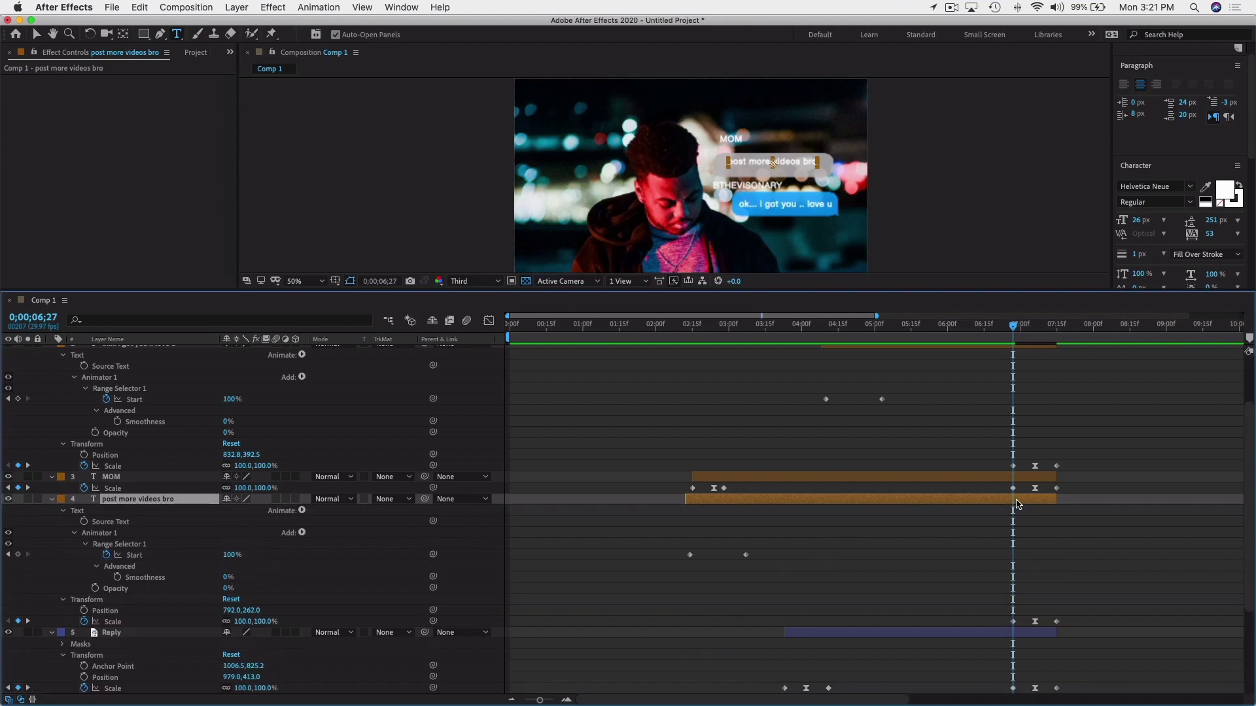
Paste the closing Scale keyframes onto the newtexts.png layer at 0;00;06;27.
scroll(1016, 504, down, 5)
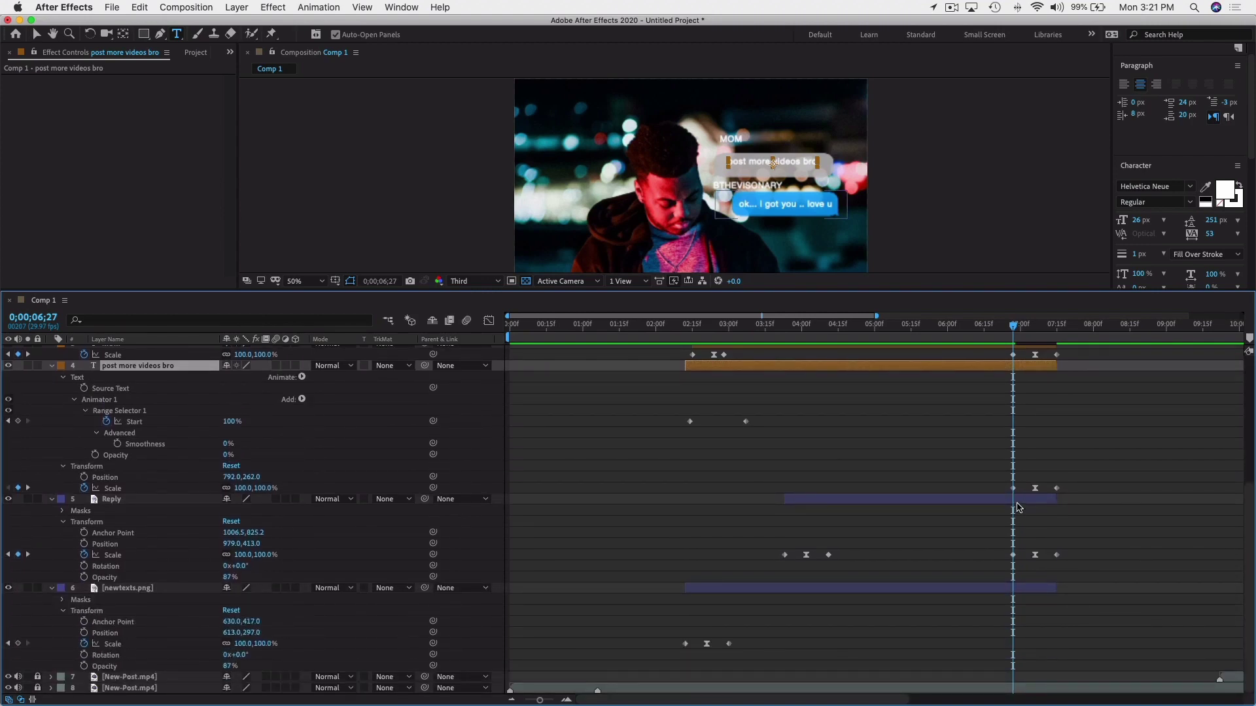
click(1012, 590)
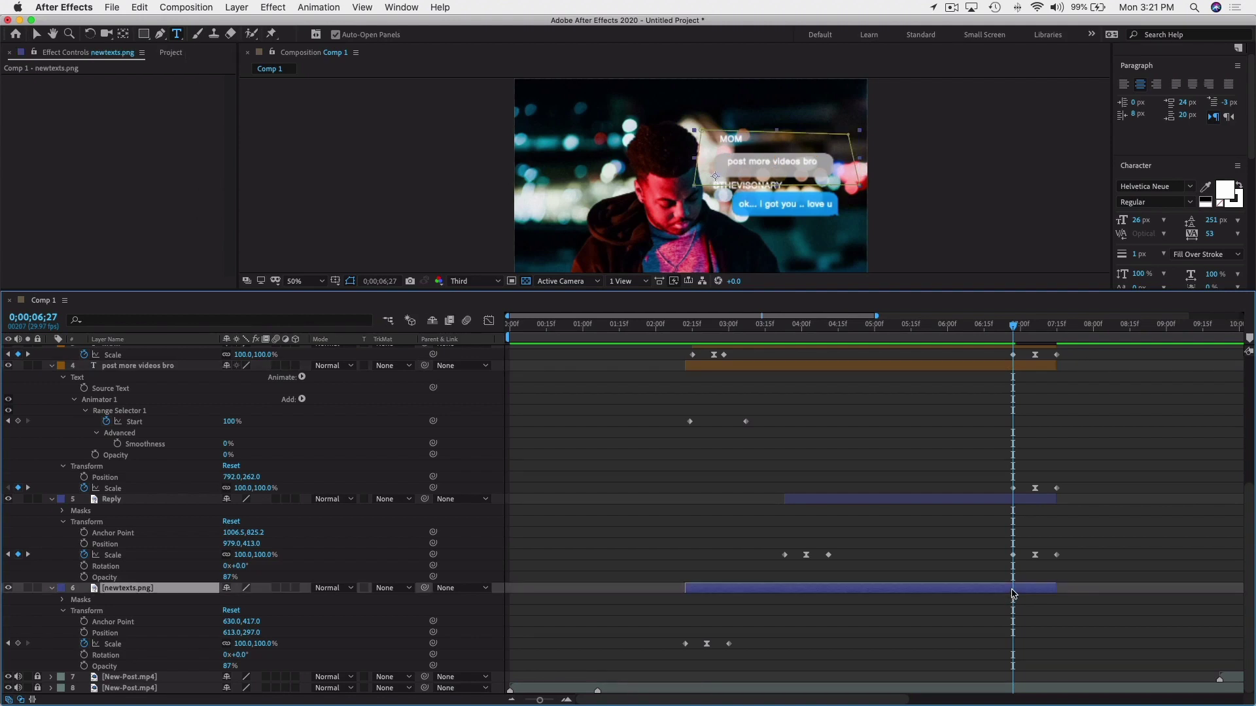
key(super+v)
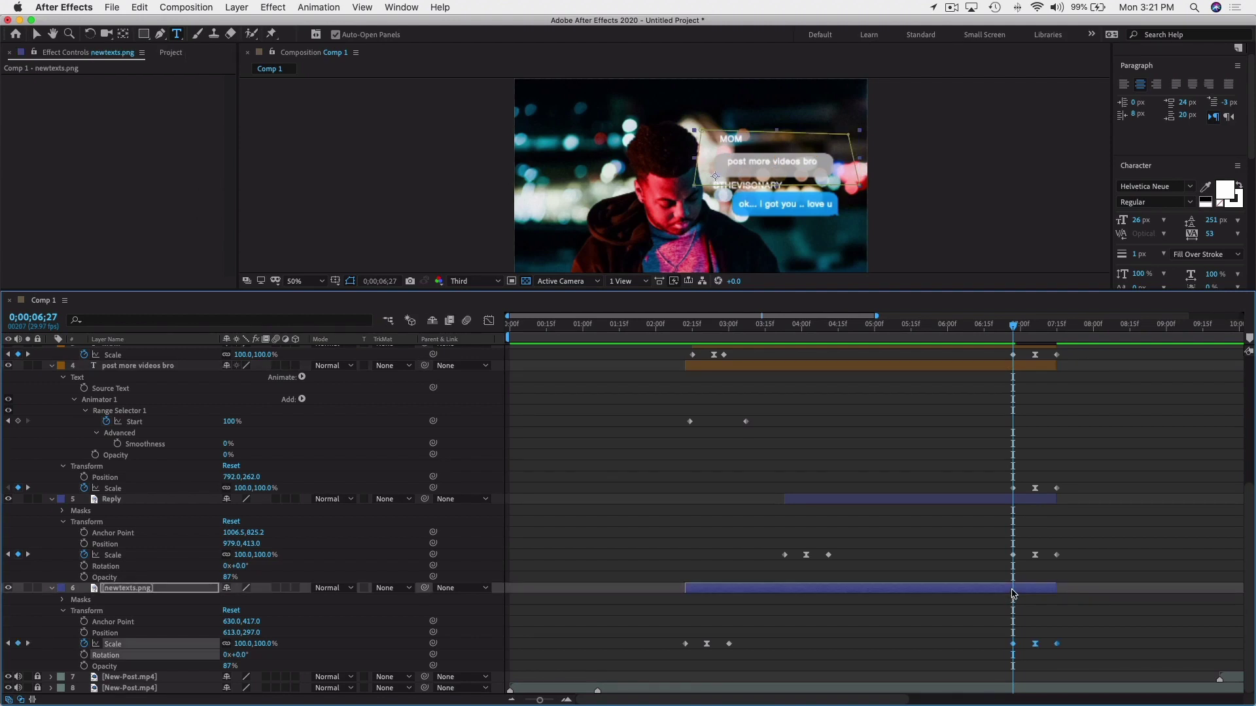
Preview the whole message animation from 0;00;01;29, and check the full frame at 0;00;03;20 at 25% magnification.
click(696, 325)
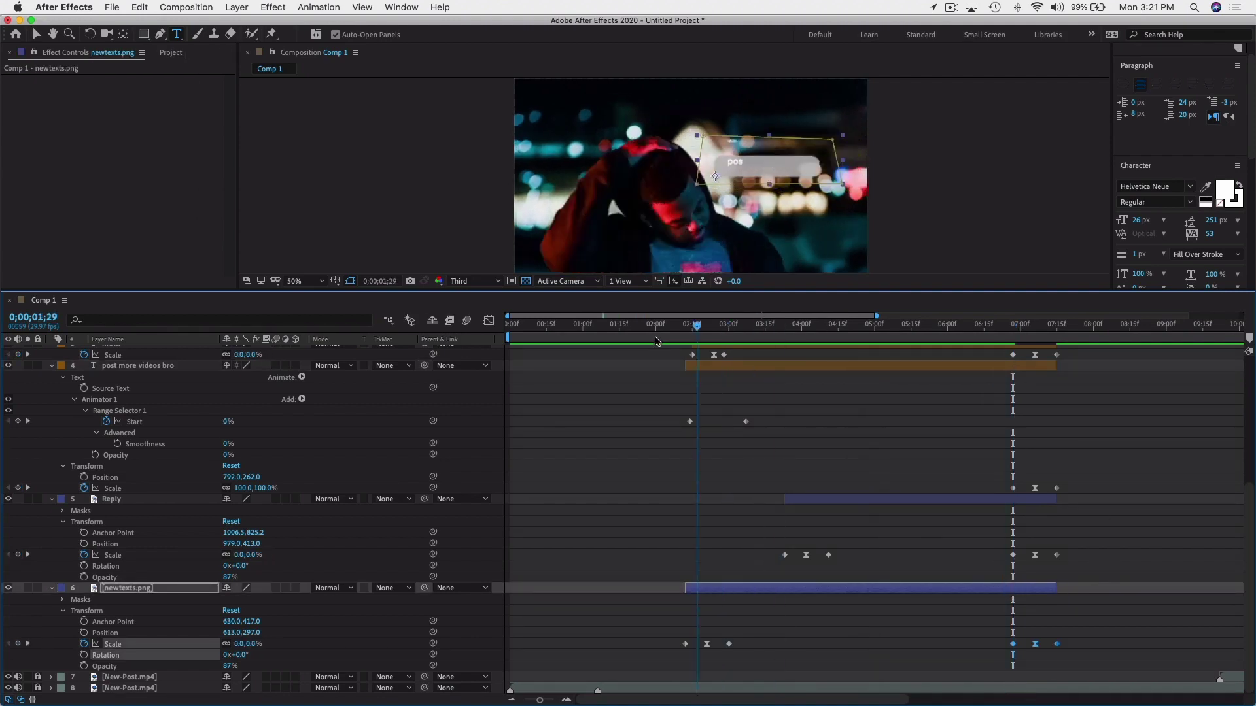
click(656, 341)
key(space)
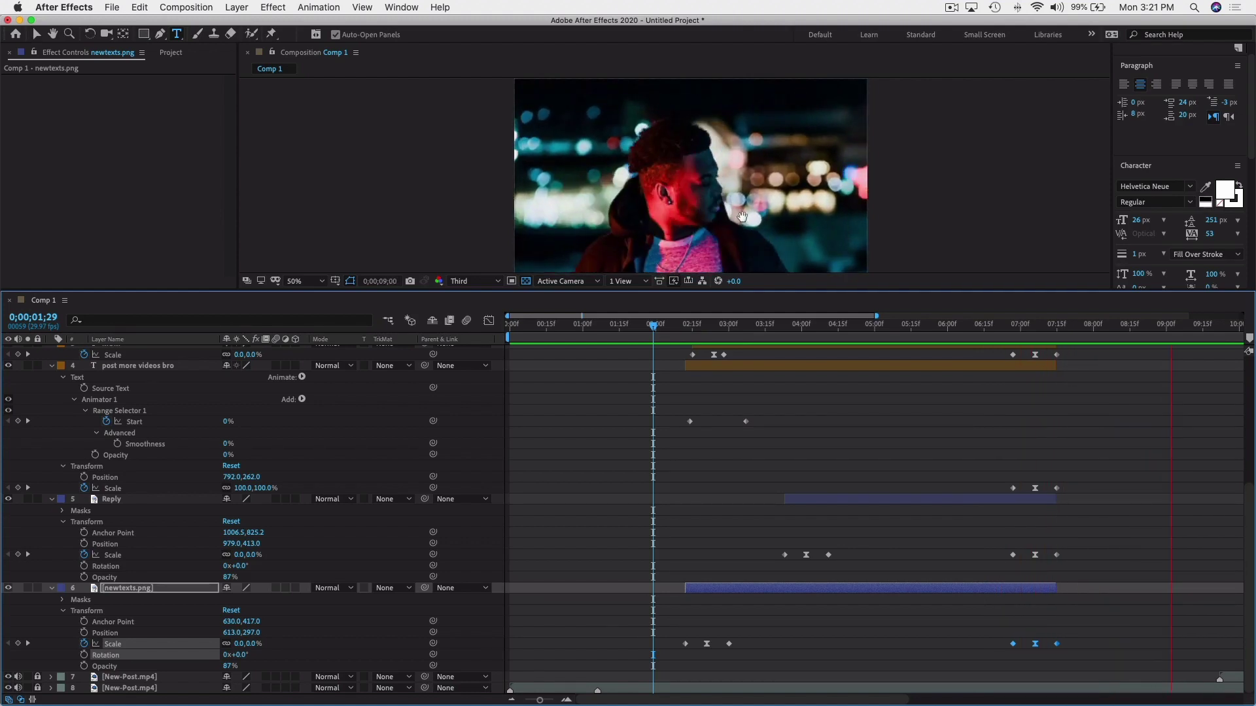
key(space)
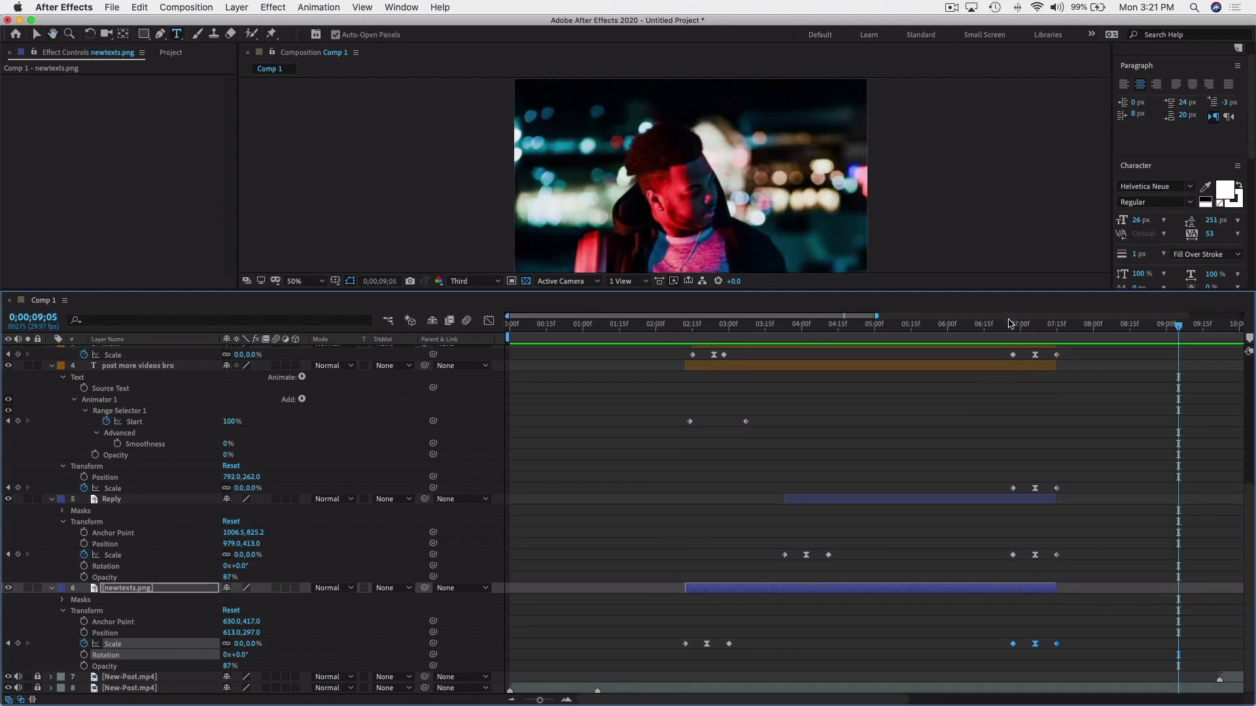
scroll(880, 216, down, 1)
drag(925, 329, 777, 327)
Switch to Finder, open the Video folder and preview New-Post-Videos_1.mp4 as a reference.
mouse_move(62, 683)
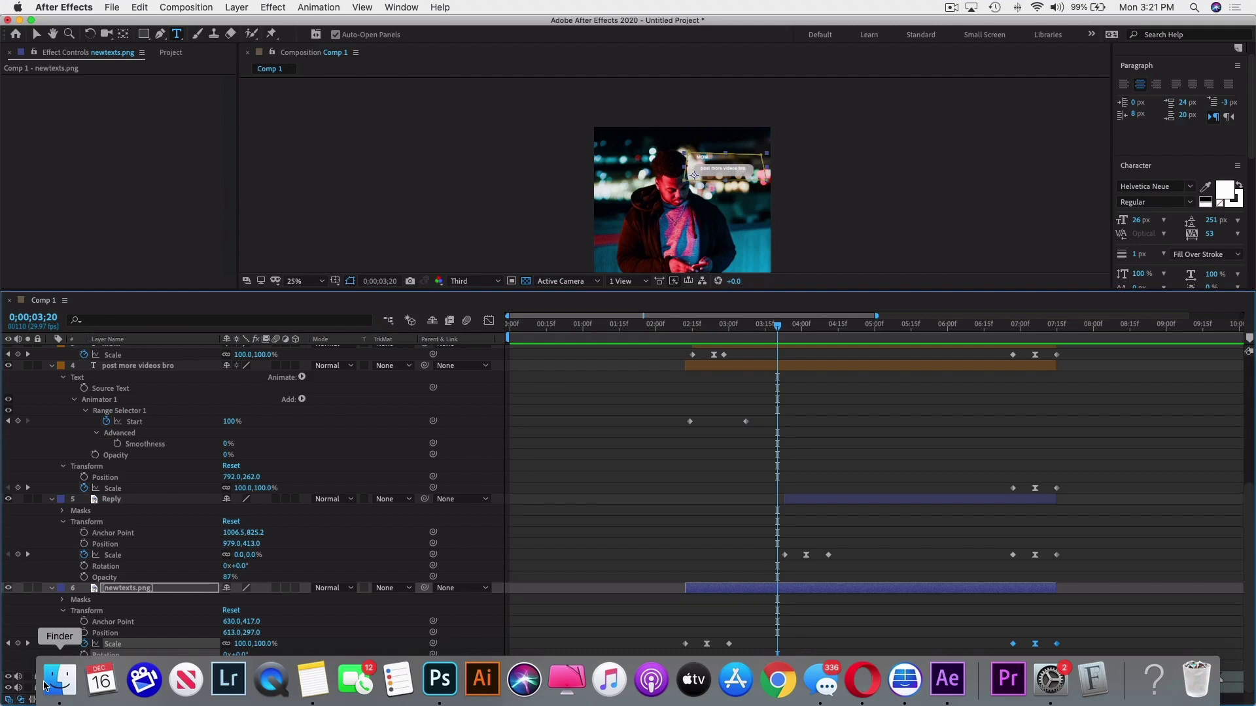
click(44, 685)
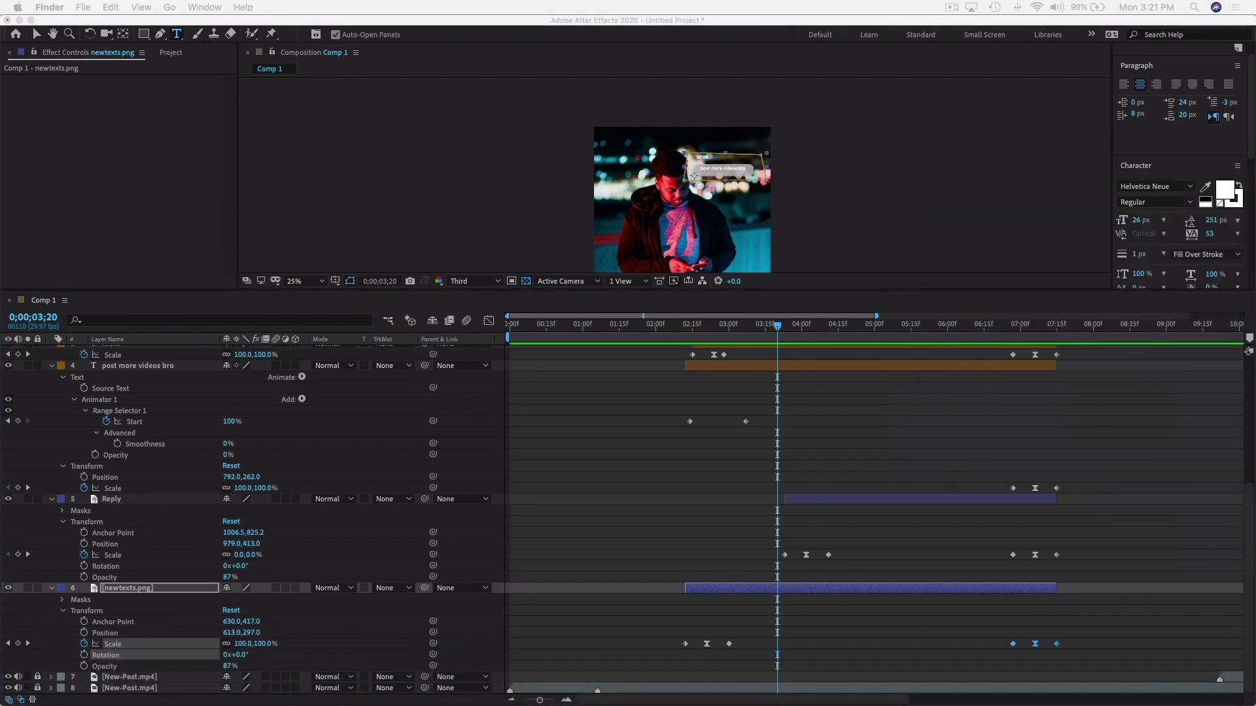
right_click(58, 680)
click(111, 555)
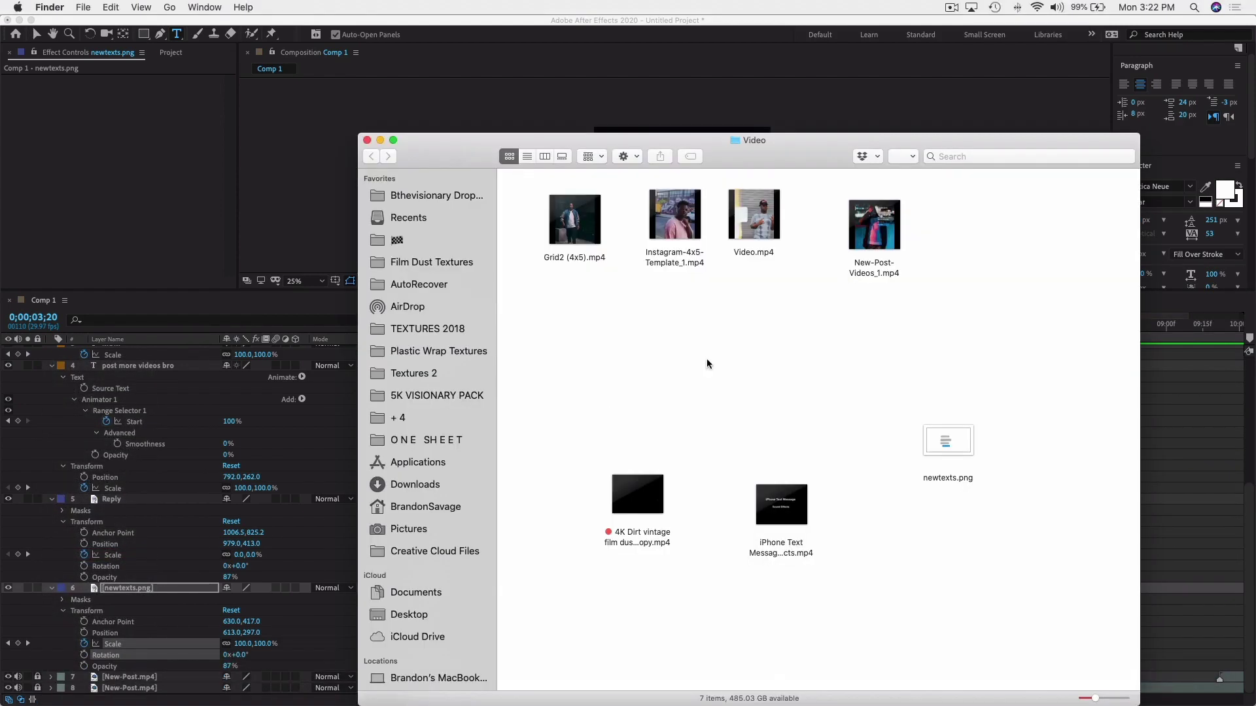
click(880, 236)
key(space)
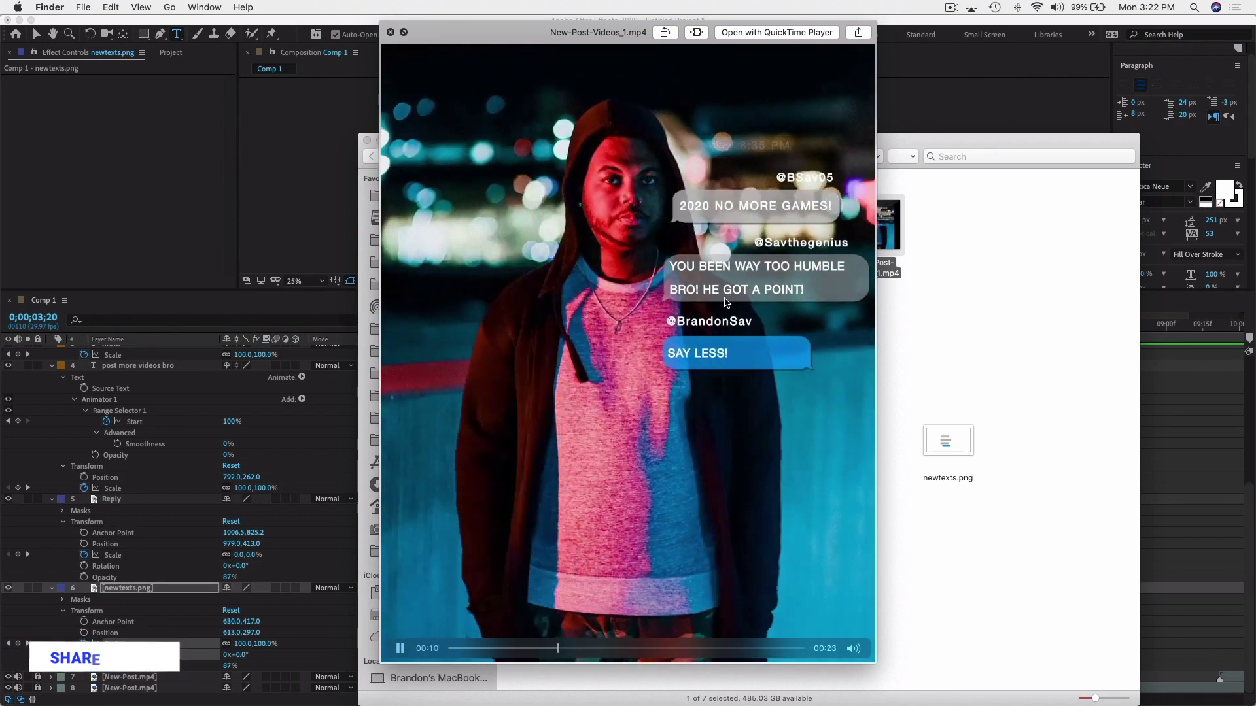
key(space)
Replay the New-Post-Videos_1.mp4 preview and pause around 00:28 to examine how its message bubbles appear.
mouse_move(803, 501)
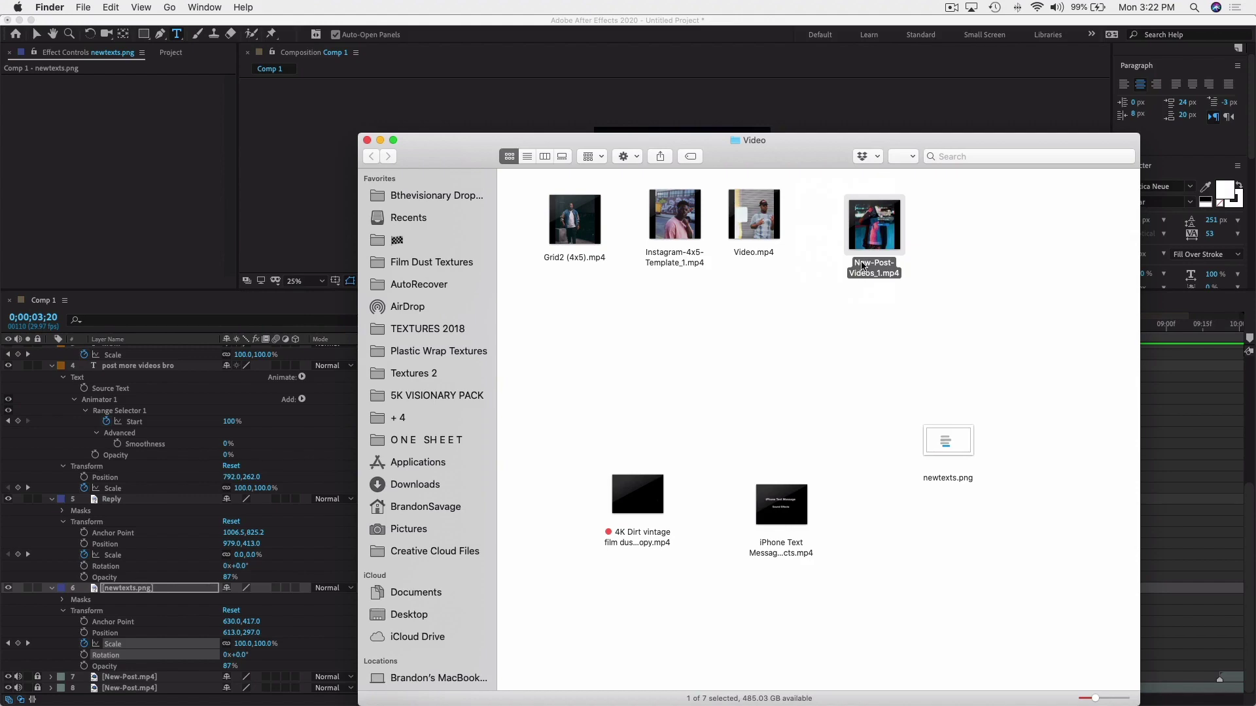
key(space)
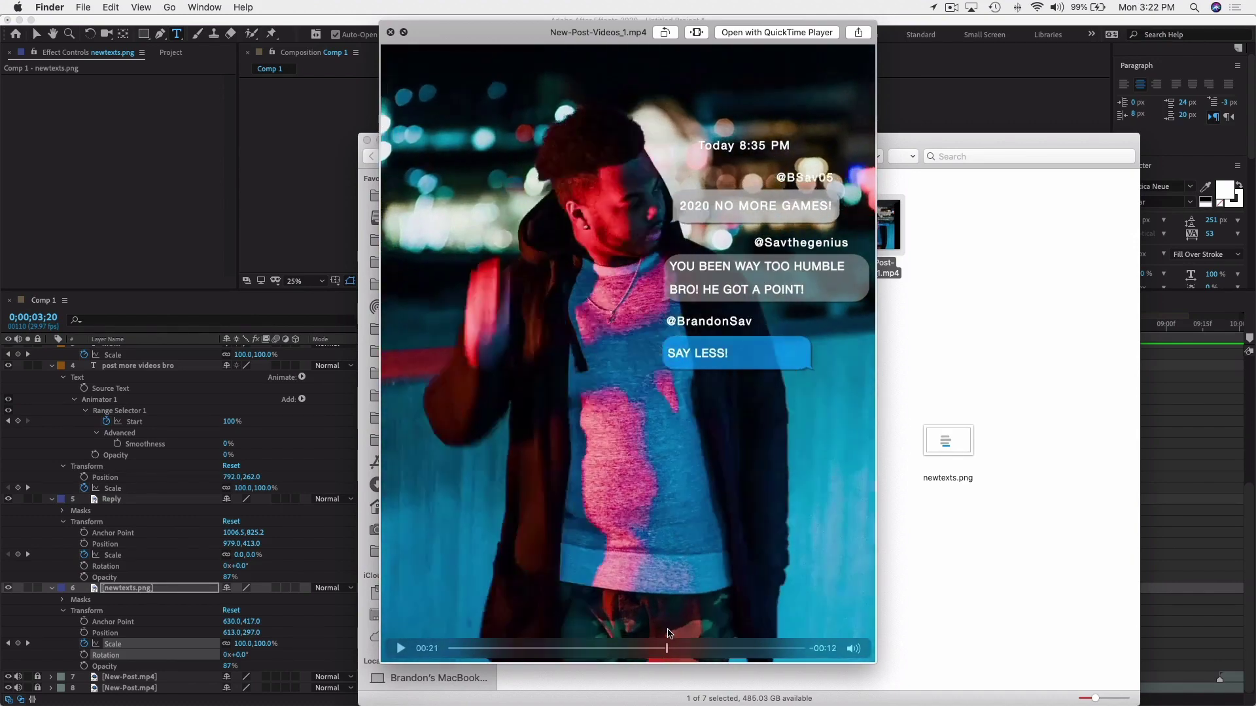
drag(681, 633, 678, 633)
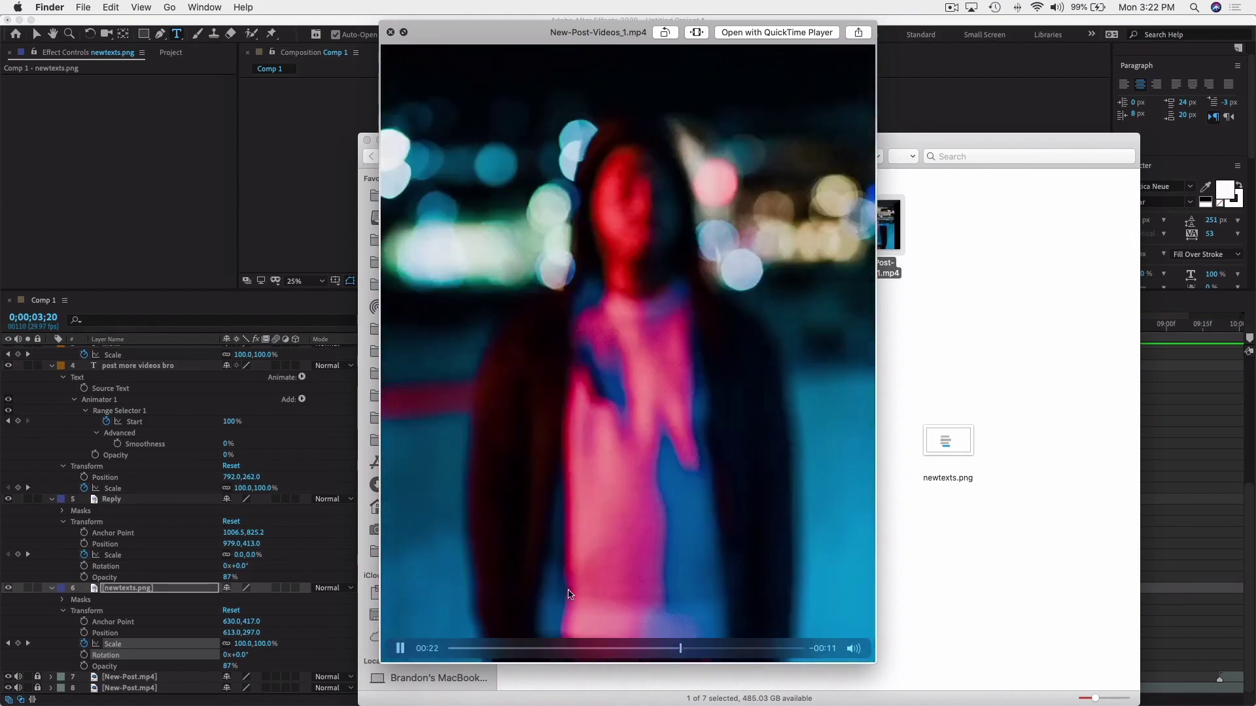
key(super+Tab)
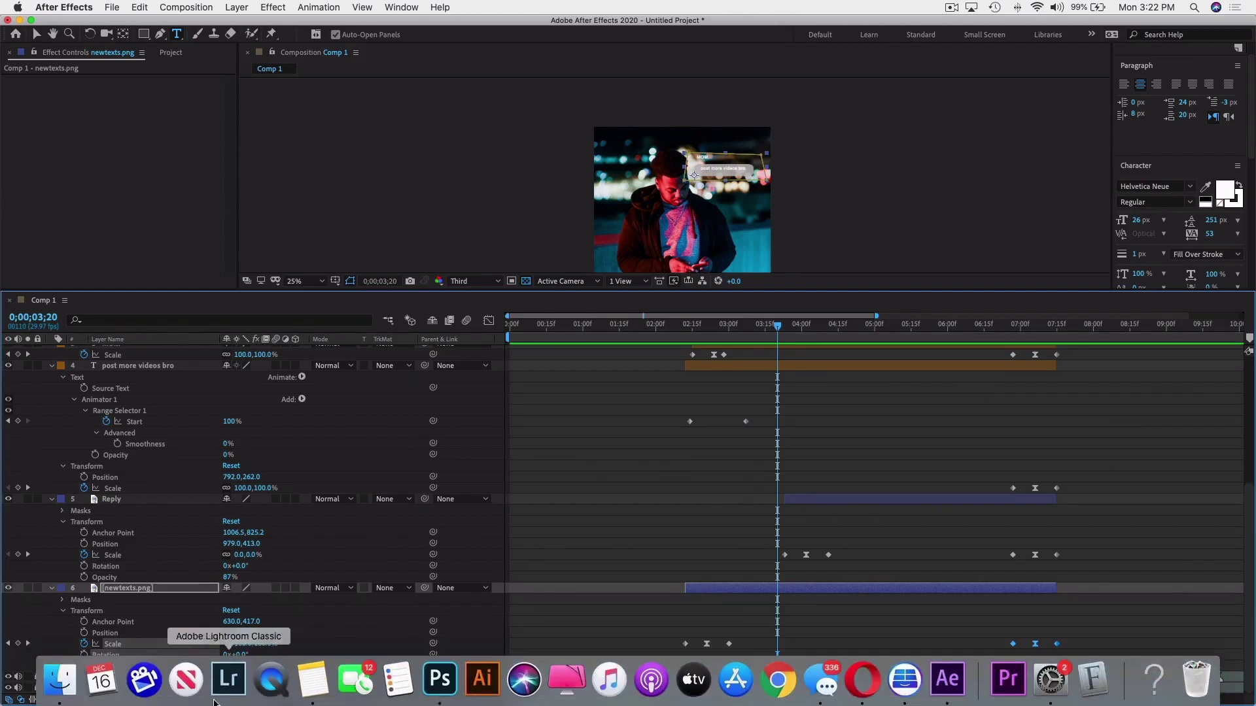
click(61, 684)
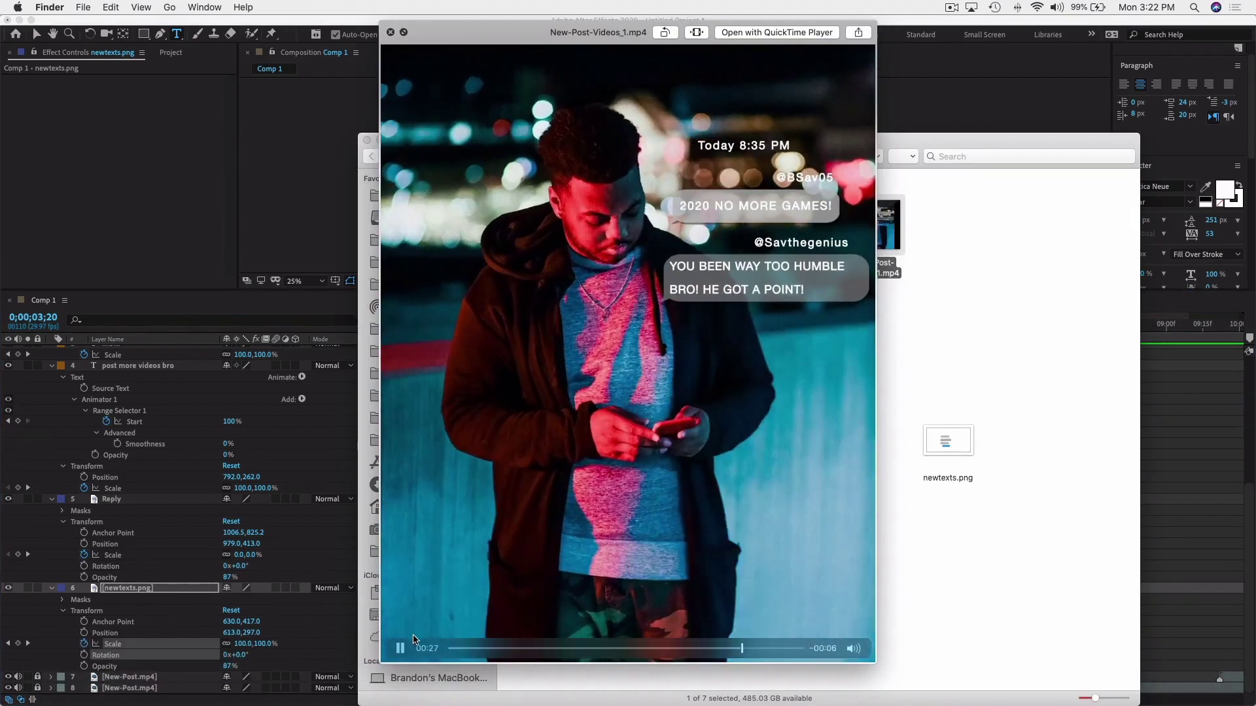
click(401, 648)
click(737, 649)
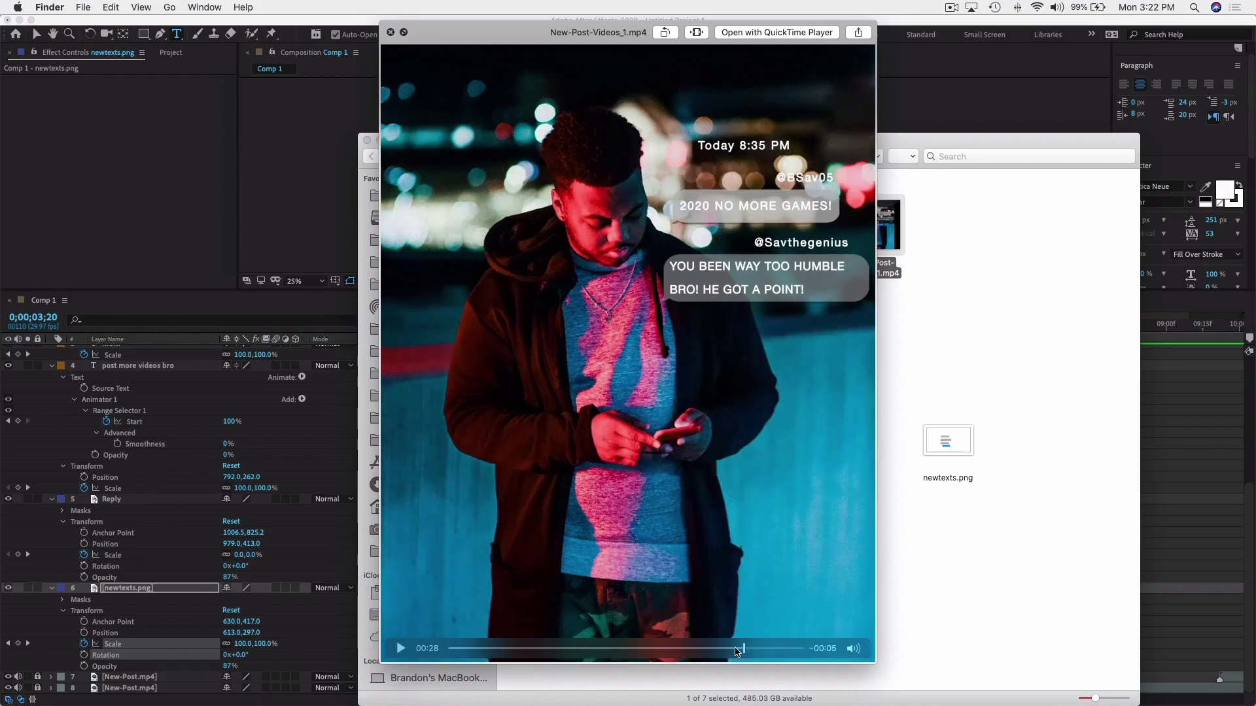
Reposition the reference video preview and its folder window, and close the preview to clear the view.
drag(471, 34, 603, 184)
drag(589, 135, 504, 90)
drag(793, 340, 585, 268)
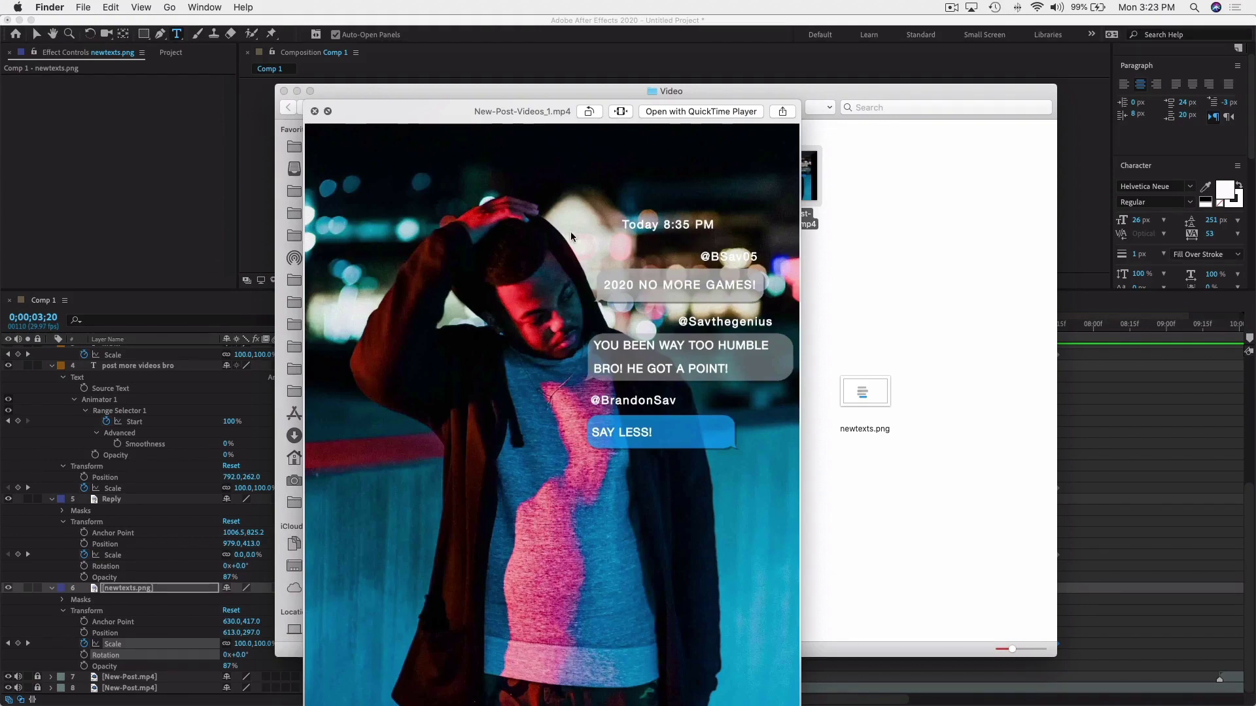
key(space)
drag(440, 146, 743, 219)
click(637, 186)
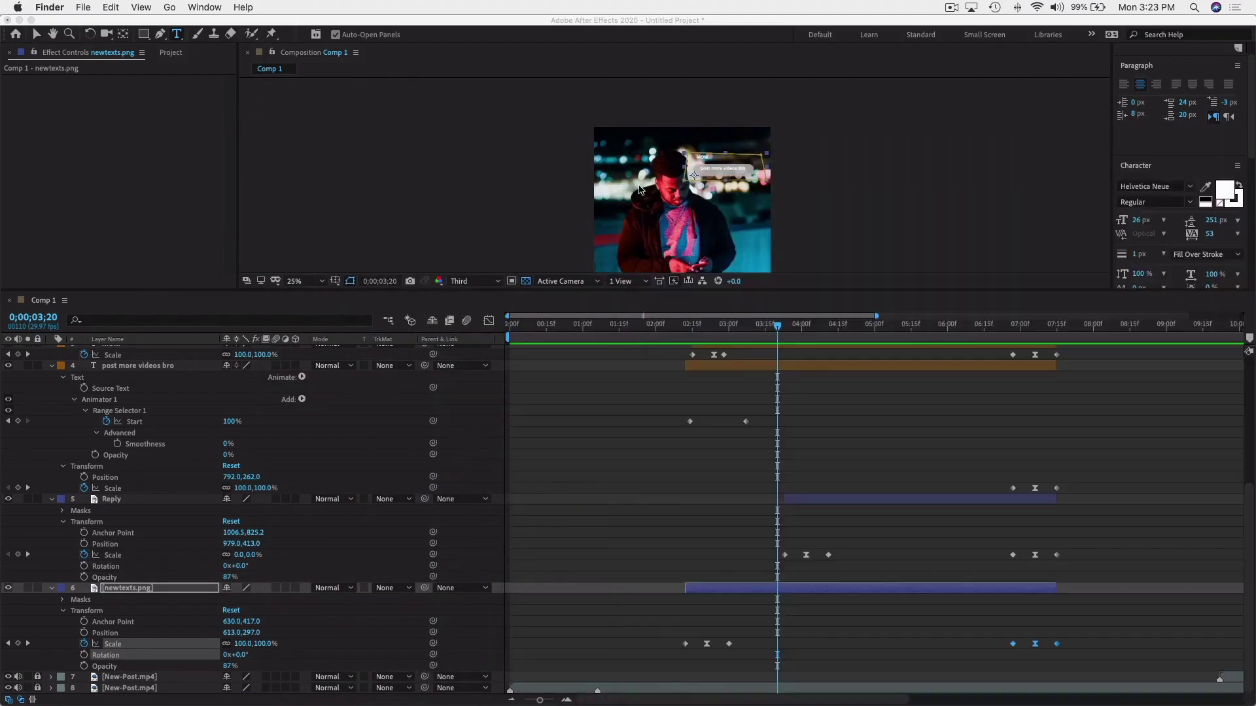
Return to After Effects and preview the composition from 0;00;00;00 to 0;00;07;24.
click(720, 354)
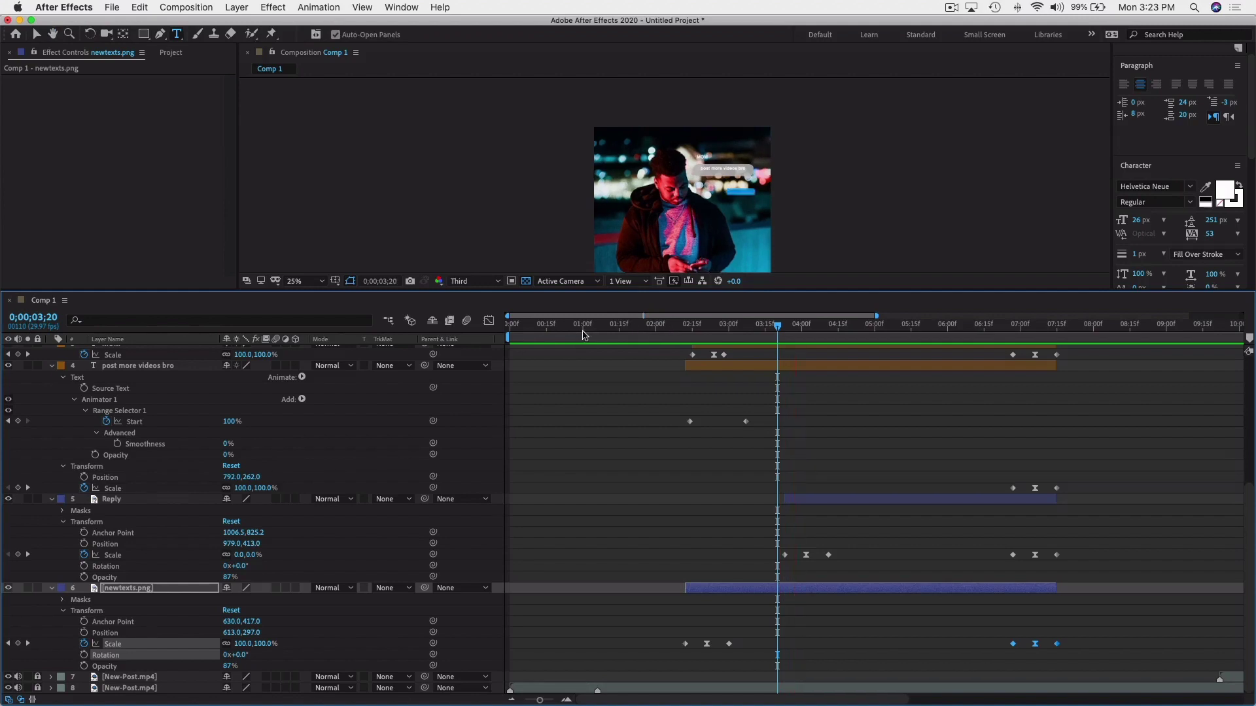
key(Home)
key(space)
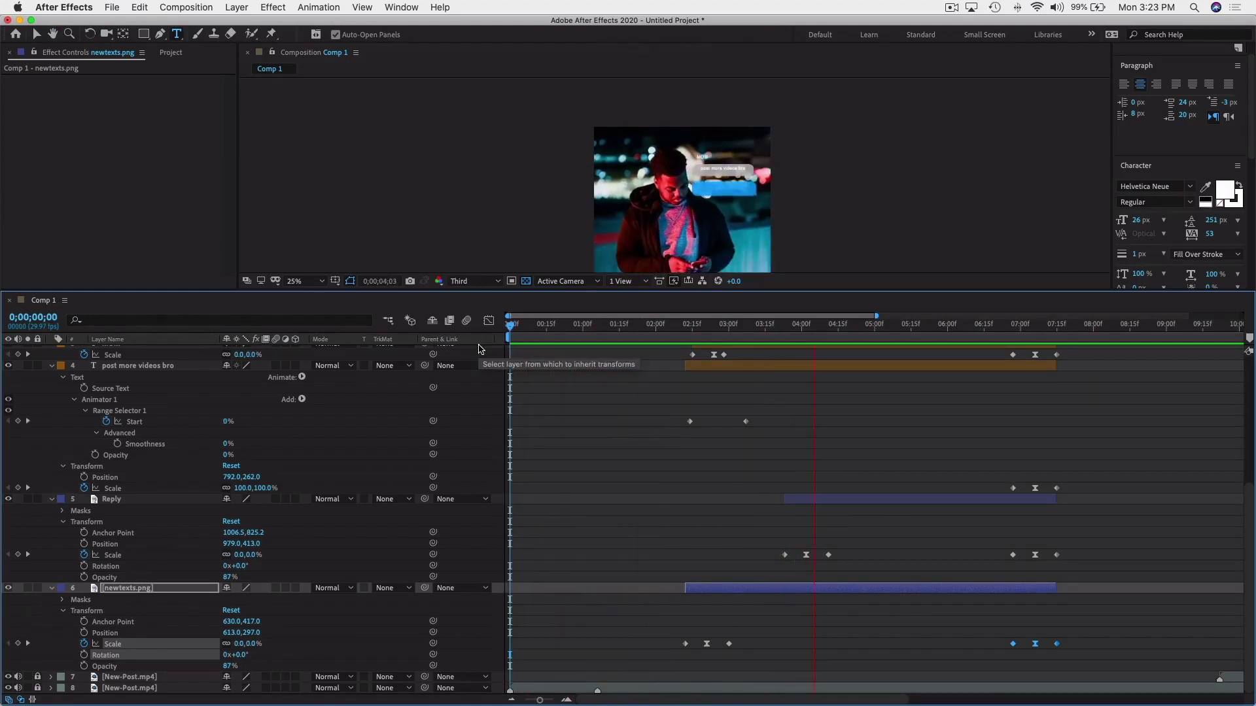
scroll(720, 388, right, 2)
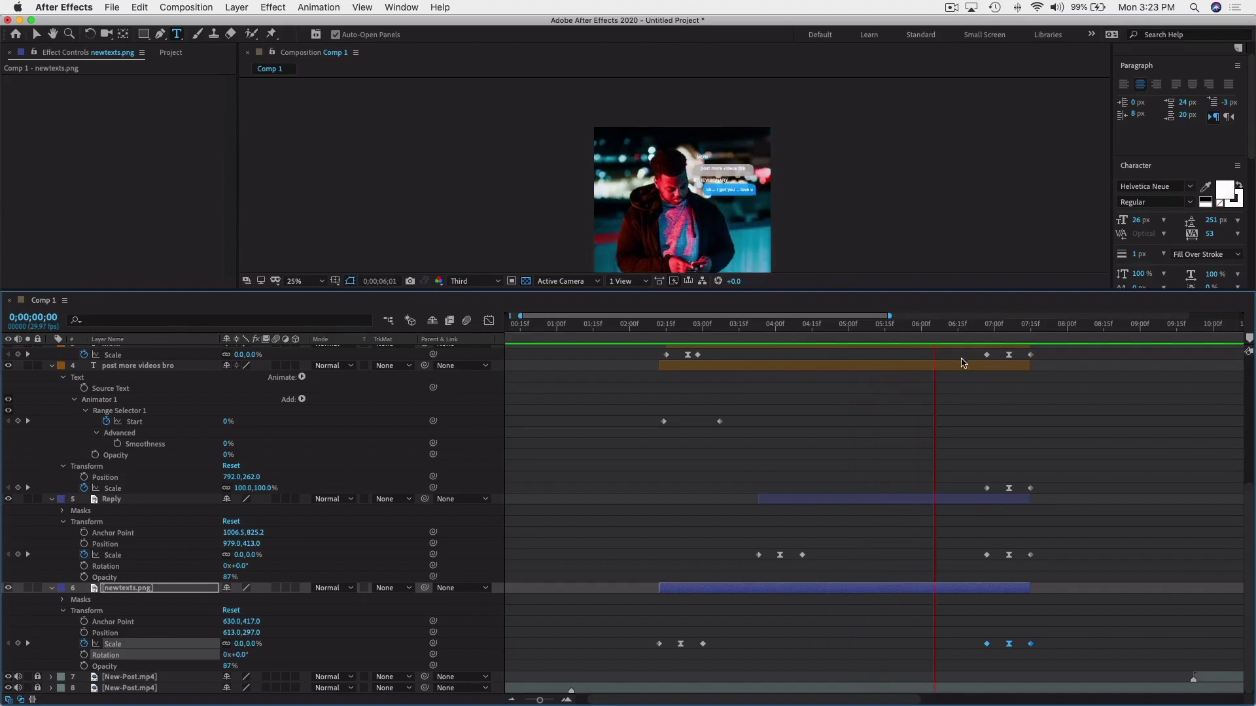
key(space)
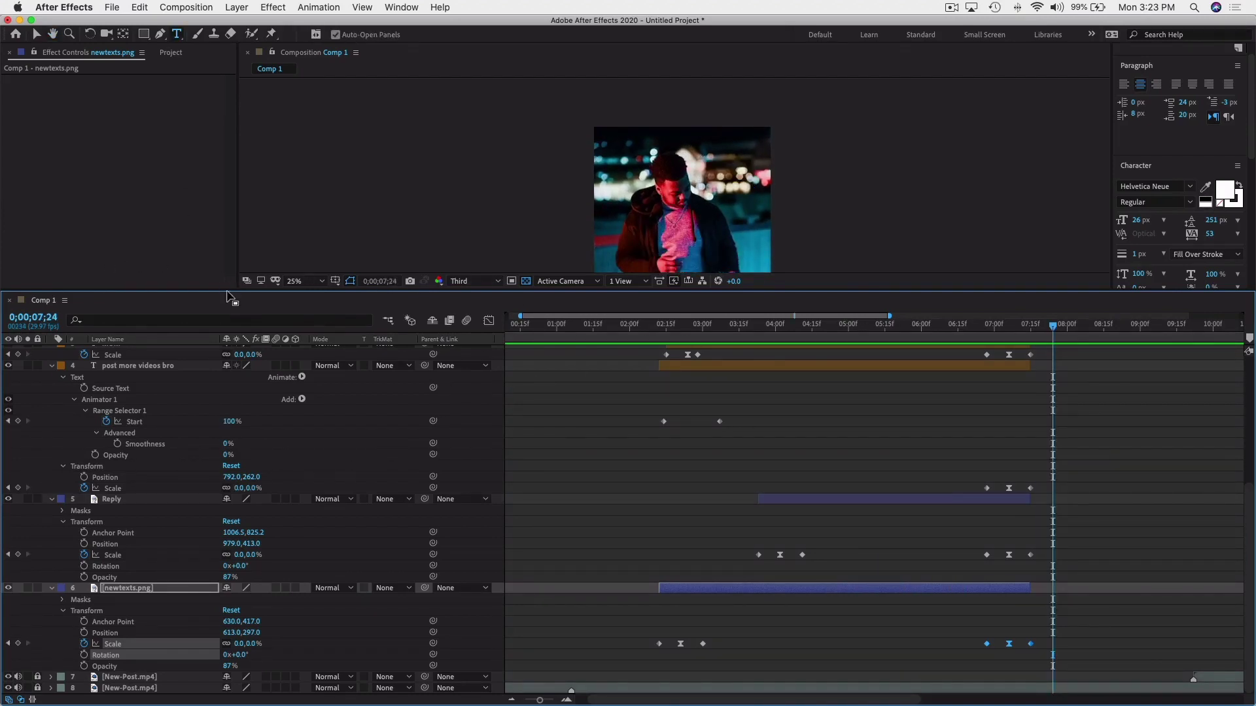
Add iPhone Text Message - Sounds Effects.mp4 as the top layer of Comp 1 and hide its picture.
drag(230, 296, 307, 433)
click(180, 53)
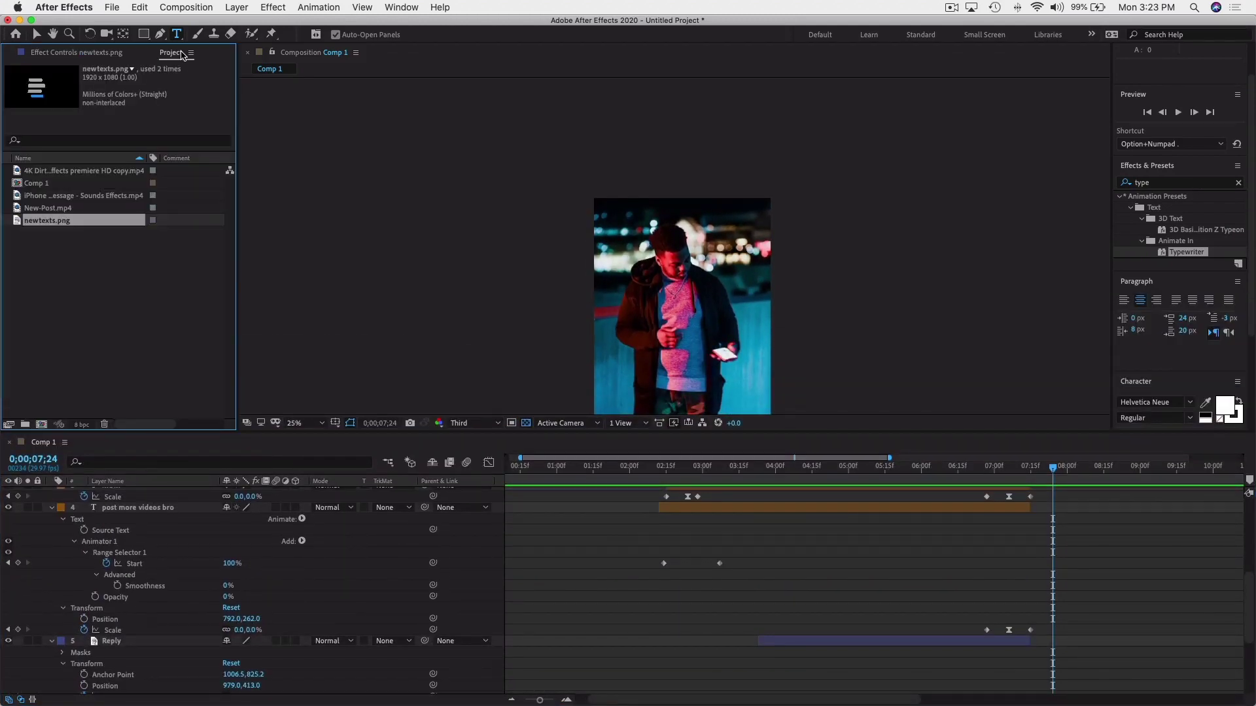
click(91, 195)
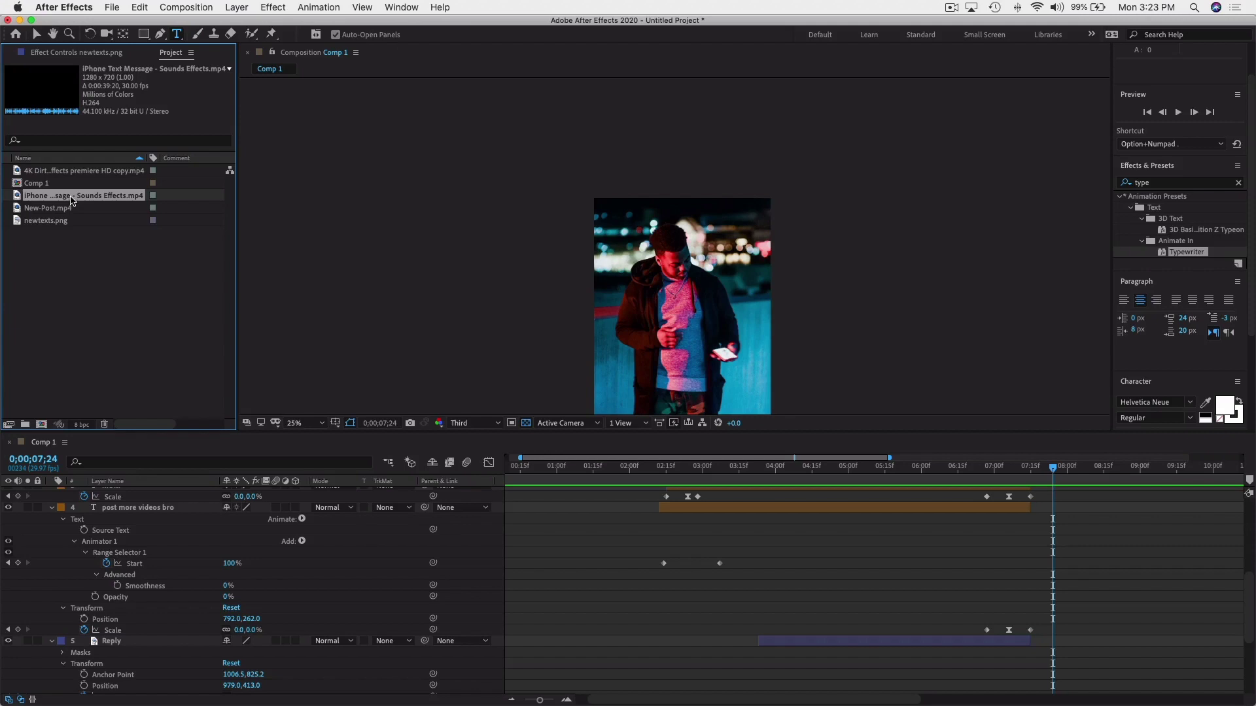
drag(72, 199, 194, 494)
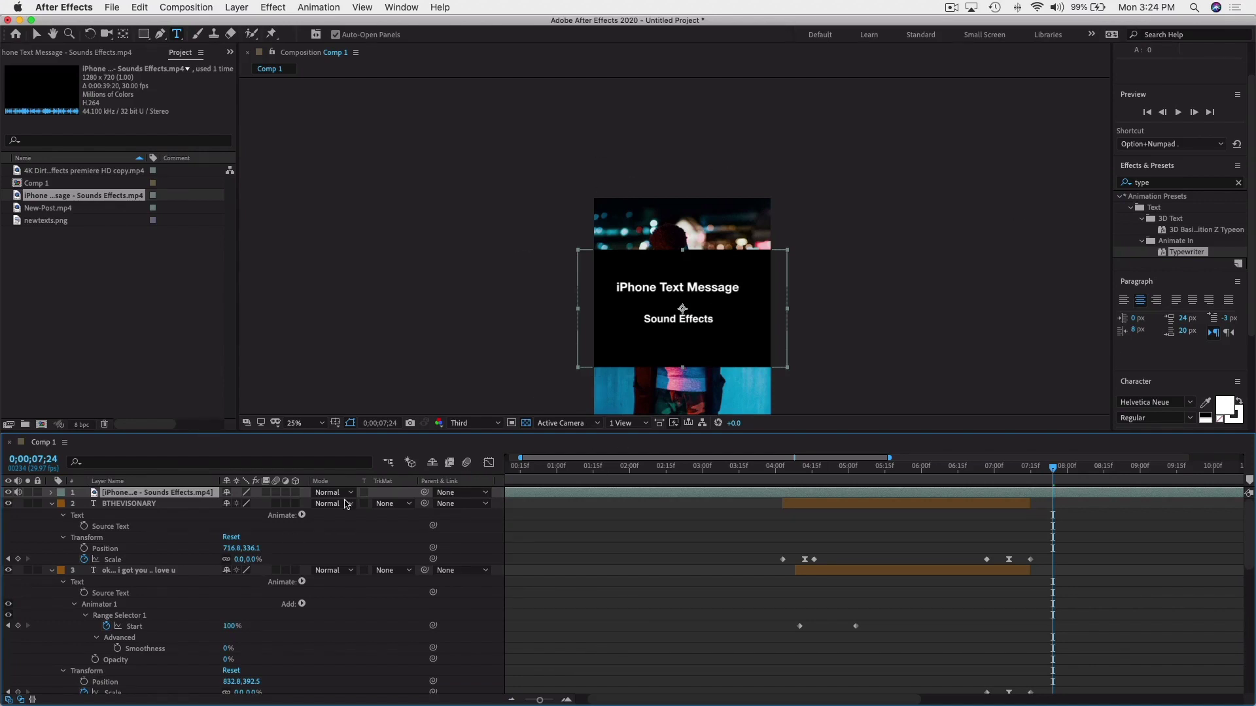
drag(547, 466, 583, 466)
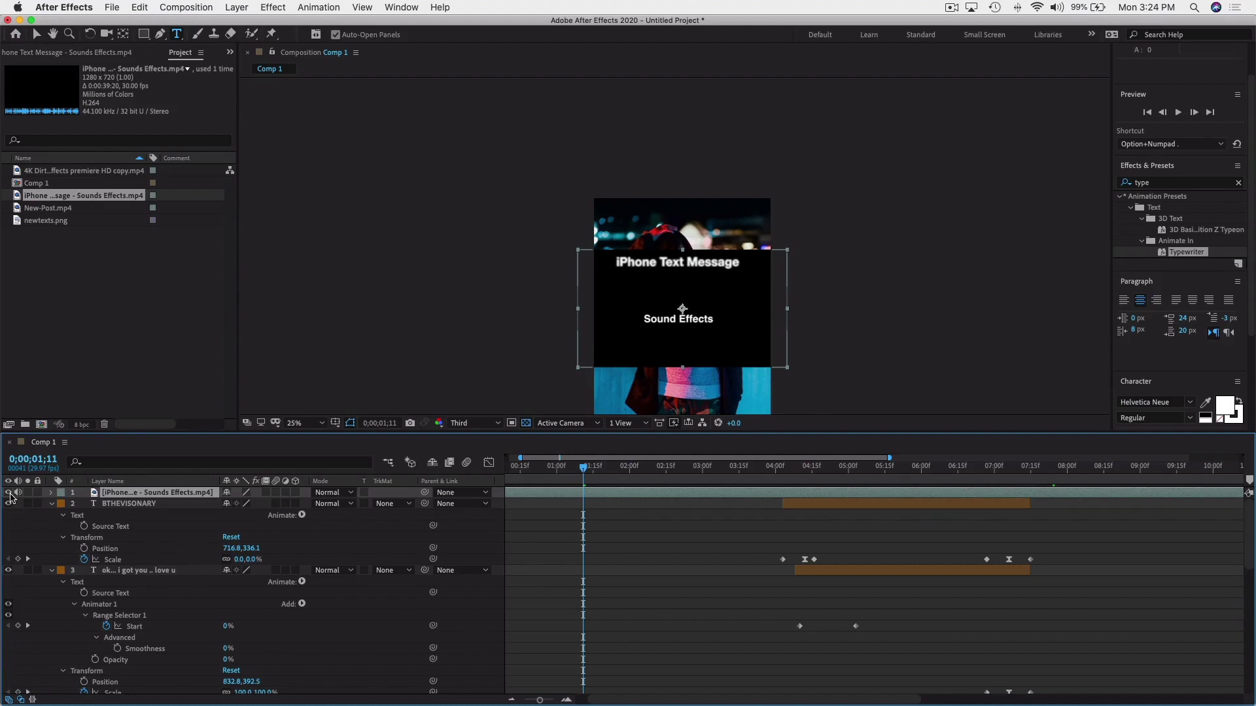
click(9, 493)
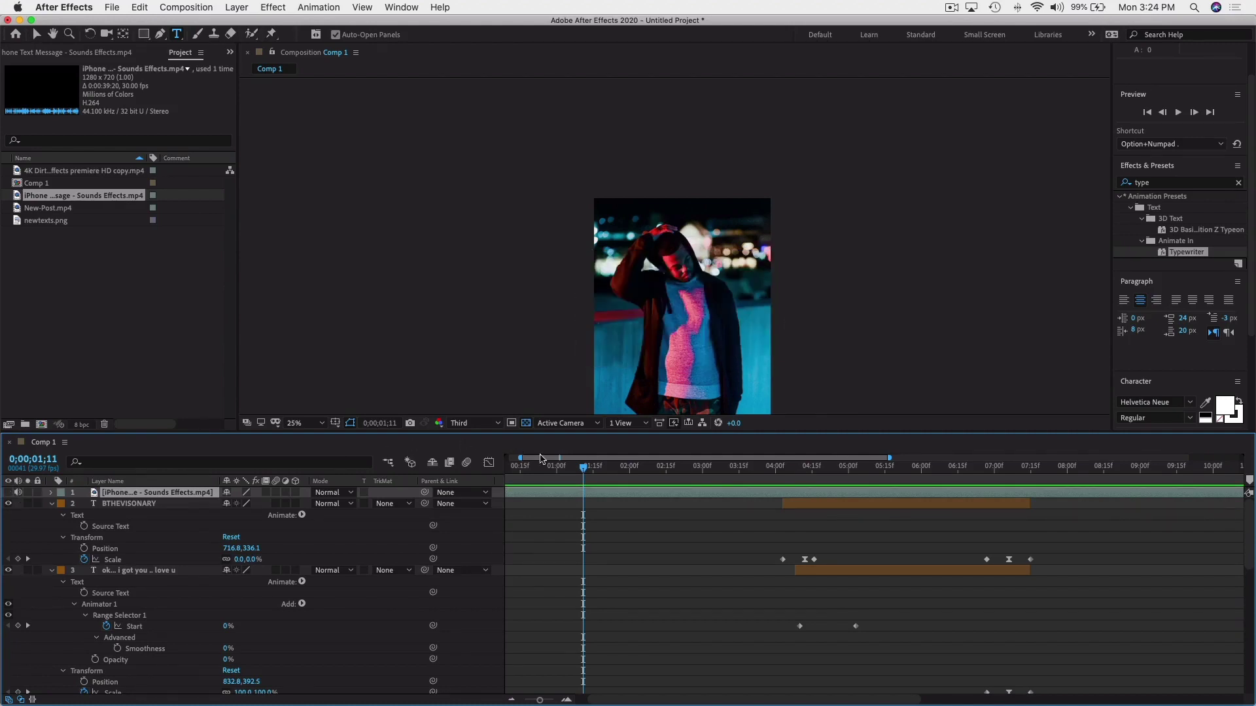
Listen to the sound effects layer from 0;00;07;16 and split it at 0;00;08;04.
drag(582, 467, 874, 469)
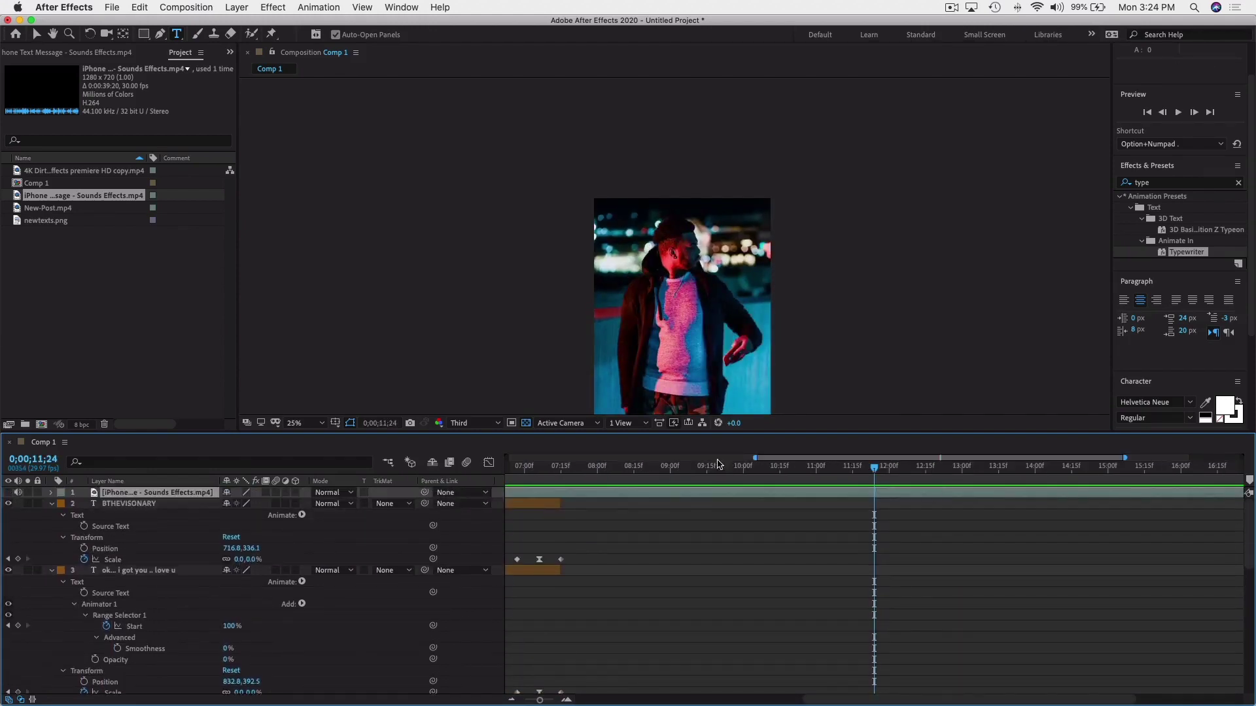
drag(759, 471, 602, 468)
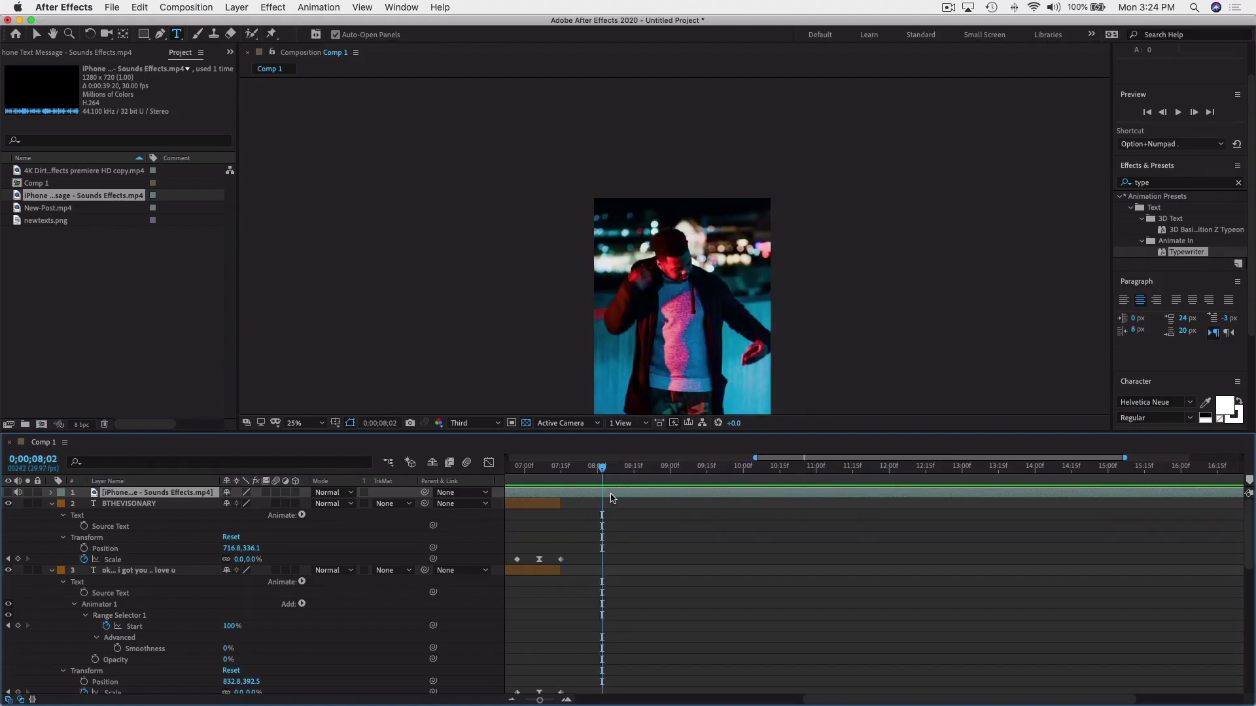
drag(605, 475, 561, 469)
key(space)
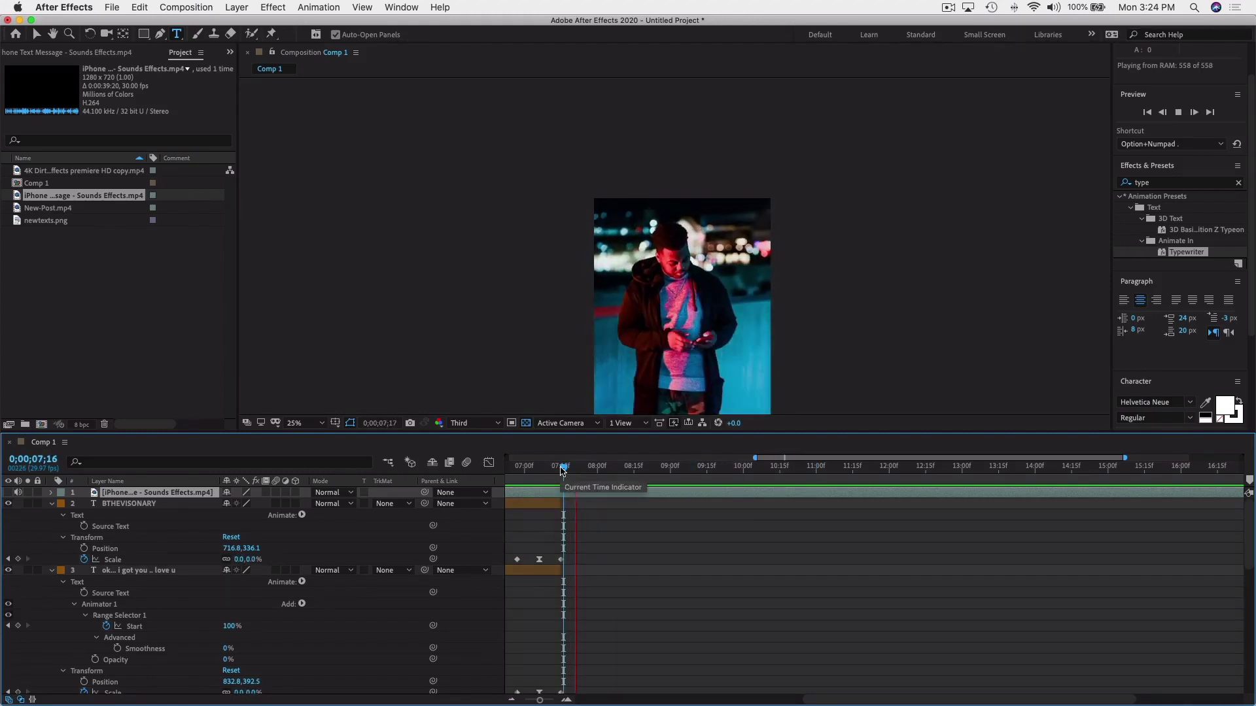
key(space)
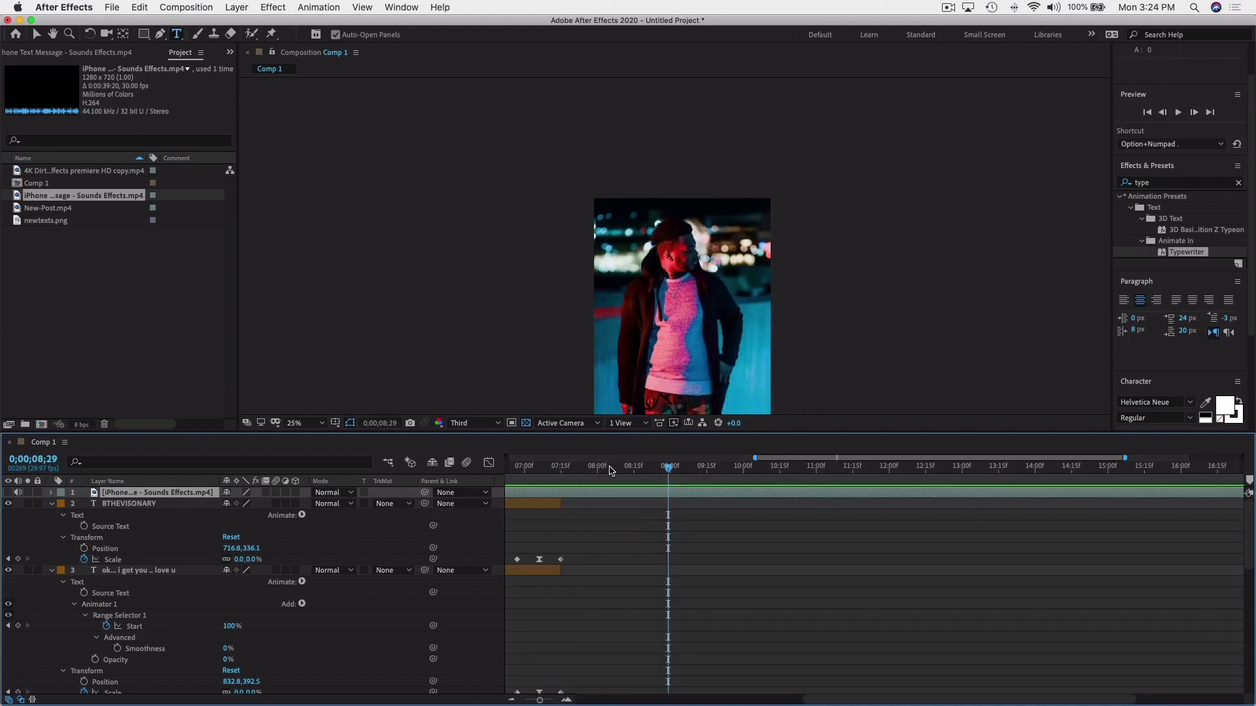
click(607, 470)
key(space)
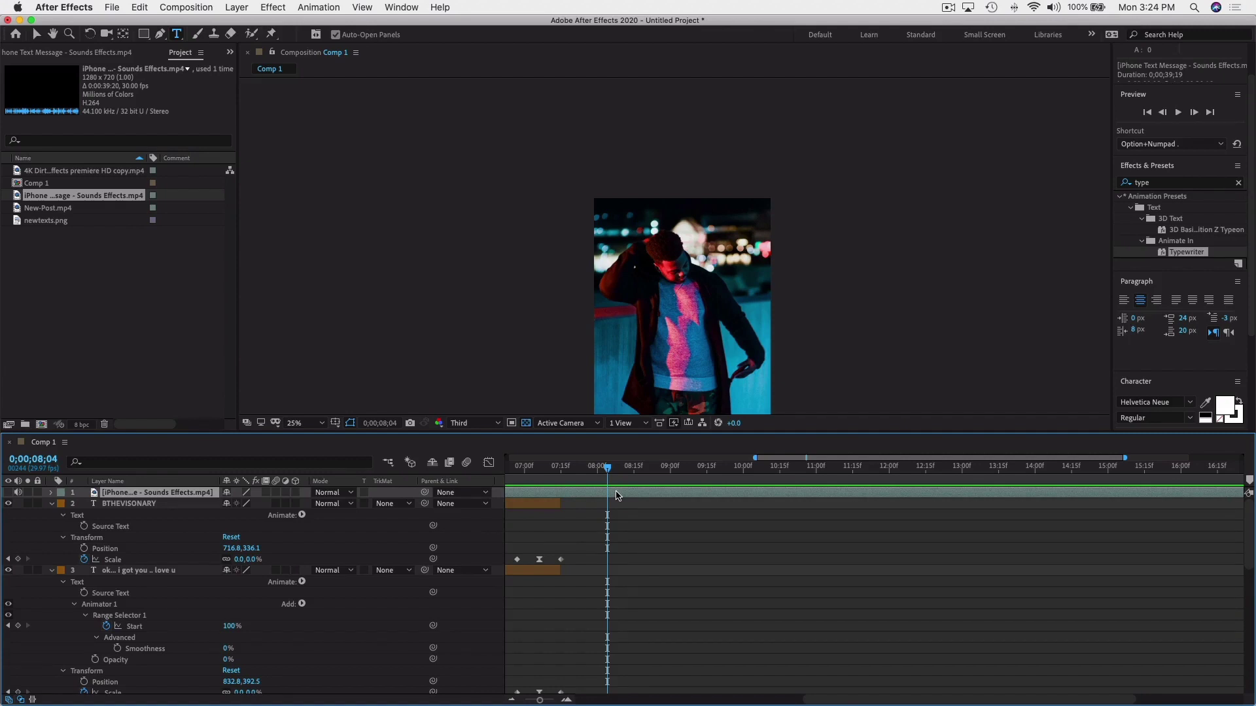
key(super+d)
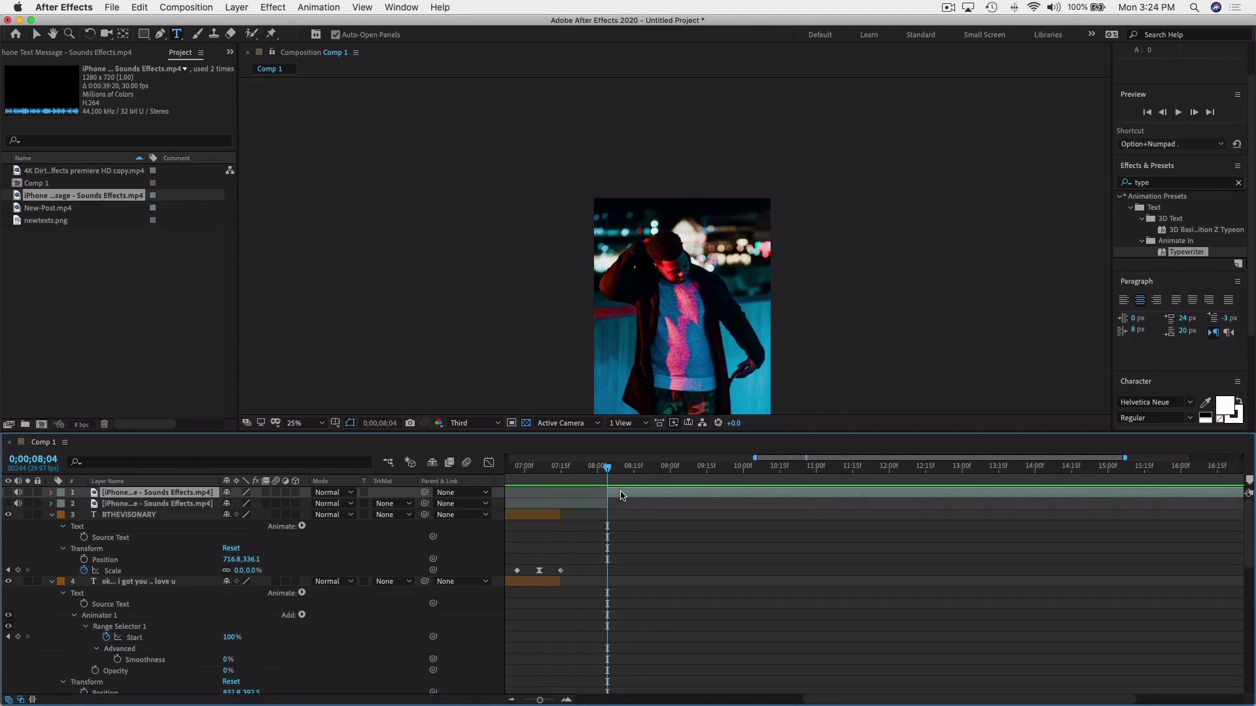
Split the remaining part of the sound effects layer at 0;00;13;05.
drag(615, 469, 974, 473)
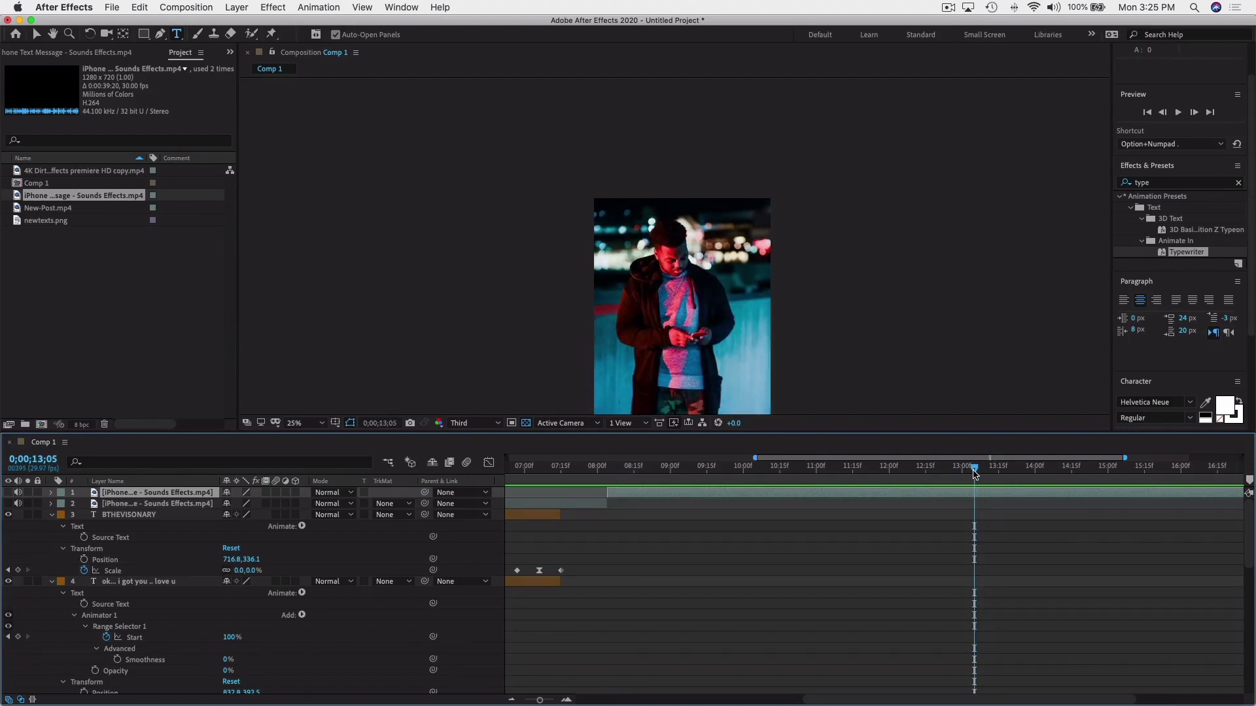
key(super+shift+d)
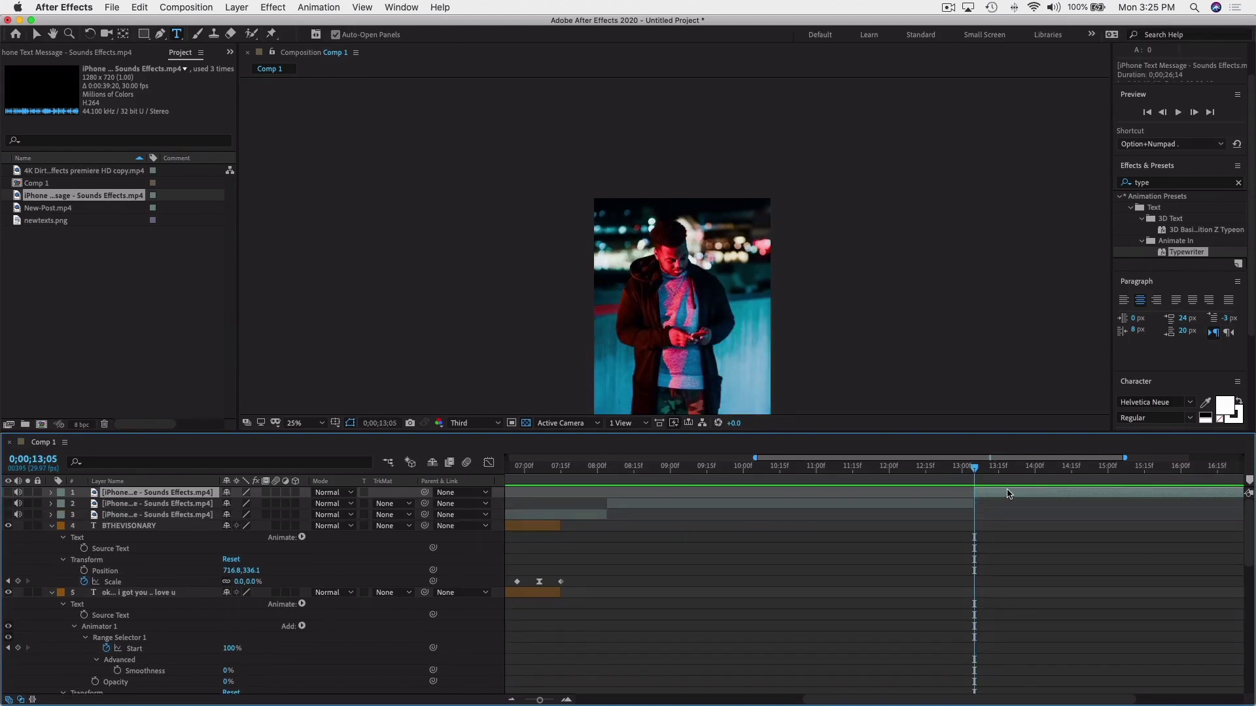
Delete the sound effects piece after 0;00;13;05 and rename the piece from 0;00;08;04 to 0;00;13;05 as typing.
key(Delete)
click(647, 502)
click(650, 497)
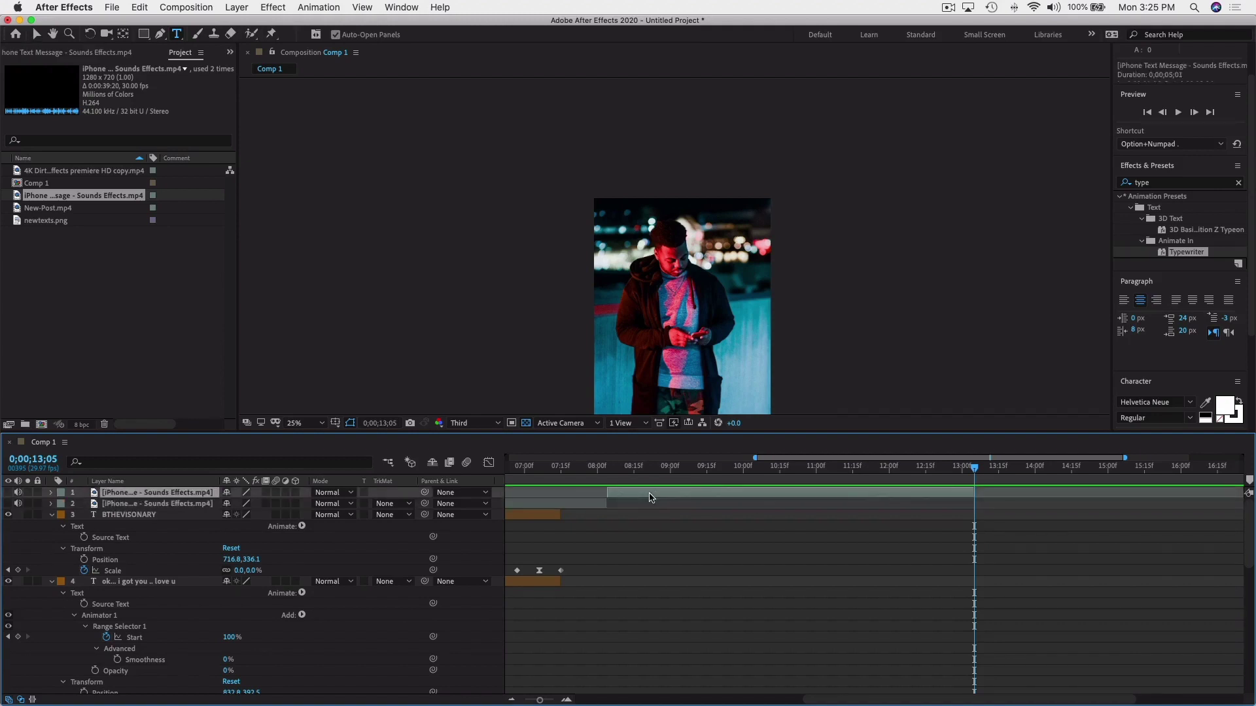
double_click(204, 494)
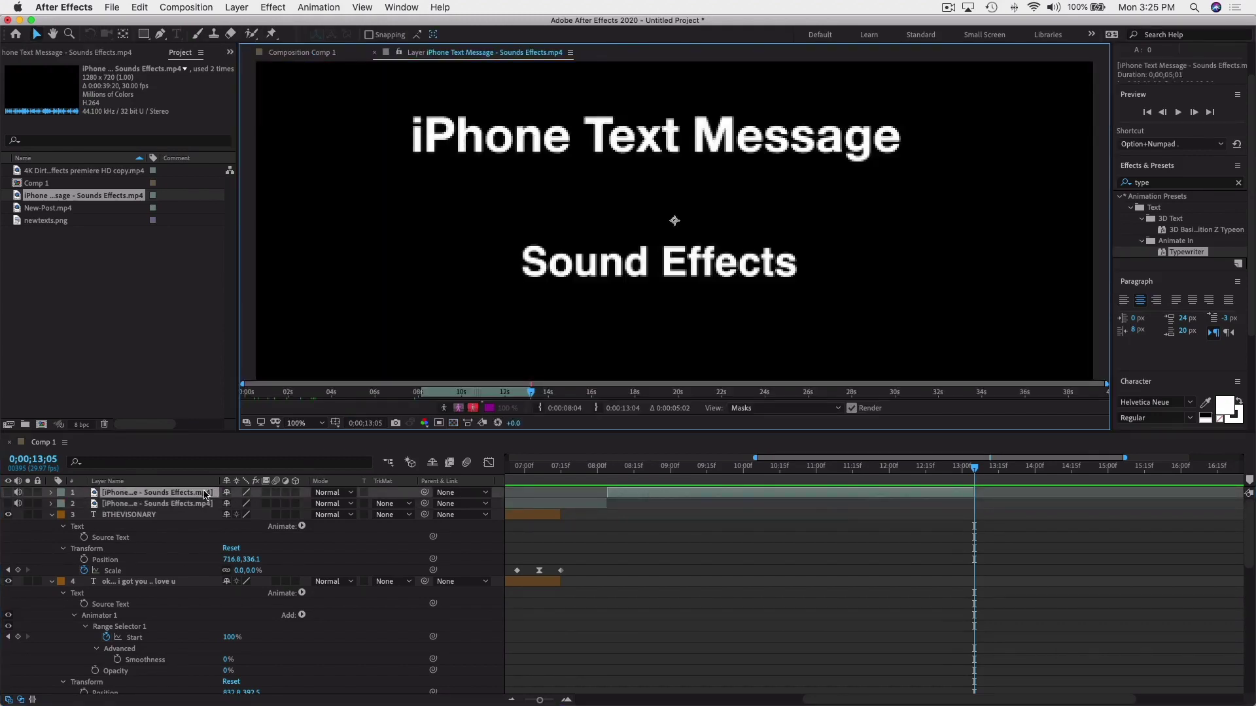
click(375, 52)
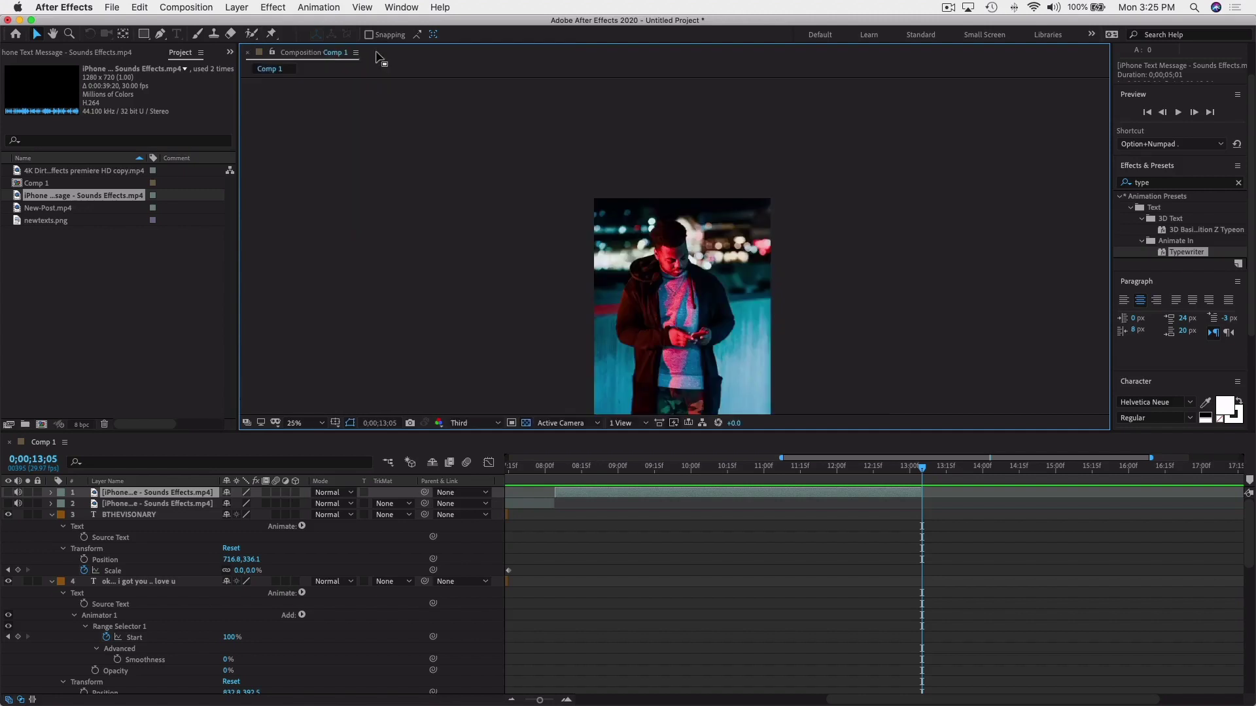
right_click(161, 495)
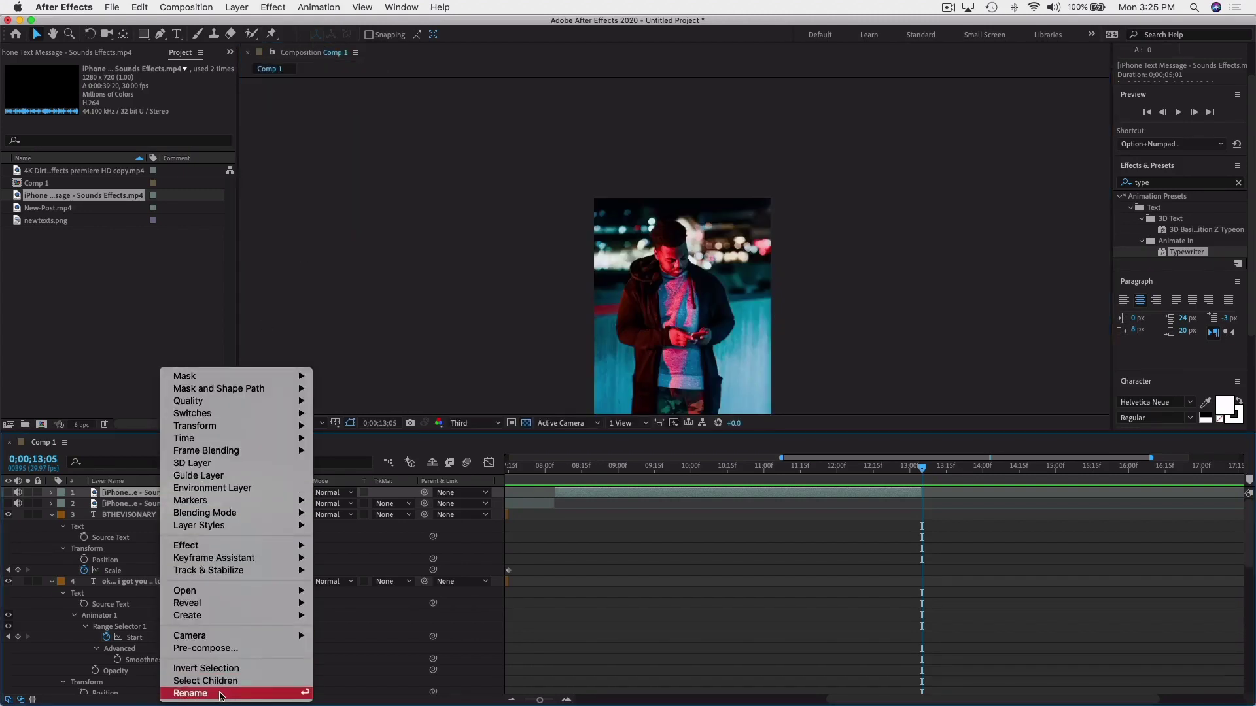
click(191, 693)
text(typin)
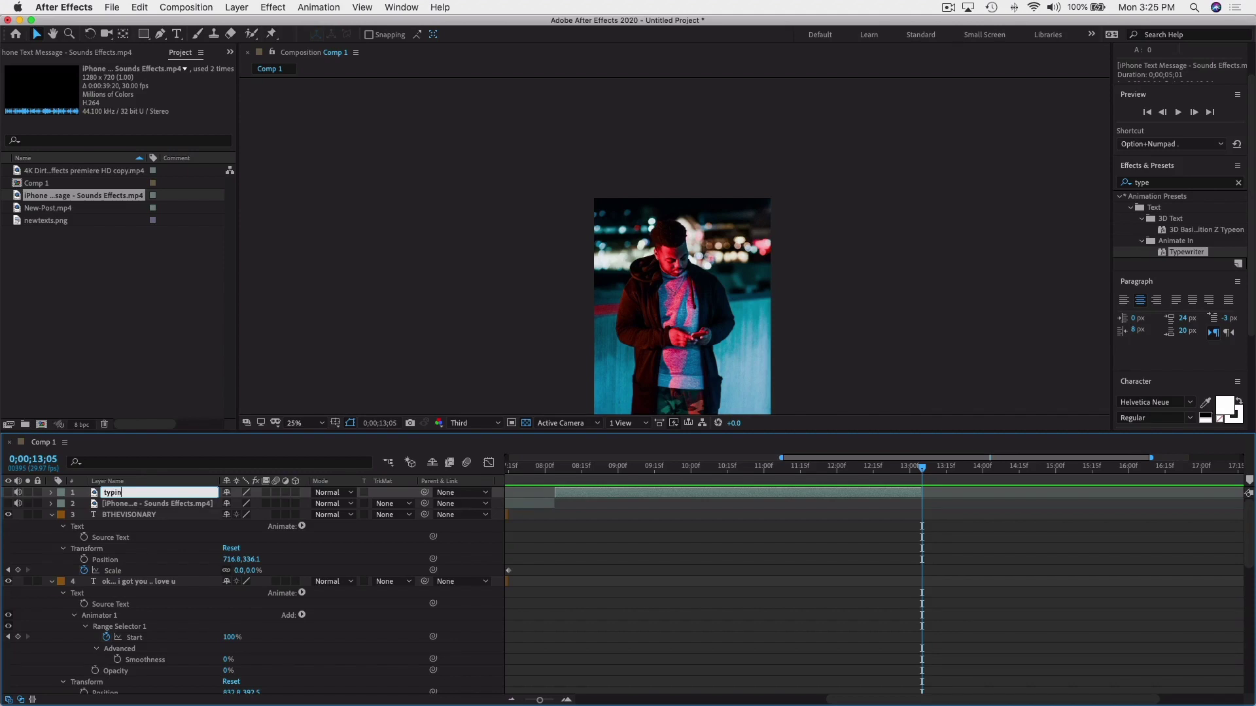
key(Return)
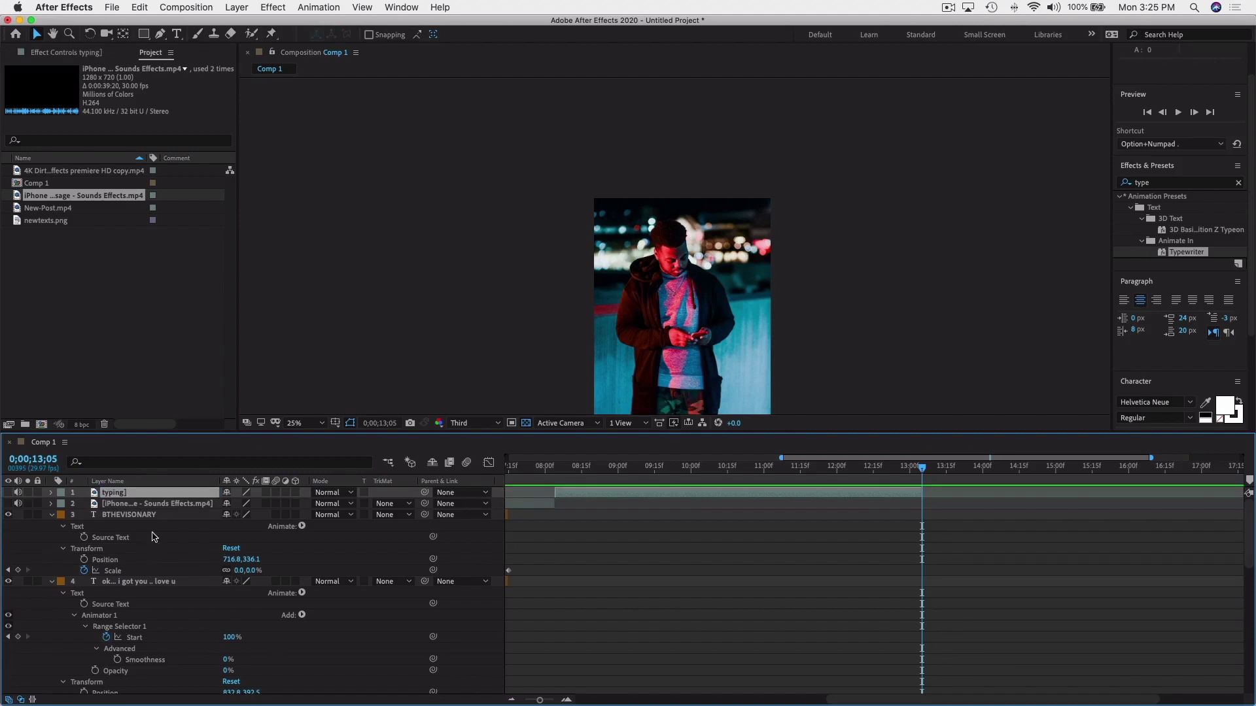
Listen to the first sound effects piece and trim its start to 0;00;02;17, where the first message bubble appears.
drag(523, 474, 508, 471)
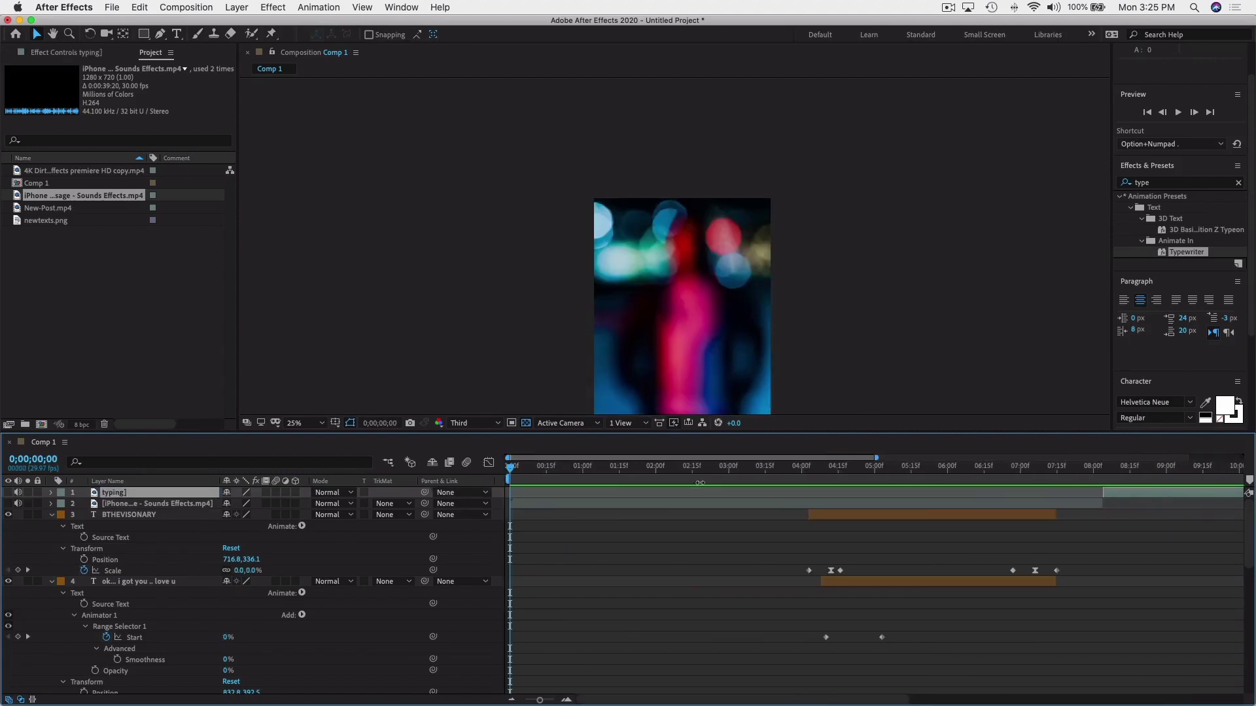
click(691, 505)
drag(654, 470, 405, 480)
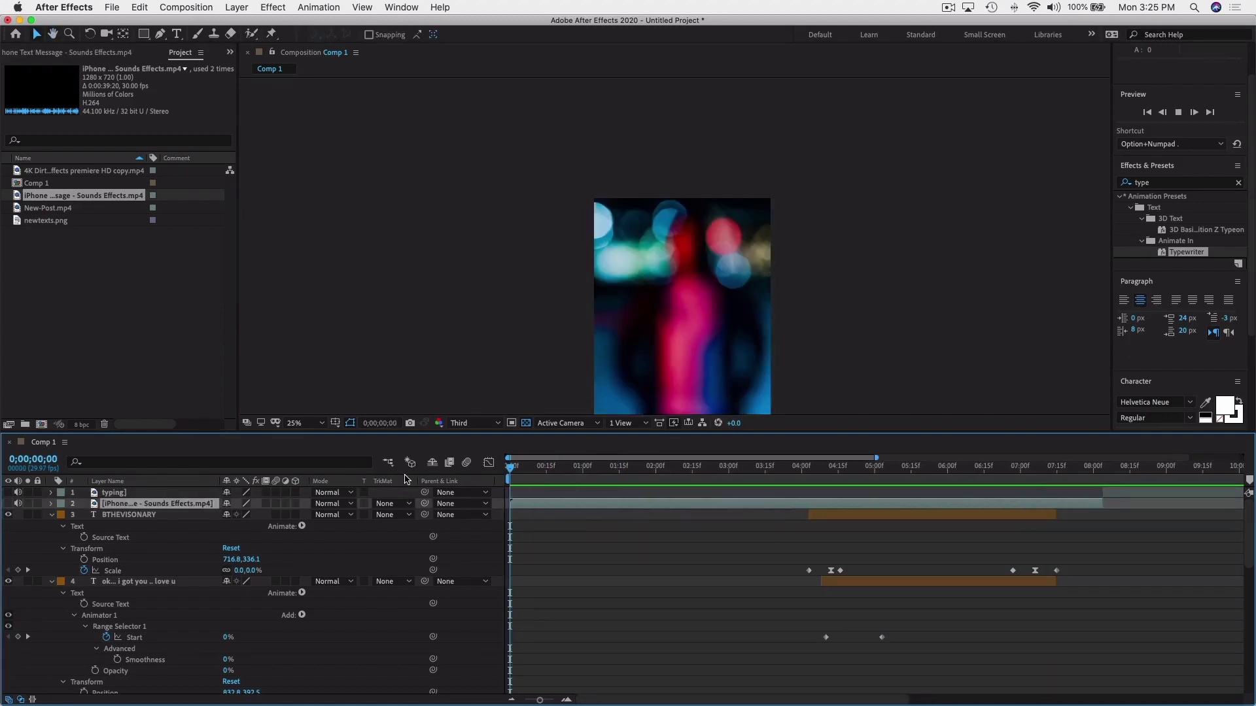
click(673, 467)
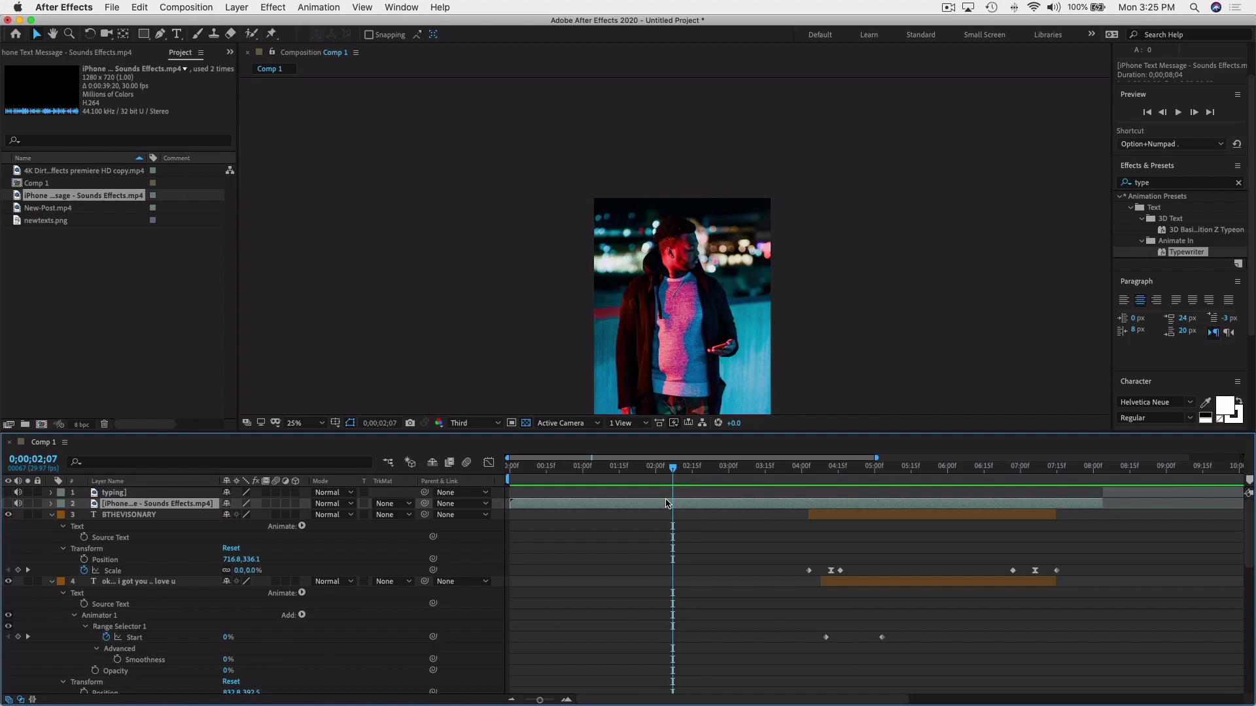
click(651, 514)
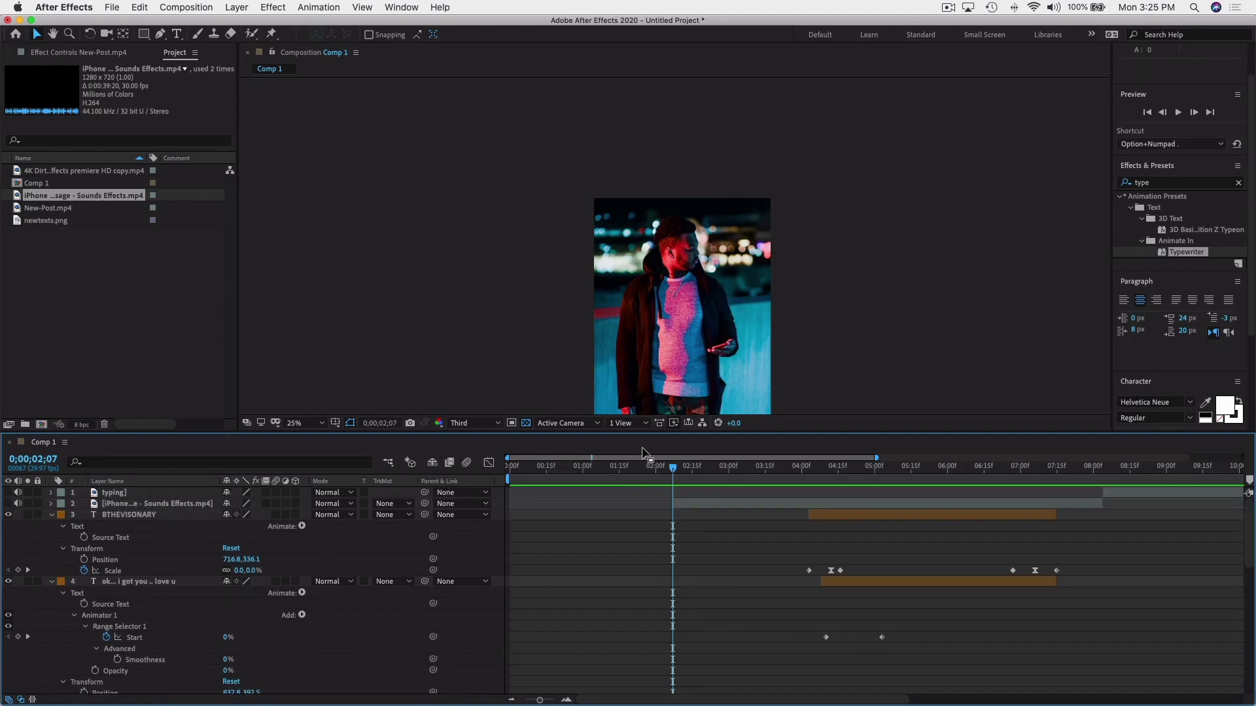
click(632, 468)
key(space)
drag(631, 475, 697, 476)
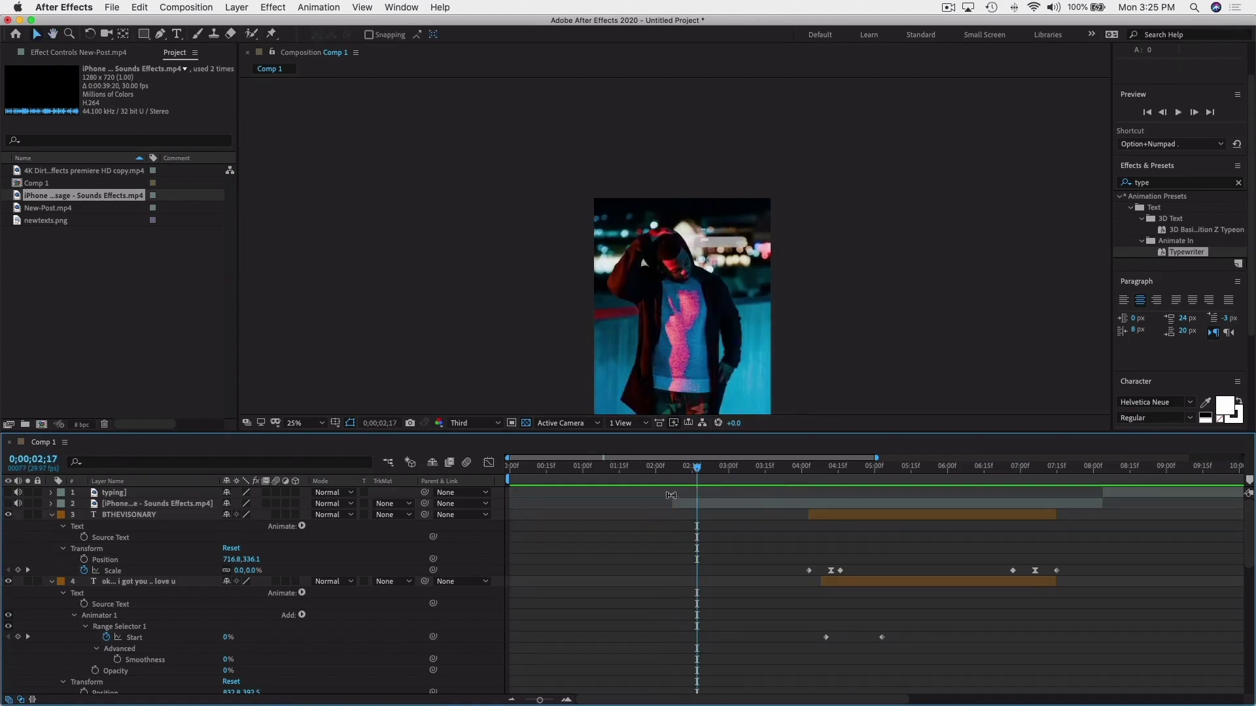
click(697, 501)
key(space)
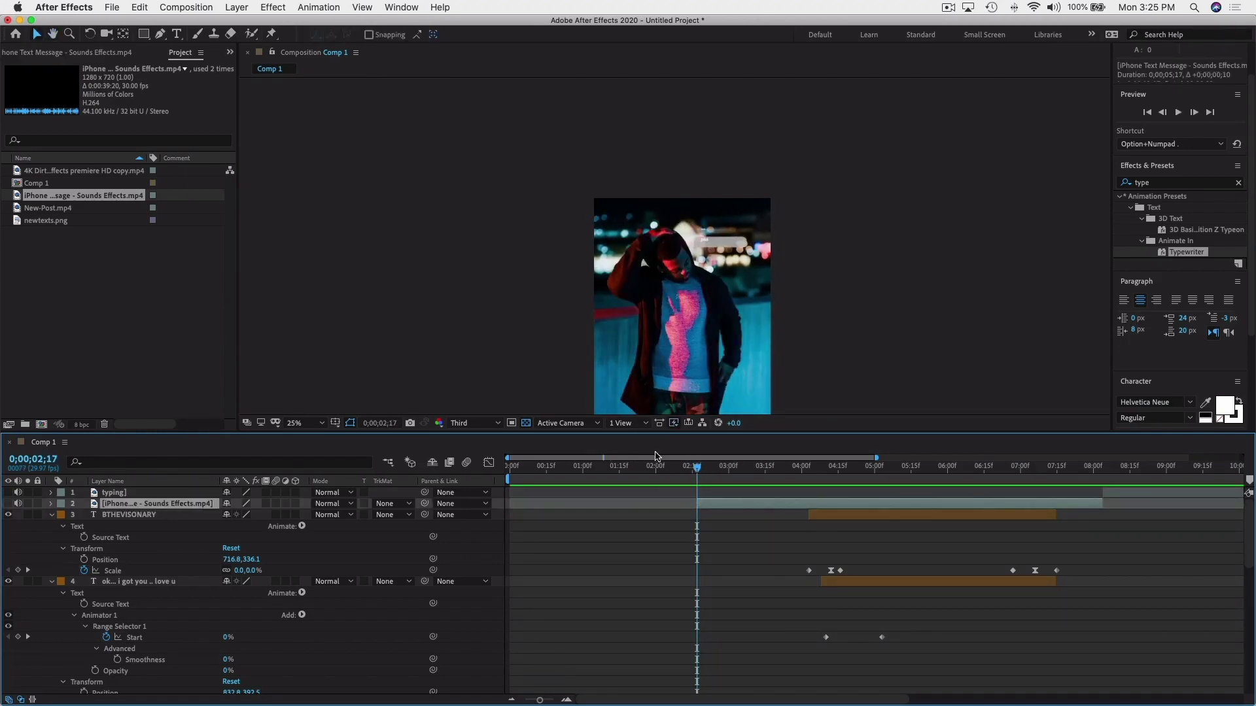
key(space)
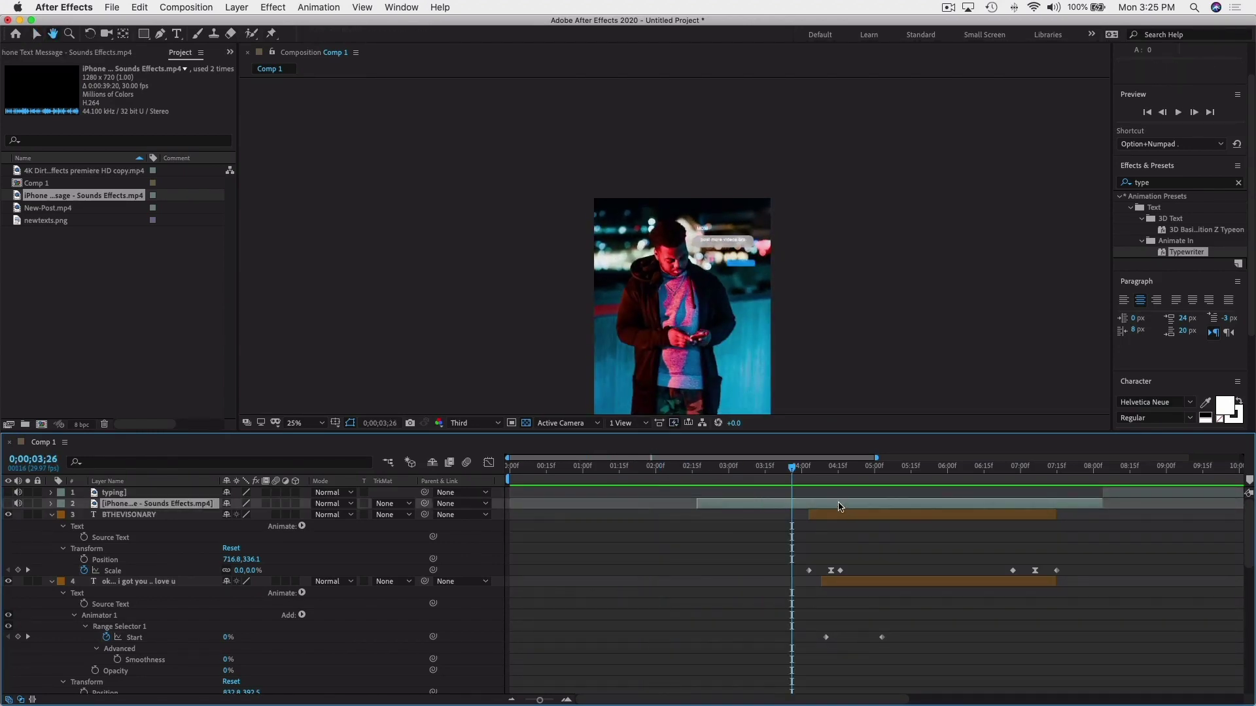
Rename the first sound effects piece as message recieved.
right_click(140, 502)
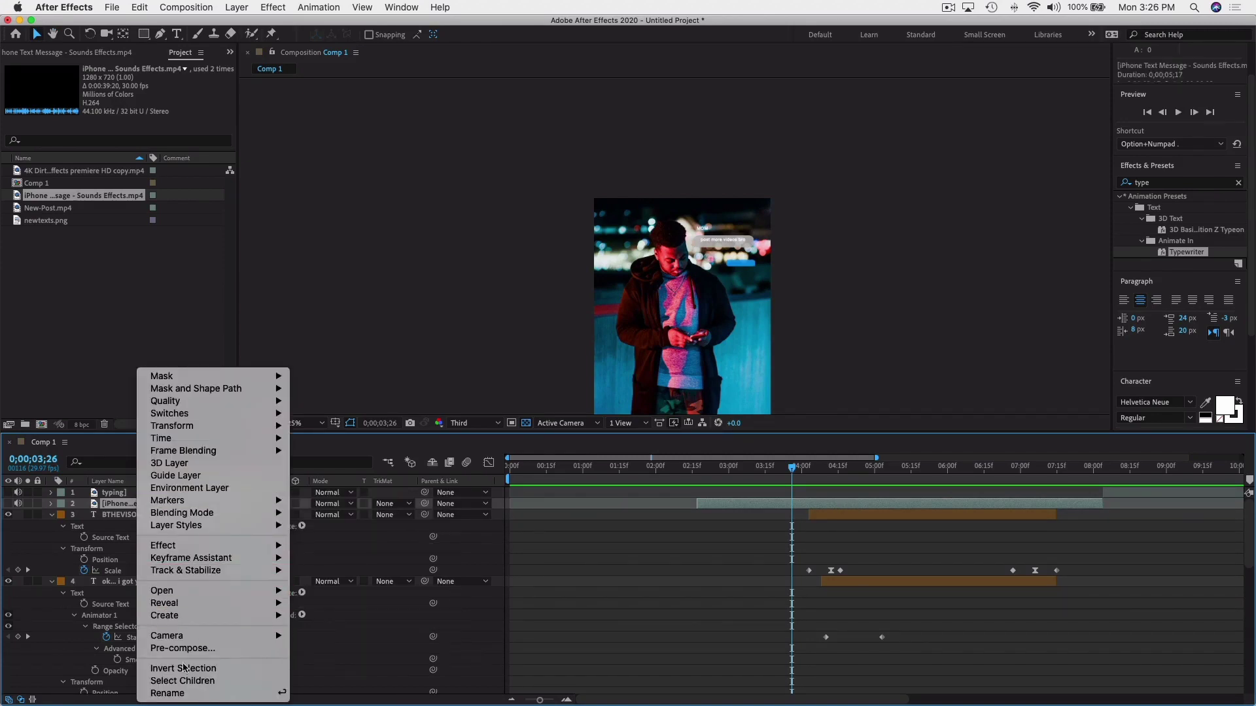
click(185, 695)
text(message)
key(BackSpace)
text(ssage reciev)
key(Return)
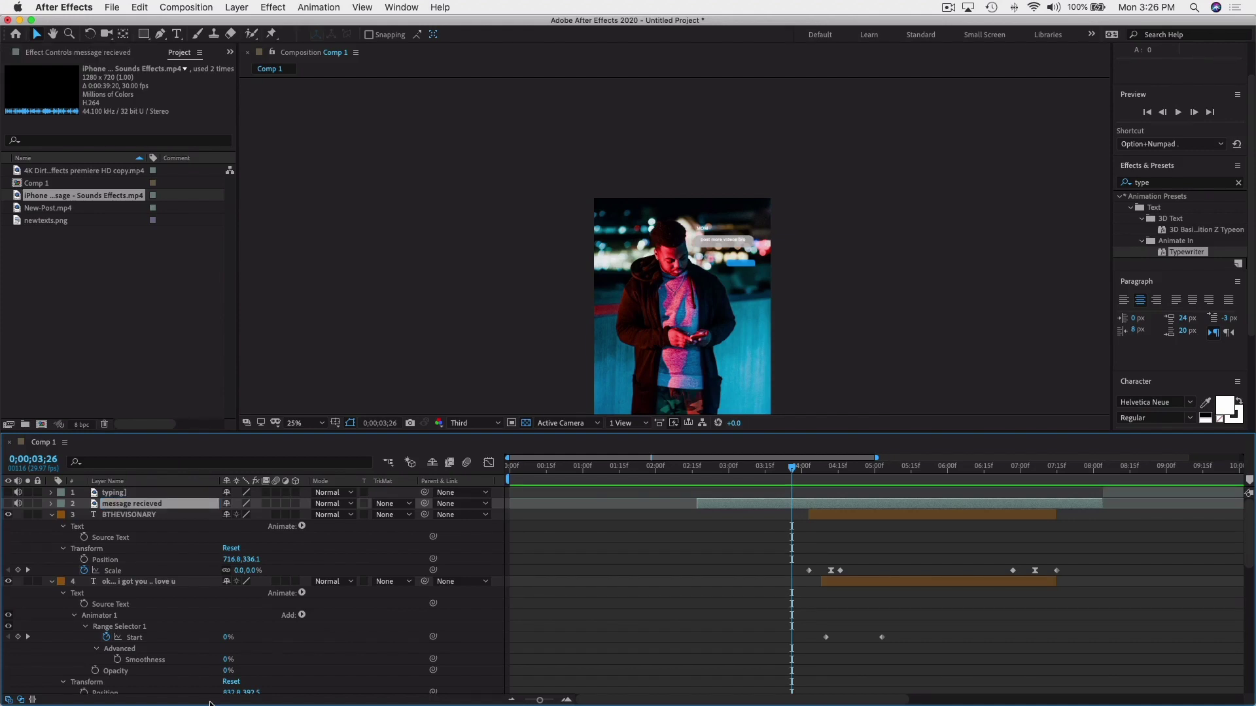
Preview the composition from the beginning, shorten the typing layer to 0;00;01;19 and move it to start at about 0;00;03;26.
key(space)
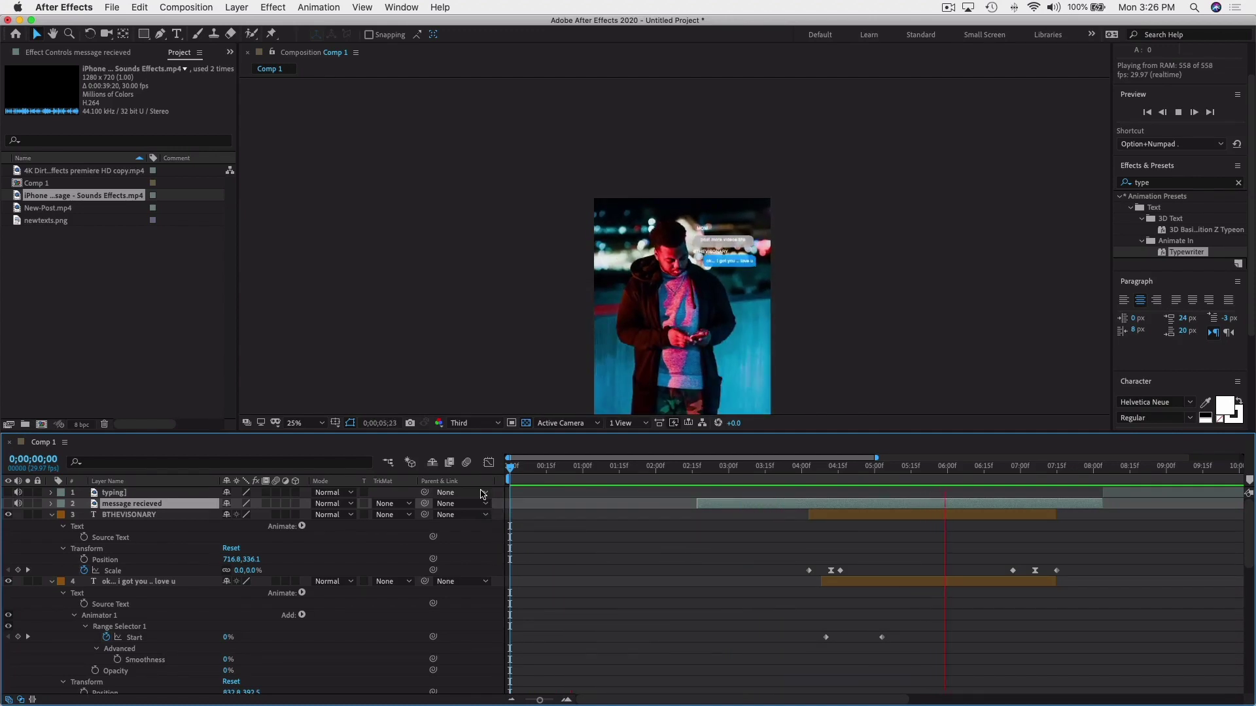
key(space)
click(684, 466)
click(820, 466)
drag(823, 470, 721, 472)
drag(1195, 495, 828, 495)
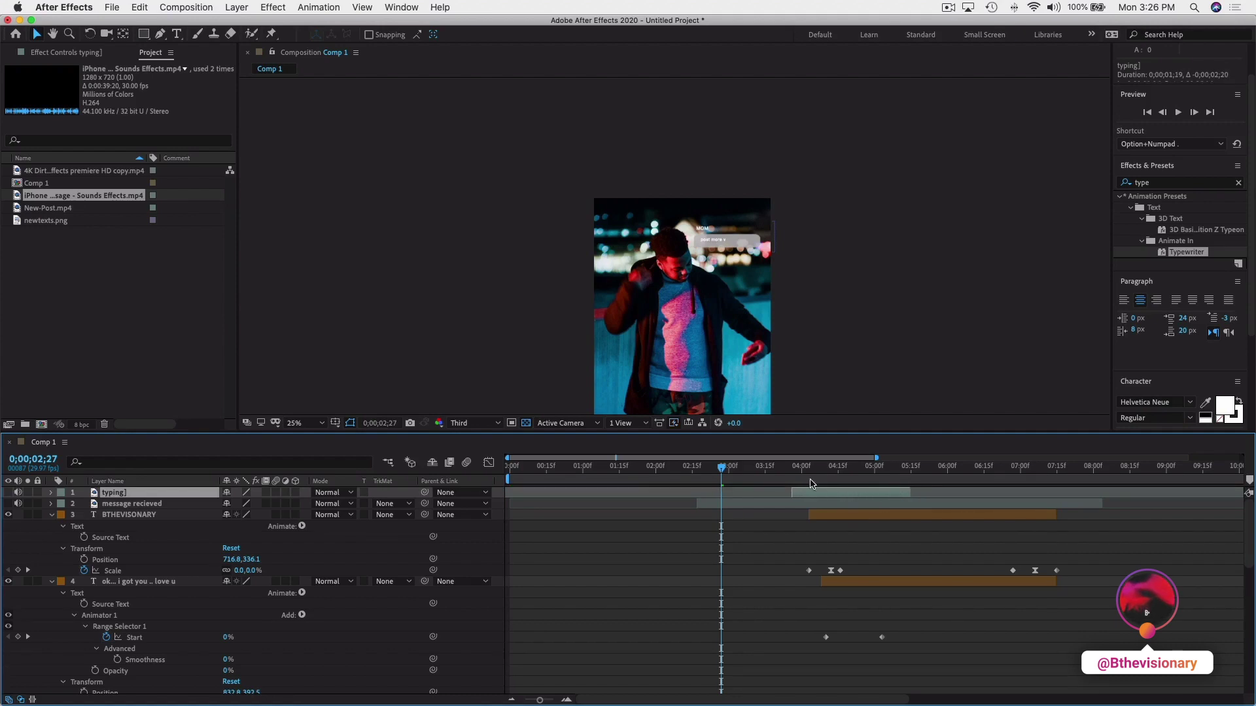
Check the typing sound against the reply bubble and undo the typing layer's last move.
key(space)
drag(766, 466, 838, 478)
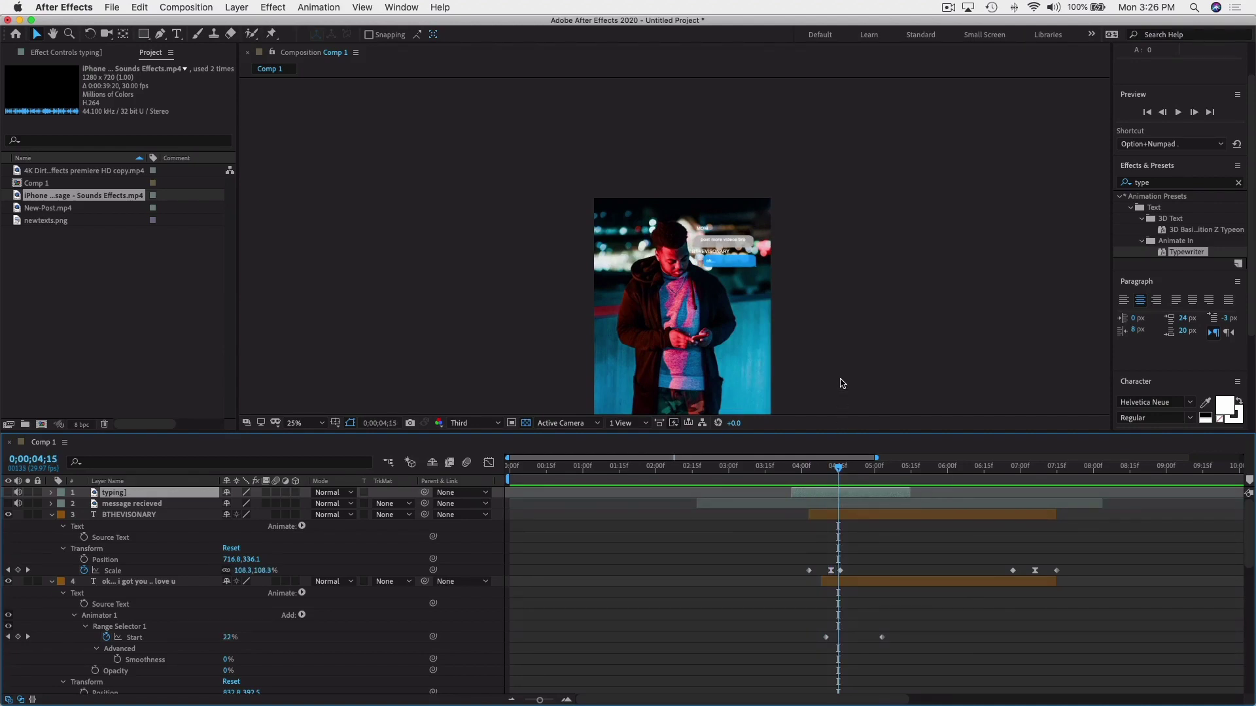
key(super+z)
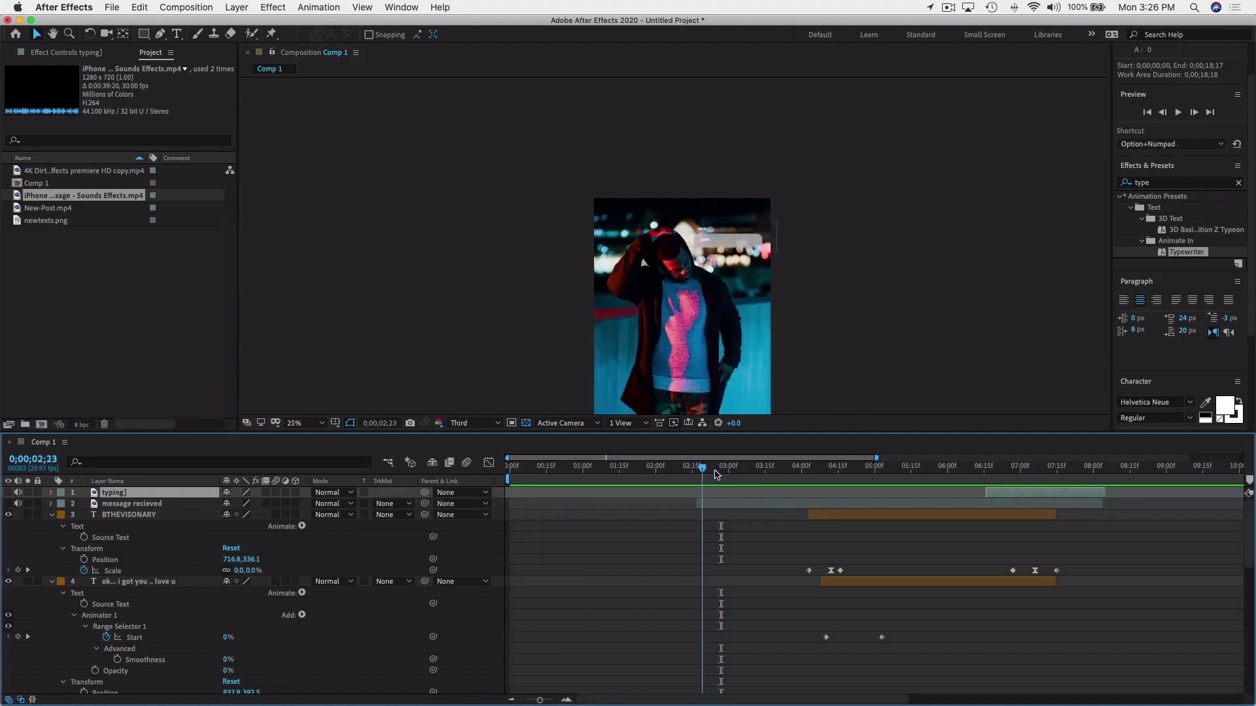
Move the BTHEVISONARY, "ok... i got you .. love u" and Reply layers together 0;00;01;04 later in the timeline.
drag(722, 471, 757, 470)
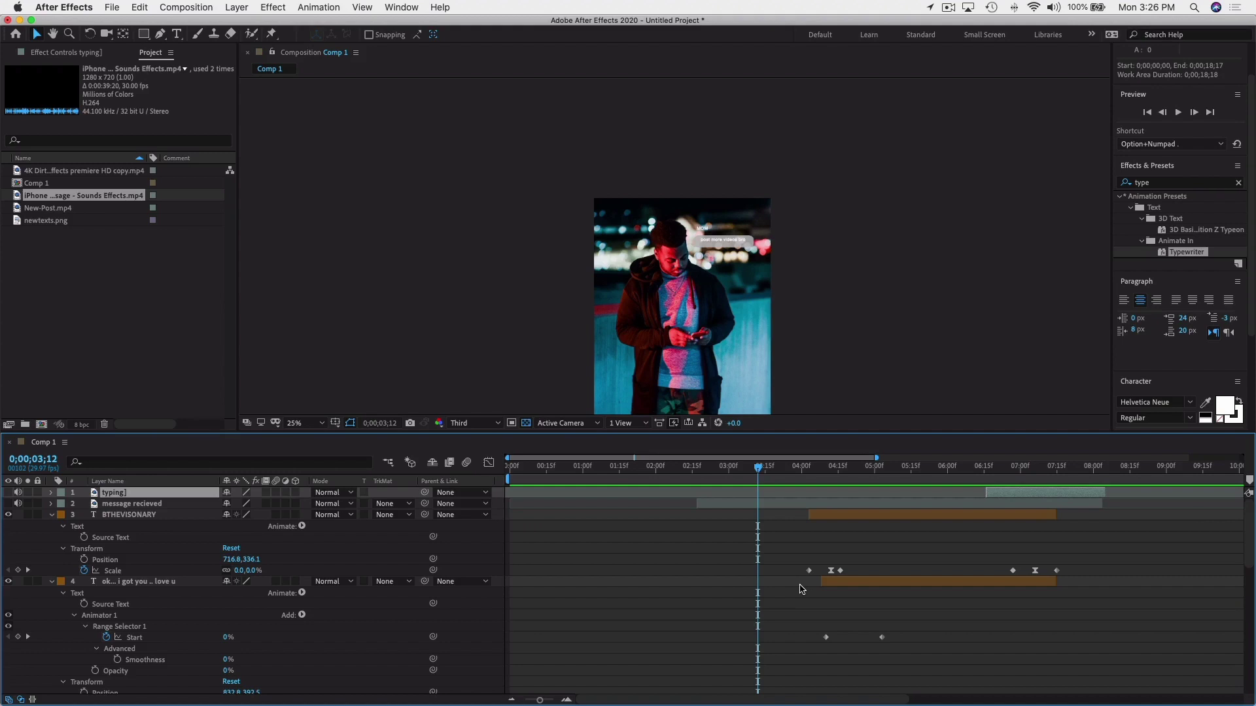
click(904, 584)
shift+click(901, 519)
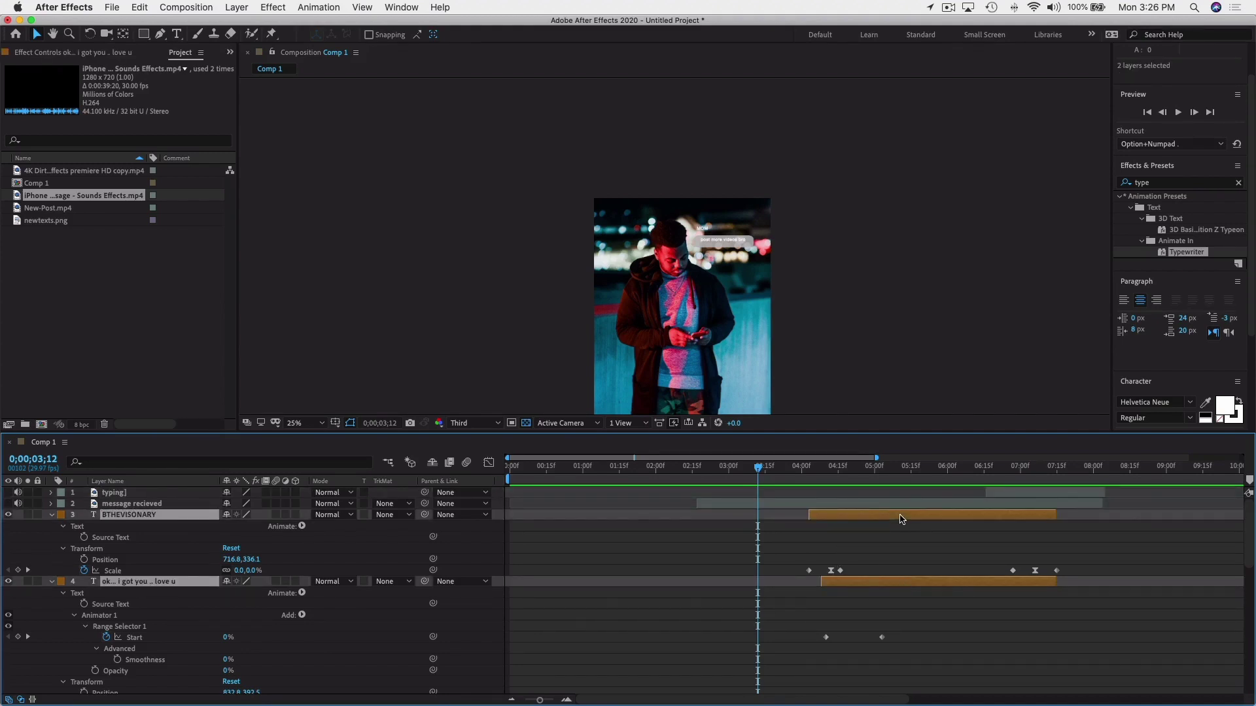
scroll(900, 518, down, 5)
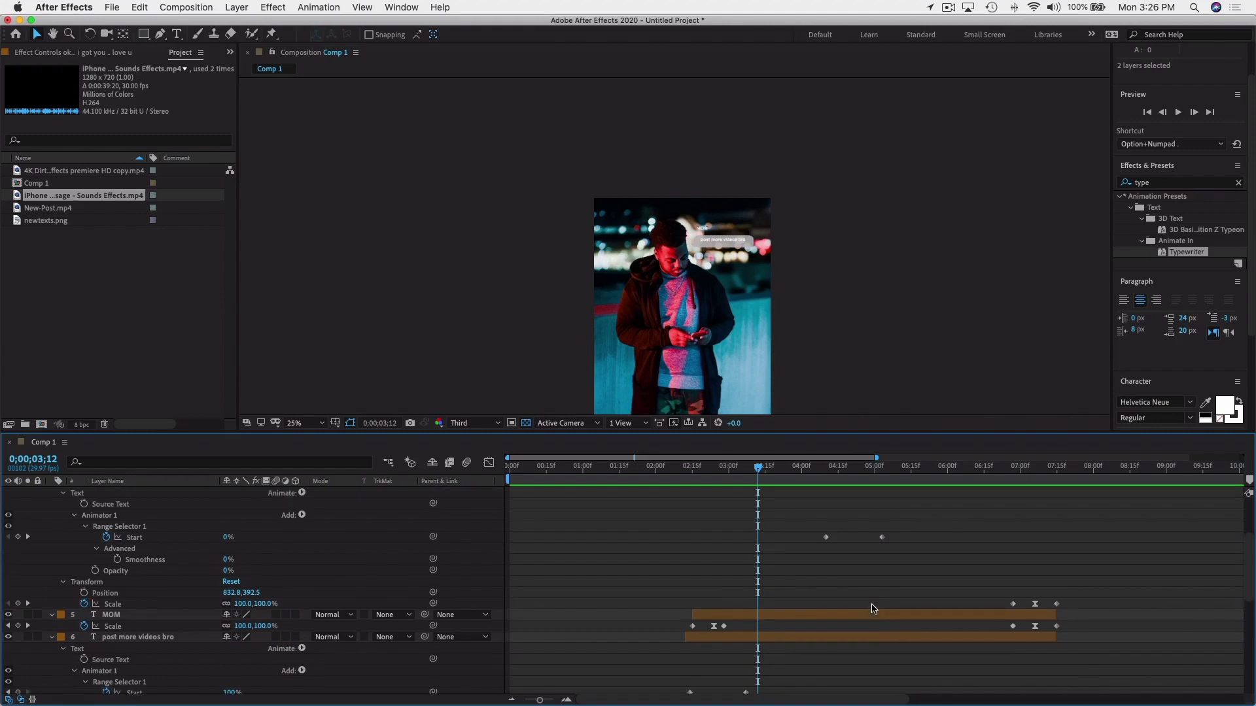
scroll(873, 634, up, 1)
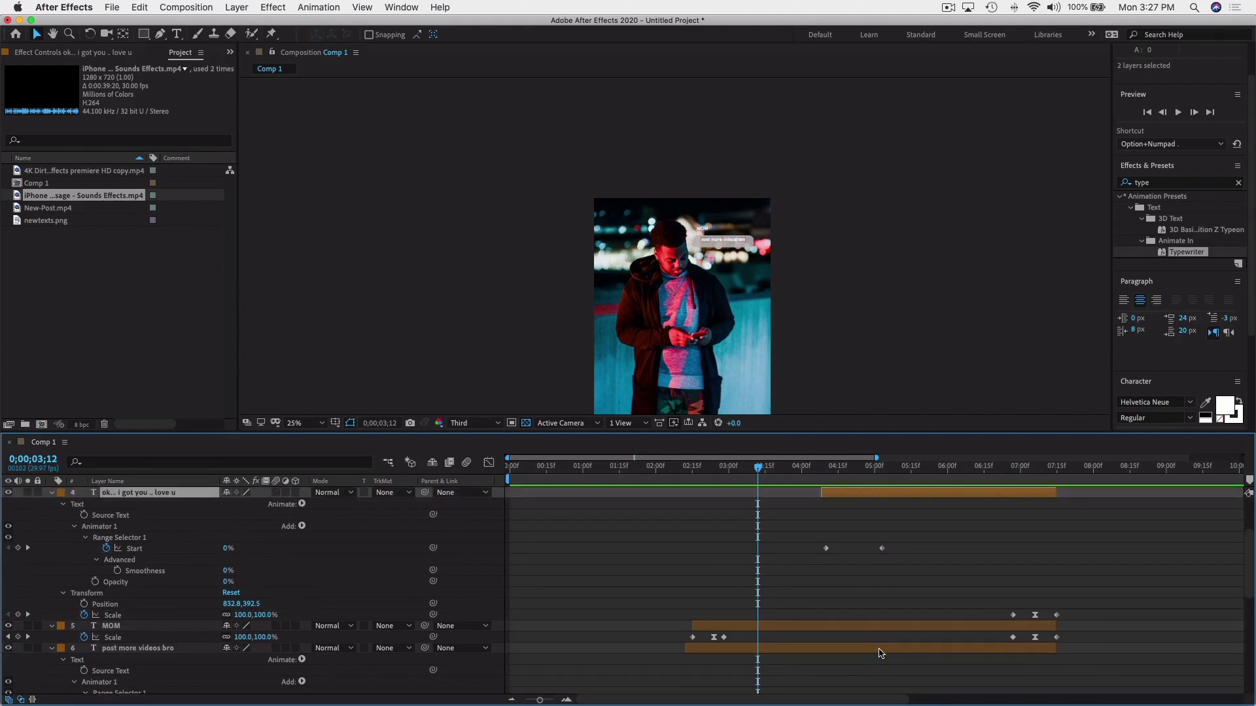
scroll(880, 653, down, 5)
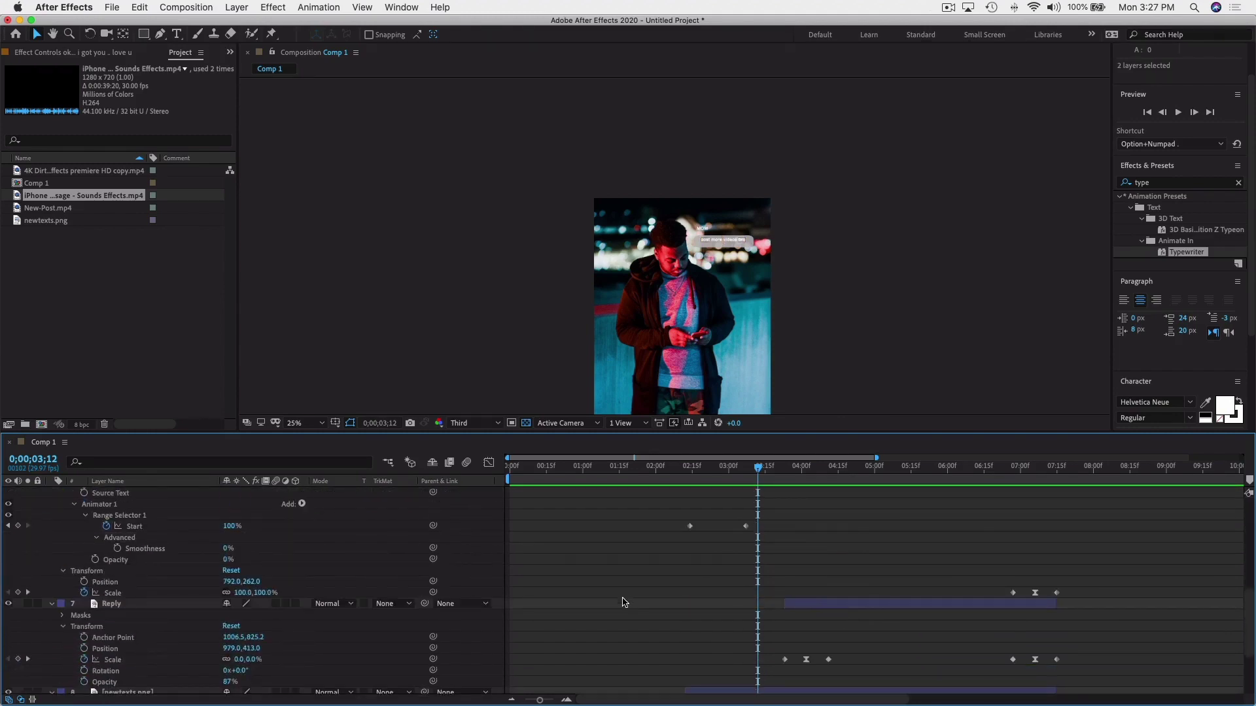
shift+click(912, 606)
drag(899, 607, 981, 605)
scroll(953, 549, up, 4)
scroll(953, 551, up, 2)
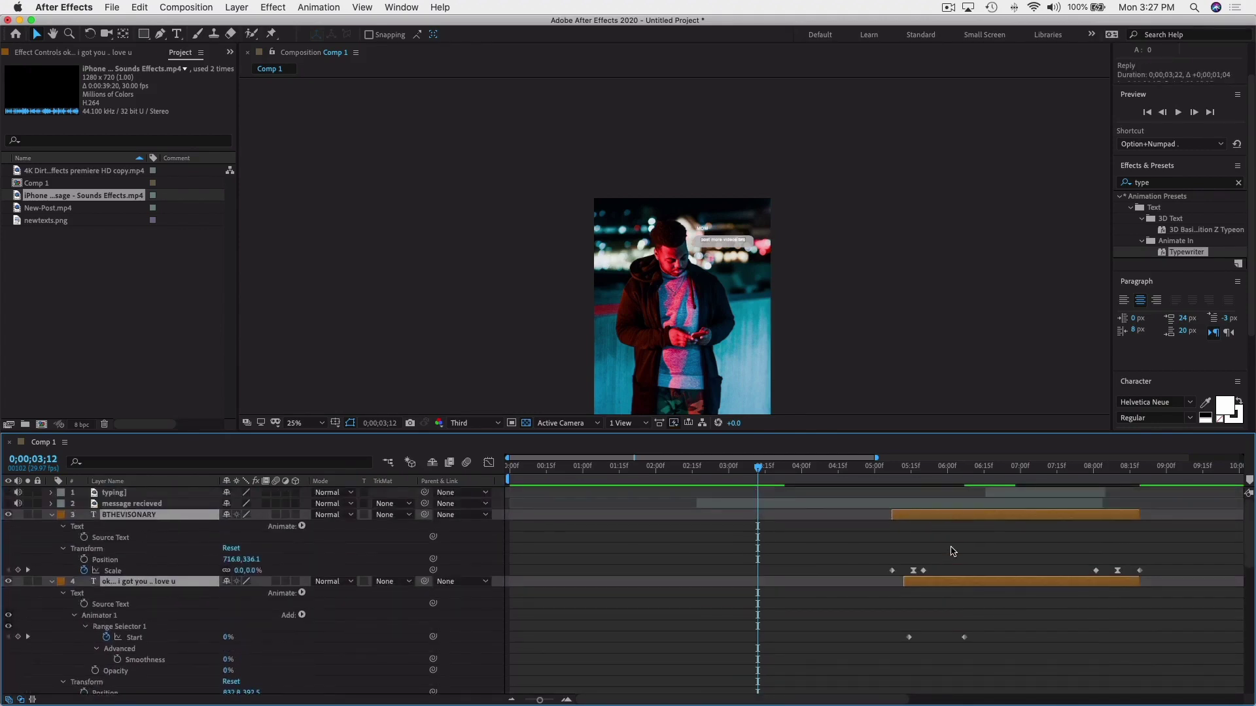
drag(929, 515, 972, 520)
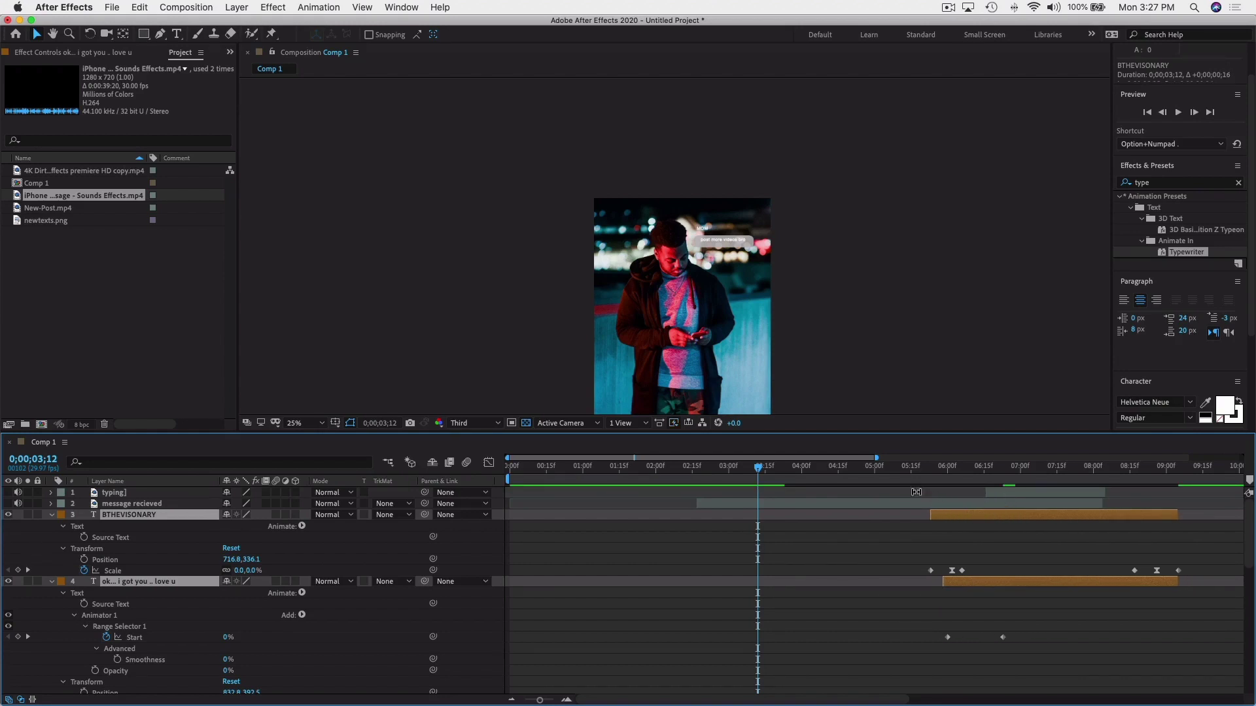
drag(965, 519, 1013, 519)
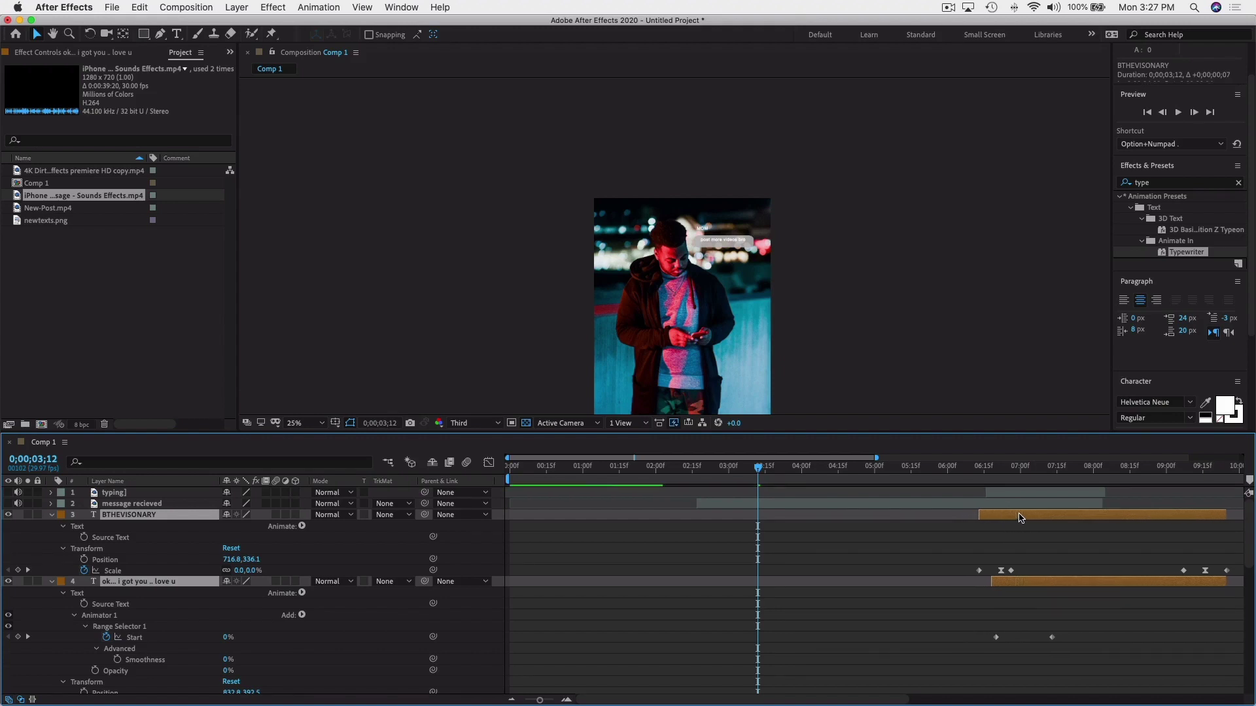
click(730, 466)
key(space)
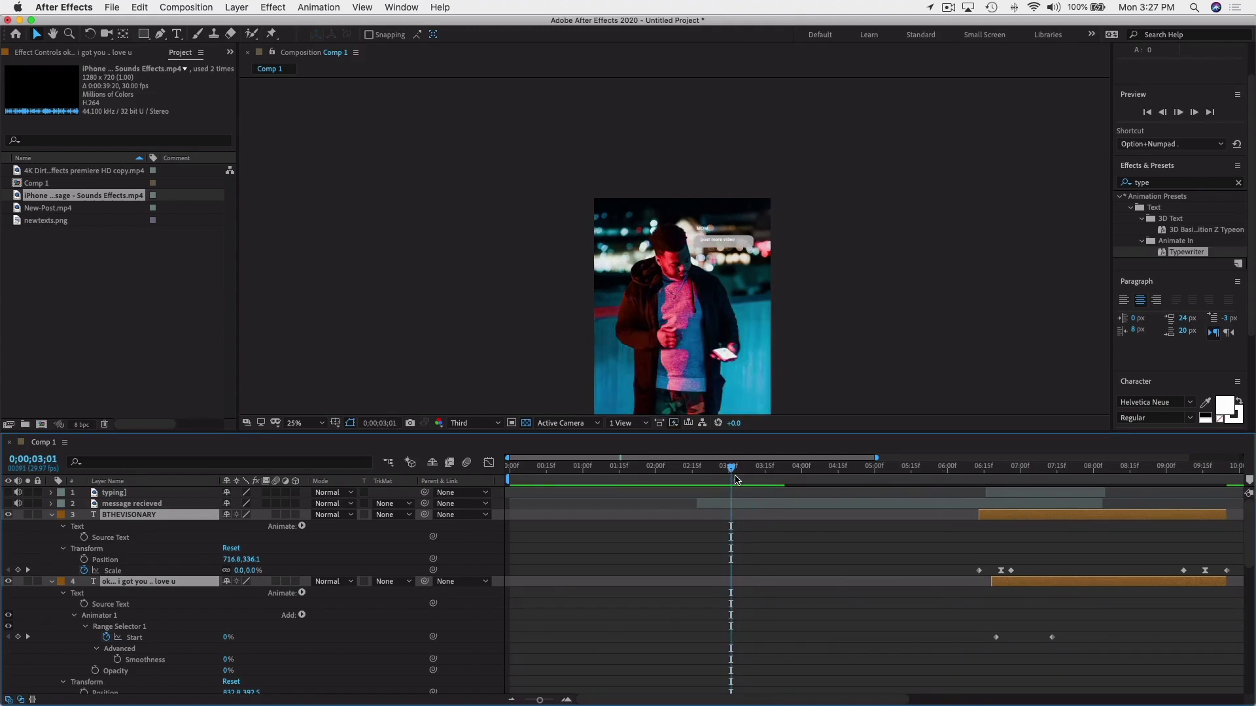
key(space)
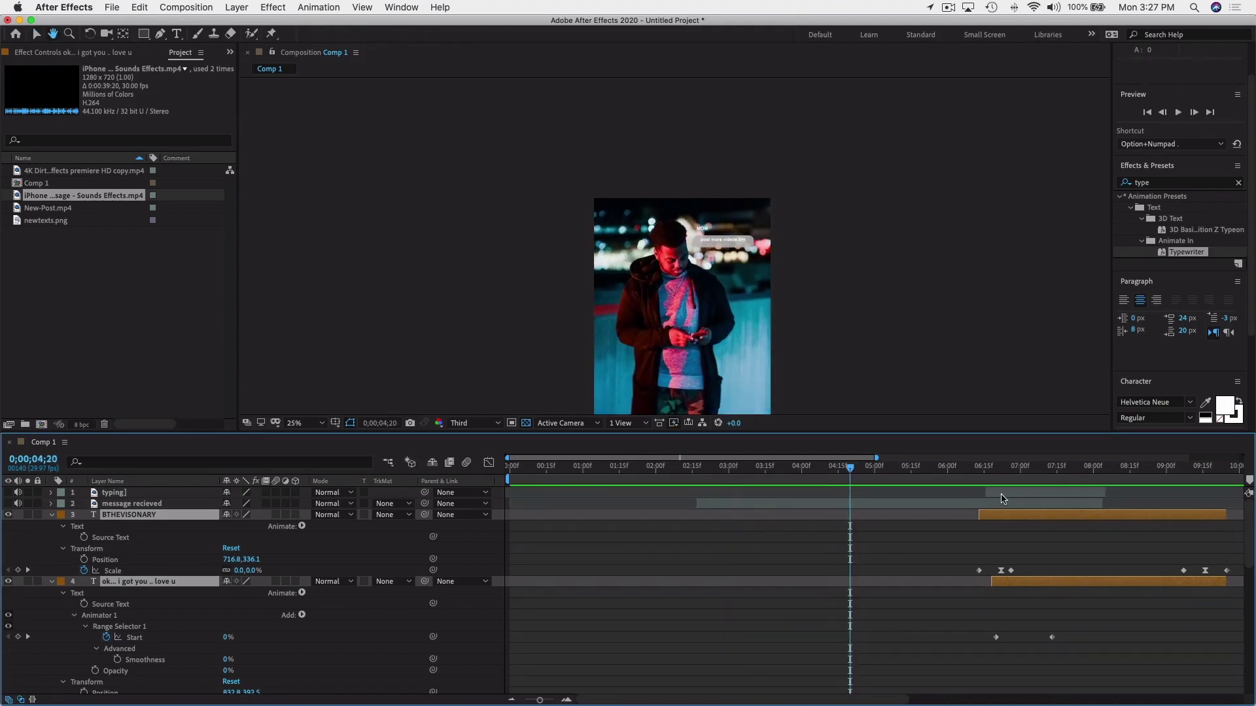
Extend the typing layer's start back to about 0;00;04;15 and preview from 0;00;04;04.
click(988, 493)
key(space)
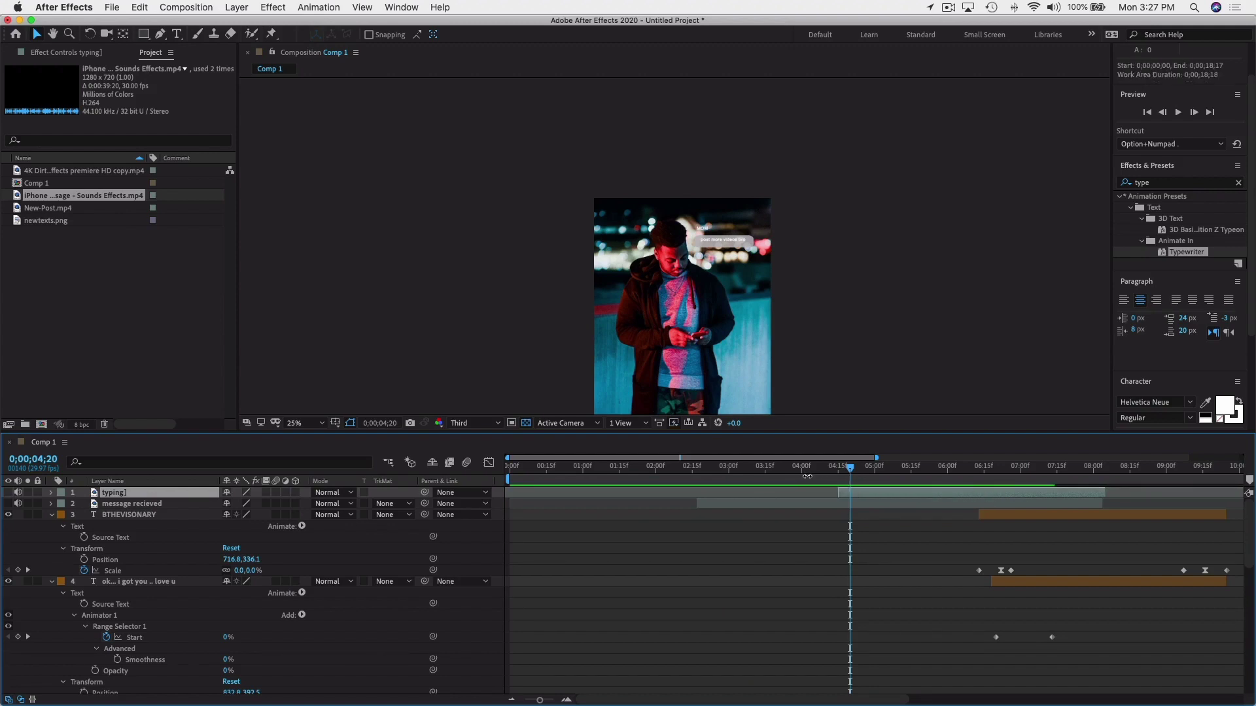
click(811, 467)
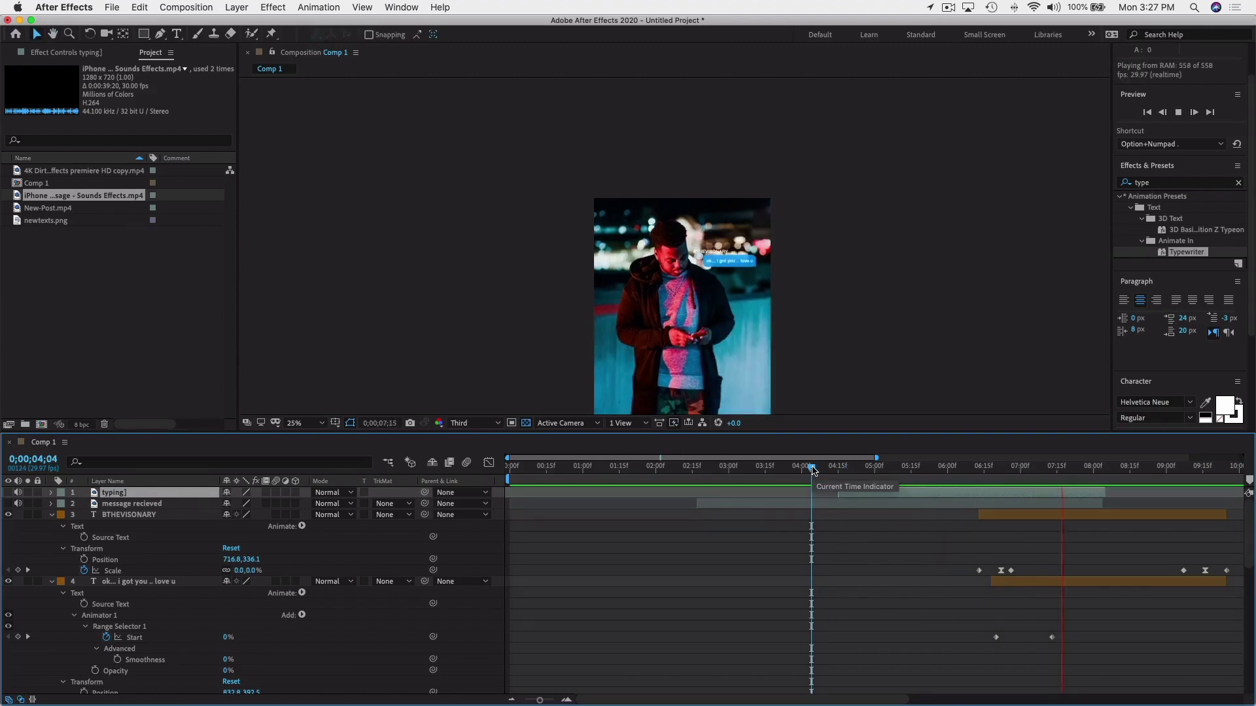
key(space)
Trim the end of the message recieved layer to 0;00;04;15 and preview from 0;00;02;15.
drag(1241, 504, 837, 497)
click(839, 474)
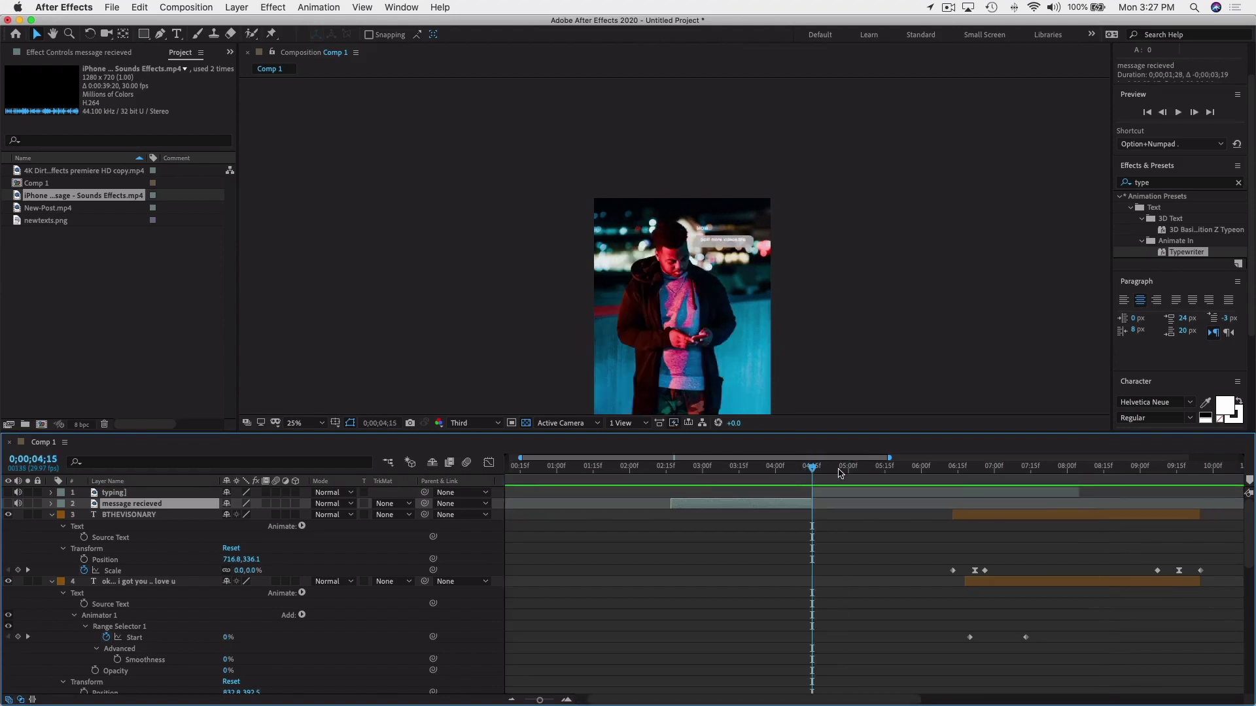
scroll(840, 487, right, 2)
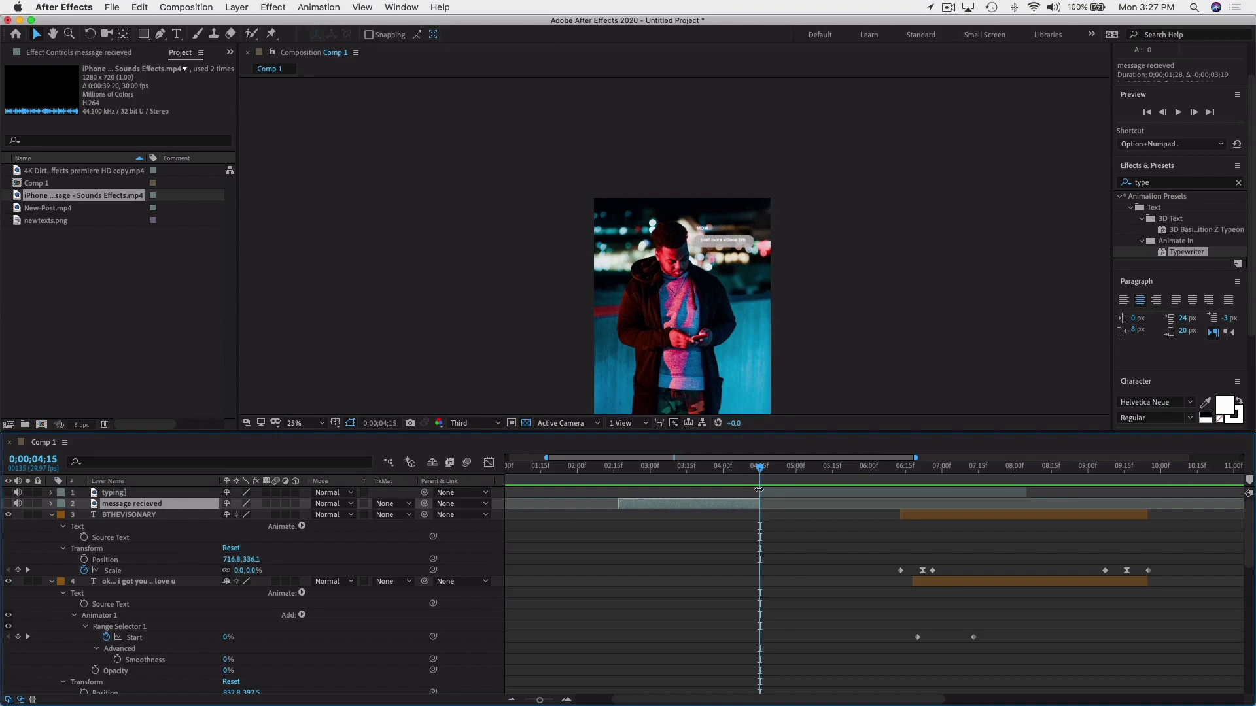
drag(760, 503, 618, 489)
key(space)
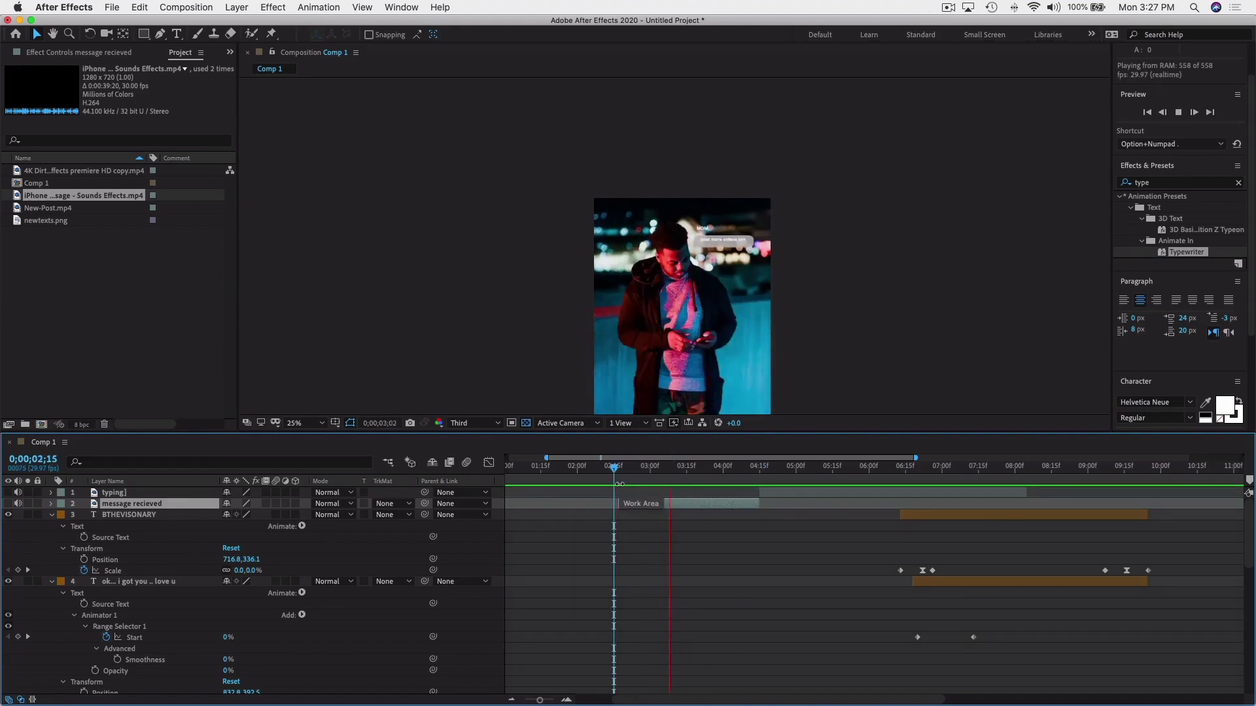
key(space)
Move the typing layer to start at about 0;00;03;11 and preview the sounds with both message bubbles.
drag(642, 468, 676, 468)
drag(776, 497, 647, 469)
click(599, 466)
key(space)
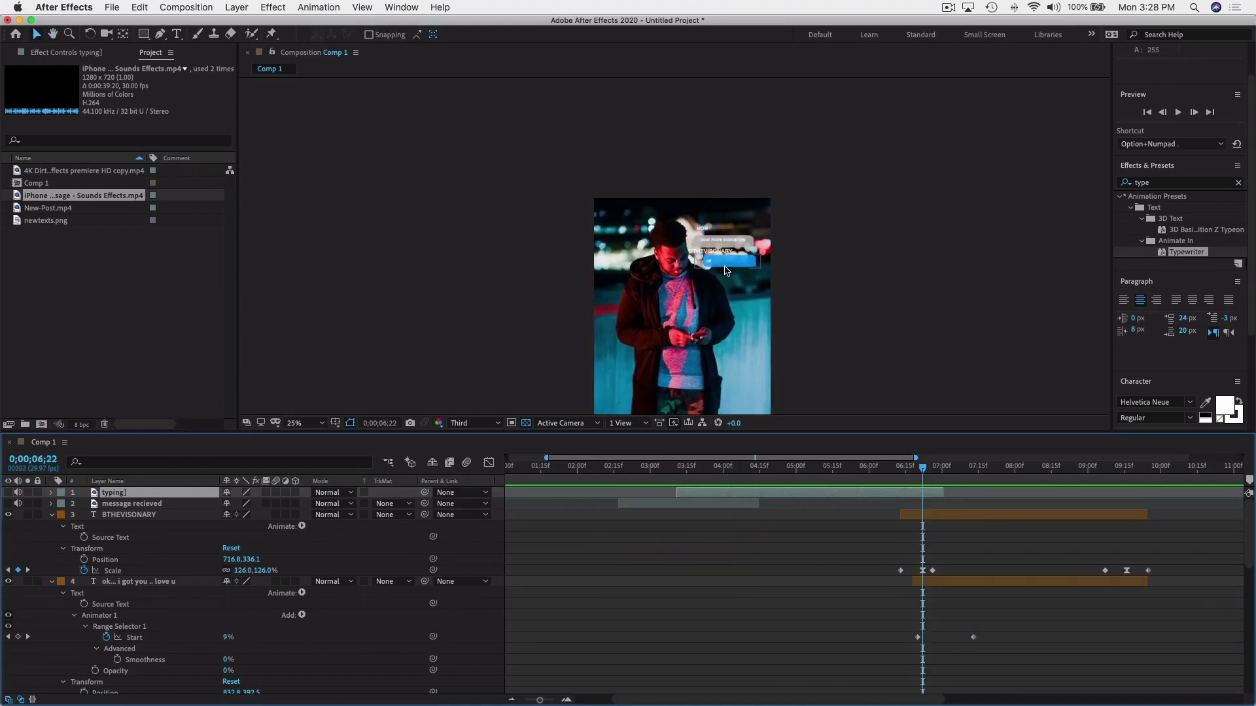
key(space)
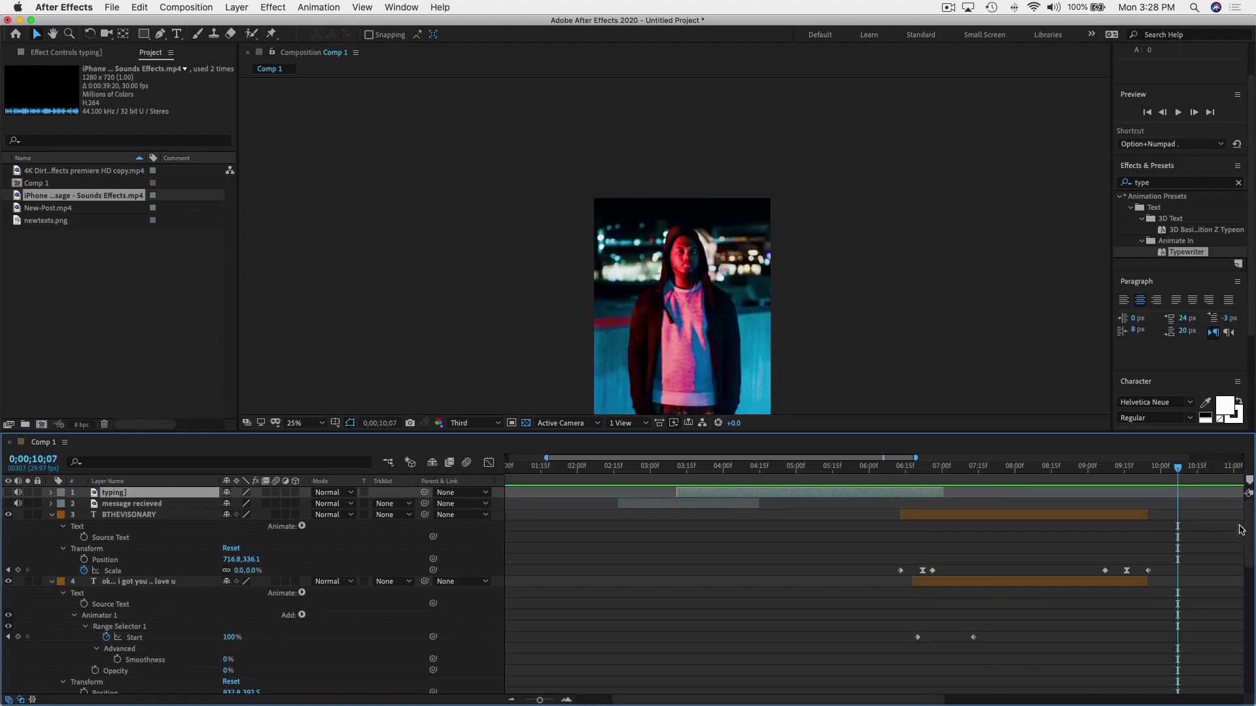
scroll(1085, 549, down, 2)
scroll(1086, 552, up, 2)
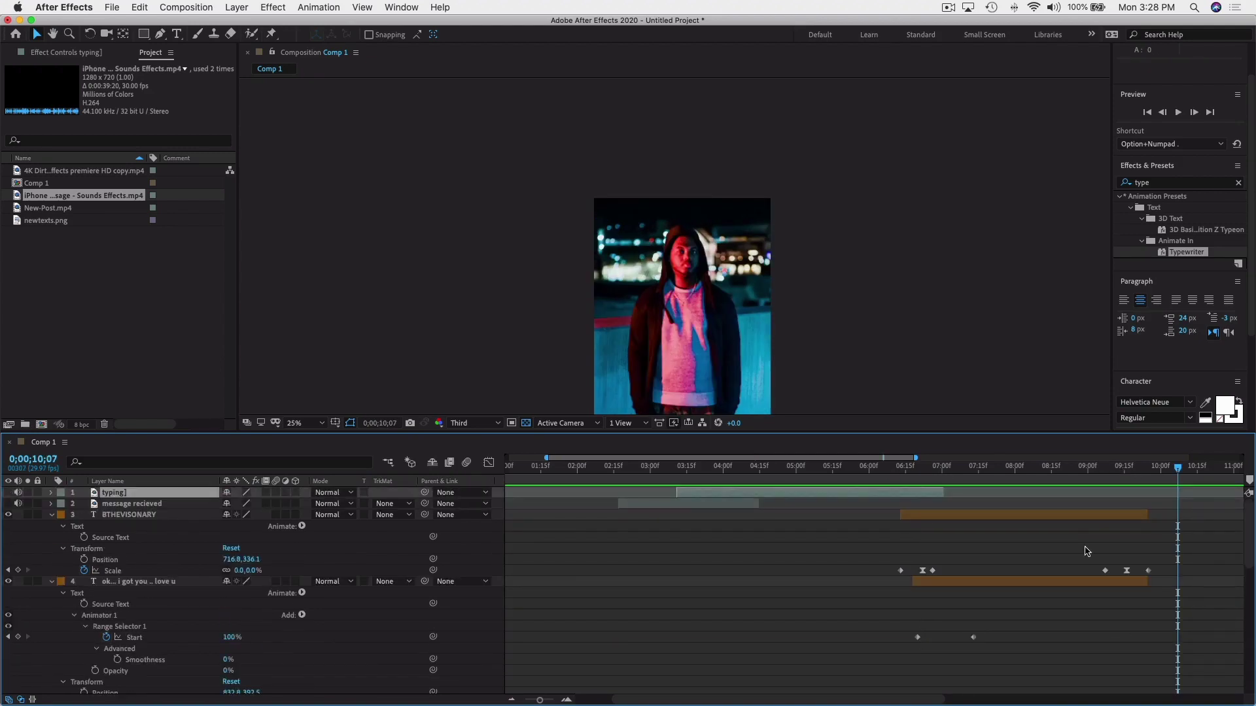